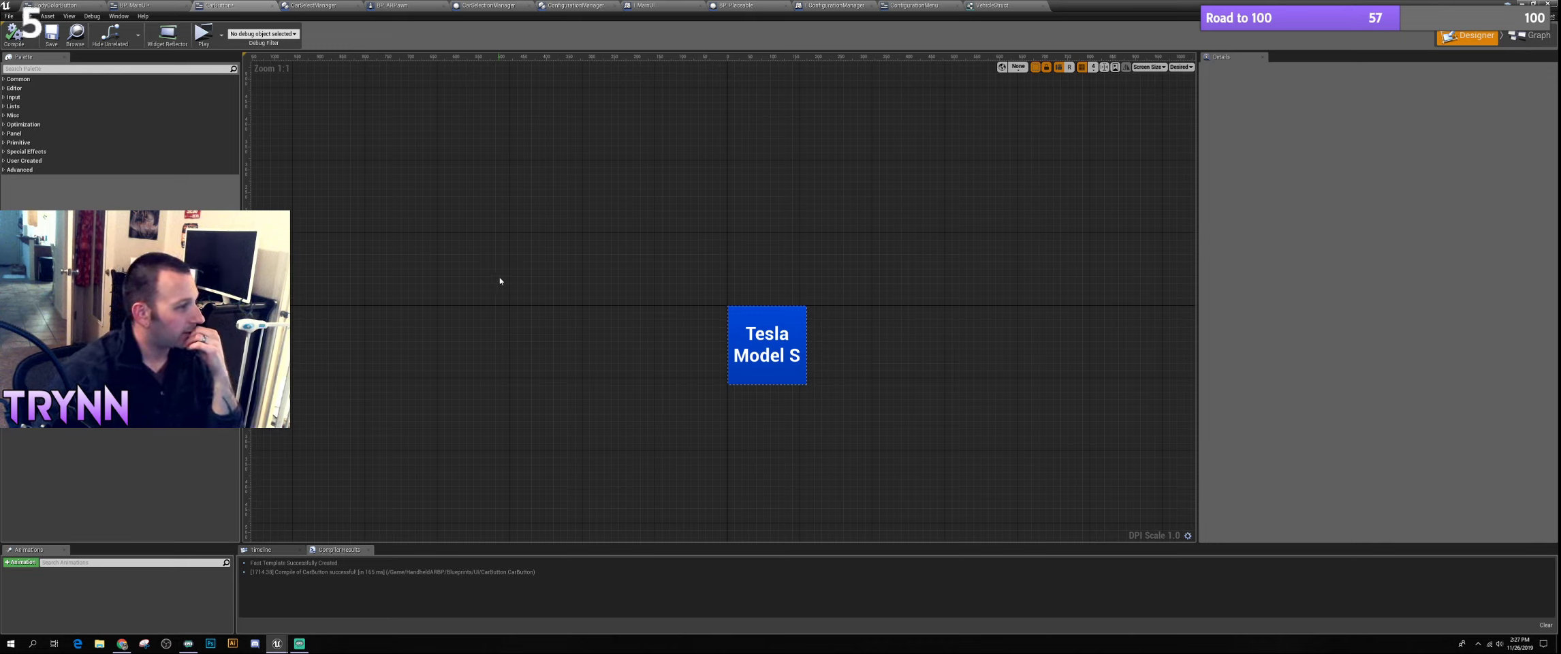
# Review the BodyColorButton, main UI and CarButton widget blueprints
pyautogui.click(51, 7)
pyautogui.moveTo(784, 6); pyautogui.dragTo(681, 2)
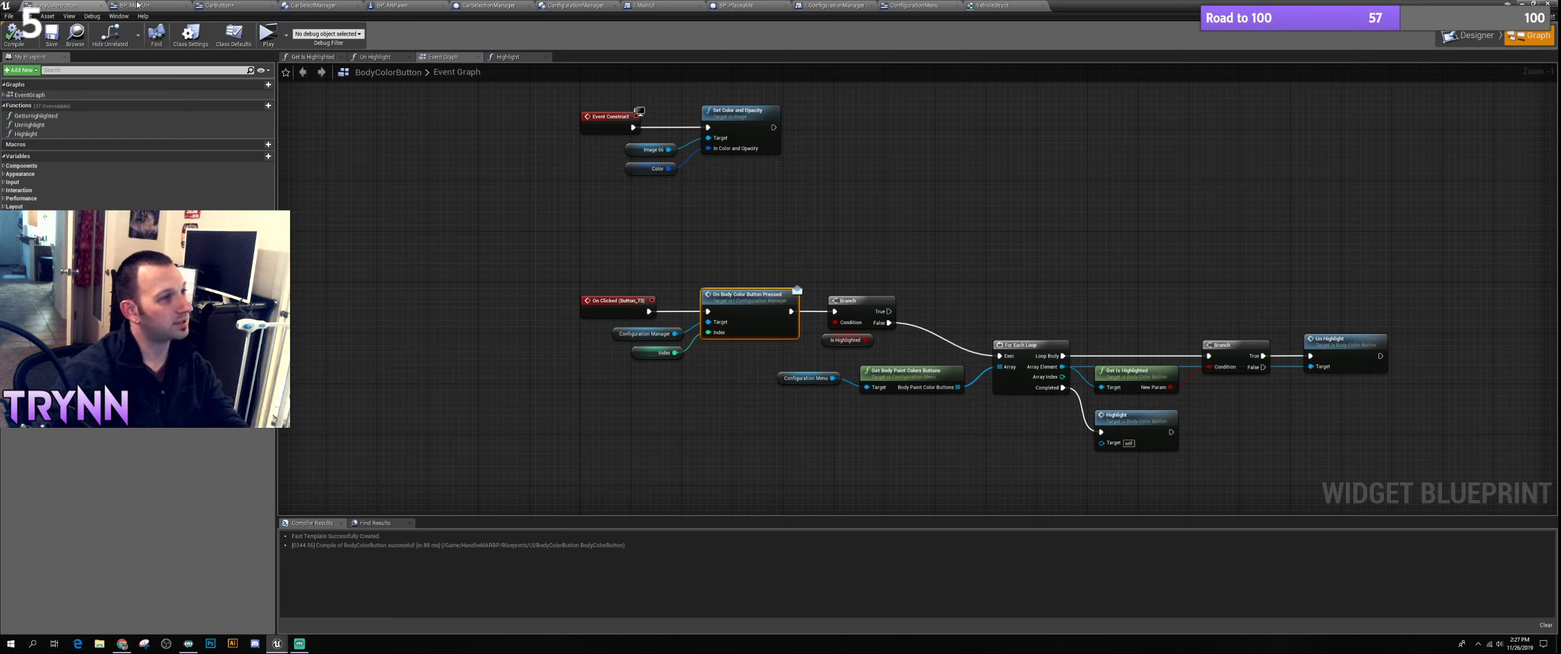
pyautogui.click(137, 5)
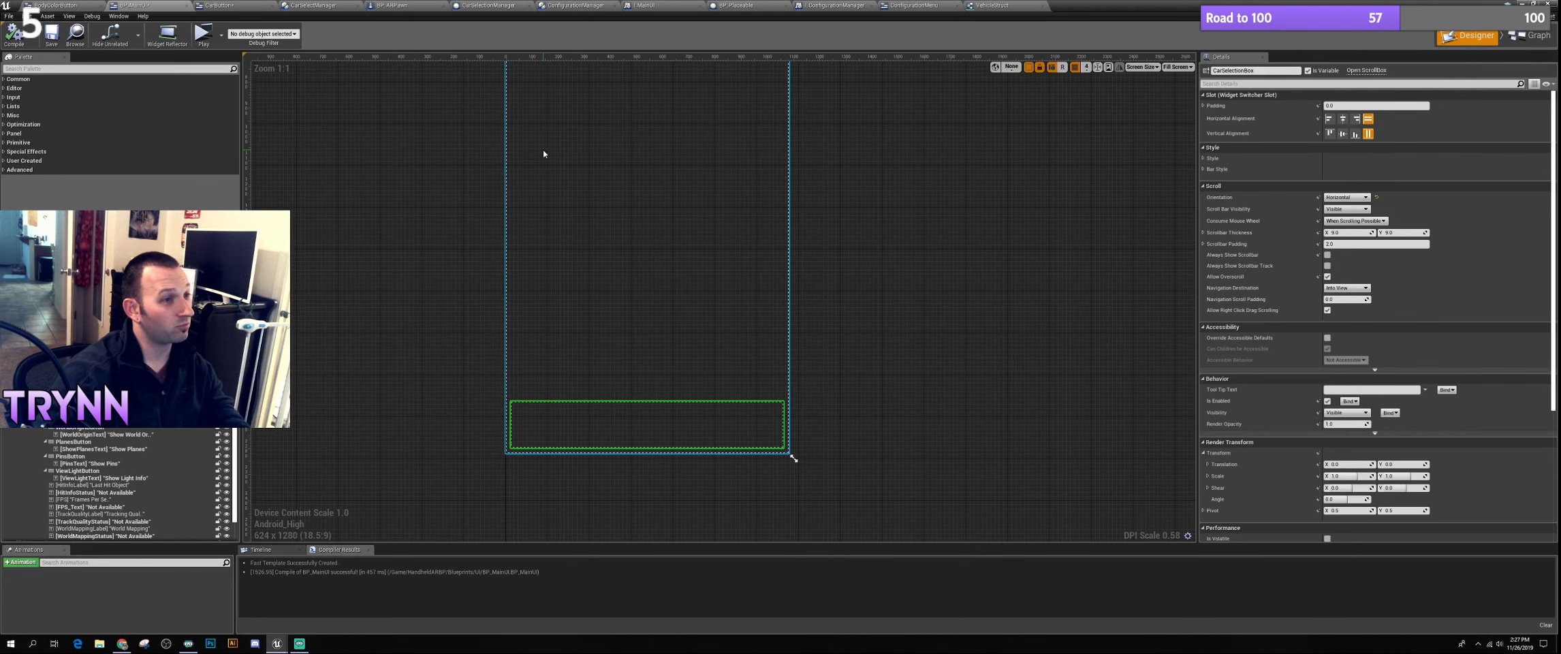
pyautogui.click(57, 6)
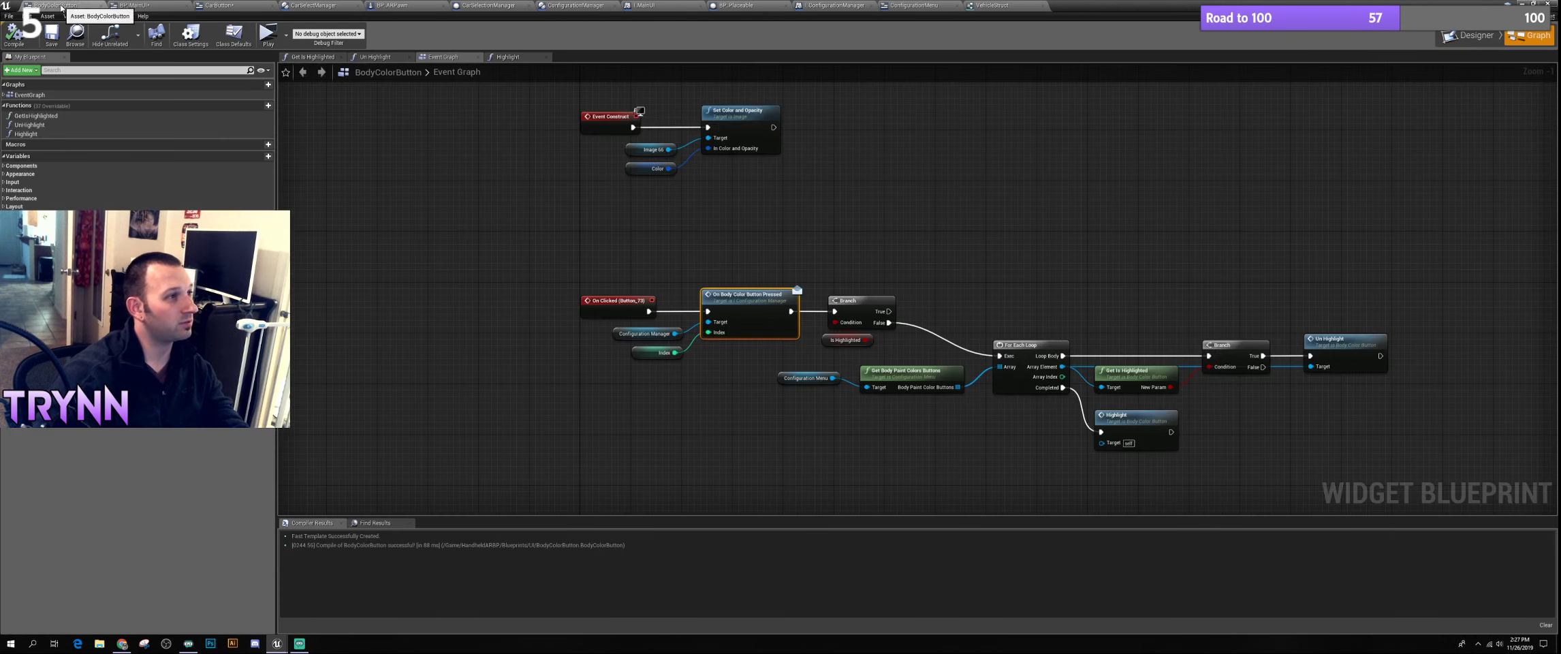
pyautogui.click(231, 5)
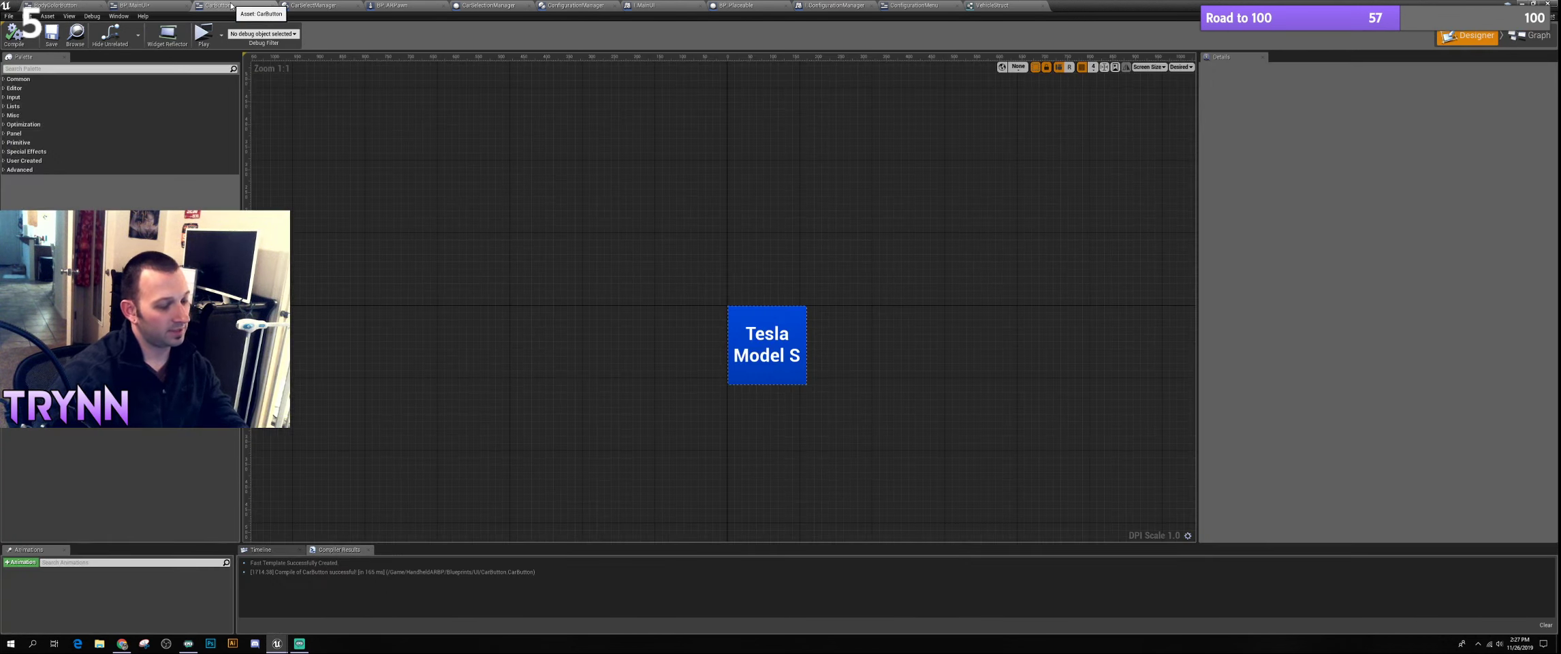
pyautogui.click(149, 6)
pyautogui.click(58, 6)
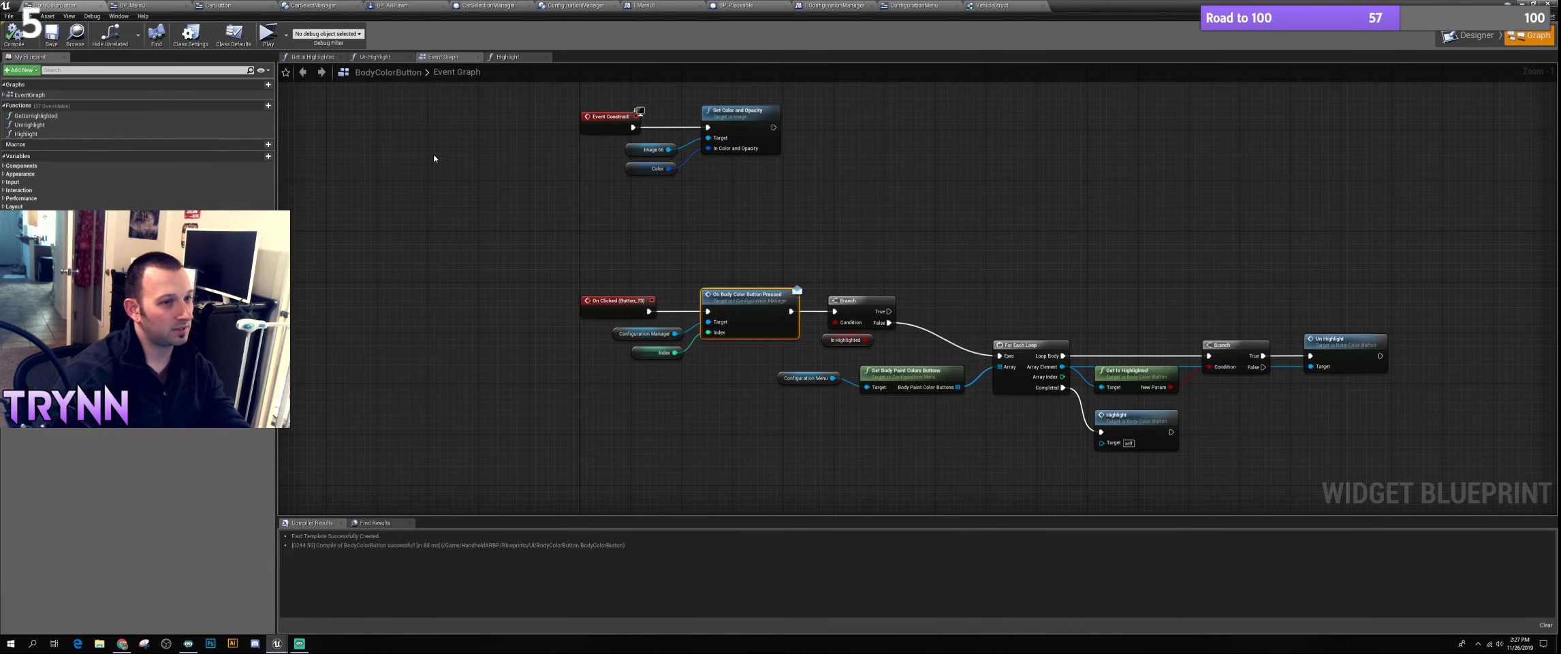
# Examine BodyColorButton's event graph, from the disabled pre-construct event and Event Construct to the button's On Clicked highlight logic
pyautogui.moveTo(687, 216); pyautogui.dragTo(627, 258, button='right')
pyautogui.scroll(-3, 627, 292)
pyautogui.scroll(3, 560, 210)
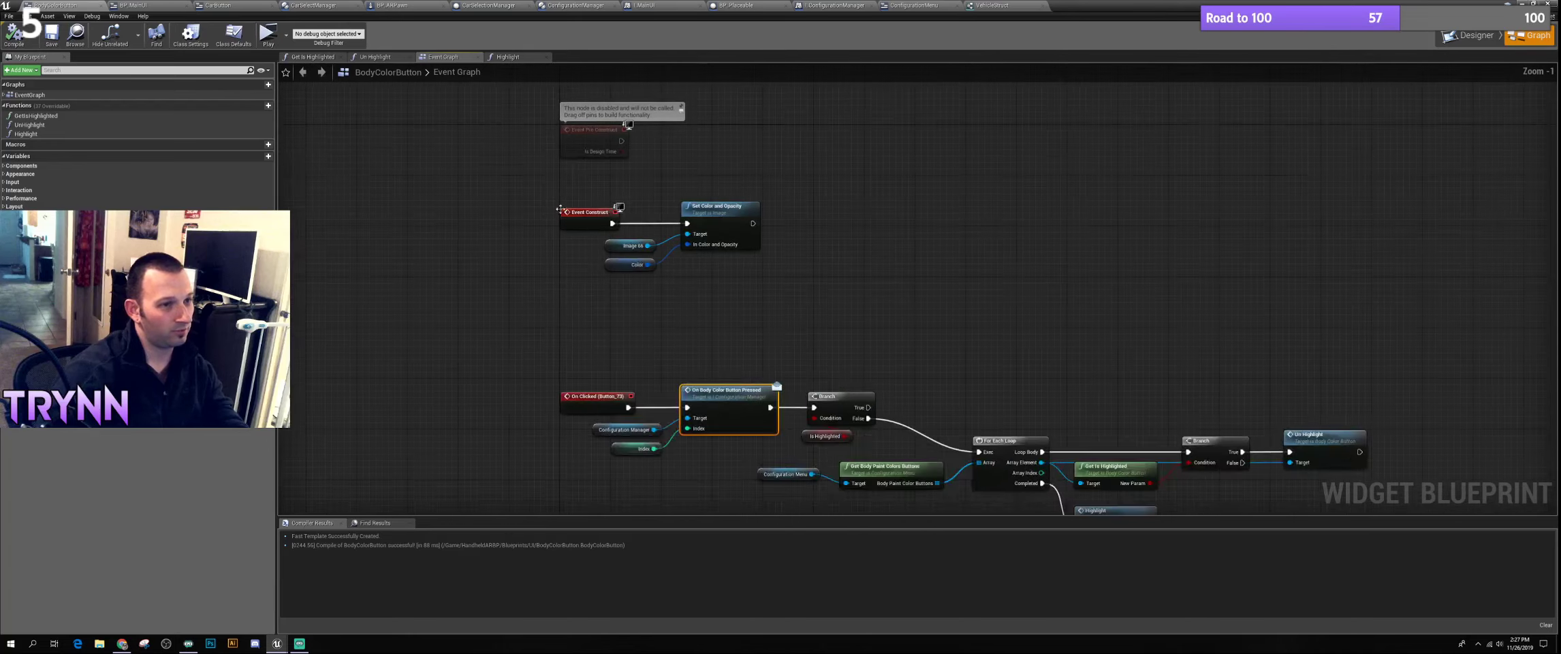
pyautogui.moveTo(559, 210); pyautogui.dragTo(576, 273, button='right')
pyautogui.click(609, 179)
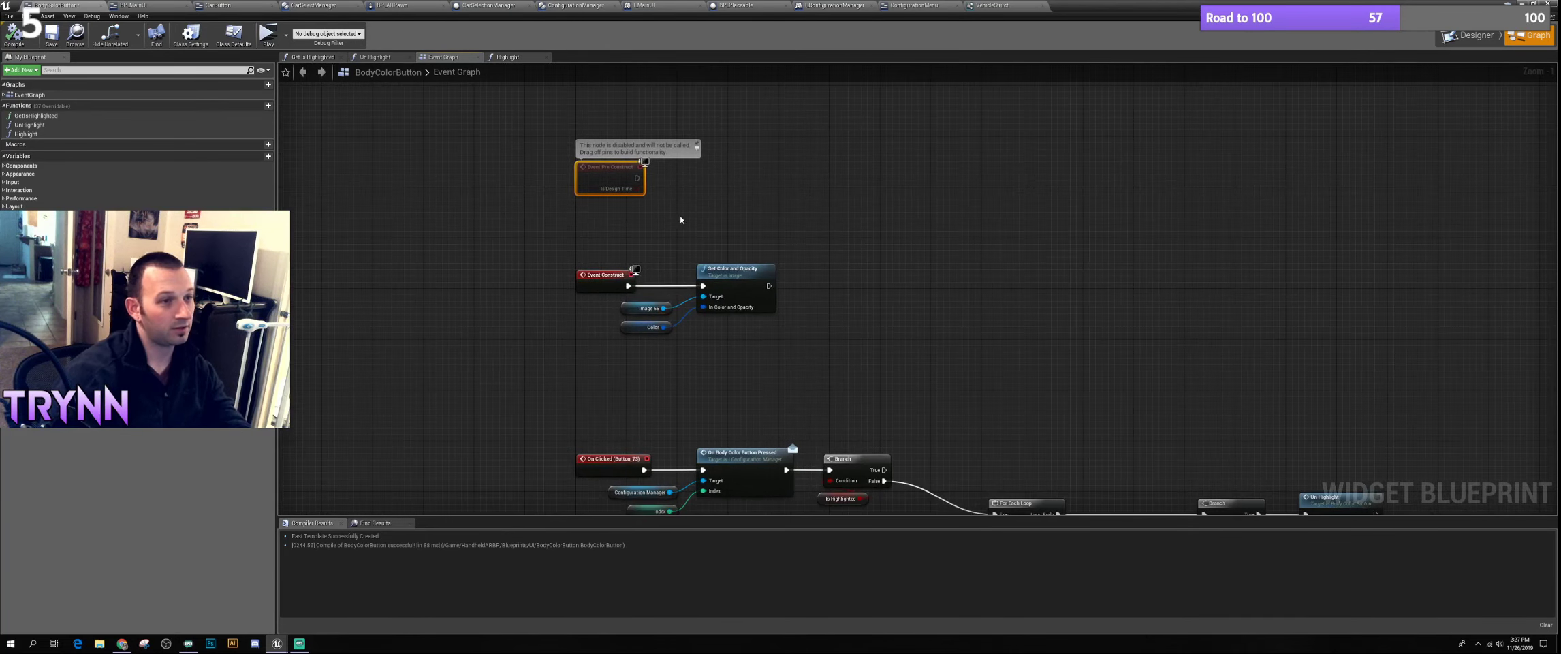
pyautogui.scroll(-3, 538, 235)
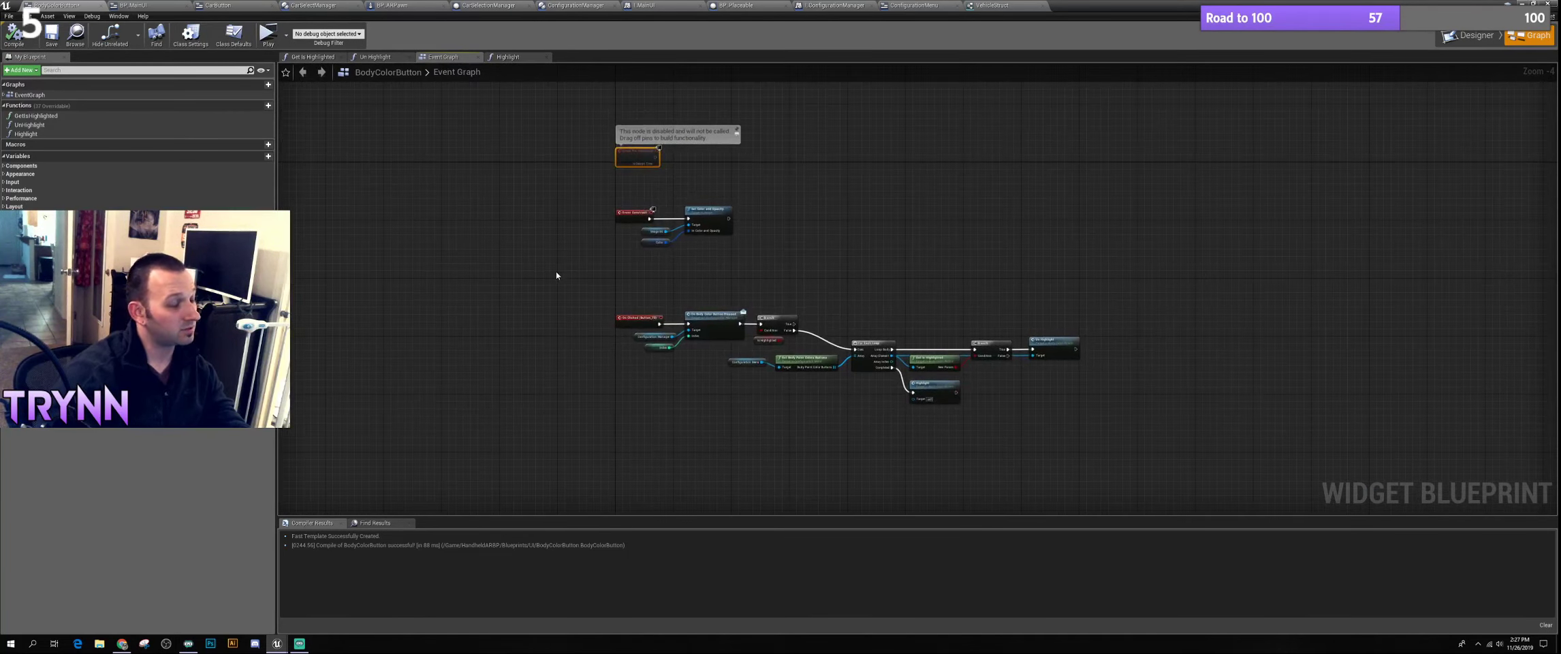
pyautogui.moveTo(608, 269); pyautogui.dragTo(579, 307, button='right')
pyautogui.scroll(-2, 564, 303)
pyautogui.scroll(3, 568, 265)
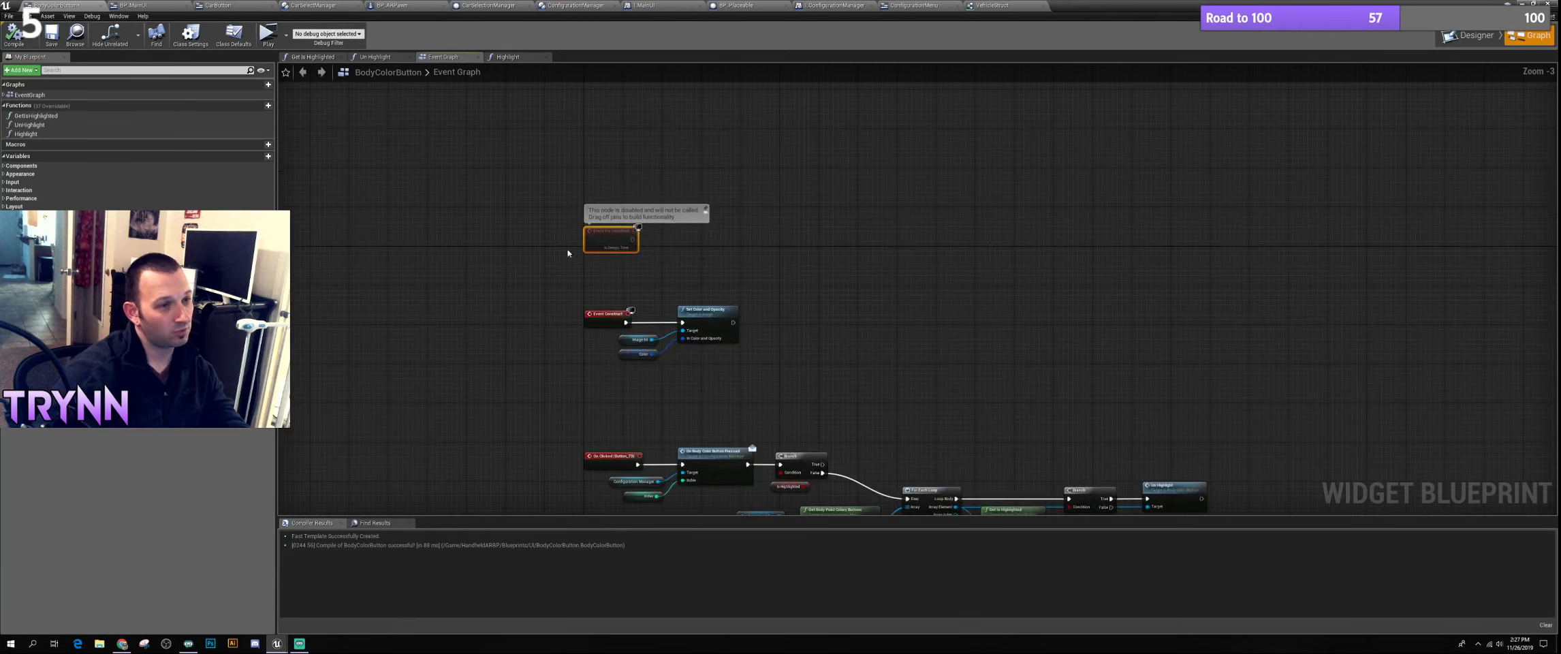
pyautogui.scroll(-2, 567, 253)
pyautogui.moveTo(567, 252); pyautogui.dragTo(311, 126, button='right')
pyautogui.scroll(3, 415, 214)
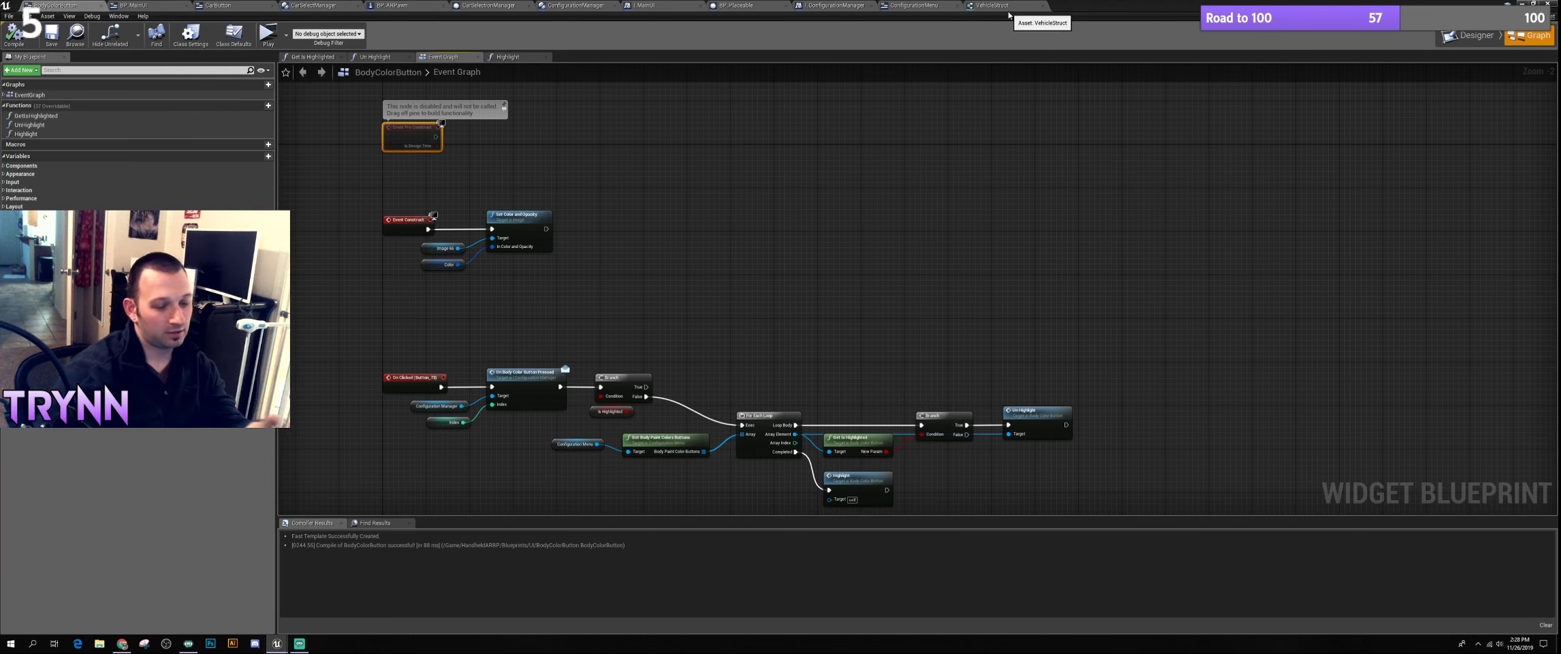
pyautogui.click(133, 5)
pyautogui.click(58, 6)
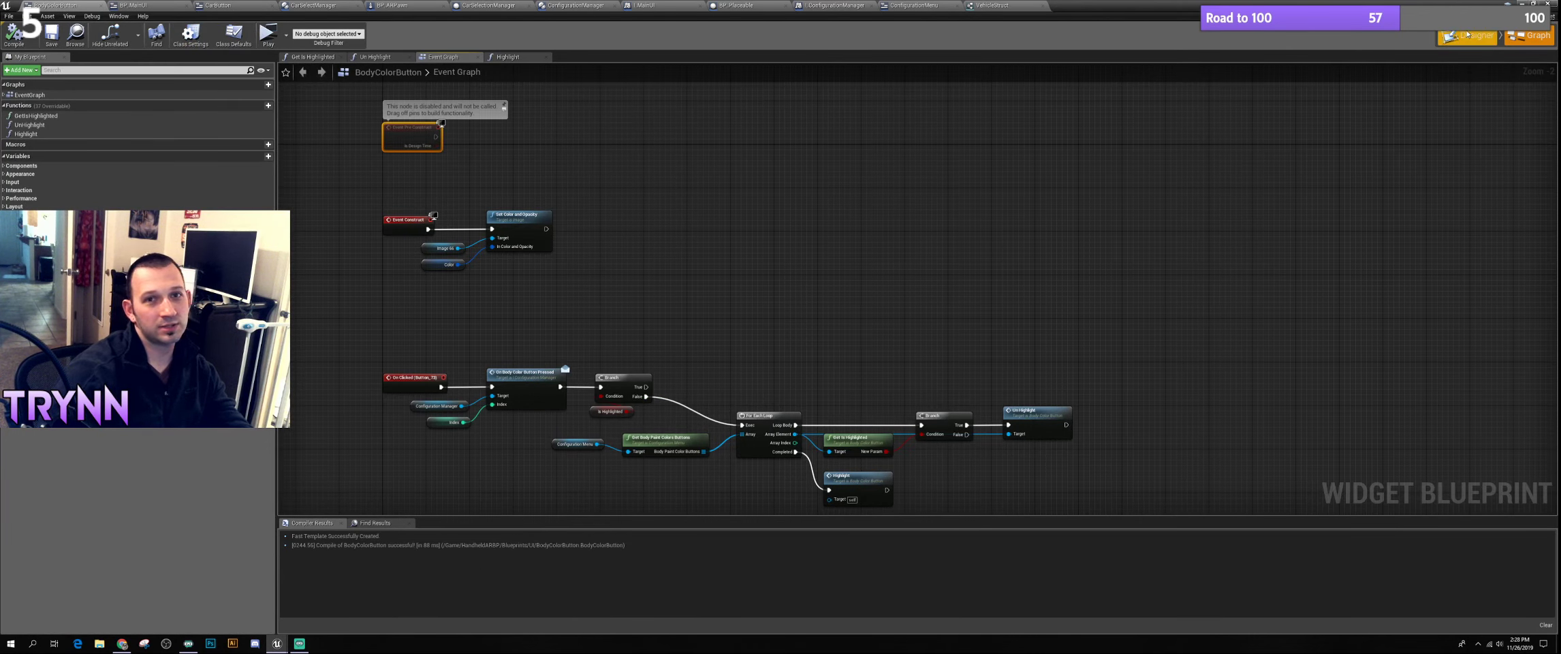
# Restore the maximised blueprint editor window to floating and place it over the level viewport, leaving both content browsers uncovered
pyautogui.moveTo(1195, 7); pyautogui.dragTo(836, 413)
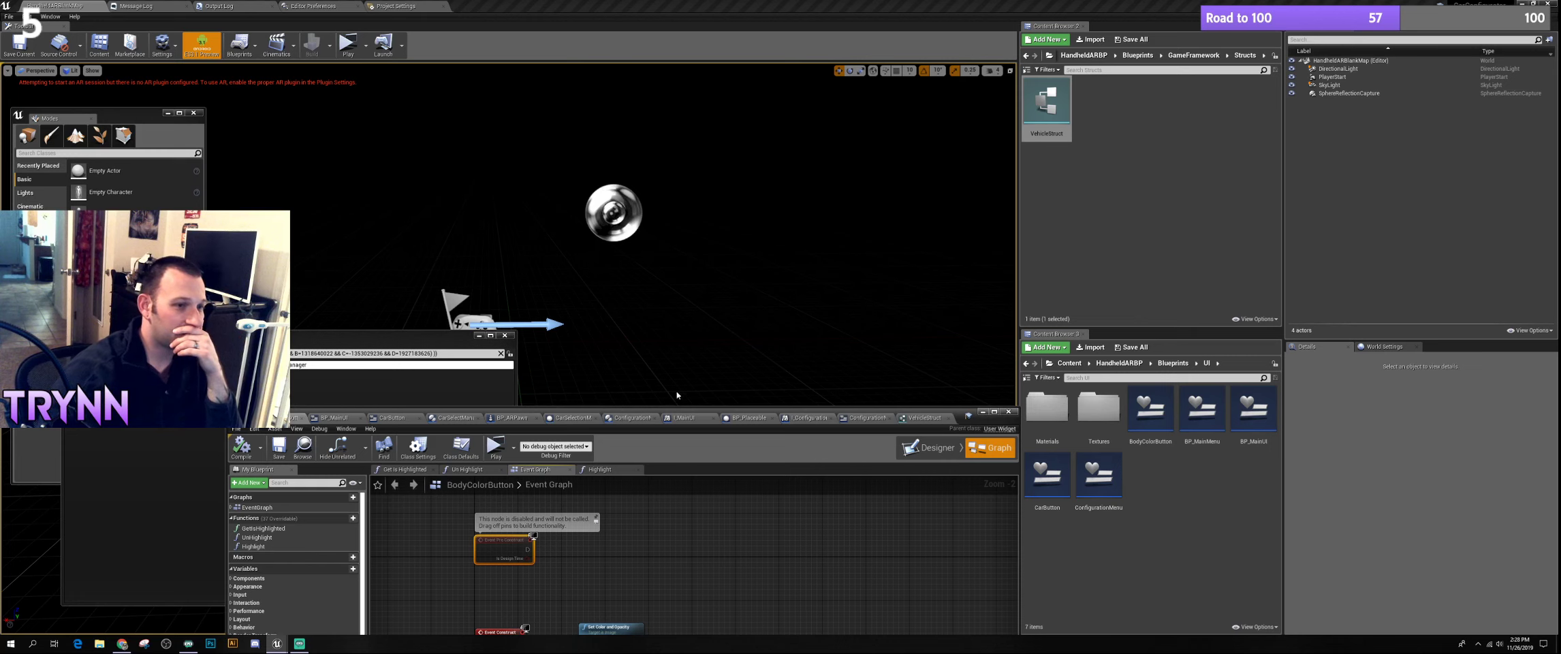
pyautogui.moveTo(701, 412); pyautogui.dragTo(646, 477)
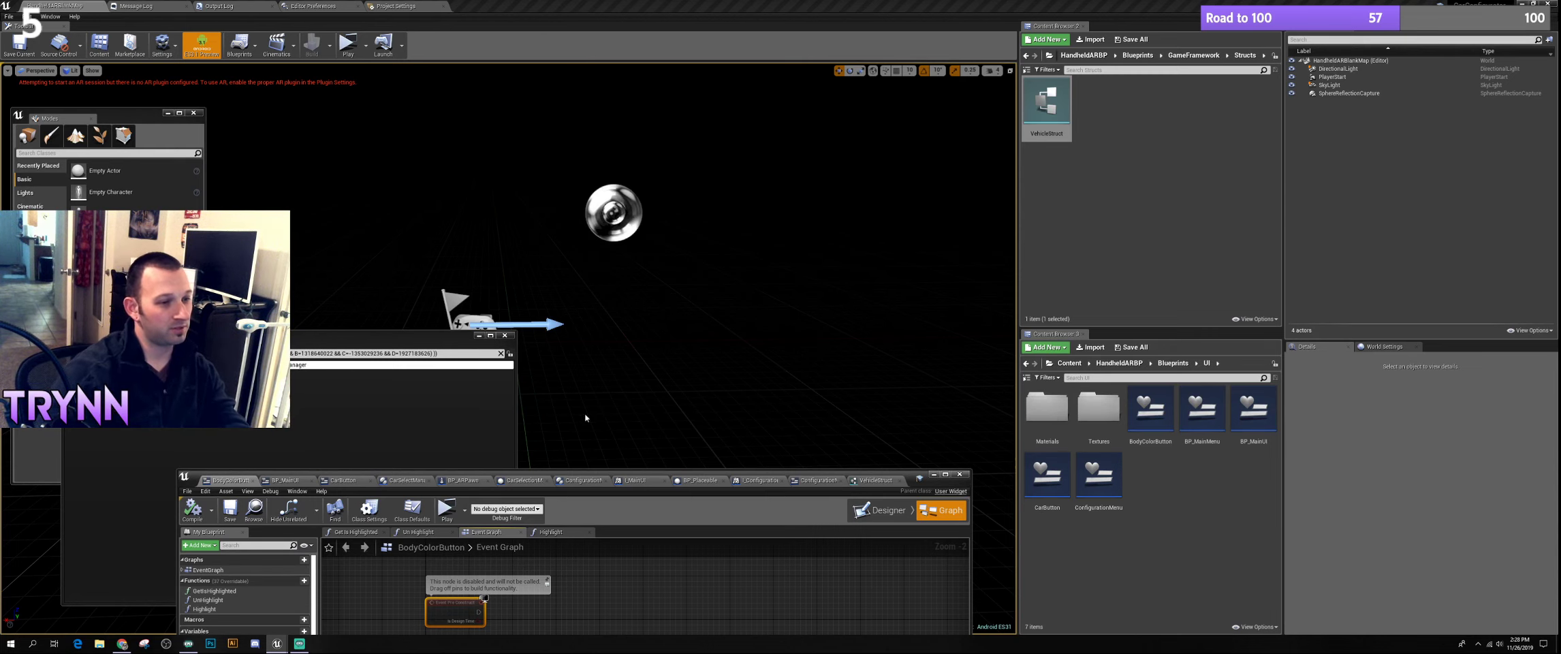
pyautogui.moveTo(602, 477); pyautogui.dragTo(587, 90)
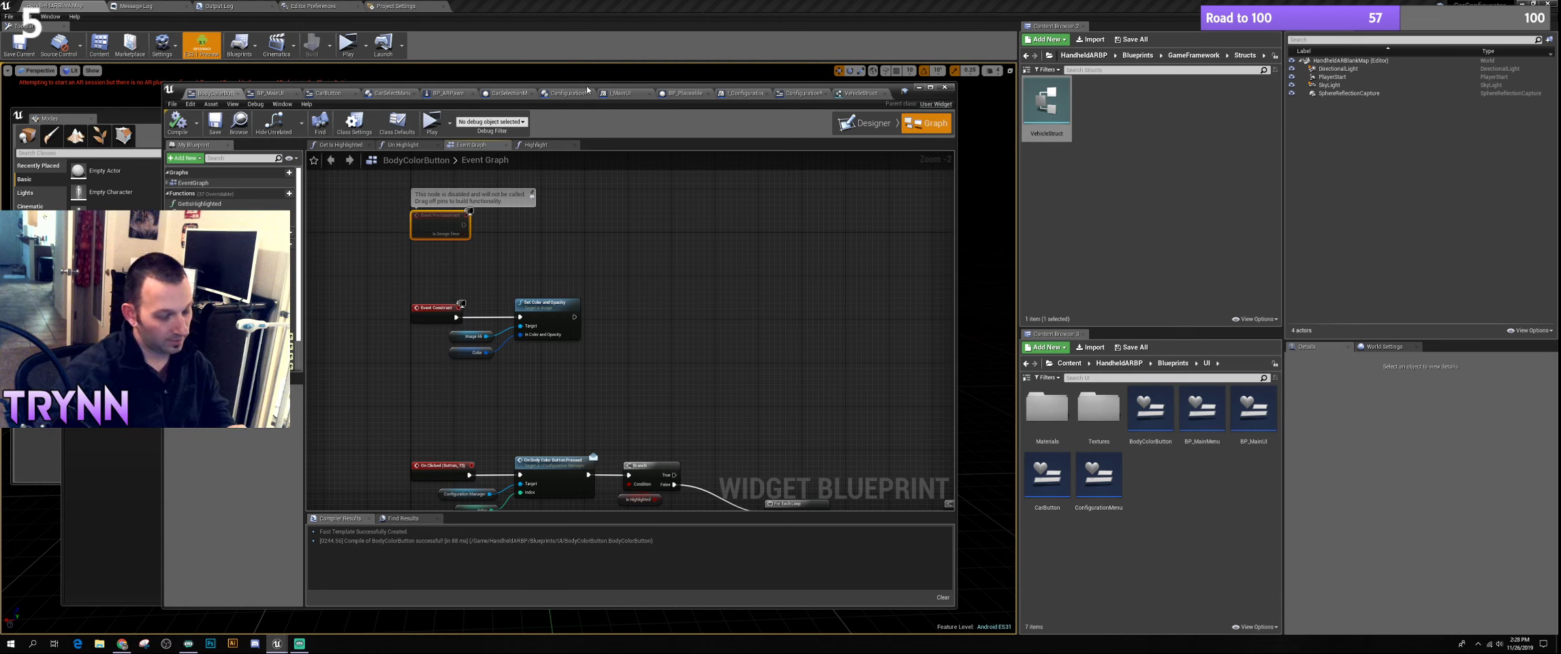
pyautogui.click(1110, 217)
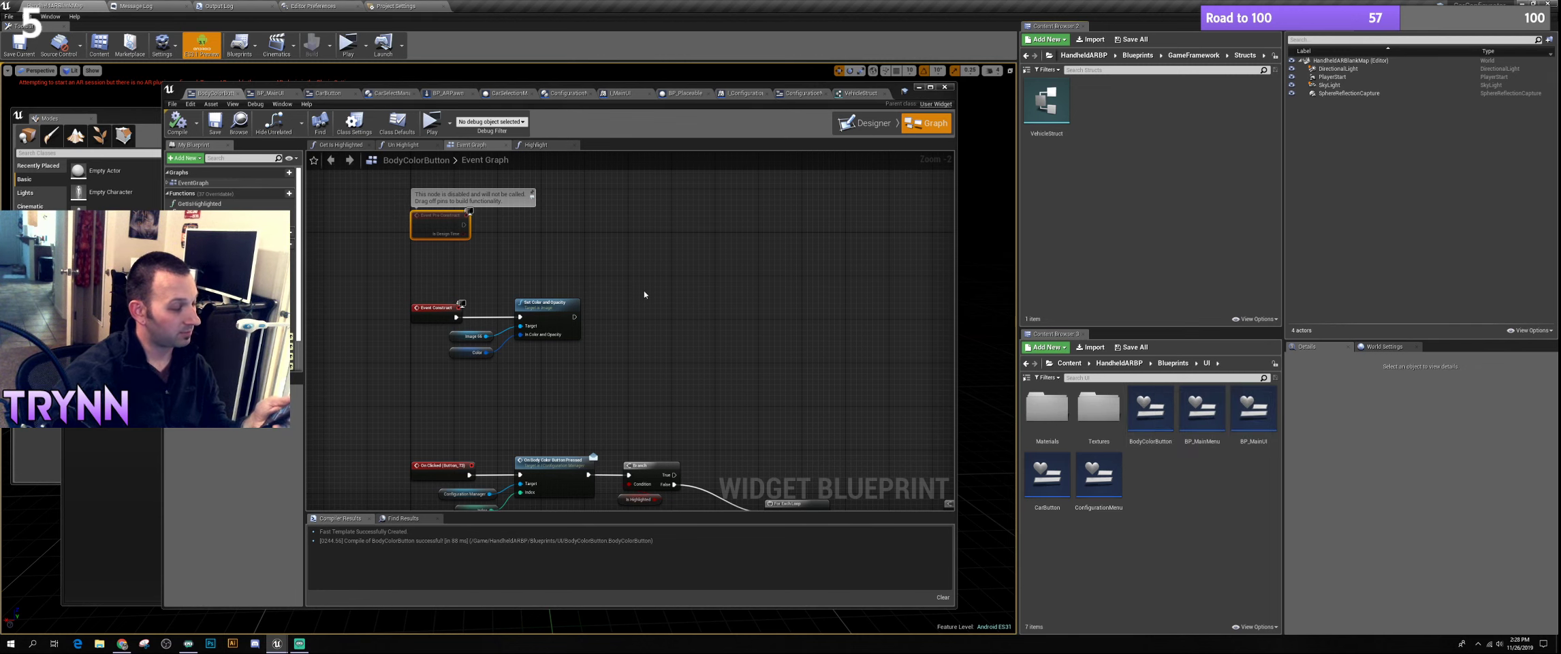
pyautogui.moveTo(622, 87); pyautogui.dragTo(675, 90)
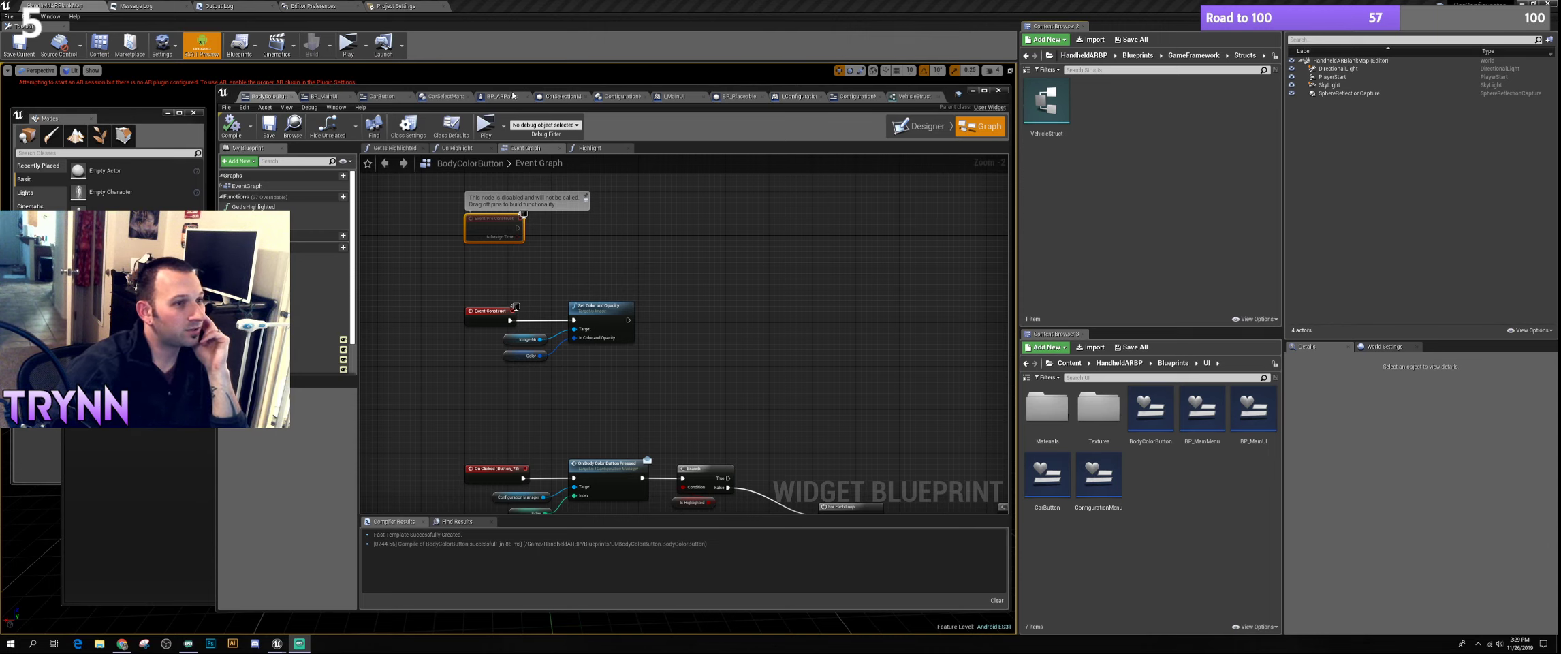
pyautogui.moveTo(512, 91); pyautogui.dragTo(468, 85)
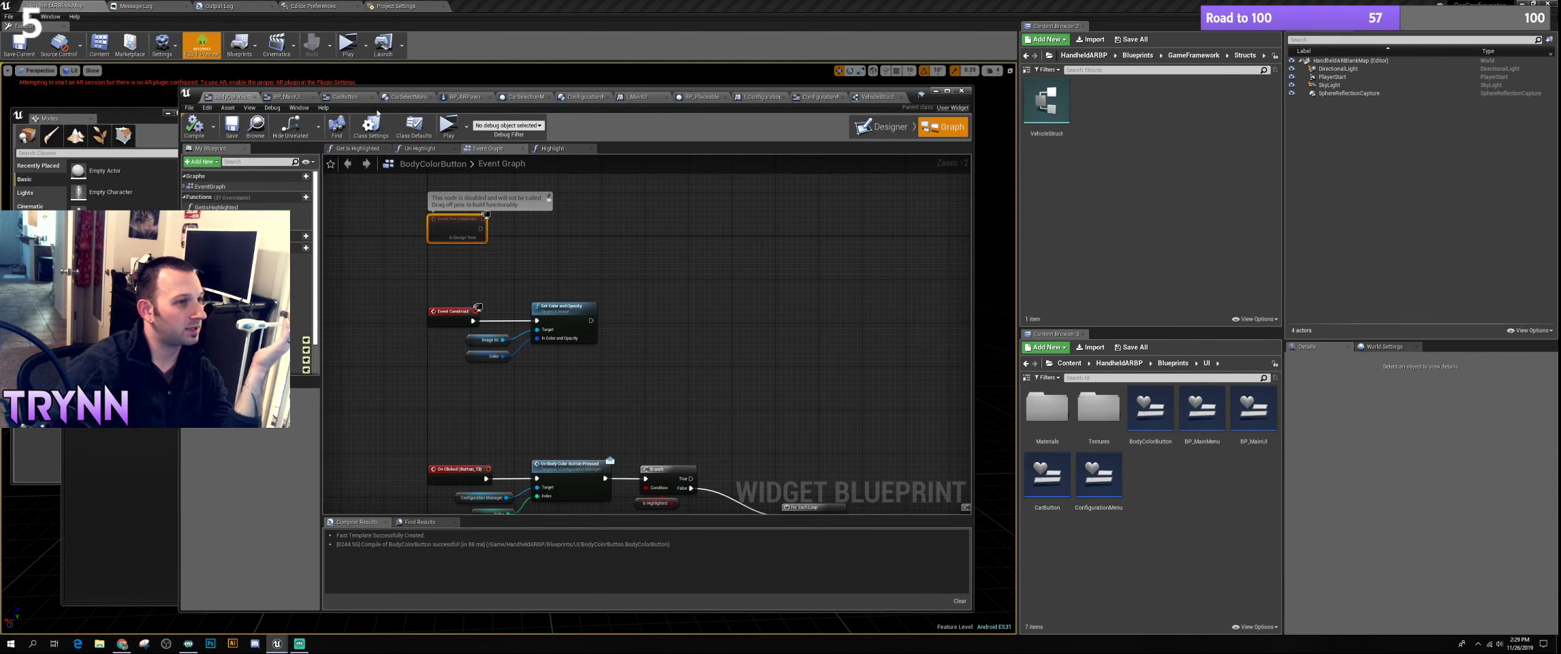
pyautogui.moveTo(384, 93)
pyautogui.mouseDown()
pyautogui.moveTo(403, 91)
pyautogui.moveTo(386, 100)
pyautogui.mouseUp()
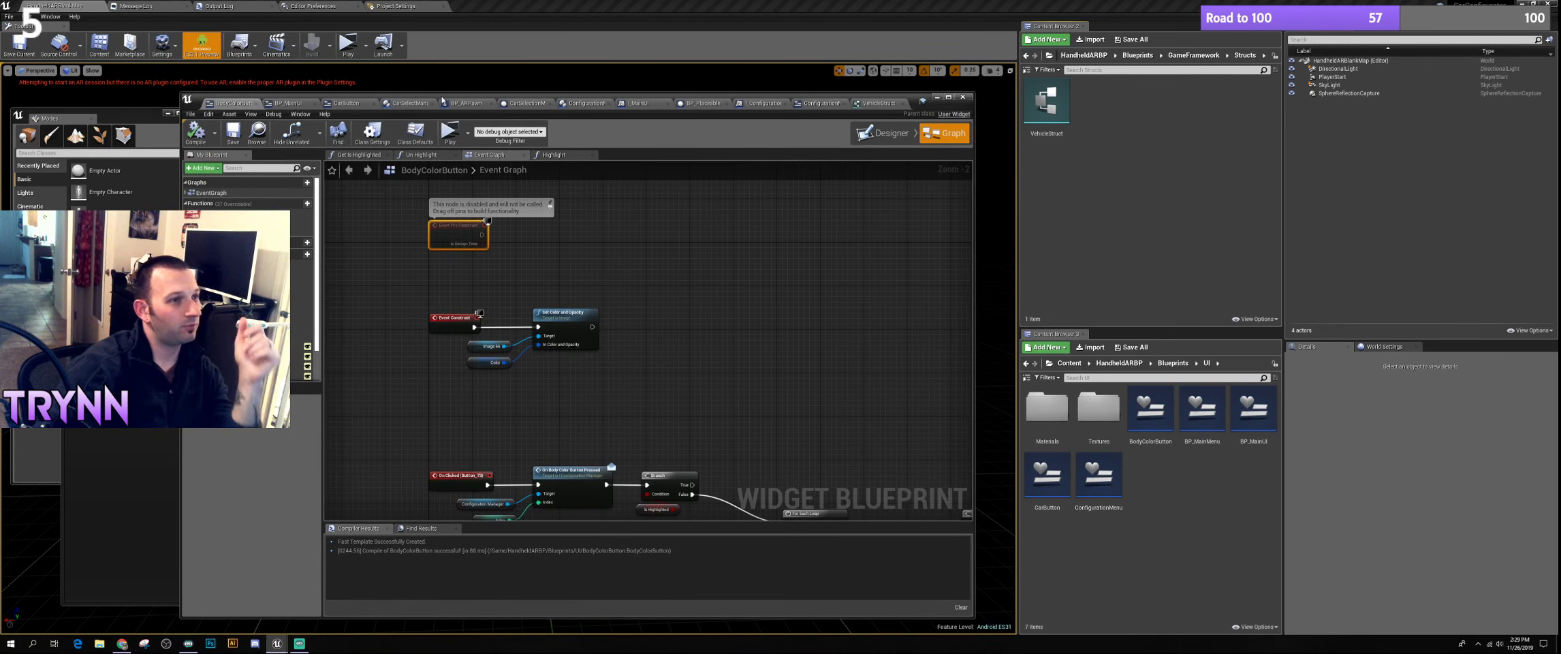
pyautogui.moveTo(446, 103); pyautogui.dragTo(432, 94)
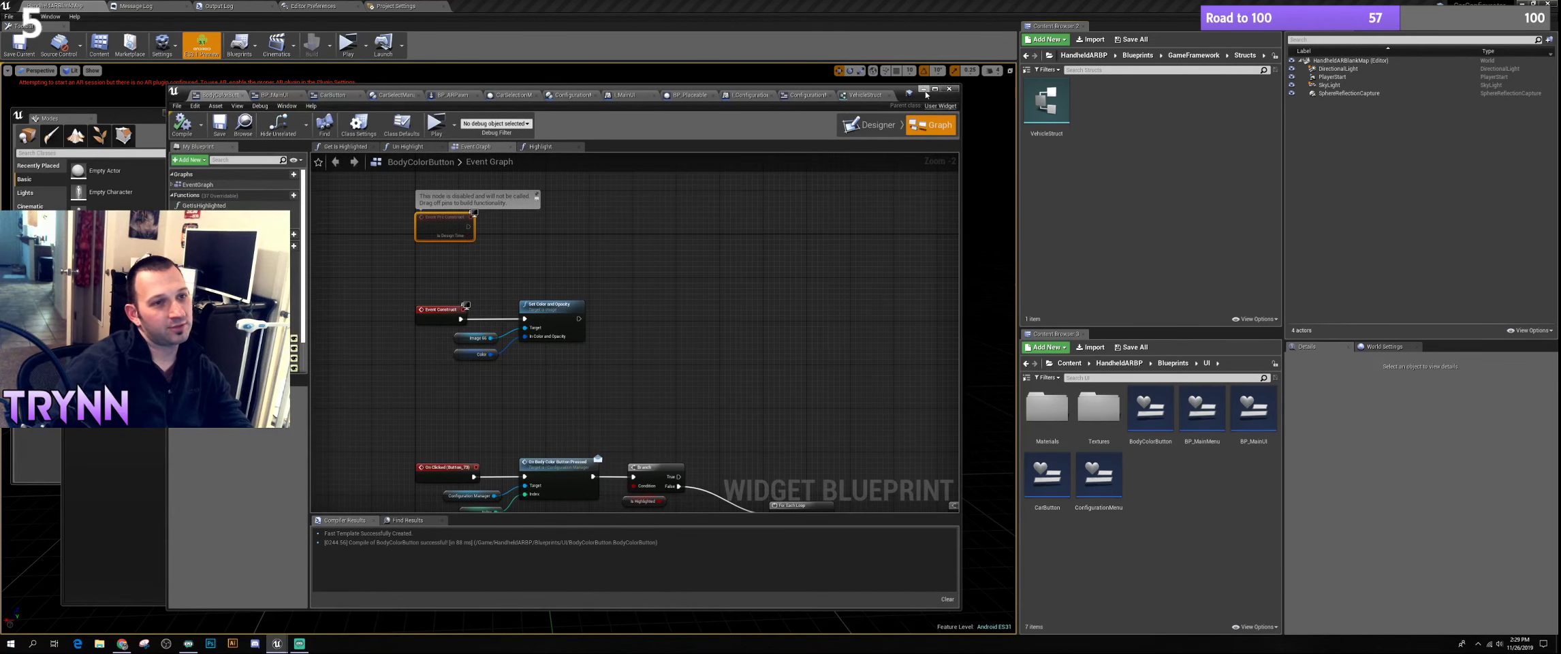
pyautogui.moveTo(325, 106); pyautogui.dragTo(305, 104)
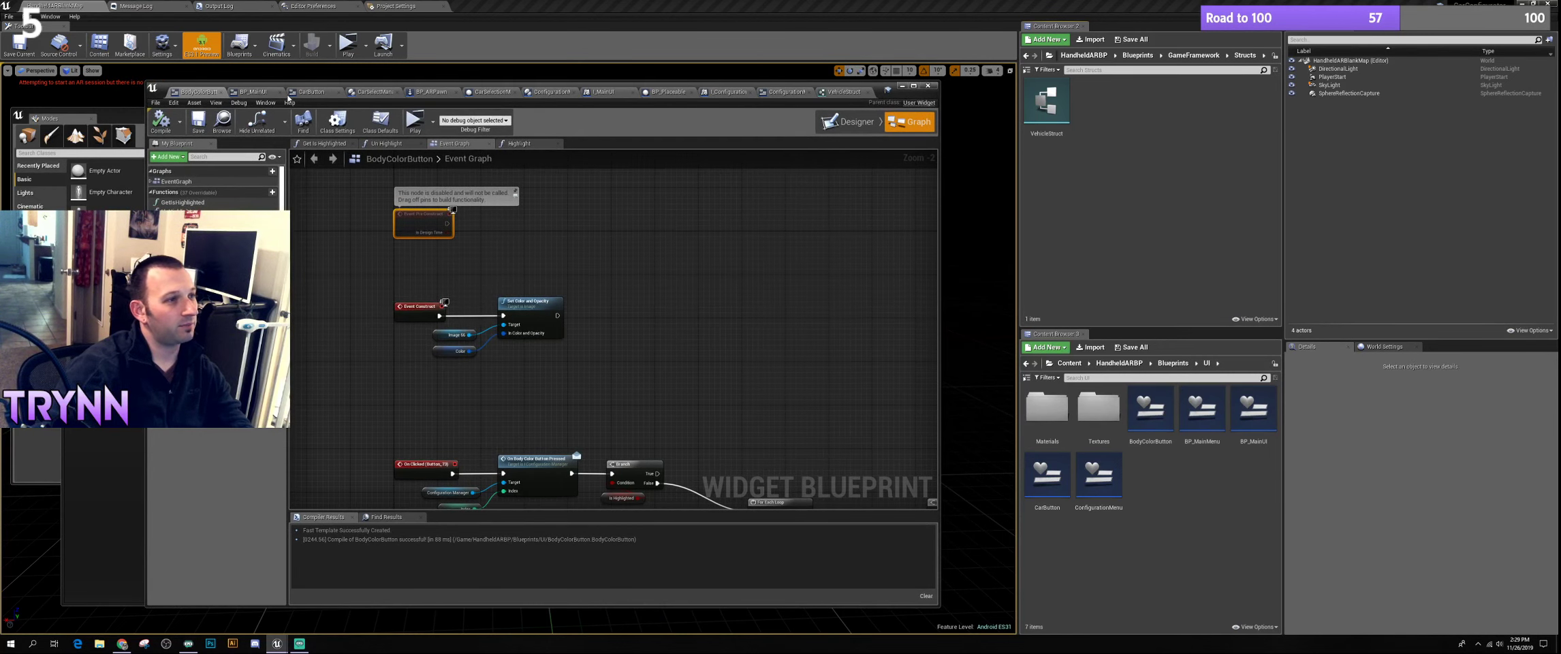
pyautogui.moveTo(758, 88); pyautogui.dragTo(819, 97)
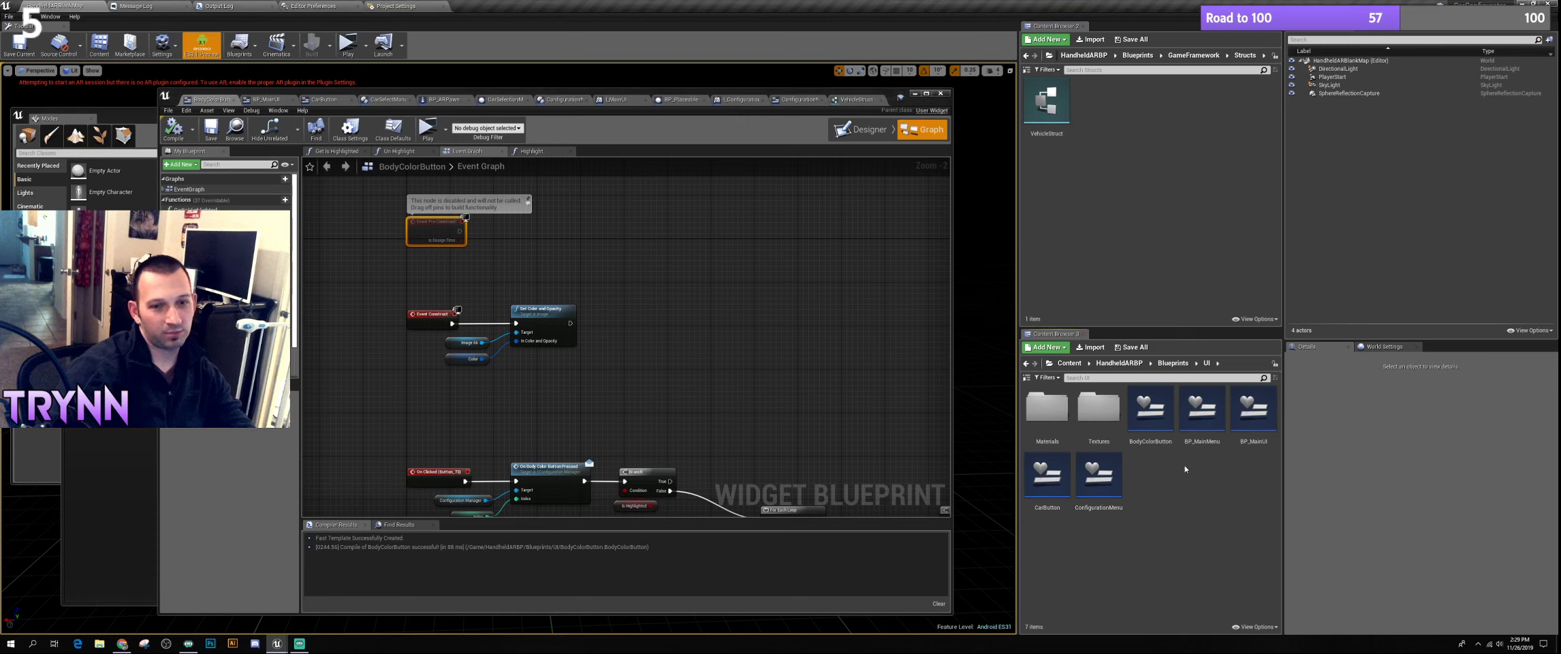
# Browse to the Blueprints/Placeable folder and open the BP_Placeable blueprint
pyautogui.click(1119, 363)
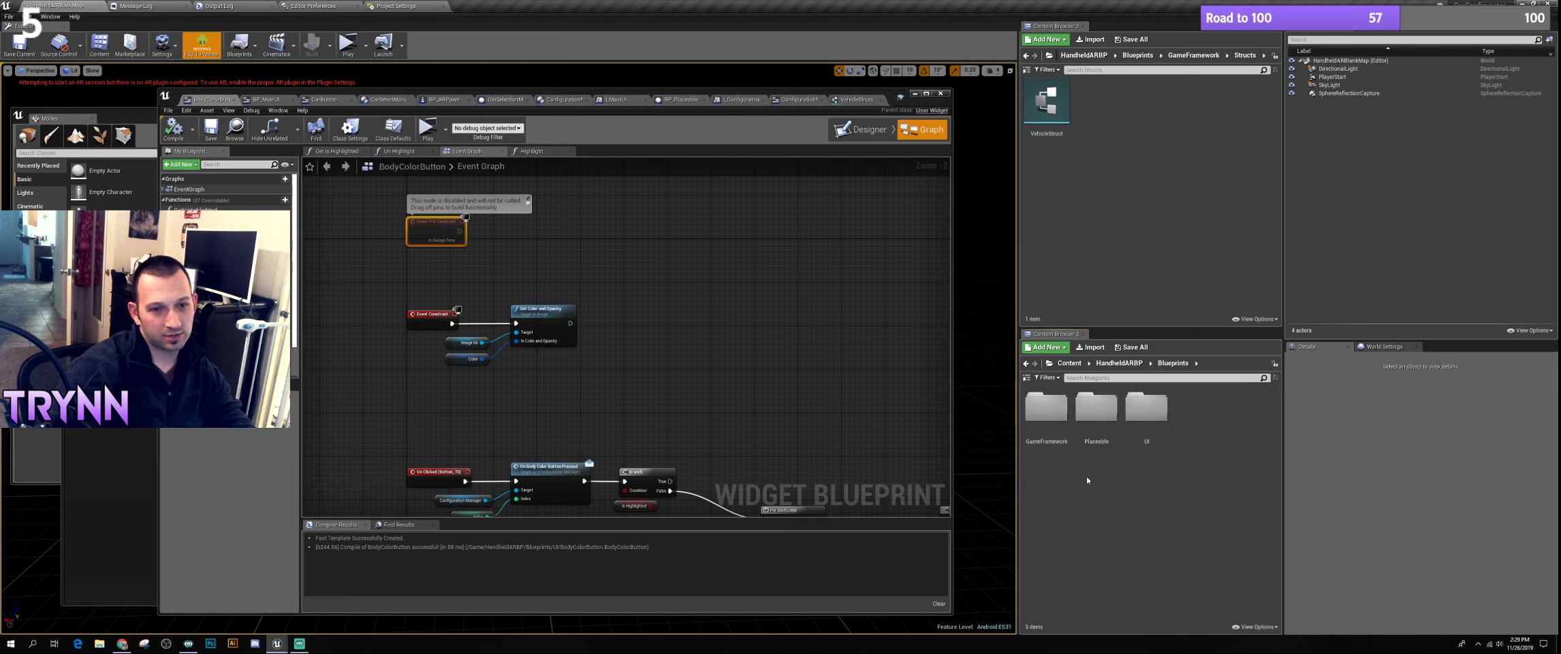
pyautogui.doubleClick(1046, 409)
pyautogui.doubleClick(1096, 409)
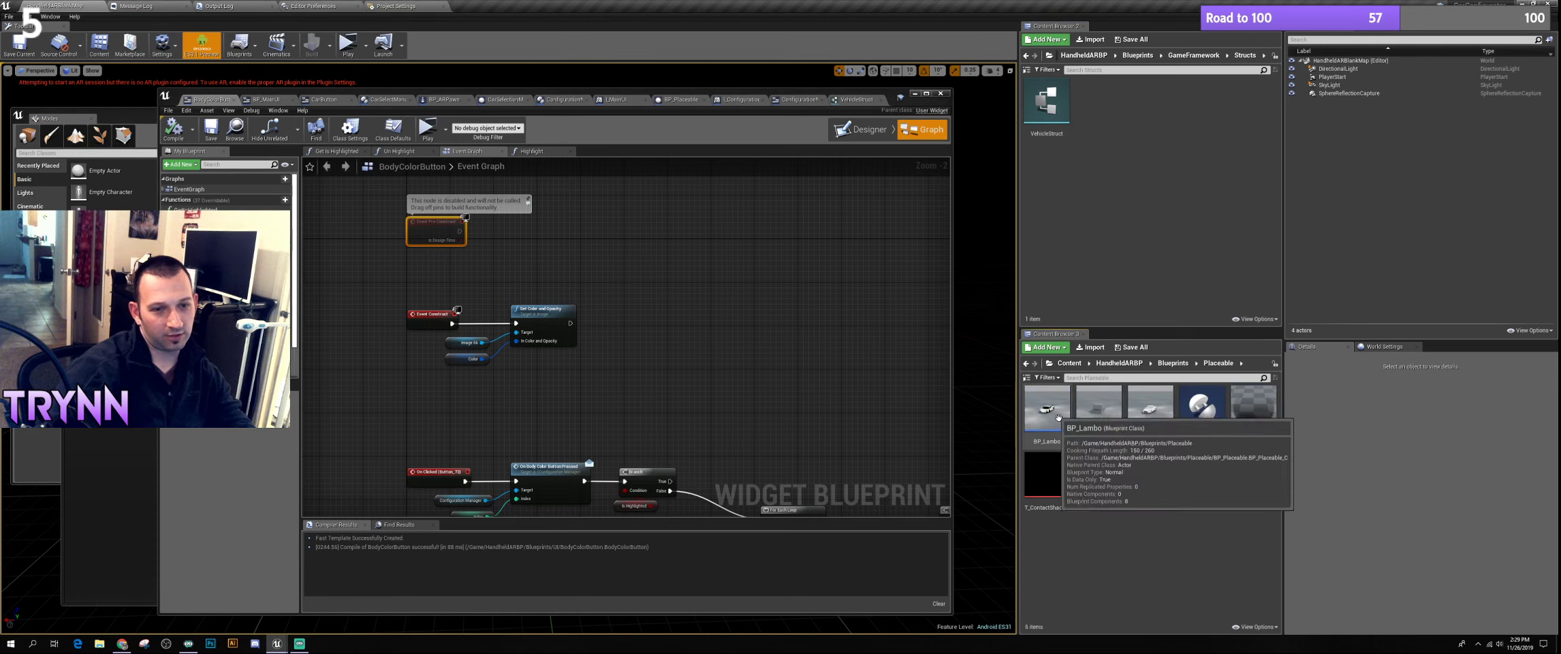
pyautogui.doubleClick(1098, 409)
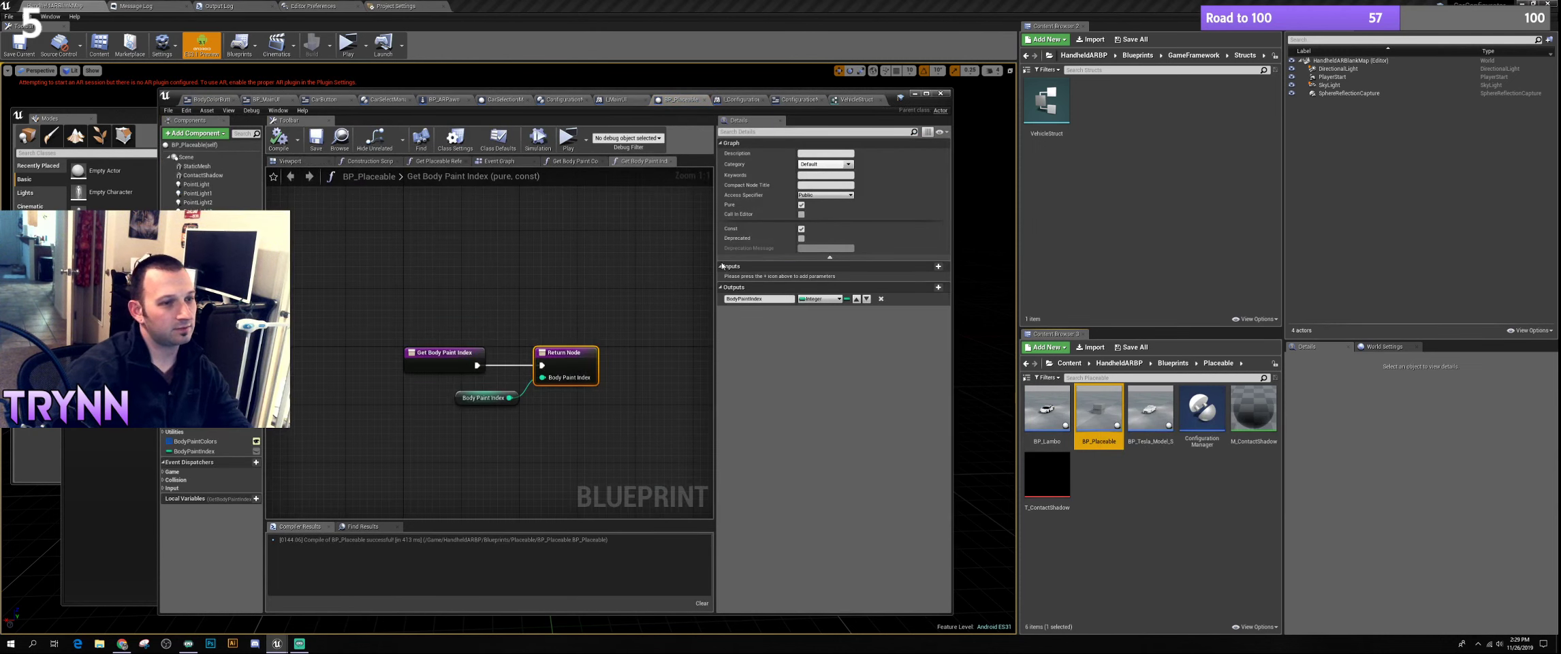
# Open BP_Lambo in the full Blueprint Editor, maximise the window and inspect the car model from the side
pyautogui.doubleClick(1046, 409)
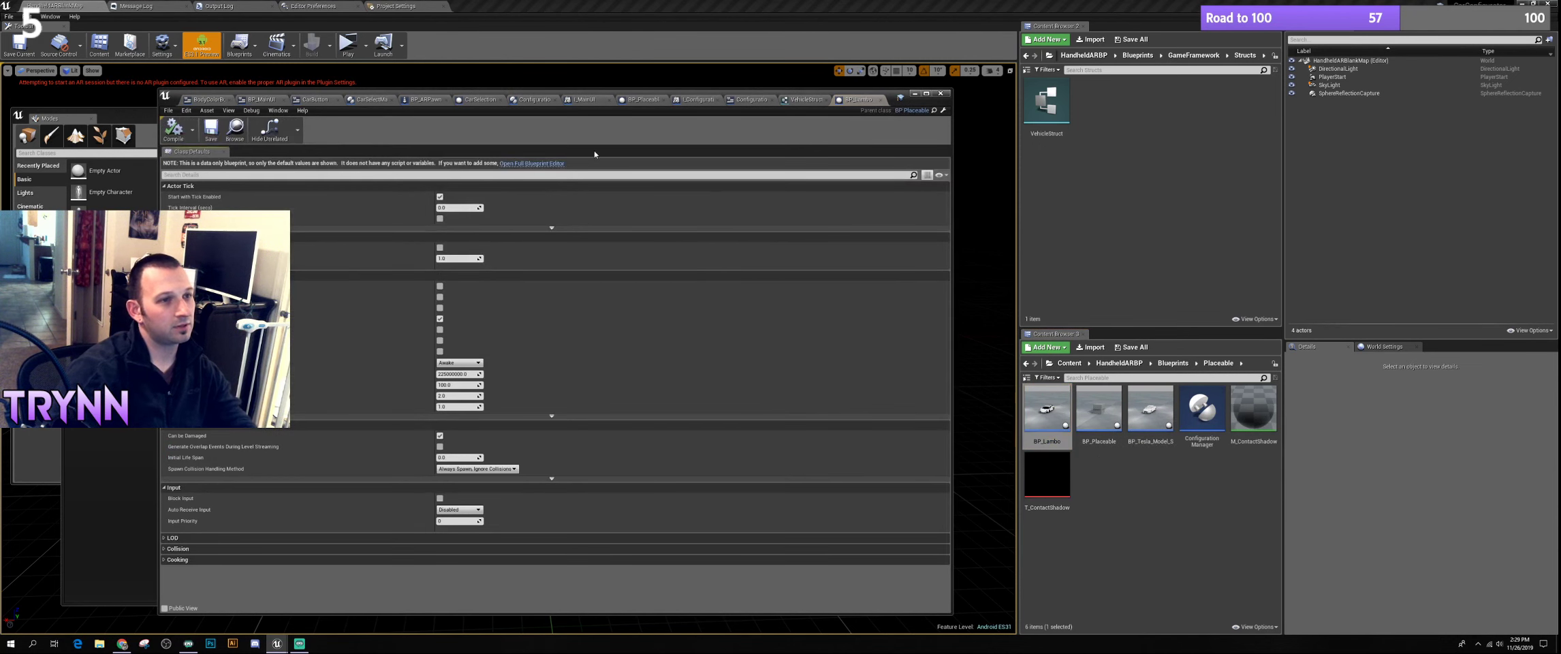
pyautogui.click(521, 164)
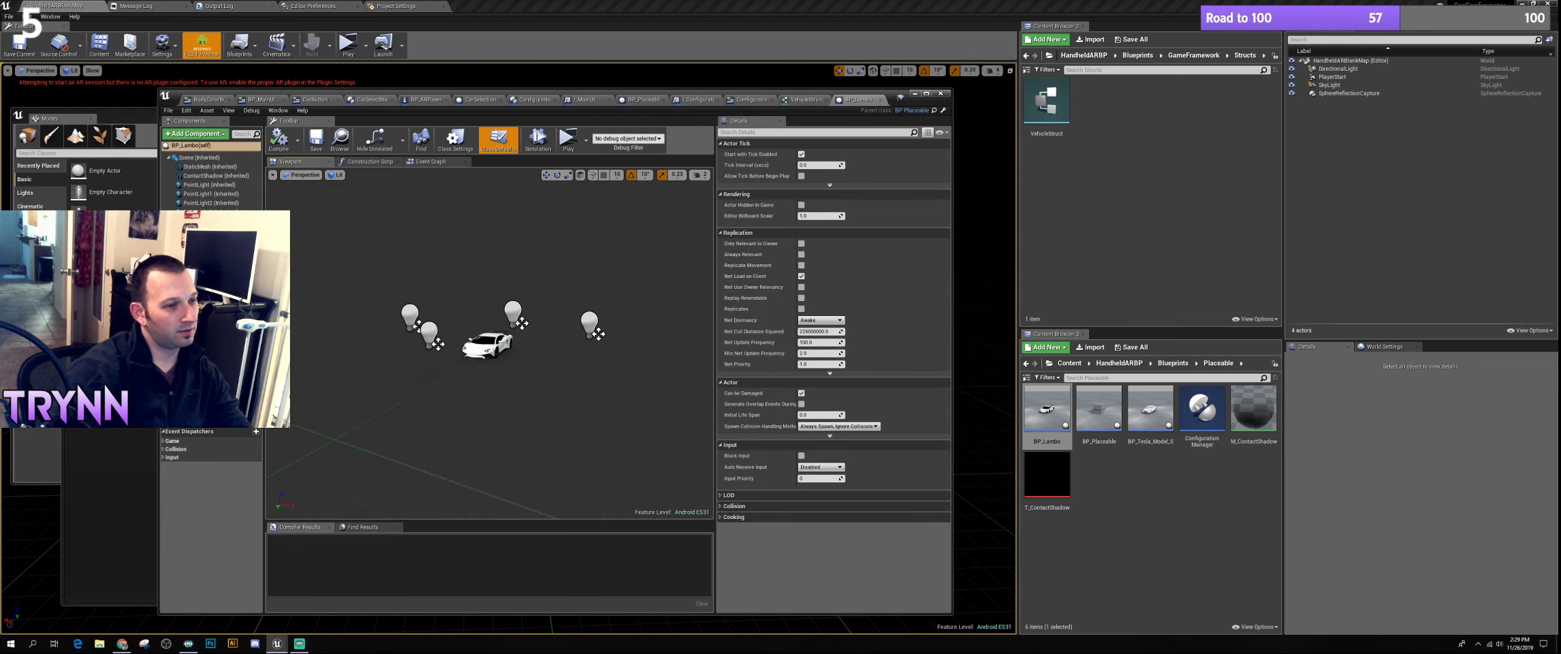
pyautogui.click(926, 93)
pyautogui.moveTo(741, 305); pyautogui.dragTo(1089, 314)
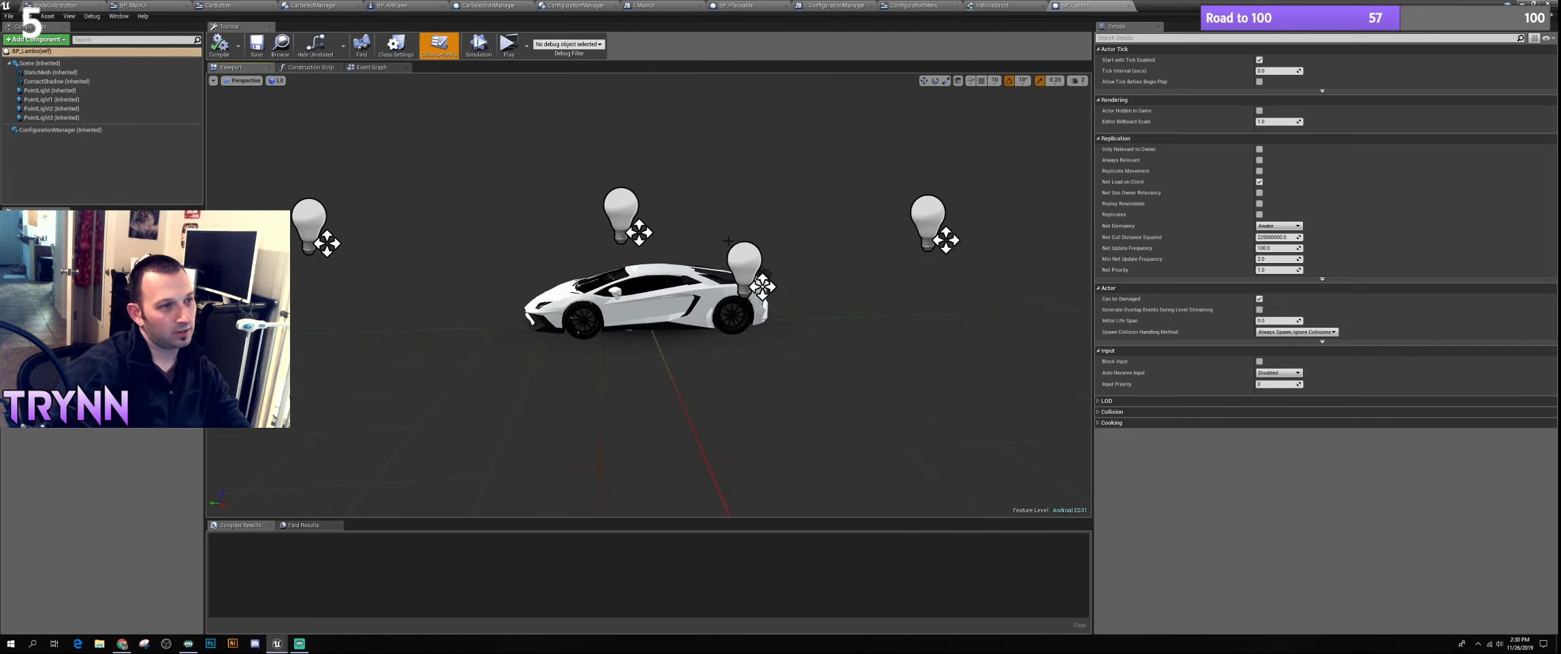
# Run the standalone game preview, place the Tesla Model S in the scene, and close the preview
pyautogui.click(509, 46)
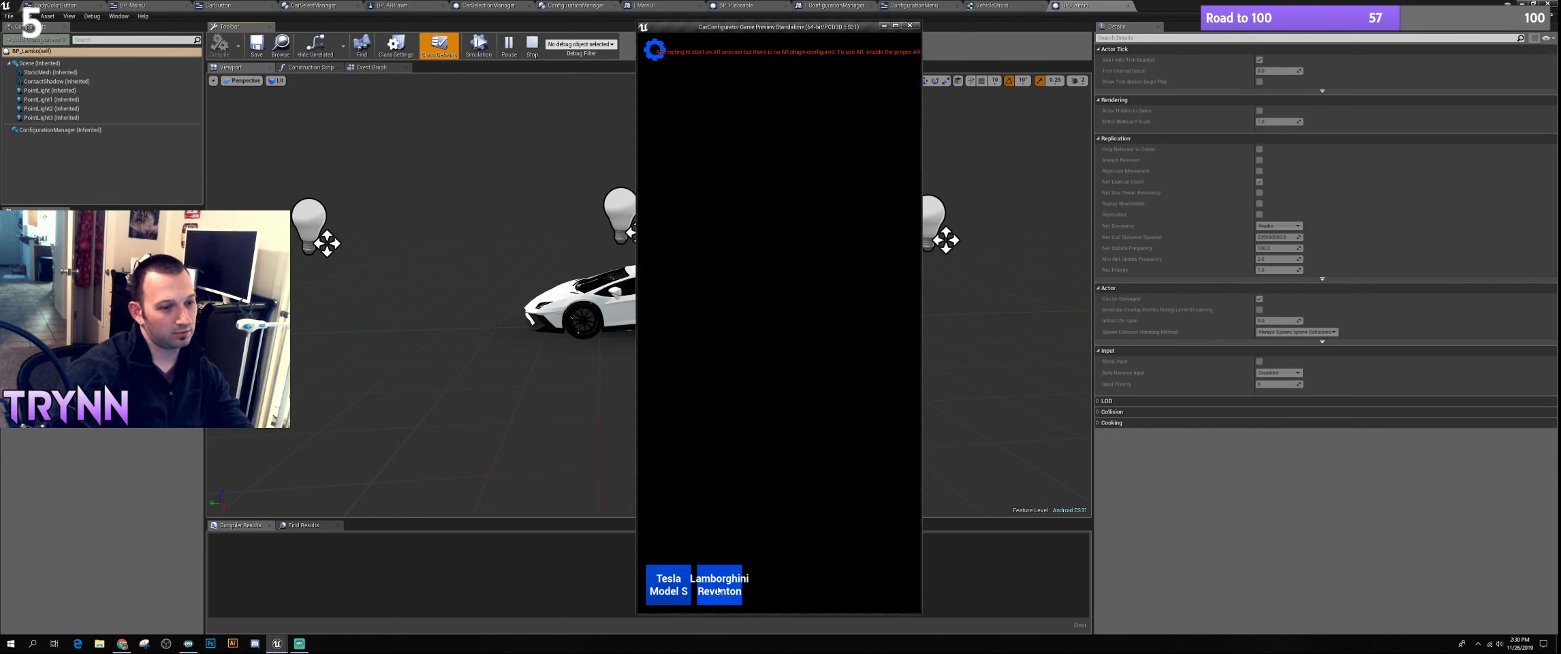
pyautogui.click(778, 377)
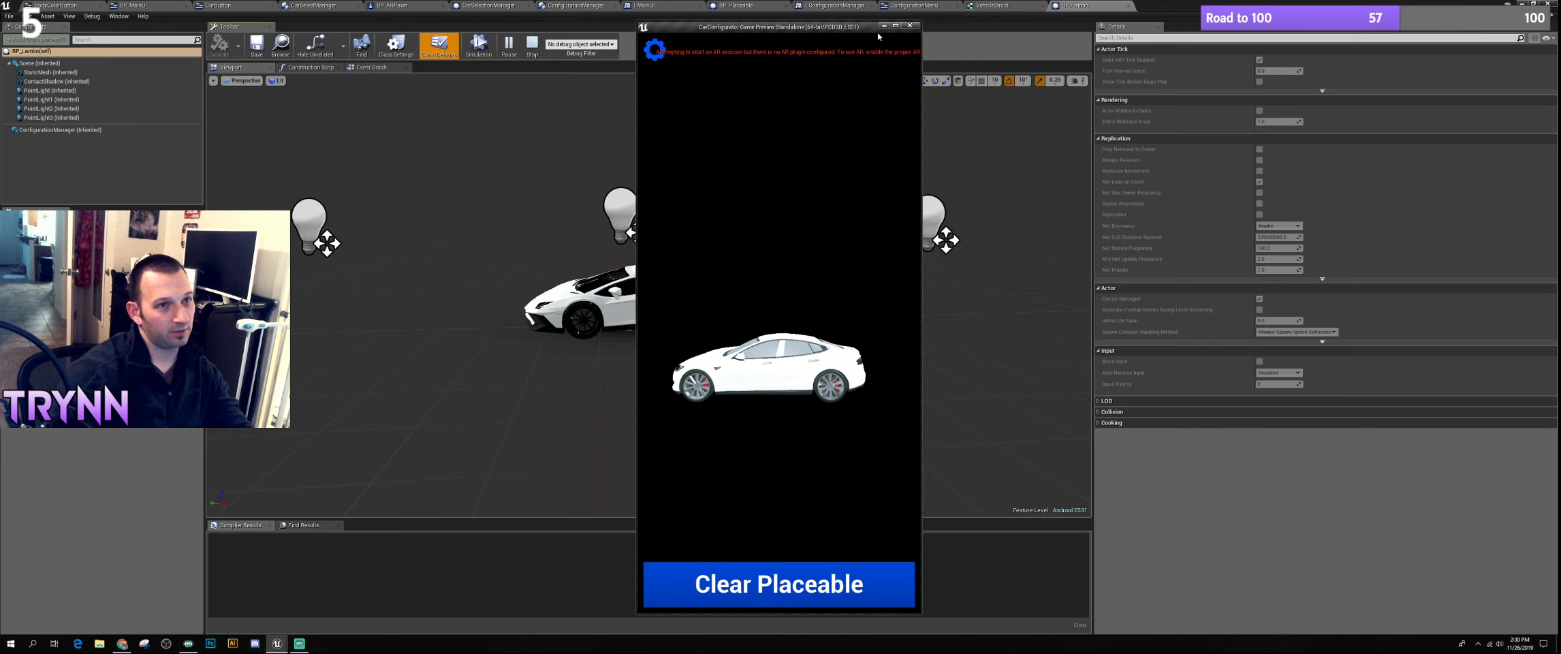
pyautogui.click(909, 25)
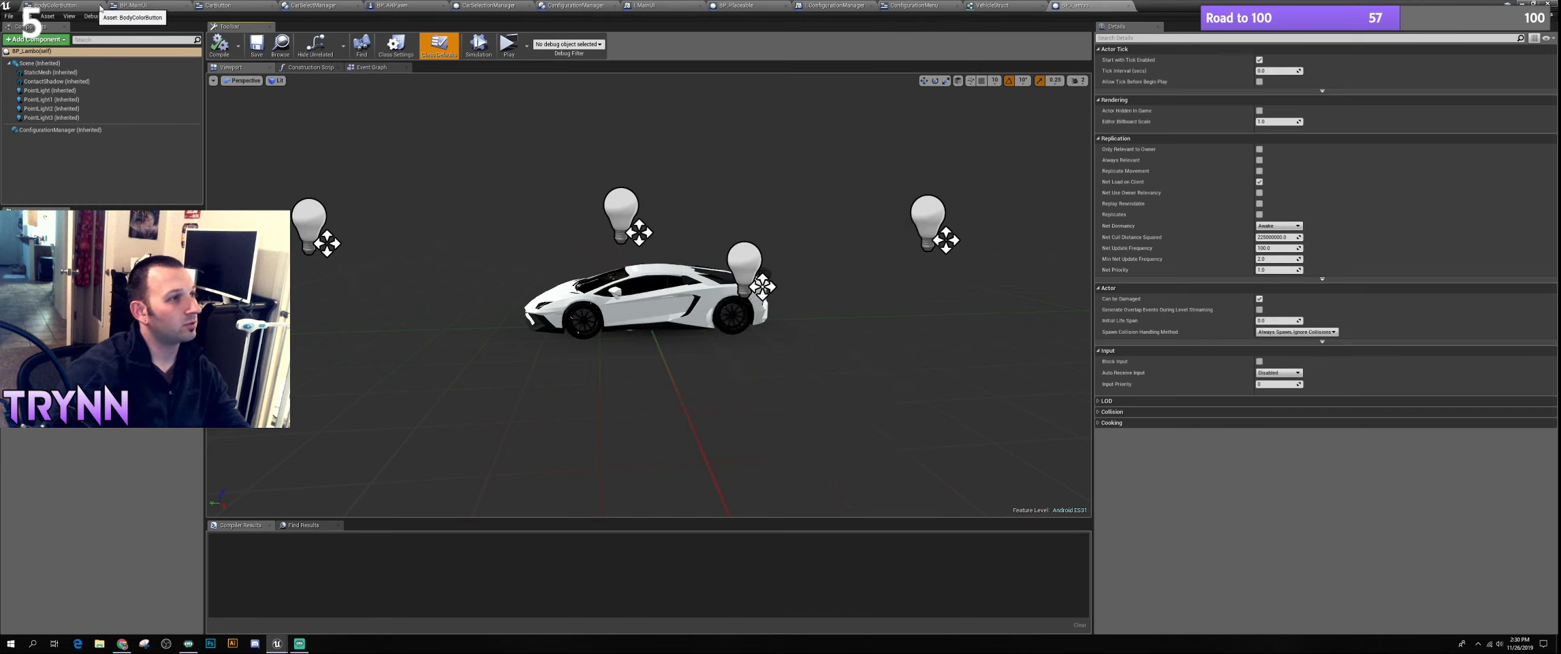
# Restore the blueprint editor to a floating window, show the General - Appearance editor preferences, and move the window clear of the settings
pyautogui.doubleClick(1171, 7)
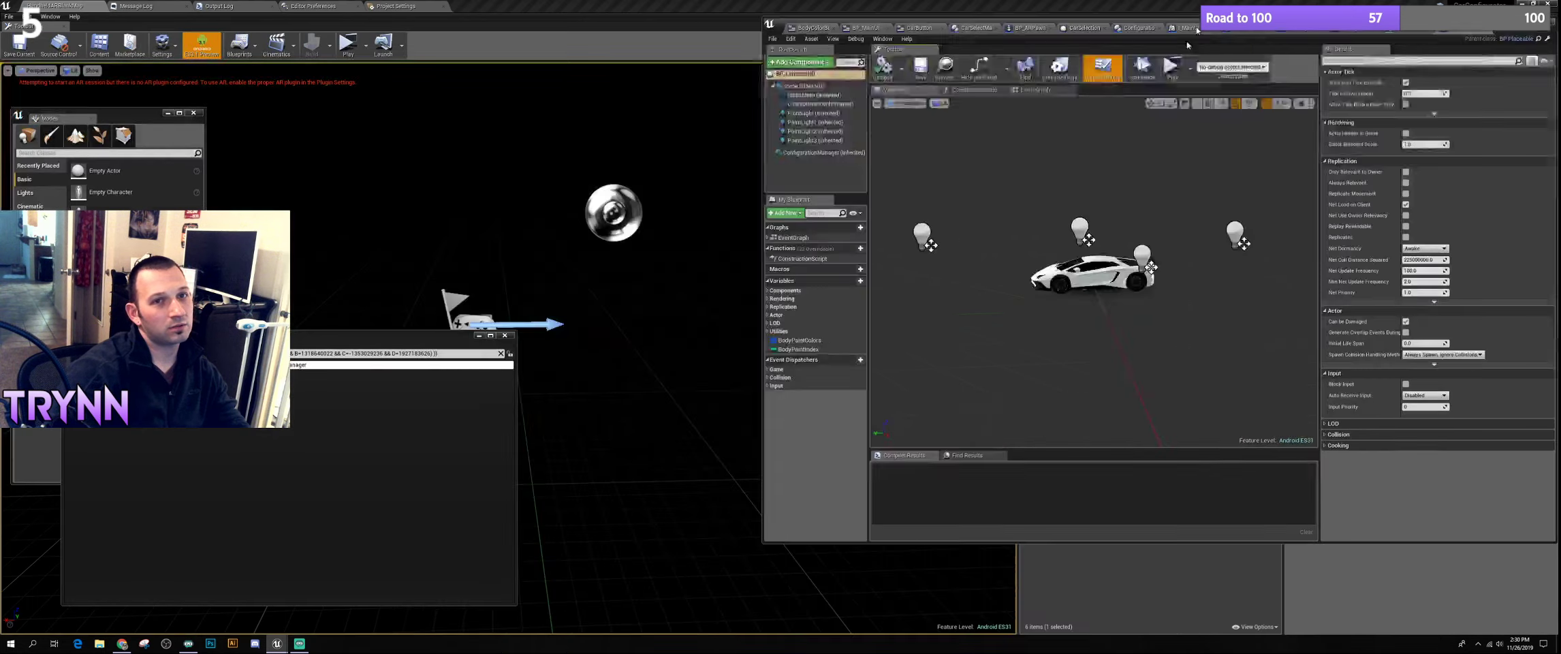
pyautogui.moveTo(1197, 30); pyautogui.dragTo(577, 96)
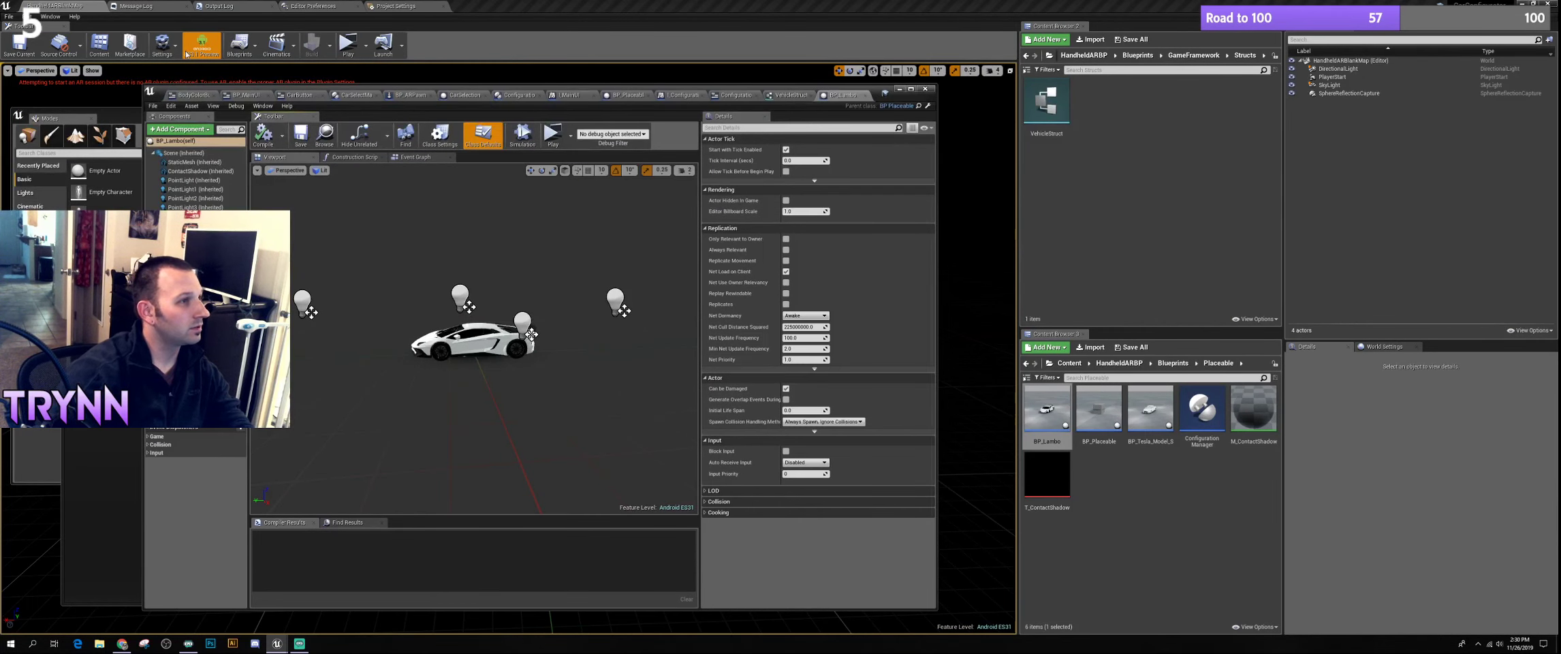
pyautogui.click(92, 118)
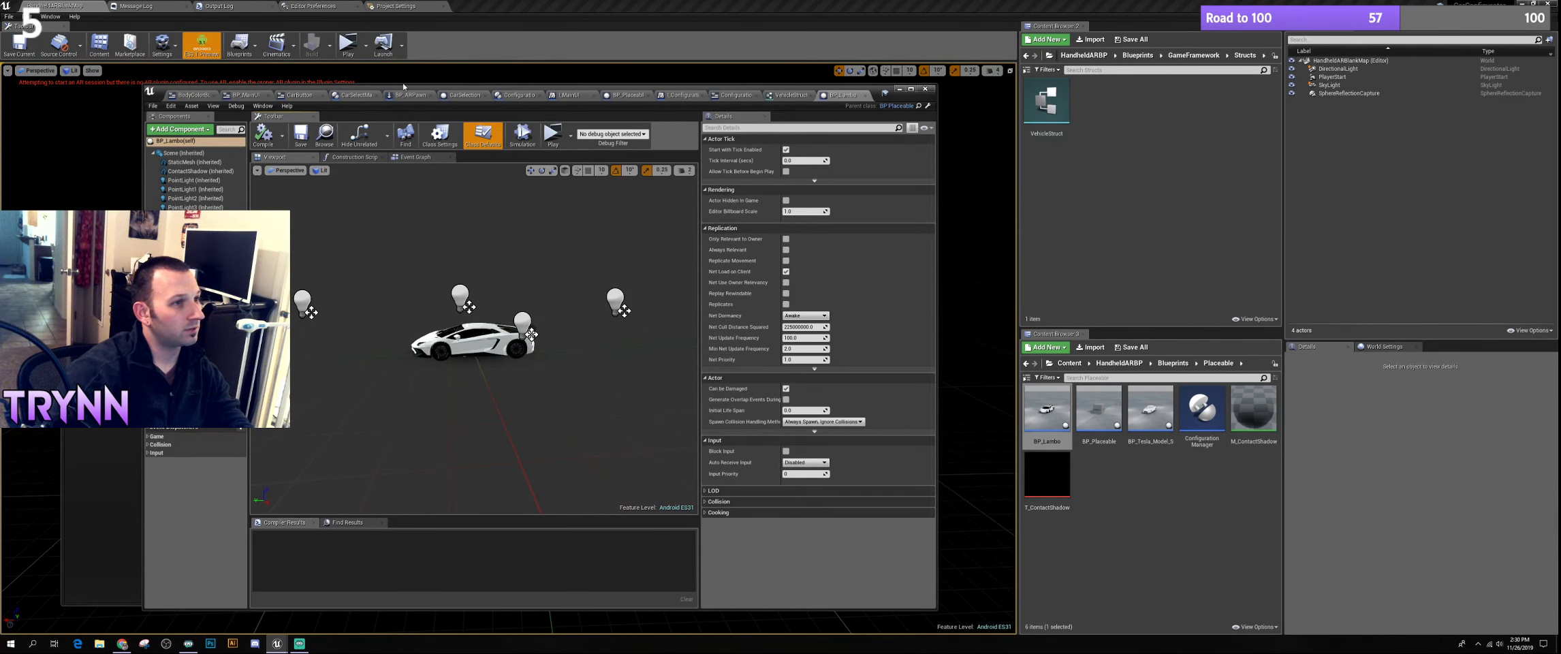
pyautogui.click(314, 7)
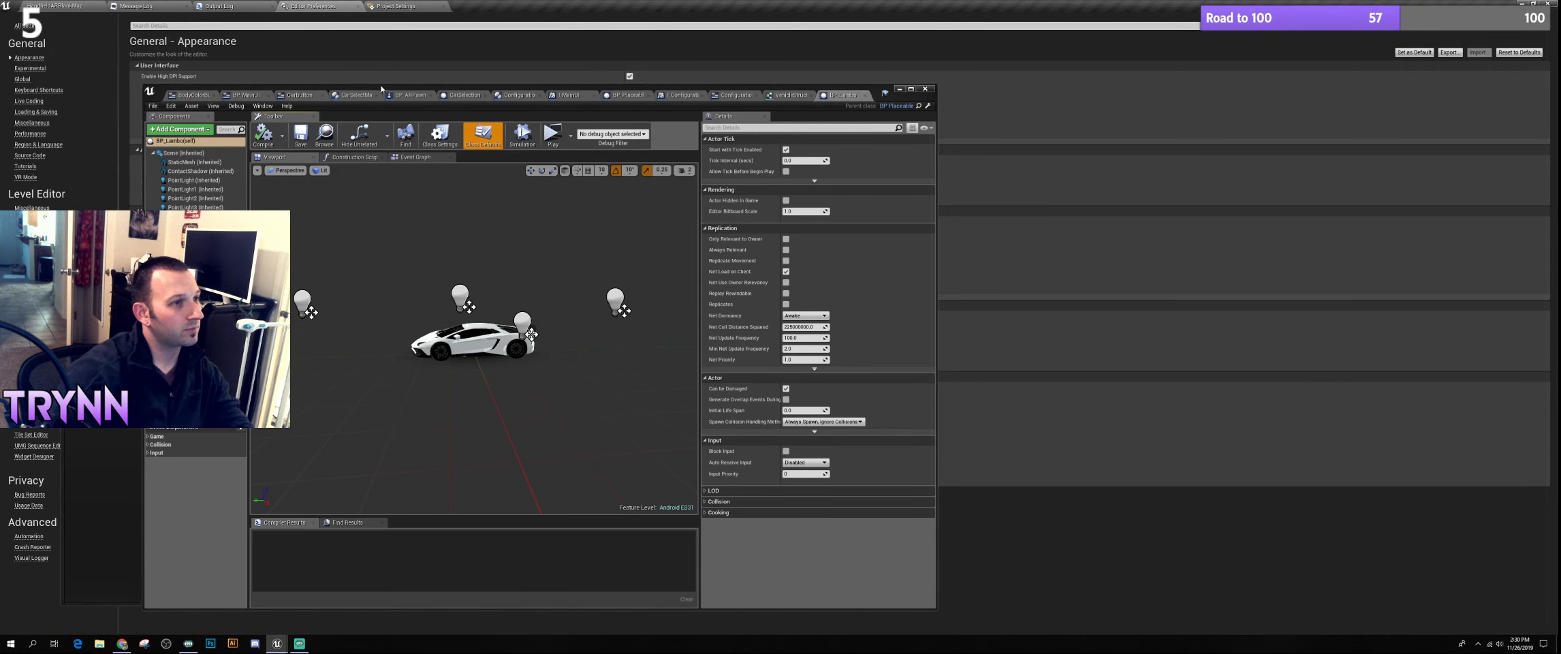
pyautogui.moveTo(381, 90); pyautogui.dragTo(712, 321)
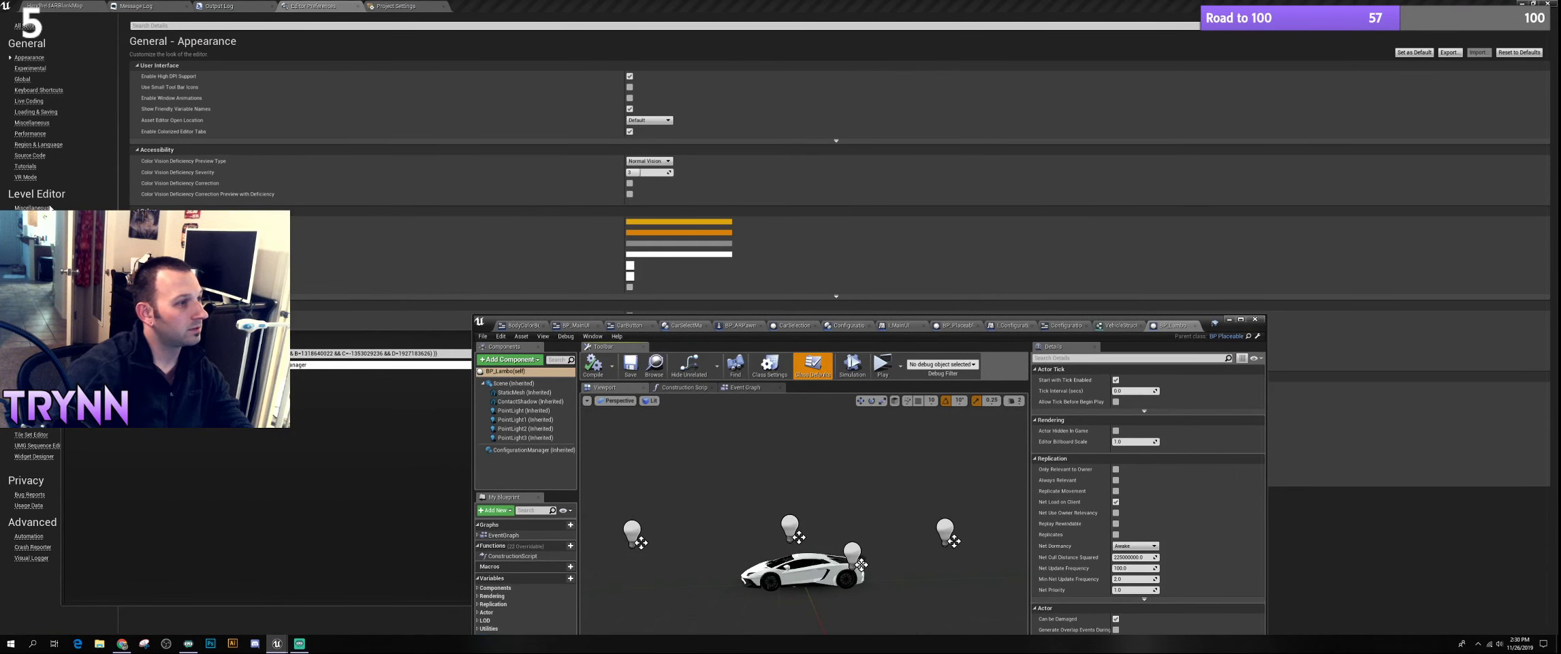
# In the Level Editor - Play preferences, set the game viewport resolution to the iPad Pro 9.7-inch tablet preset
pyautogui.click(21, 219)
pyautogui.click(654, 206)
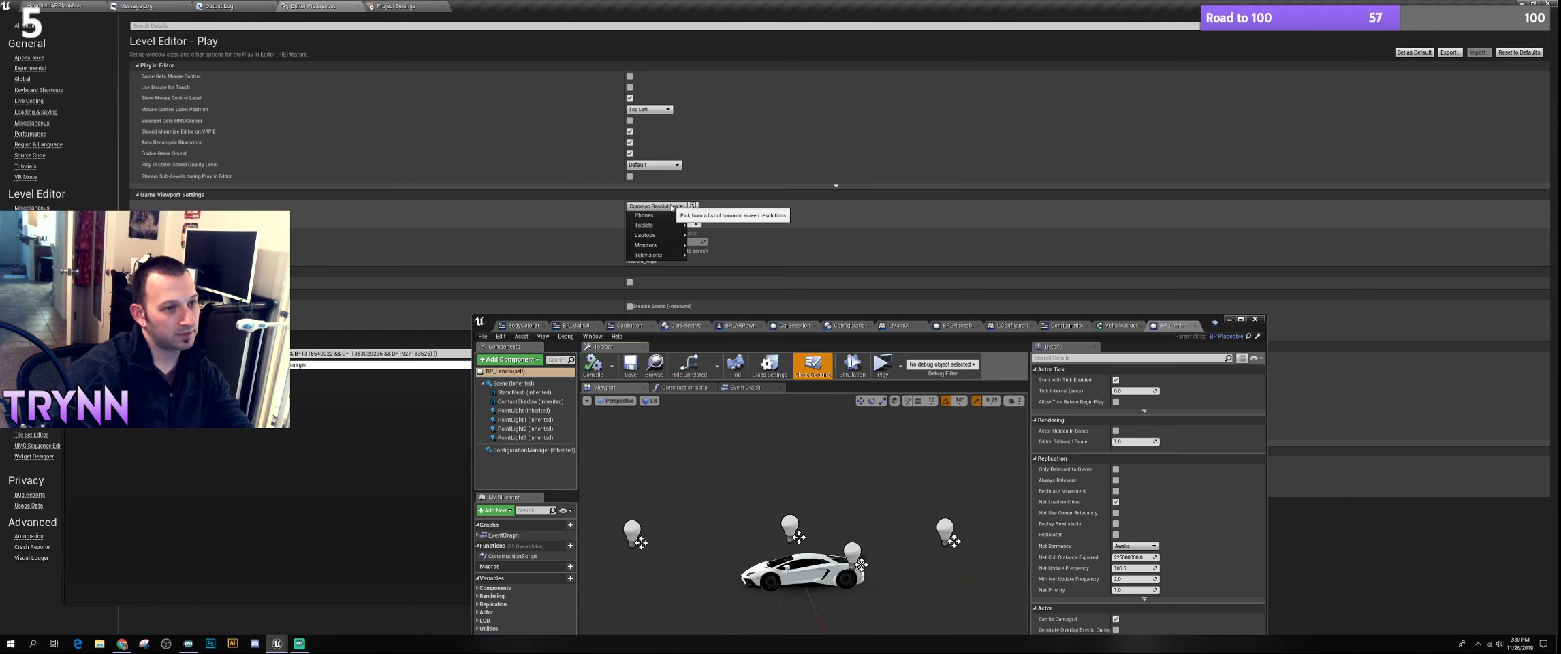
pyautogui.moveTo(644, 239)
pyautogui.moveTo(661, 218)
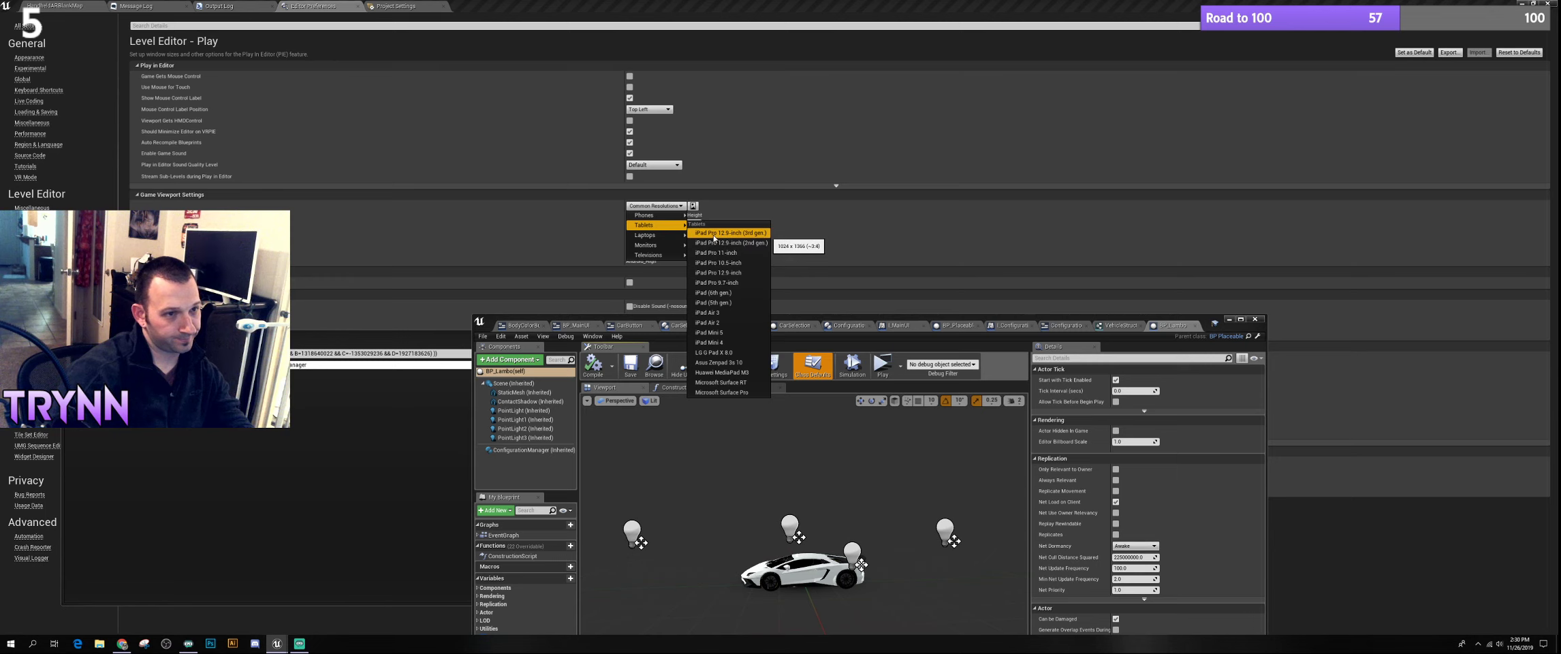
pyautogui.click(716, 282)
# Run the standalone game preview, start AR, view the Tesla in the portrait tablet layout, and close the preview
pyautogui.click(884, 367)
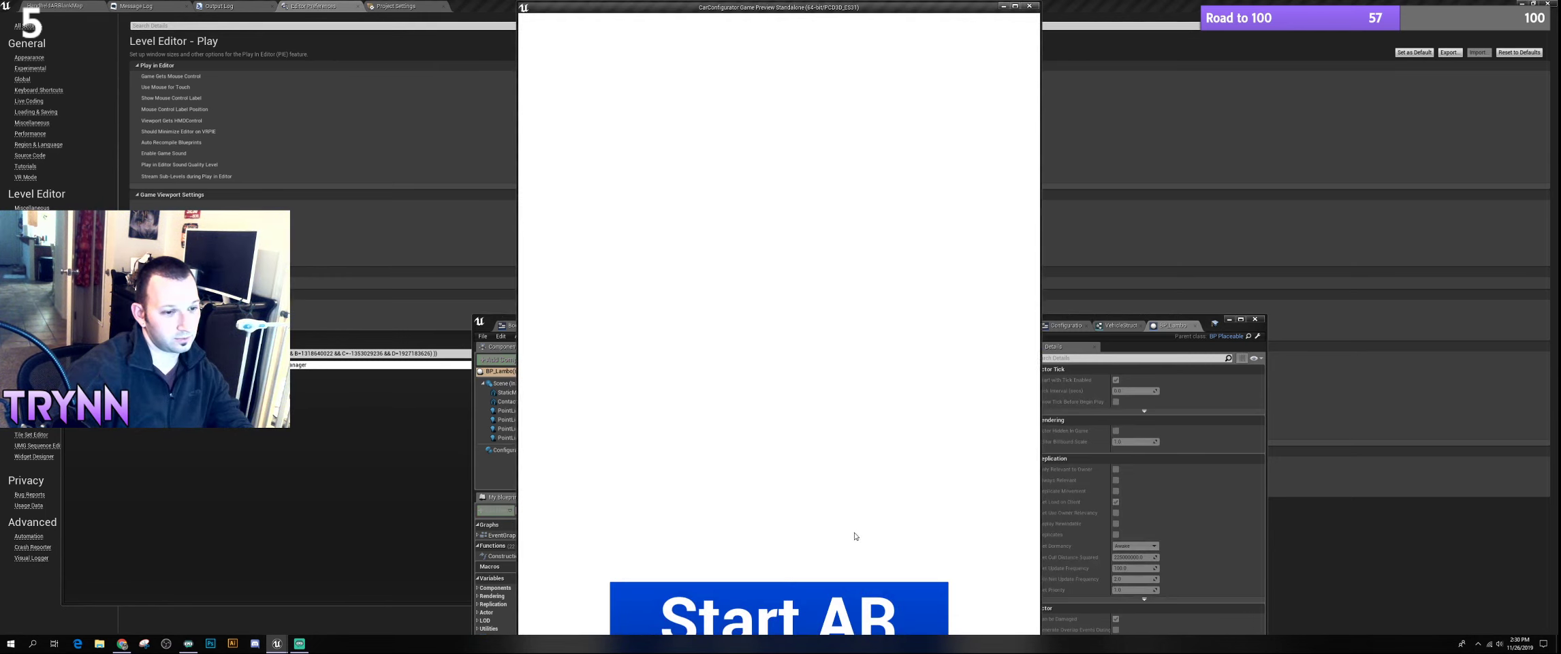
pyautogui.click(797, 611)
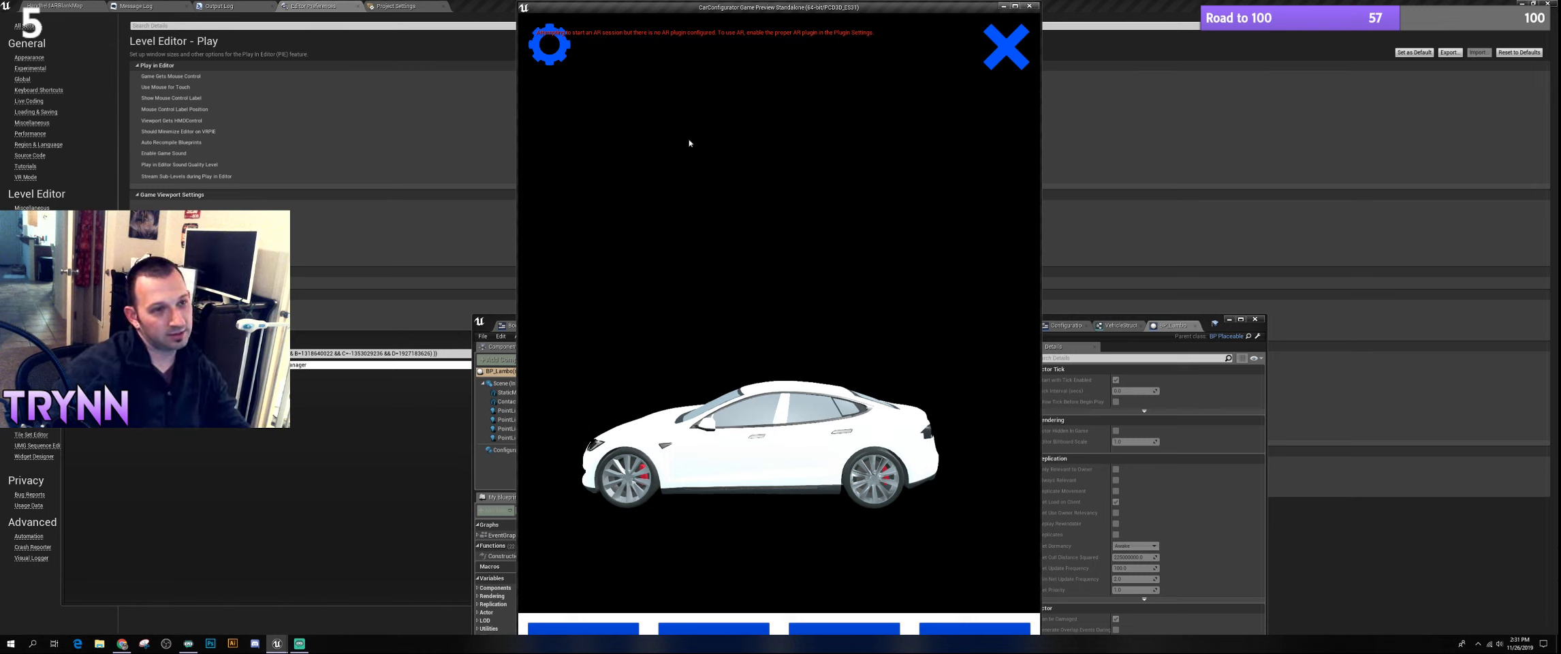
pyautogui.press('Escape')
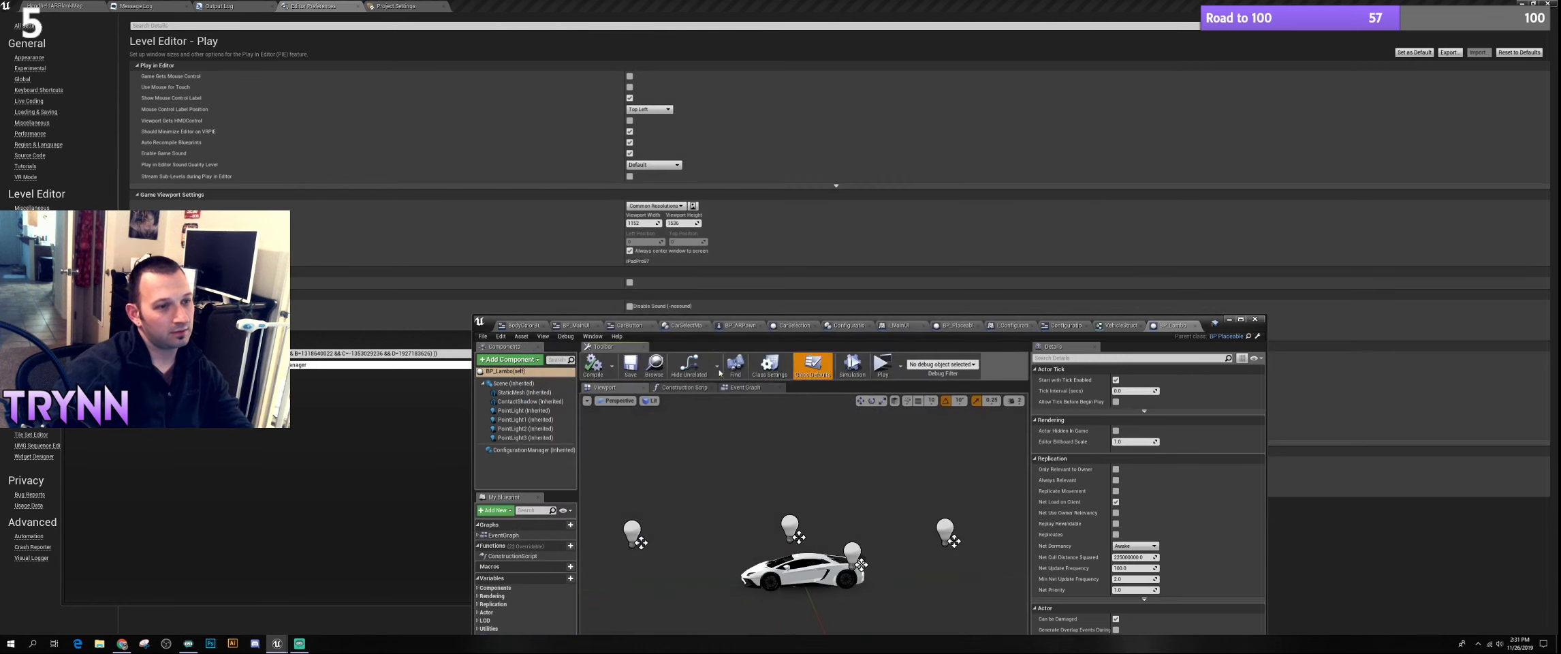
# Return to the level editor, move the floating windows off the viewport, inspect the SphereReflectionCapture, and reposition the blueprint editor
pyautogui.moveTo(694, 323); pyautogui.dragTo(646, 101)
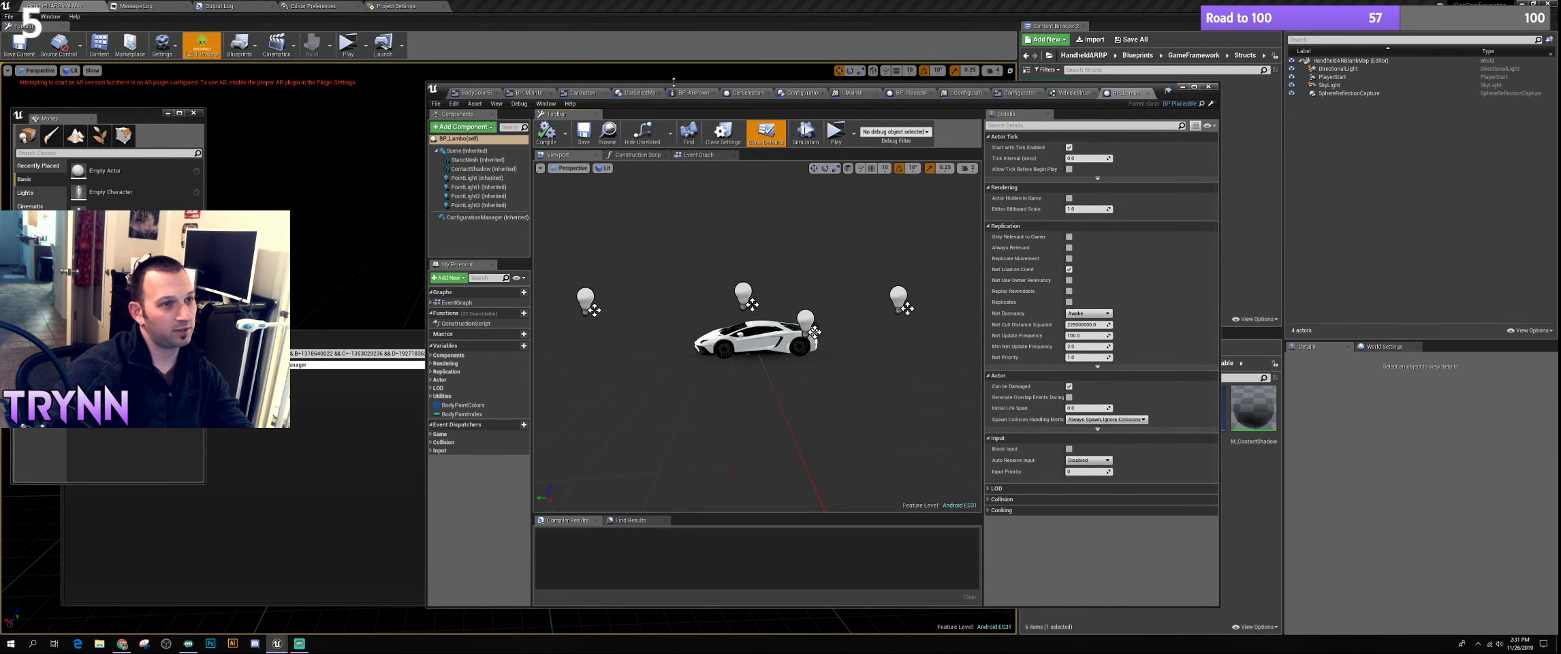
pyautogui.moveTo(661, 87); pyautogui.dragTo(903, 161)
pyautogui.moveTo(398, 345); pyautogui.dragTo(458, 463)
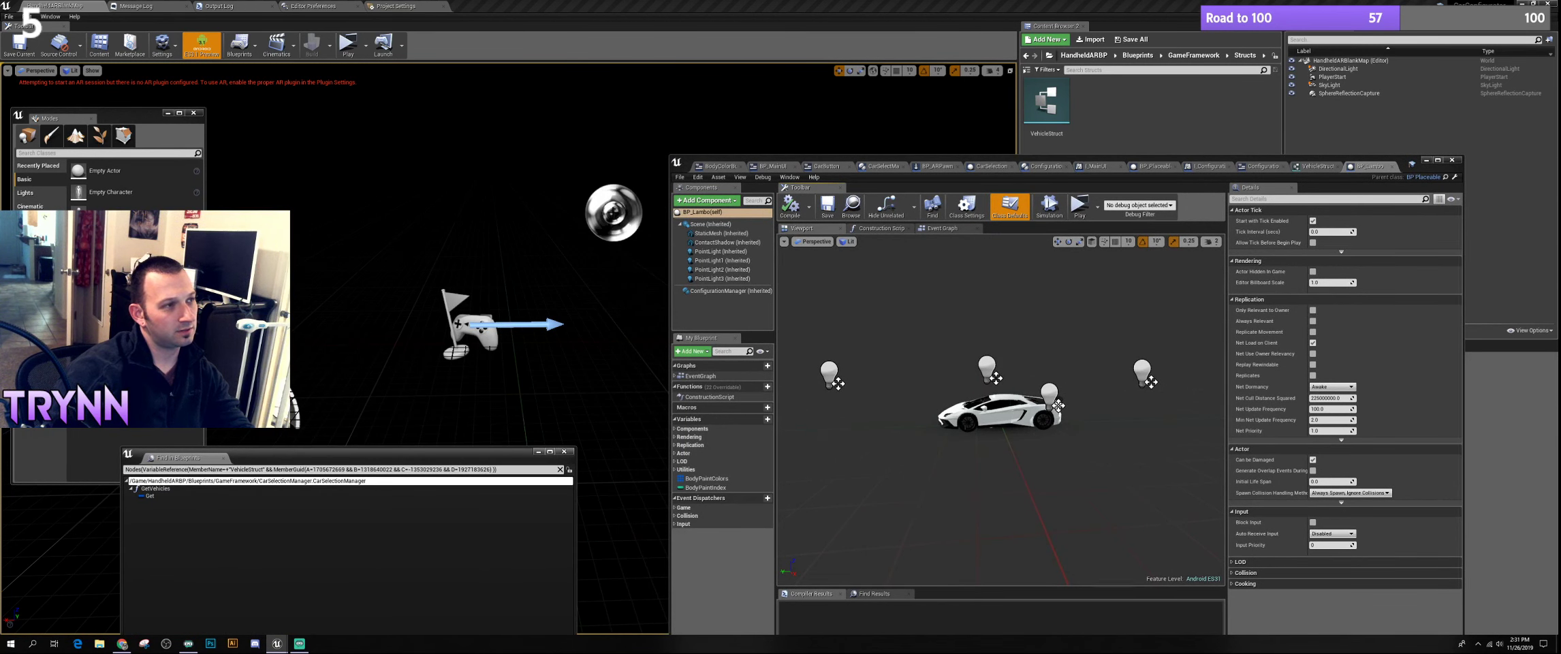
pyautogui.click(613, 212)
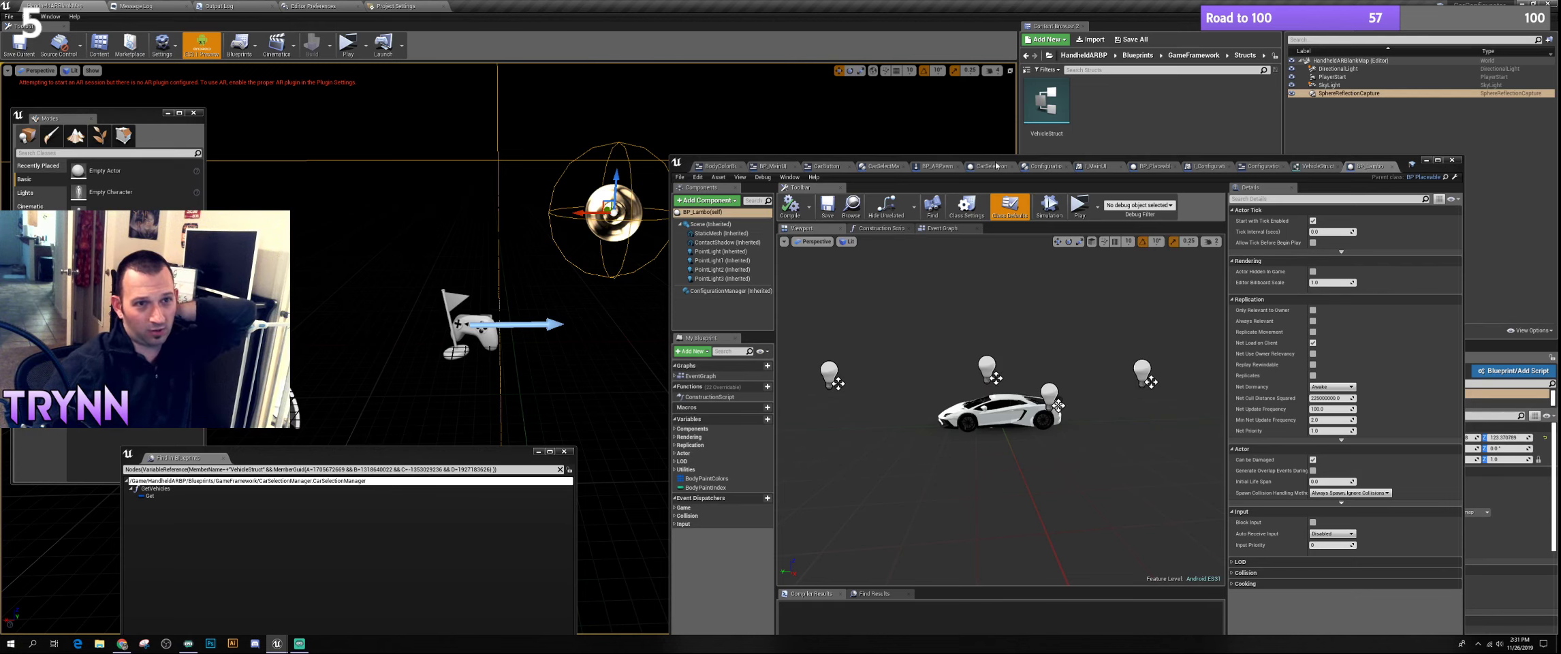
pyautogui.moveTo(996, 163); pyautogui.dragTo(484, 88)
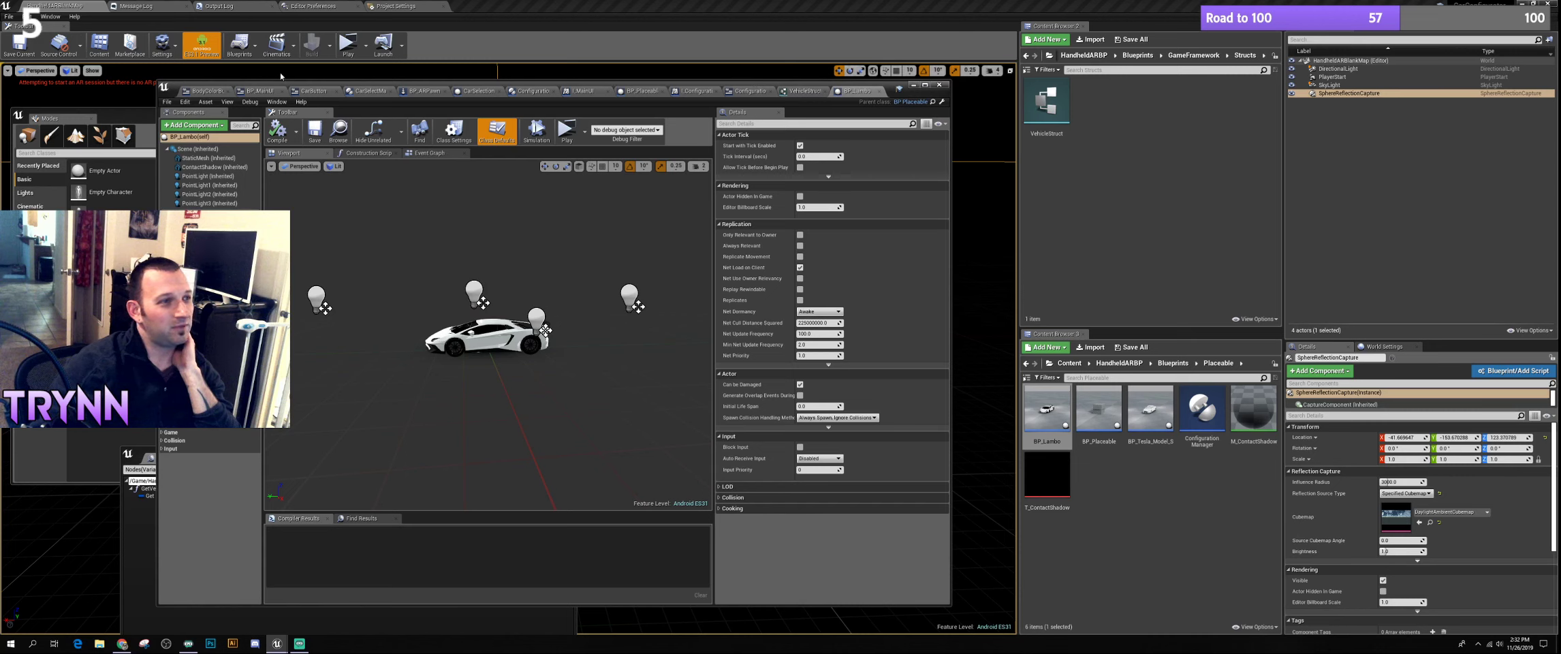
# Run the standalone preview again, place the Tesla, show the body paint colours, and paint the car orange
pyautogui.moveTo(440, 283); pyautogui.dragTo(521, 315)
pyautogui.click(566, 130)
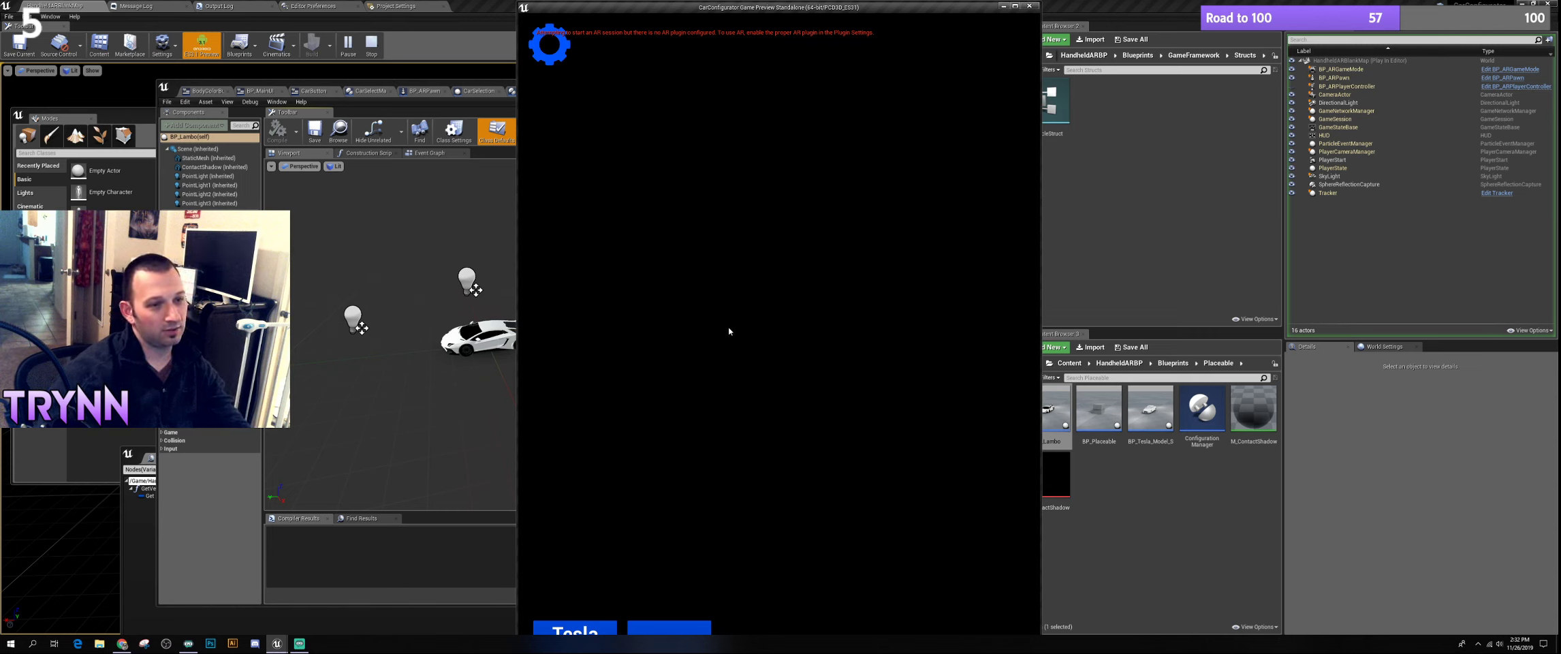
pyautogui.click(585, 631)
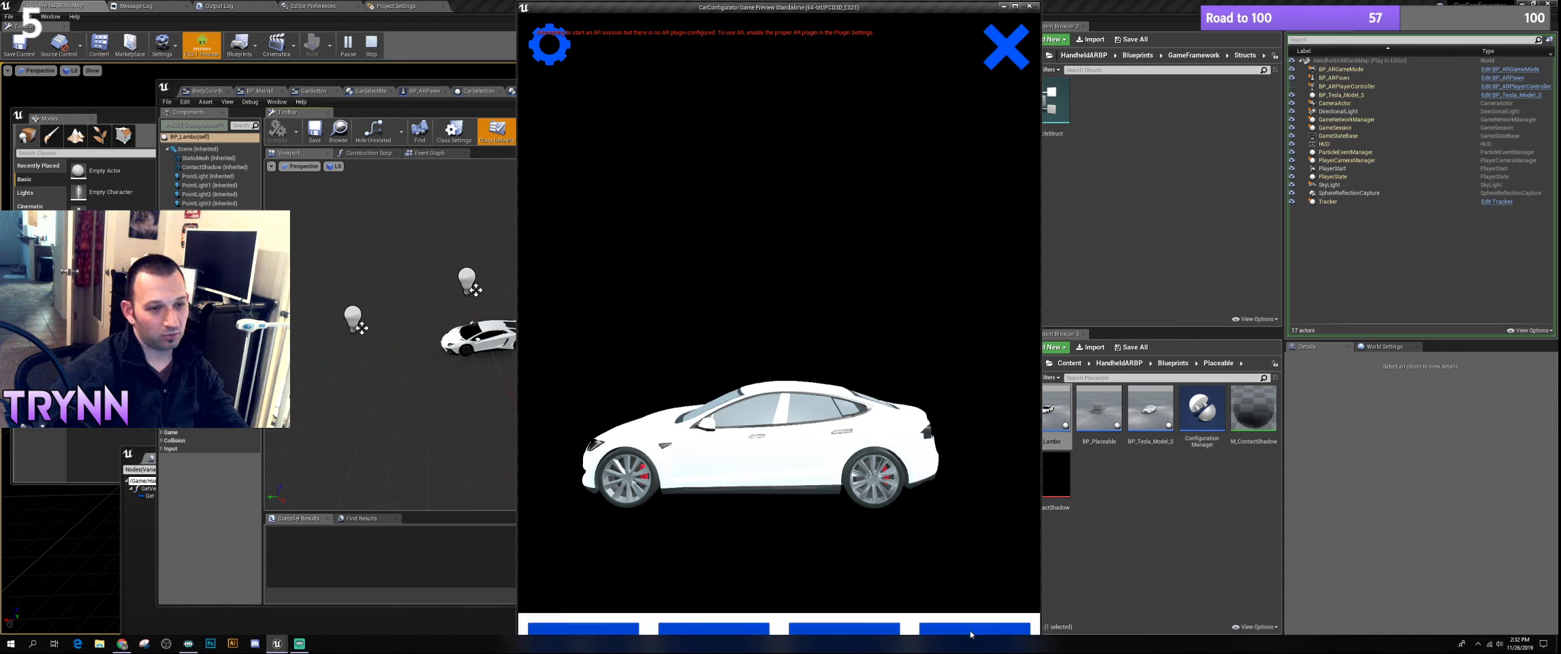
pyautogui.click(610, 633)
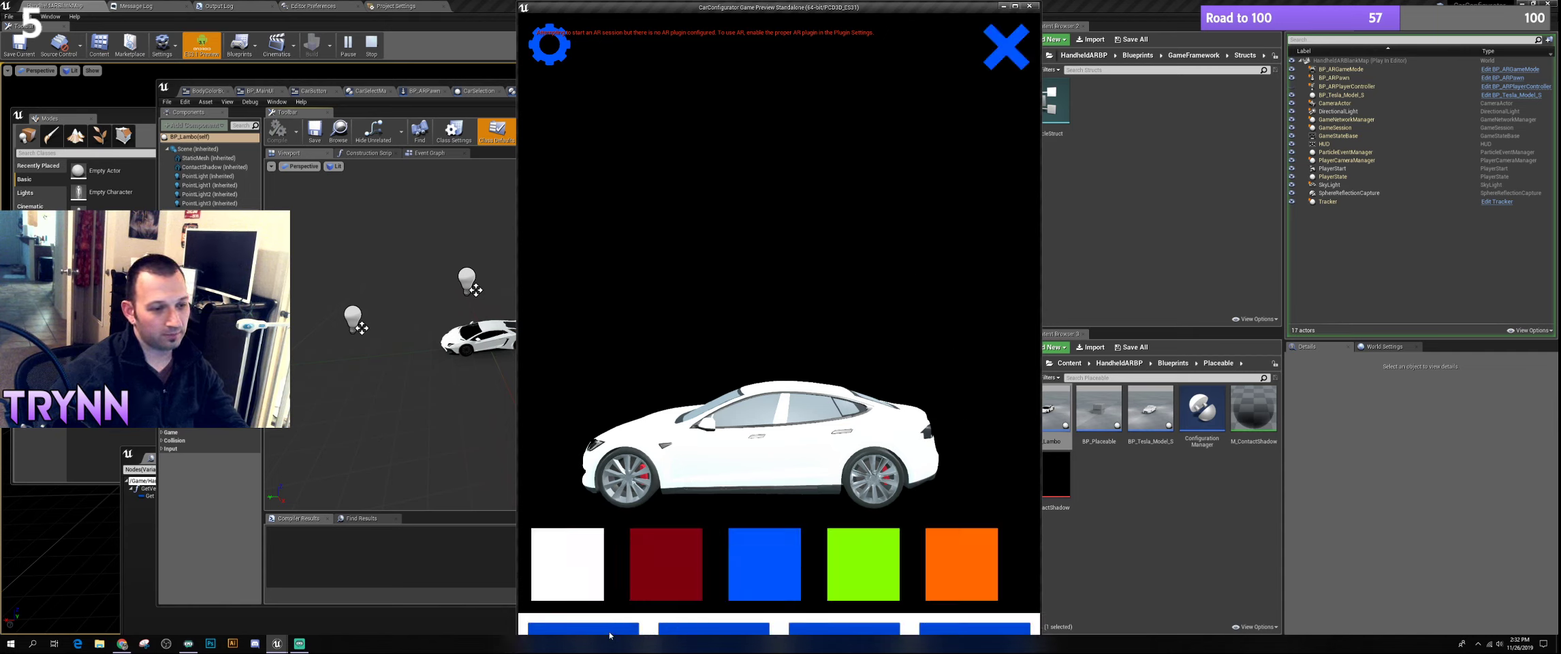
pyautogui.click(963, 575)
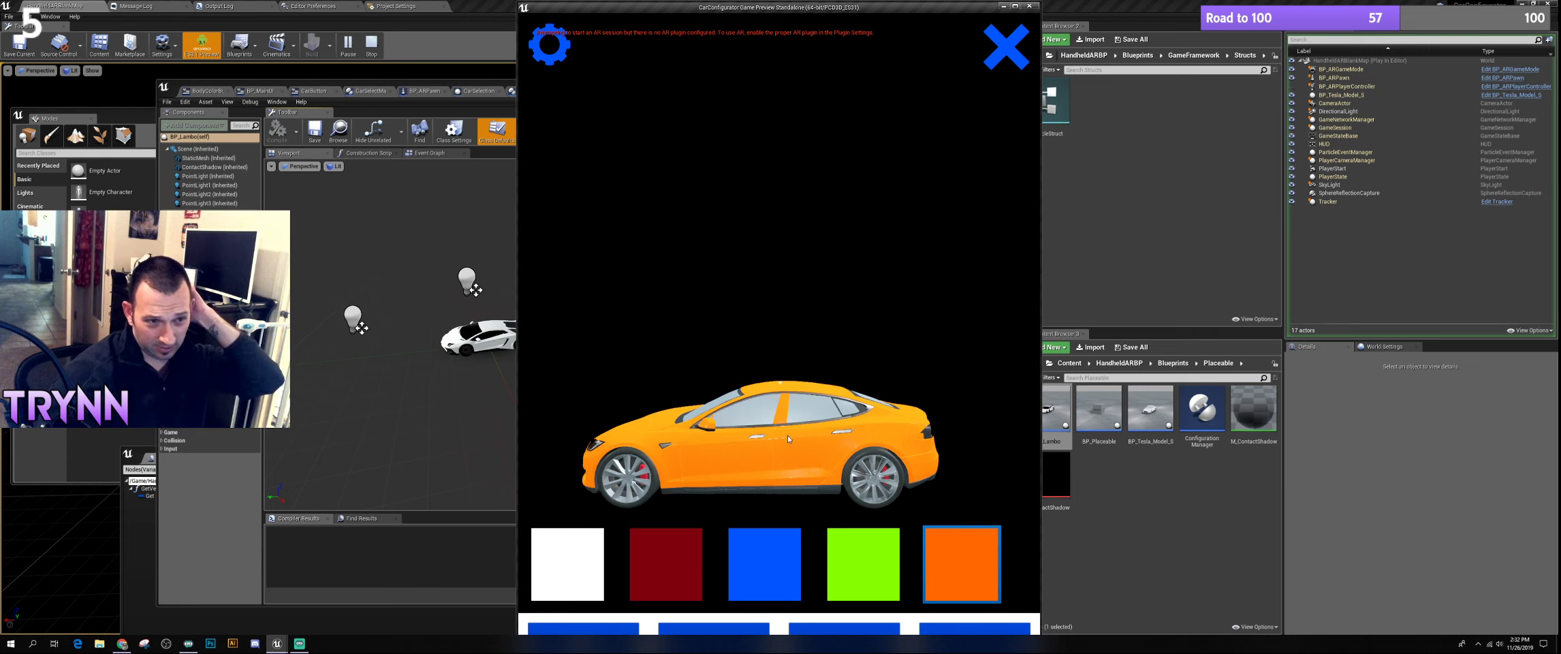
# Test the blue, green, dark red, blue and orange paint swatches on the Tesla, remove the car, and close the preview
pyautogui.click(764, 564)
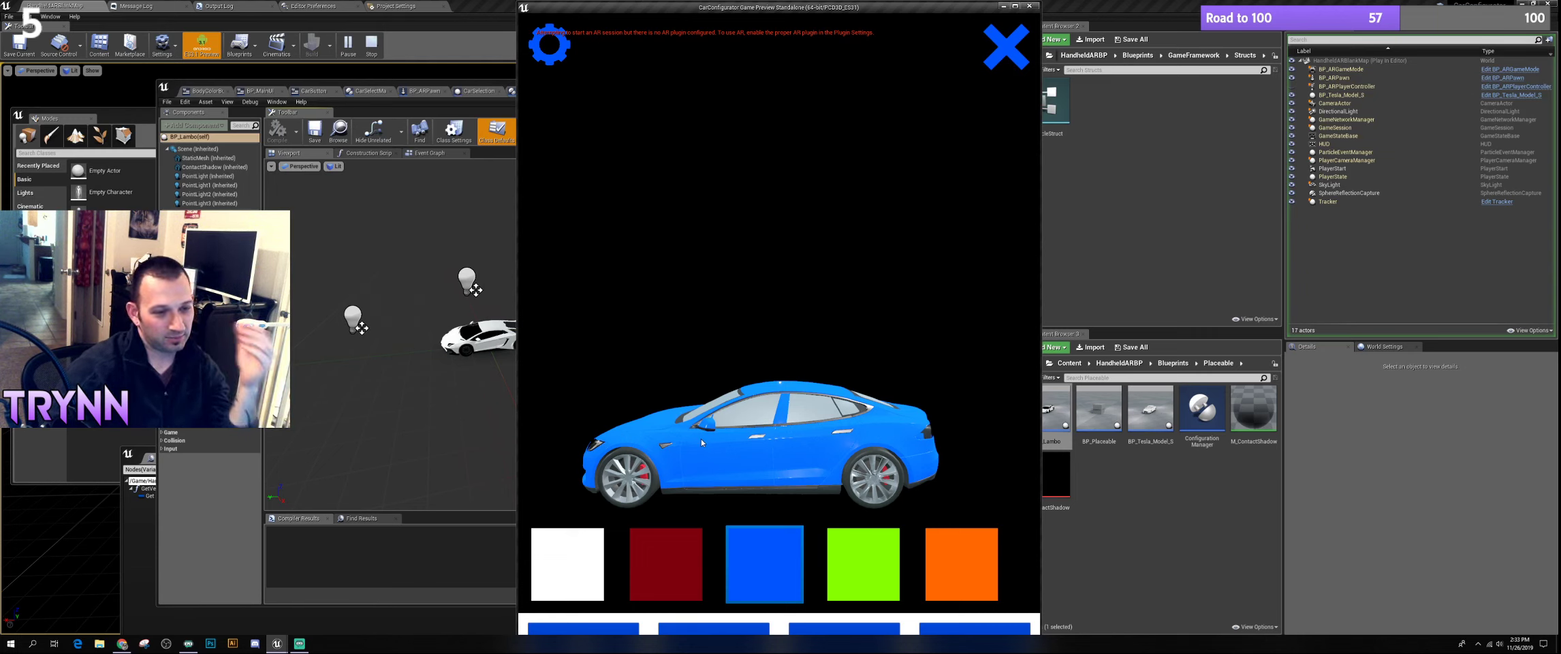
pyautogui.click(863, 571)
pyautogui.click(708, 571)
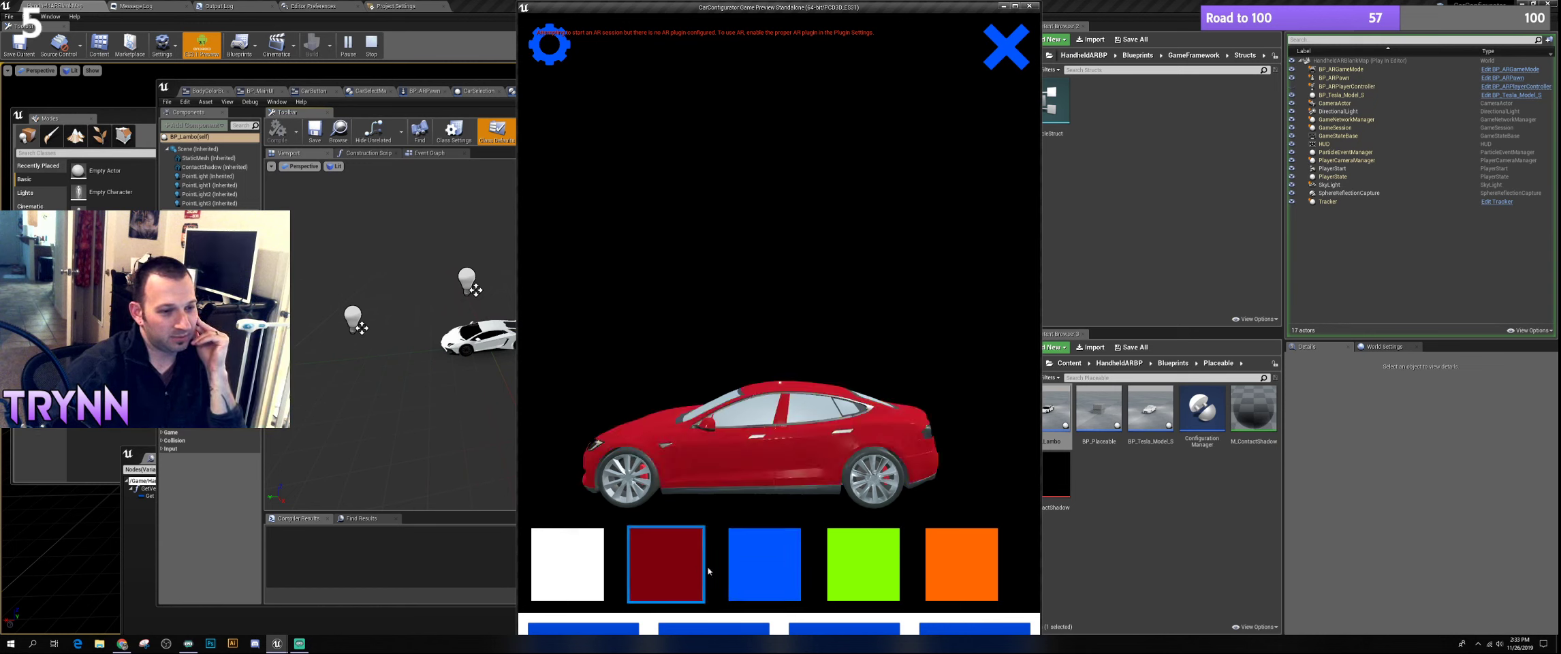
pyautogui.click(786, 568)
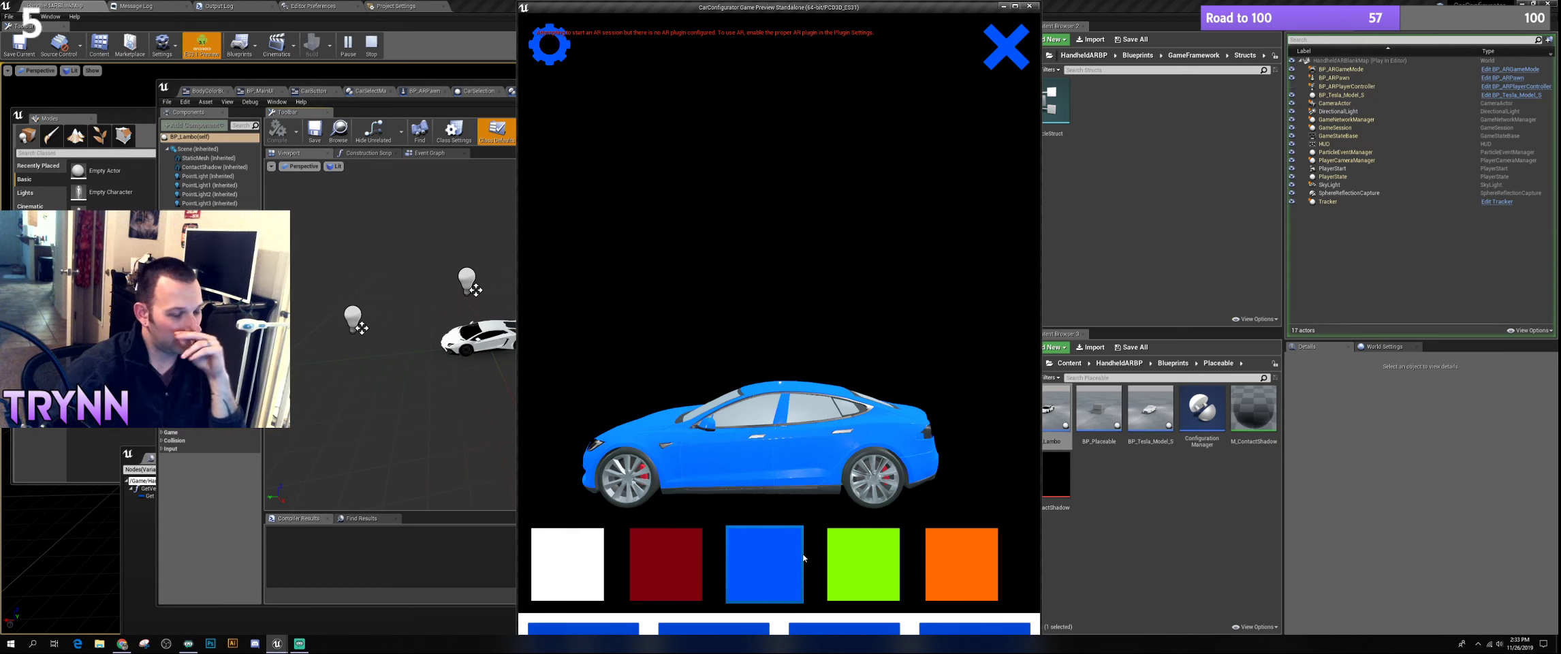
pyautogui.click(961, 565)
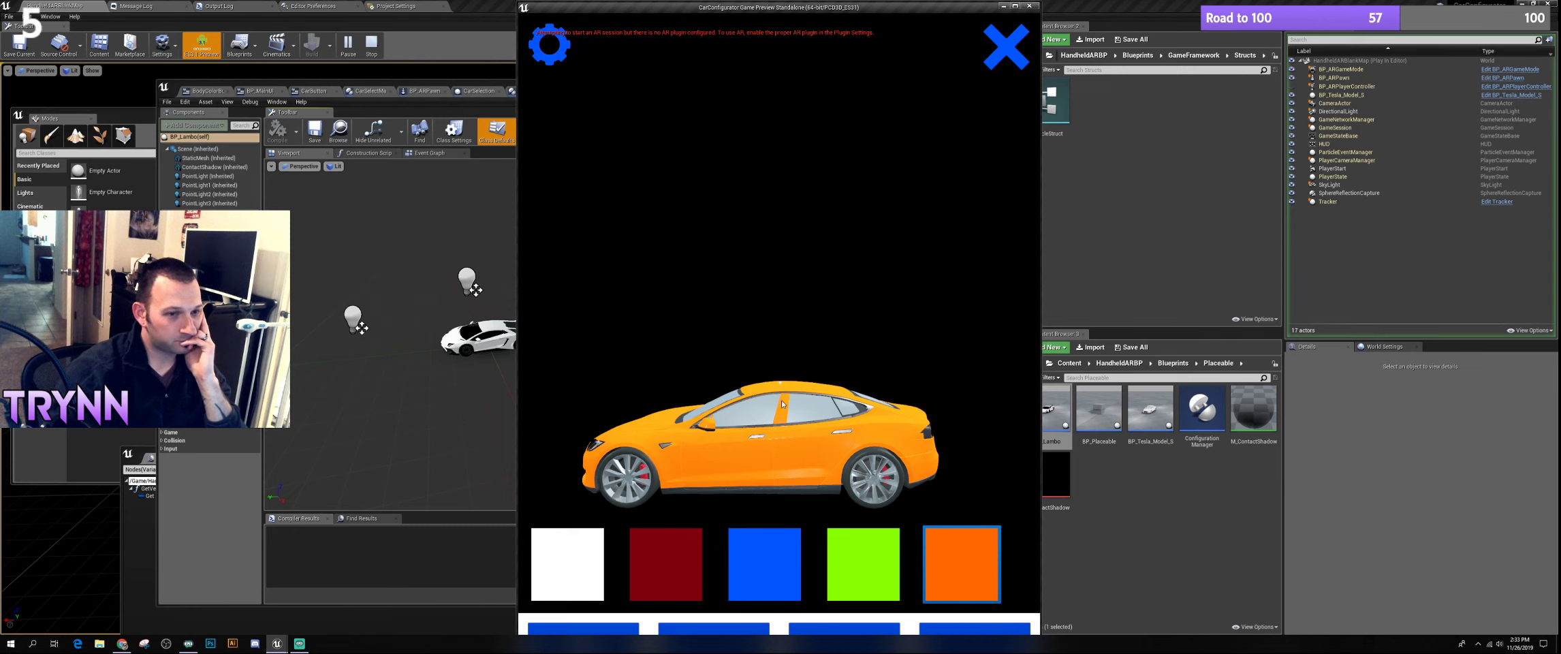
pyautogui.click(1003, 50)
pyautogui.click(1029, 6)
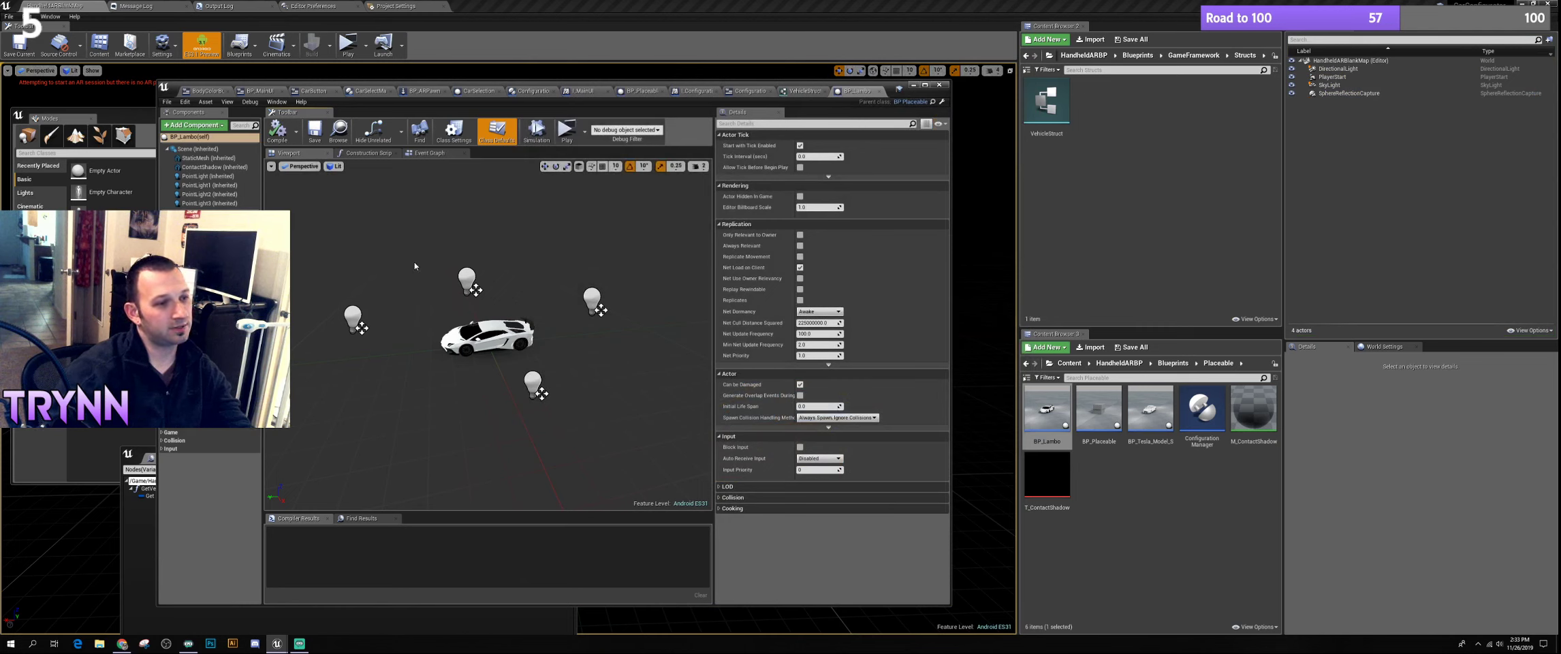
# Inspect BP_Lambo's point light layout, minimise the blueprint editor, and review the DirectionalLight and SkyLight settings in the level
pyautogui.moveTo(414, 266); pyautogui.dragTo(687, 259)
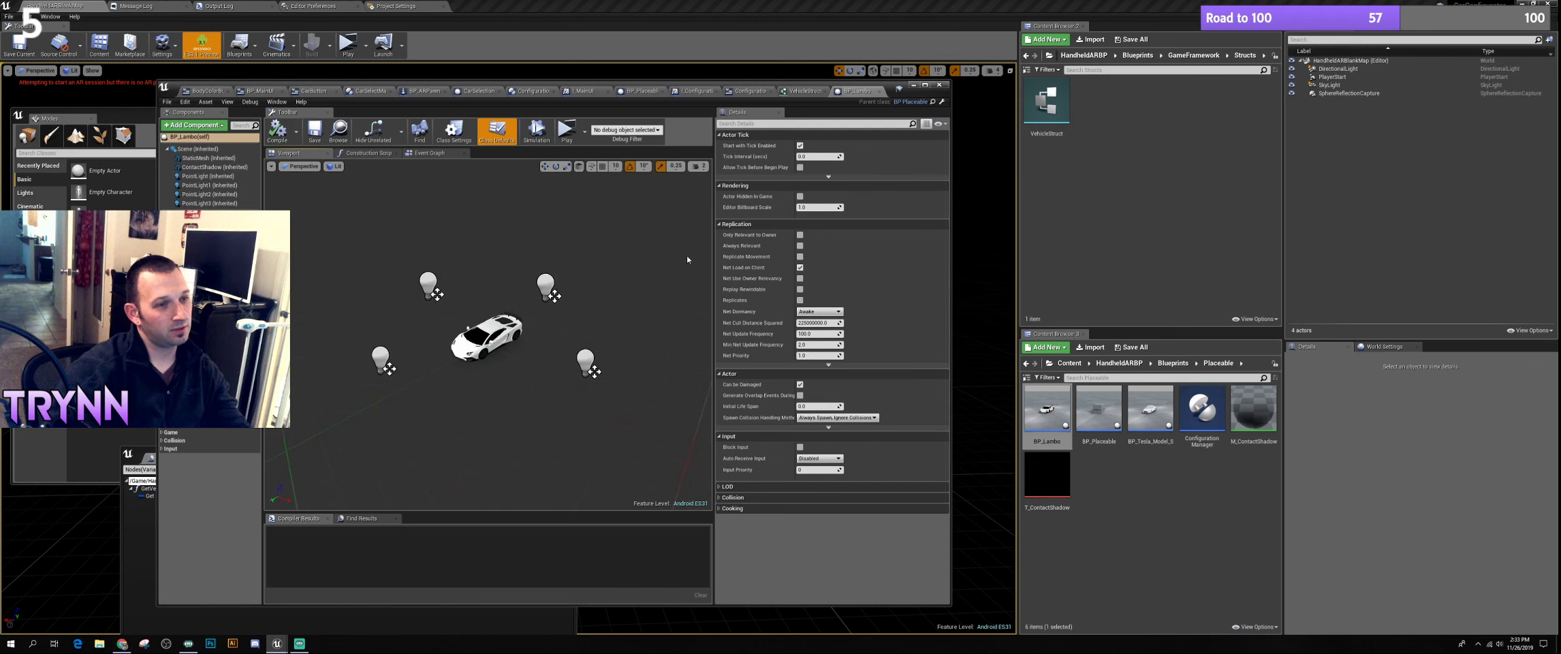
pyautogui.click(914, 85)
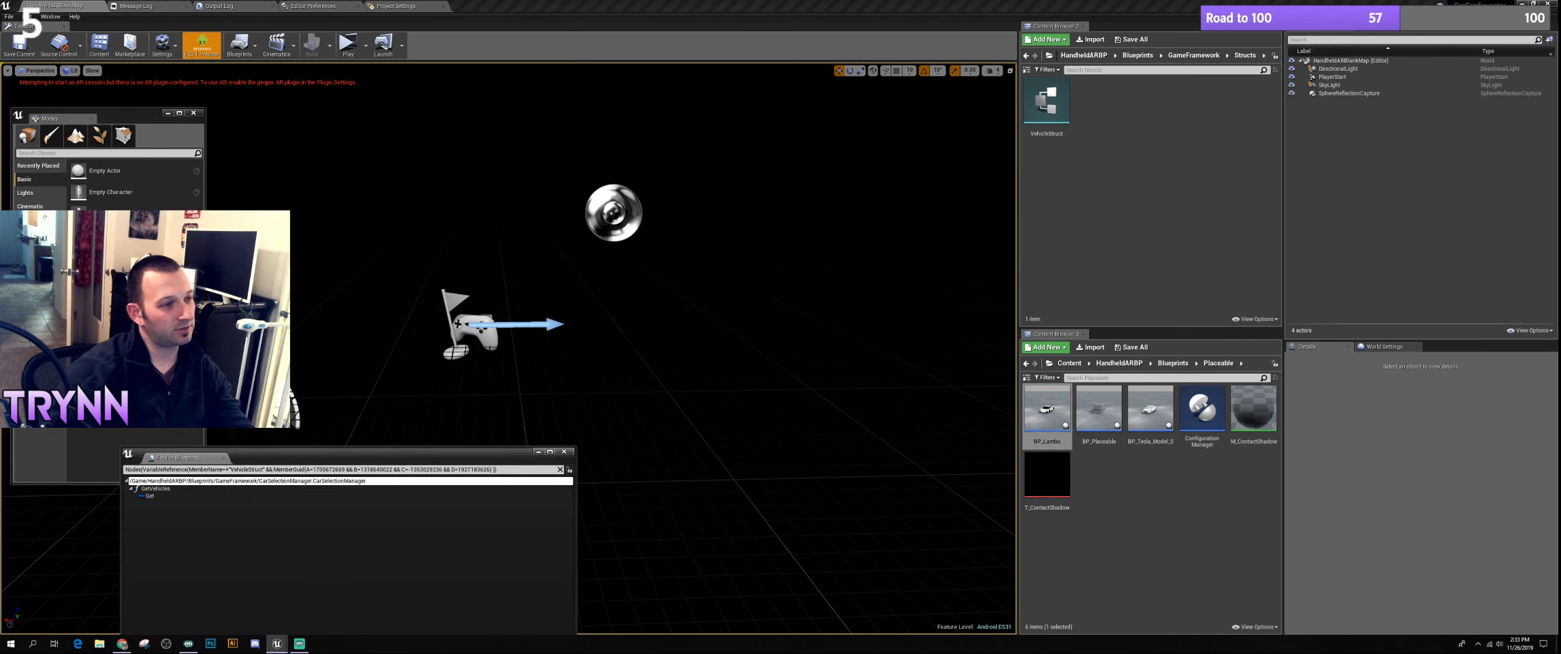
pyautogui.click(1338, 69)
pyautogui.click(1329, 85)
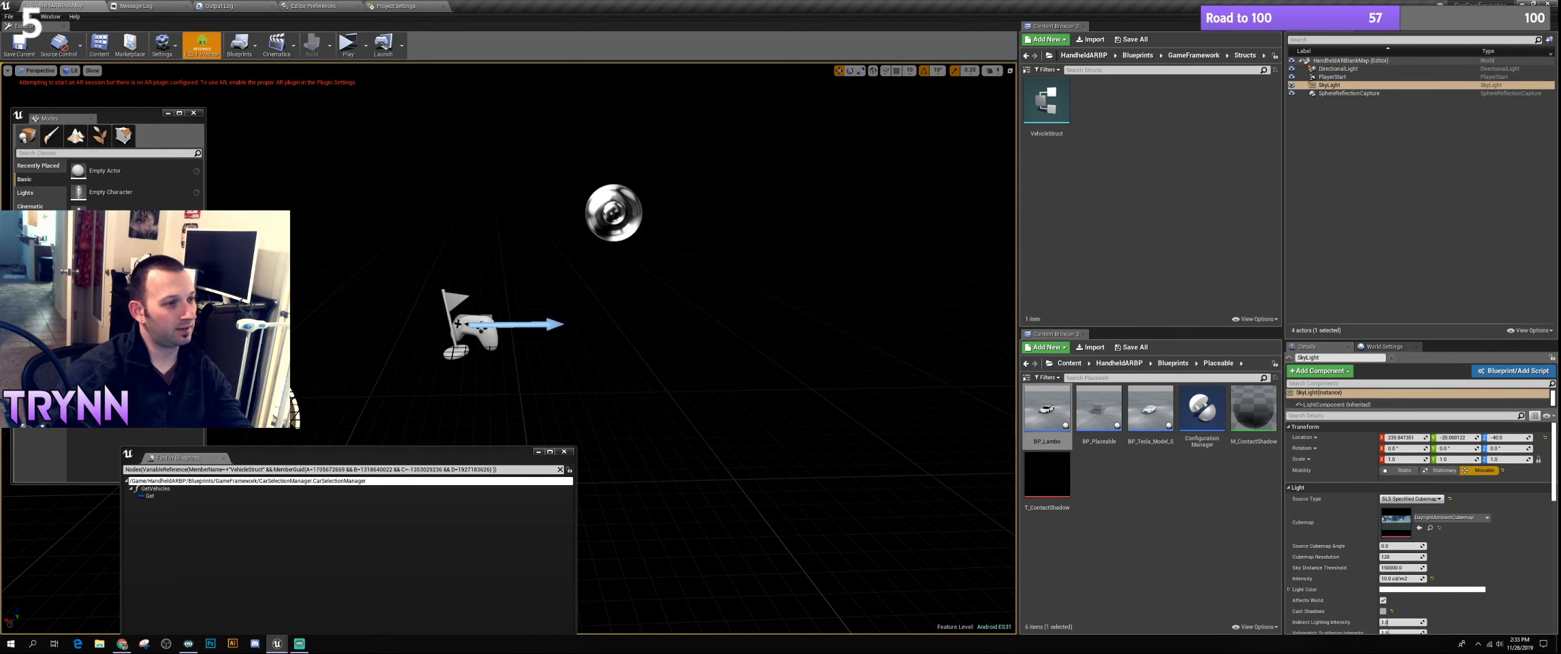
pyautogui.press('Up')
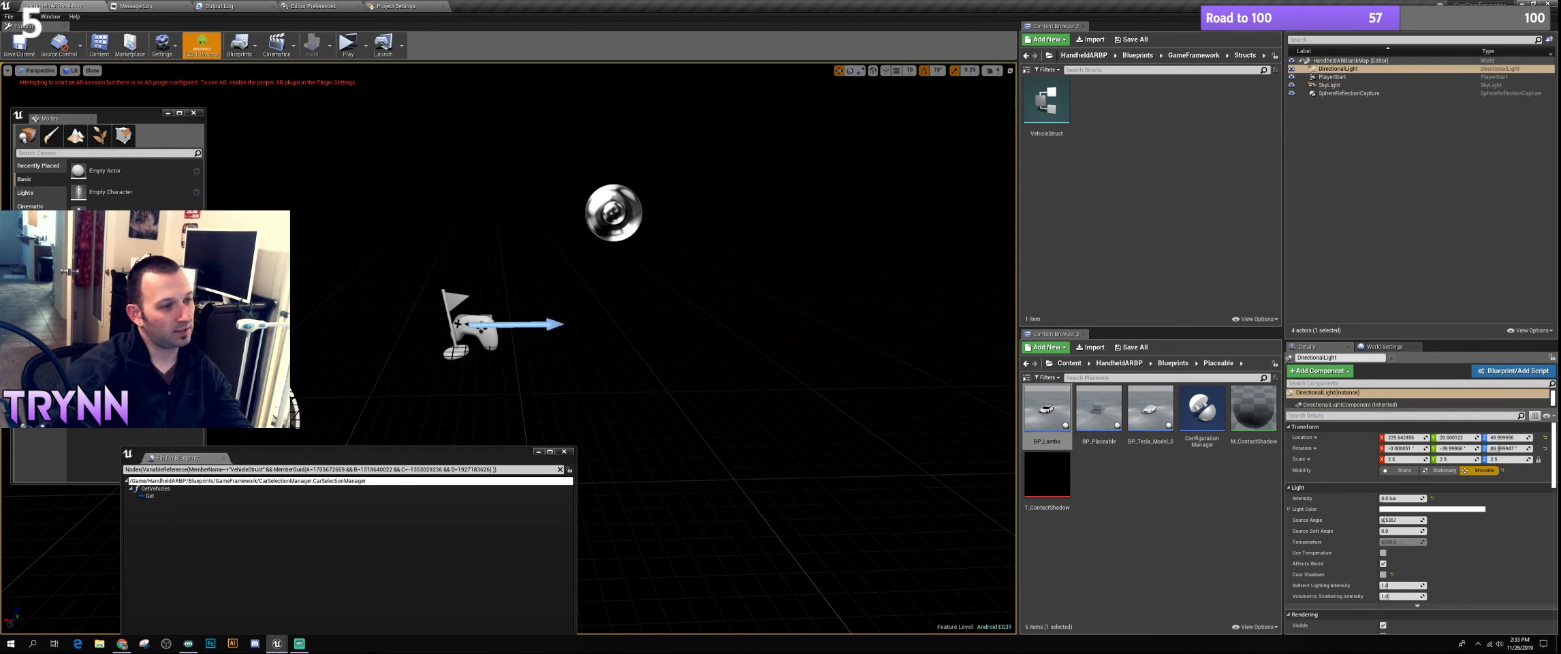
pyautogui.press('Down')
pyautogui.press('Down')
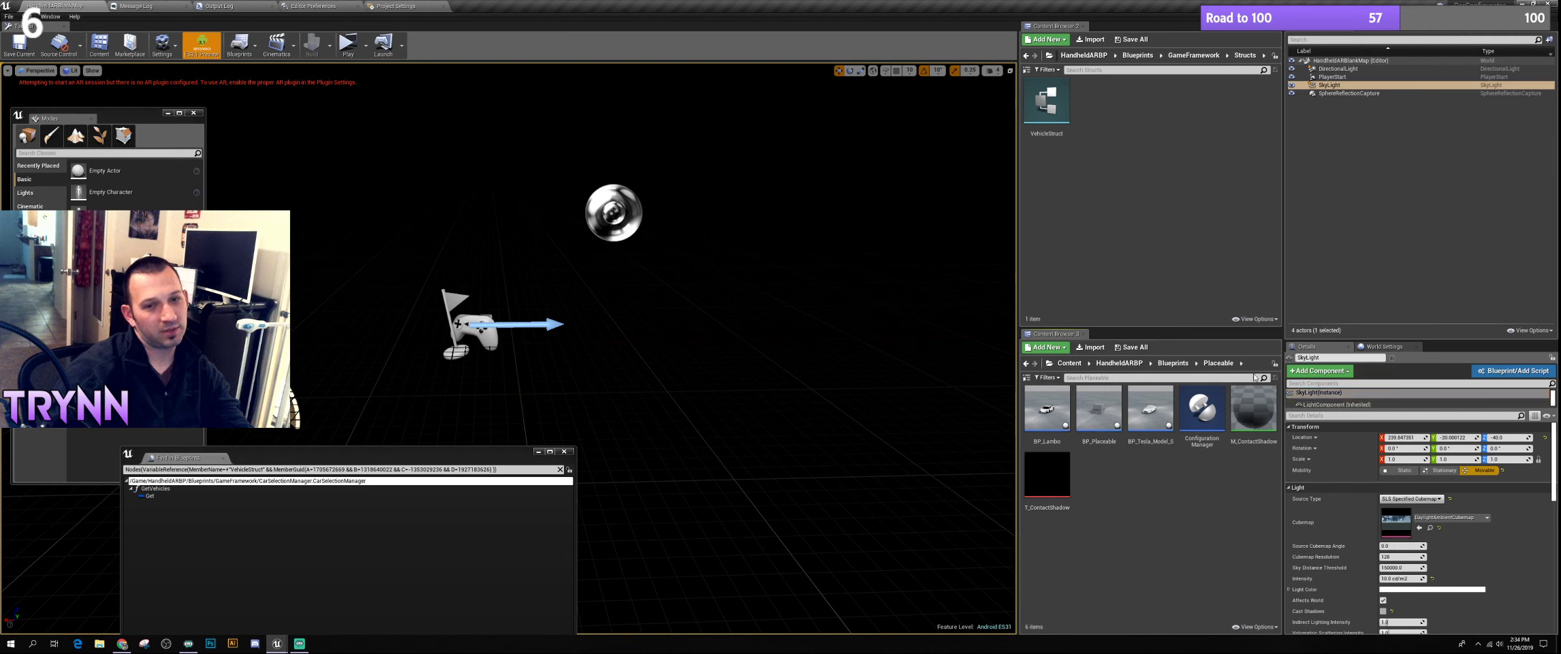
# Open the BP_Placeable blueprint, search its addable components for "Hdri", and clear the search
pyautogui.moveTo(340, 452); pyautogui.dragTo(559, 186)
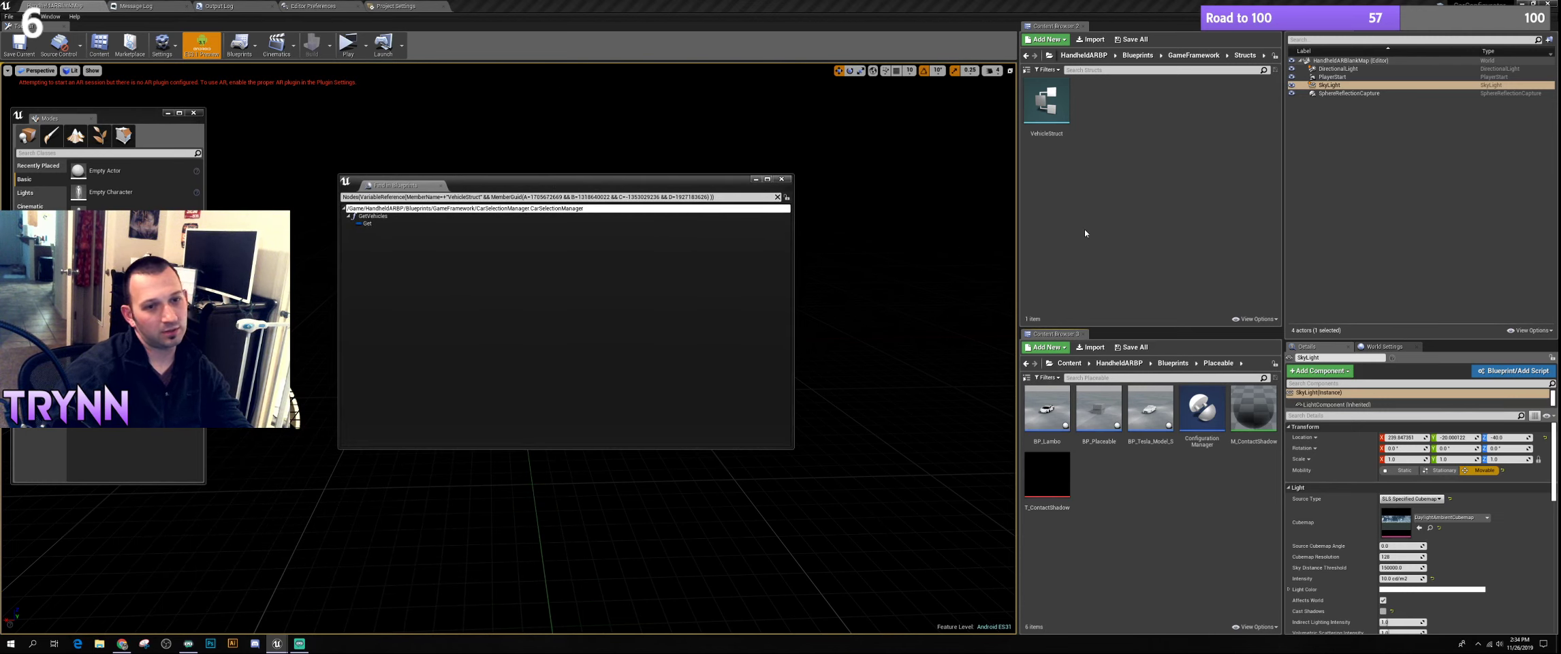
pyautogui.click(1094, 410)
pyautogui.doubleClick(1094, 410)
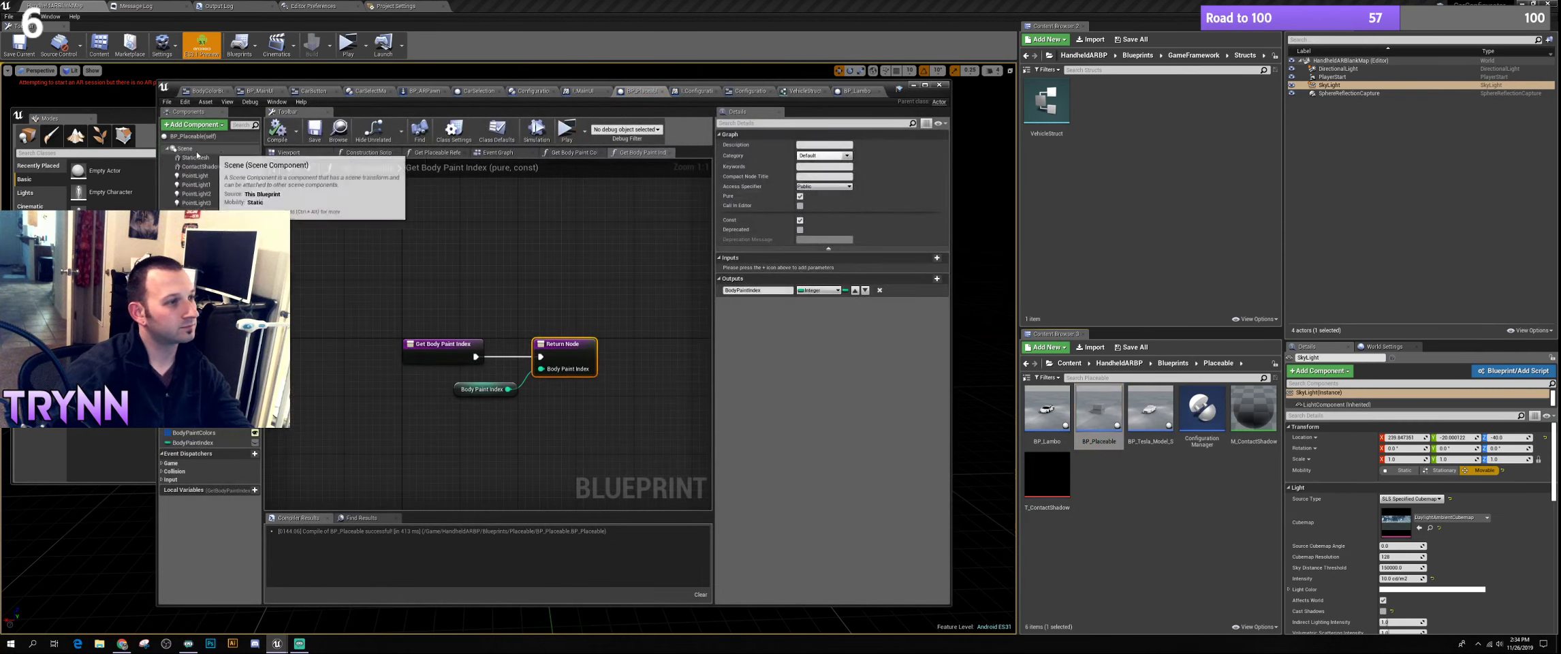
pyautogui.click(221, 125)
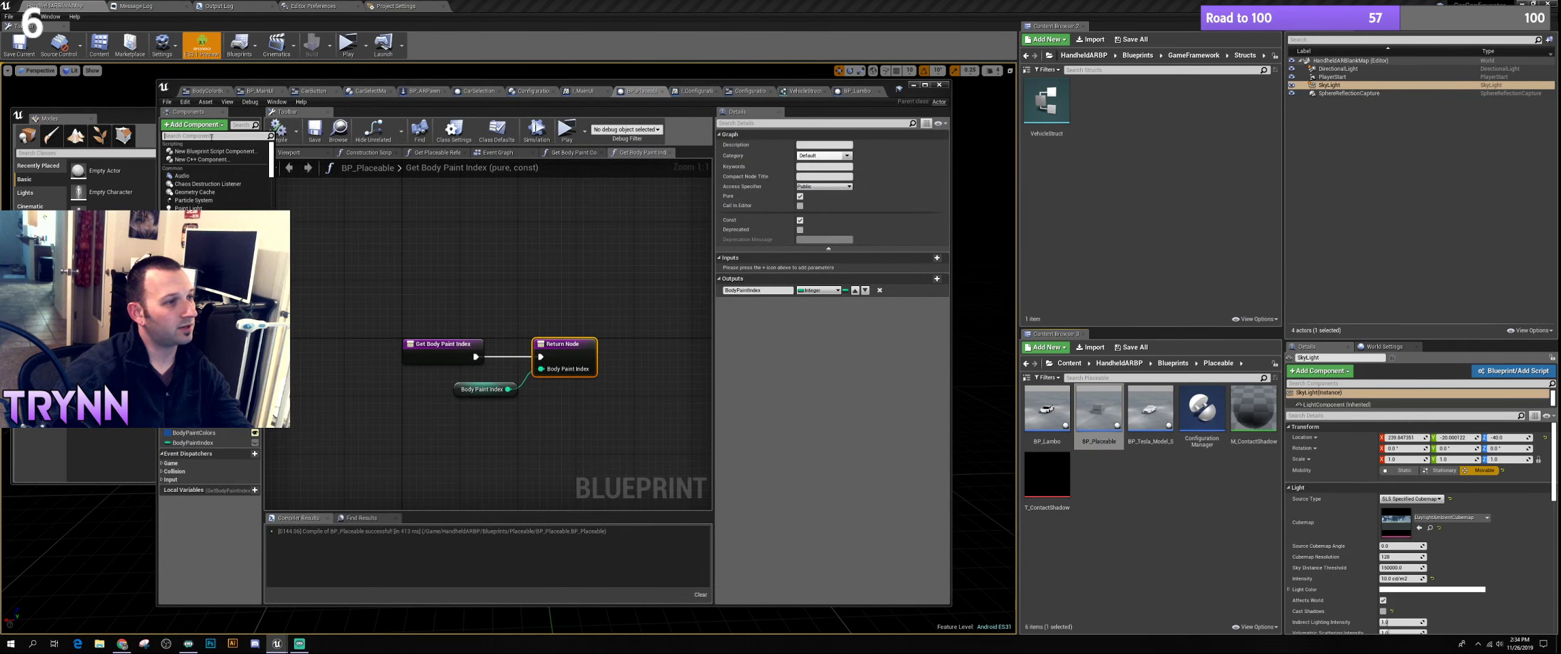
pyautogui.write('Hdri')
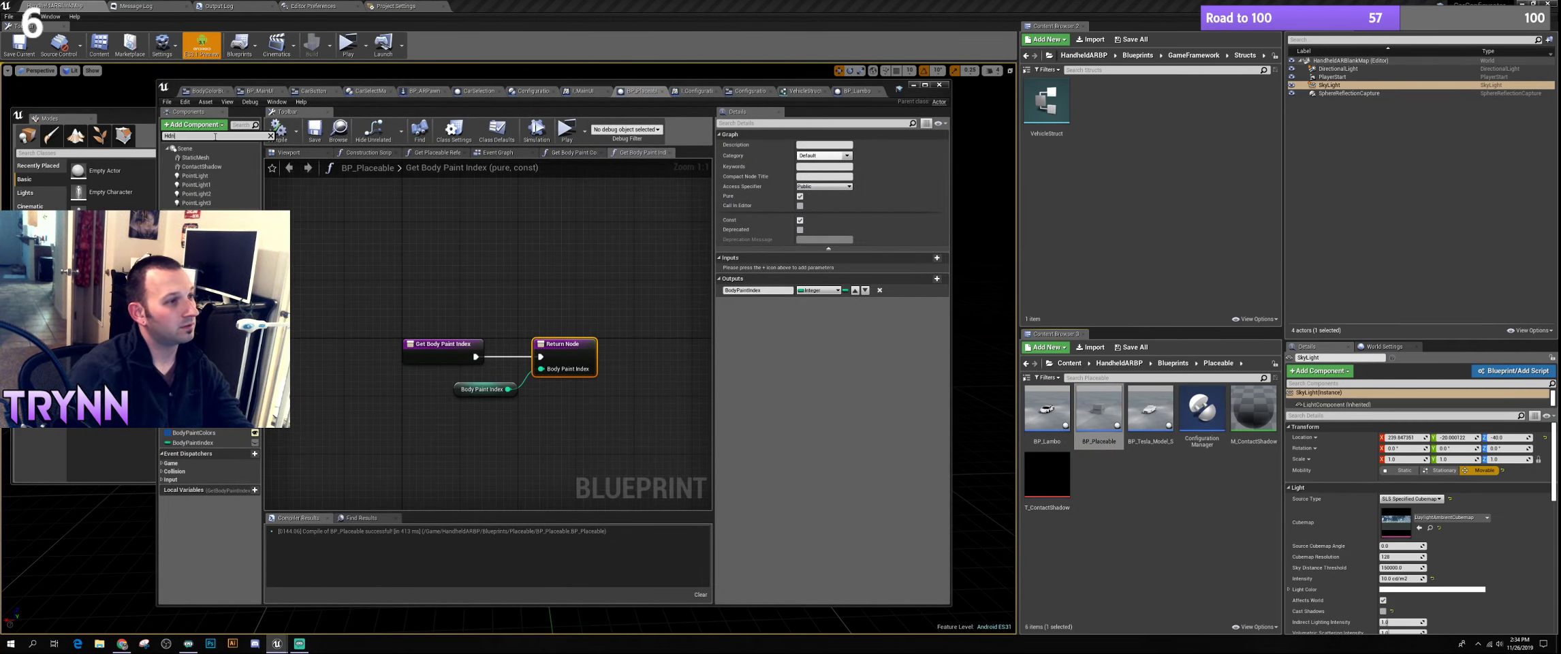
pyautogui.press('BackSpace')
pyautogui.press('BackSpace')
pyautogui.press('BackSpace')
pyautogui.press('BackSpace')
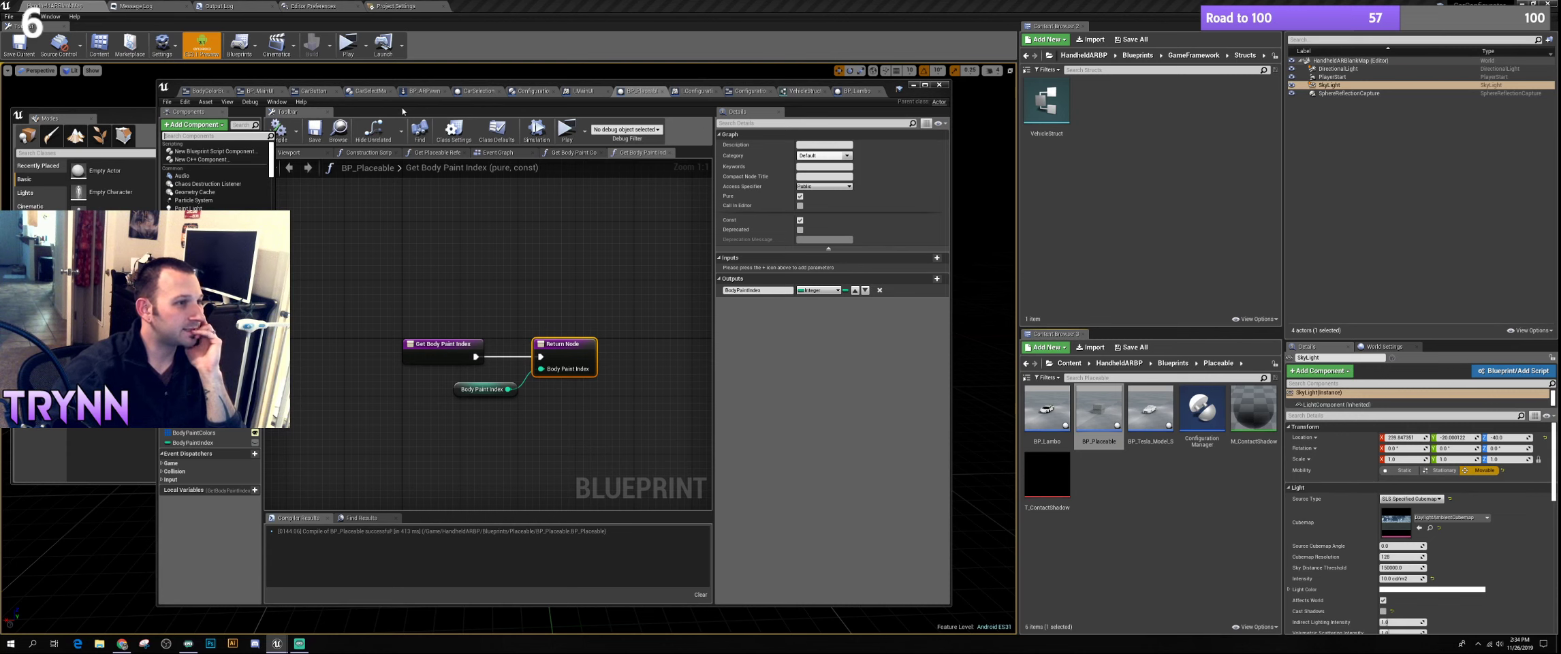
pyautogui.moveTo(556, 86); pyautogui.dragTo(475, 85)
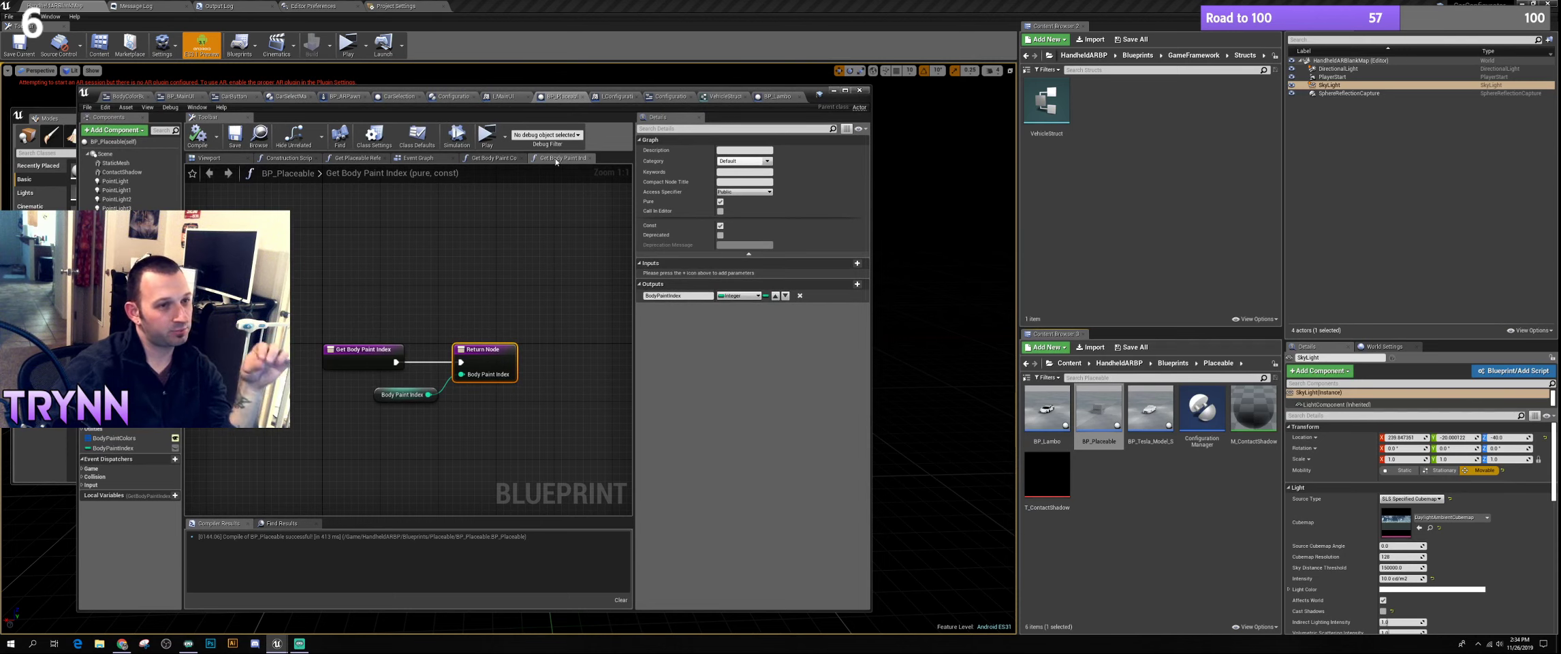
pyautogui.moveTo(776, 90); pyautogui.dragTo(785, 87)
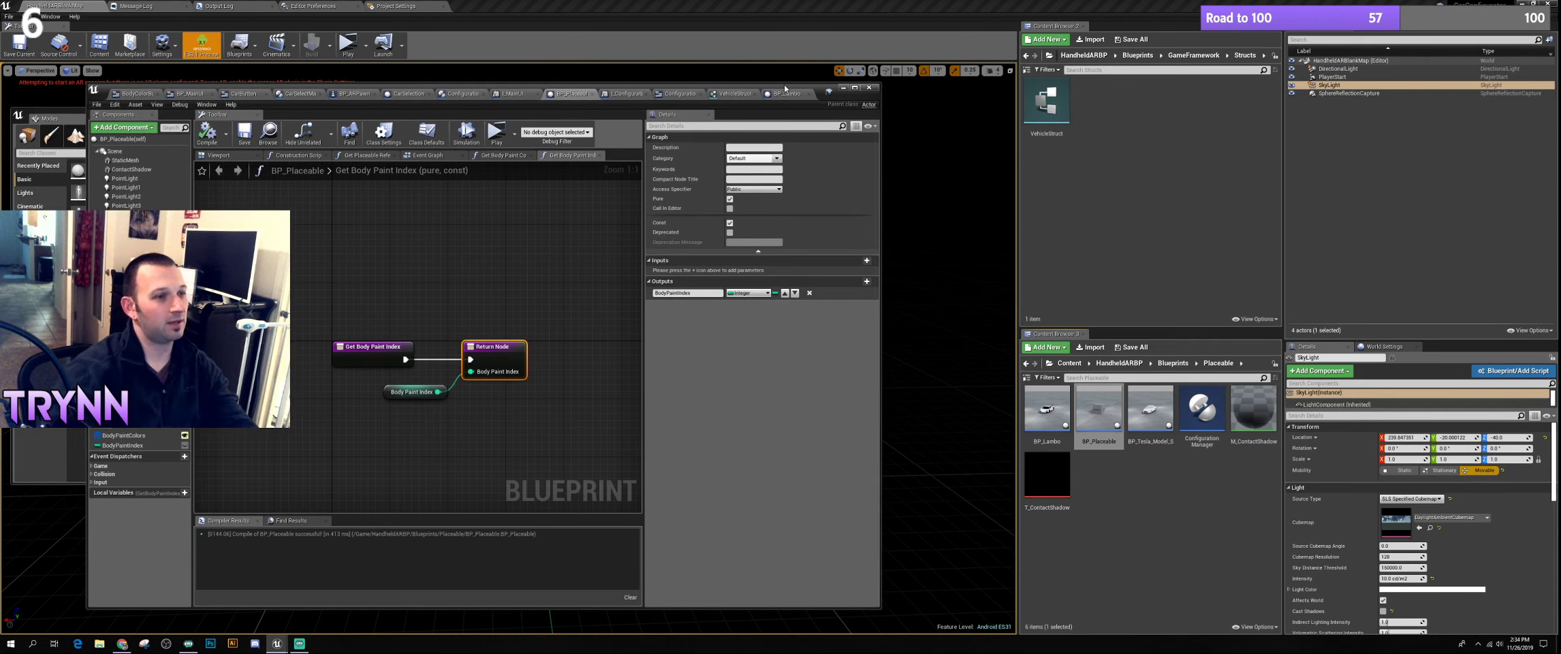
pyautogui.moveTo(590, 86); pyautogui.dragTo(602, 89)
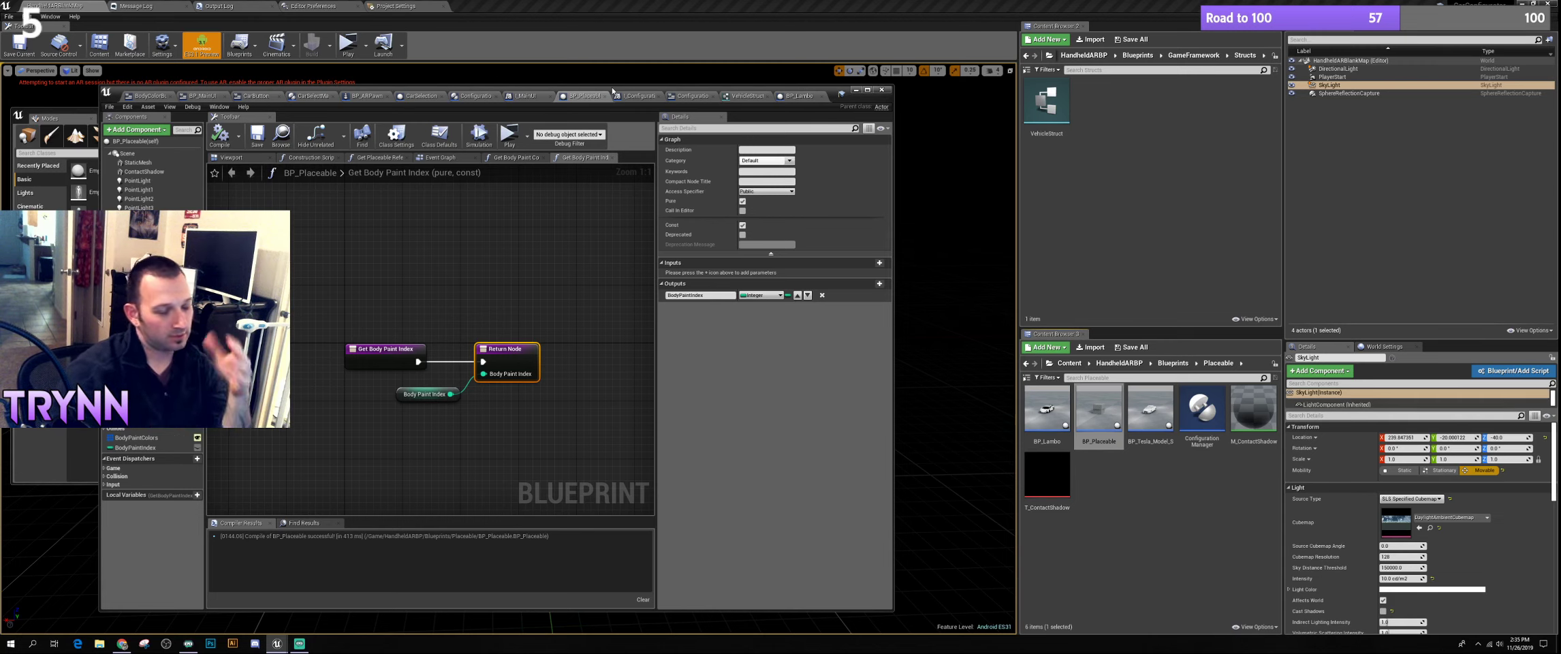
pyautogui.moveTo(597, 91); pyautogui.dragTo(613, 80)
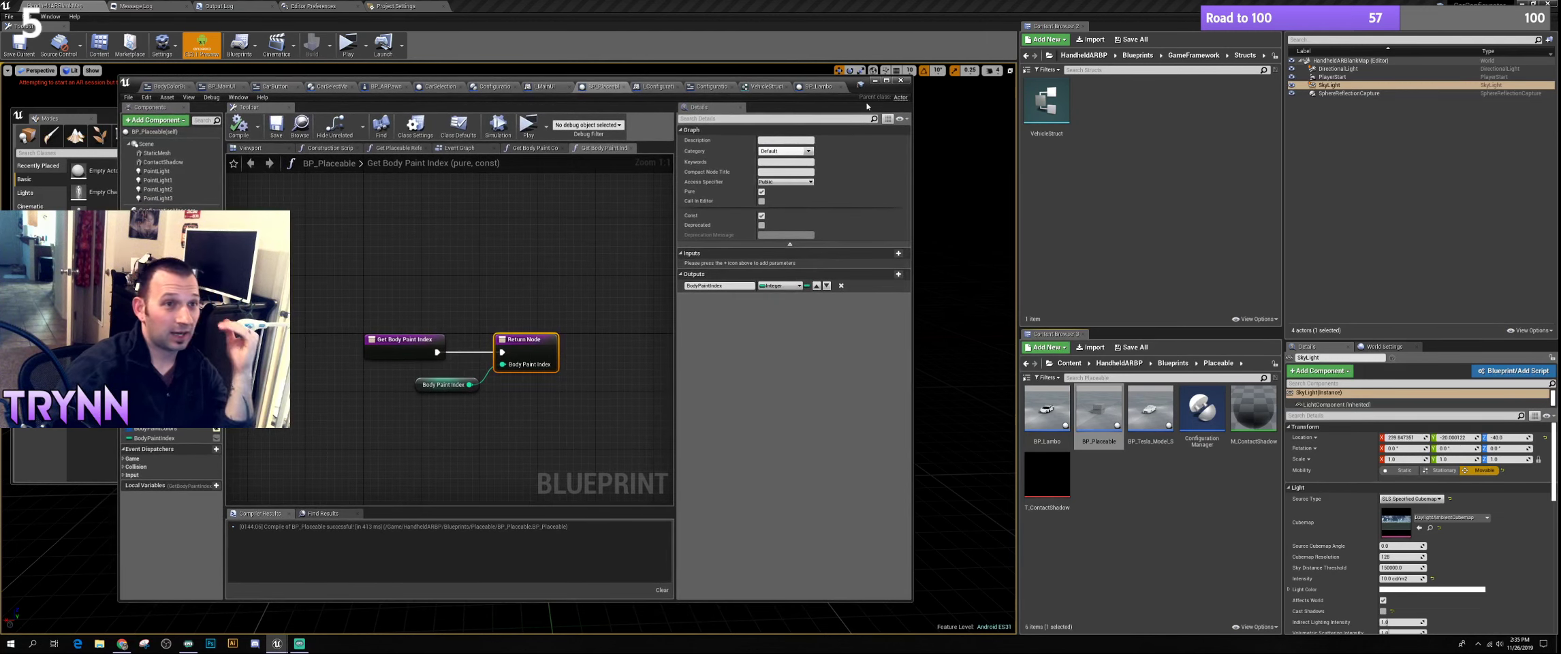
# Minimise the blueprint editor and the blueprint search results window, and bring the level's SkyLight and DirectionalLight into view
pyautogui.click(875, 80)
pyautogui.moveTo(571, 177); pyautogui.dragTo(599, 182)
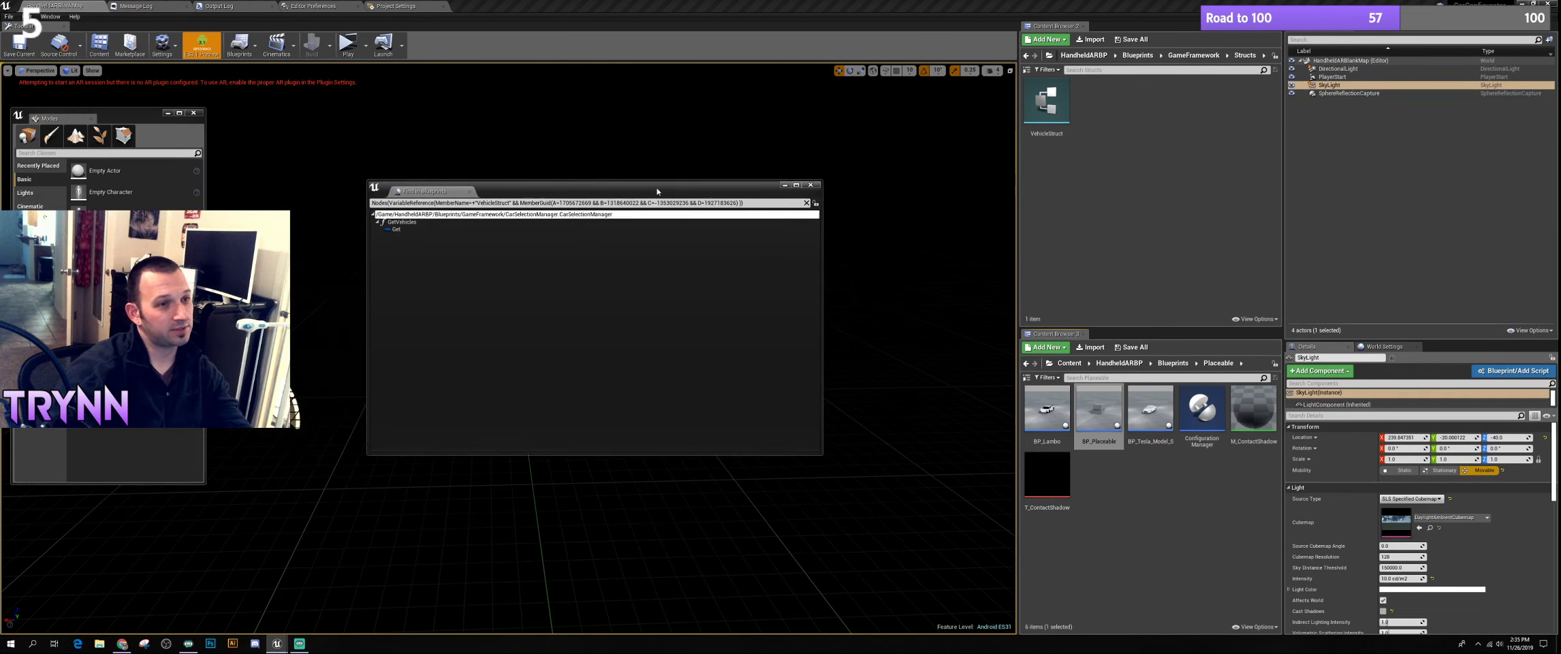
pyautogui.click(785, 186)
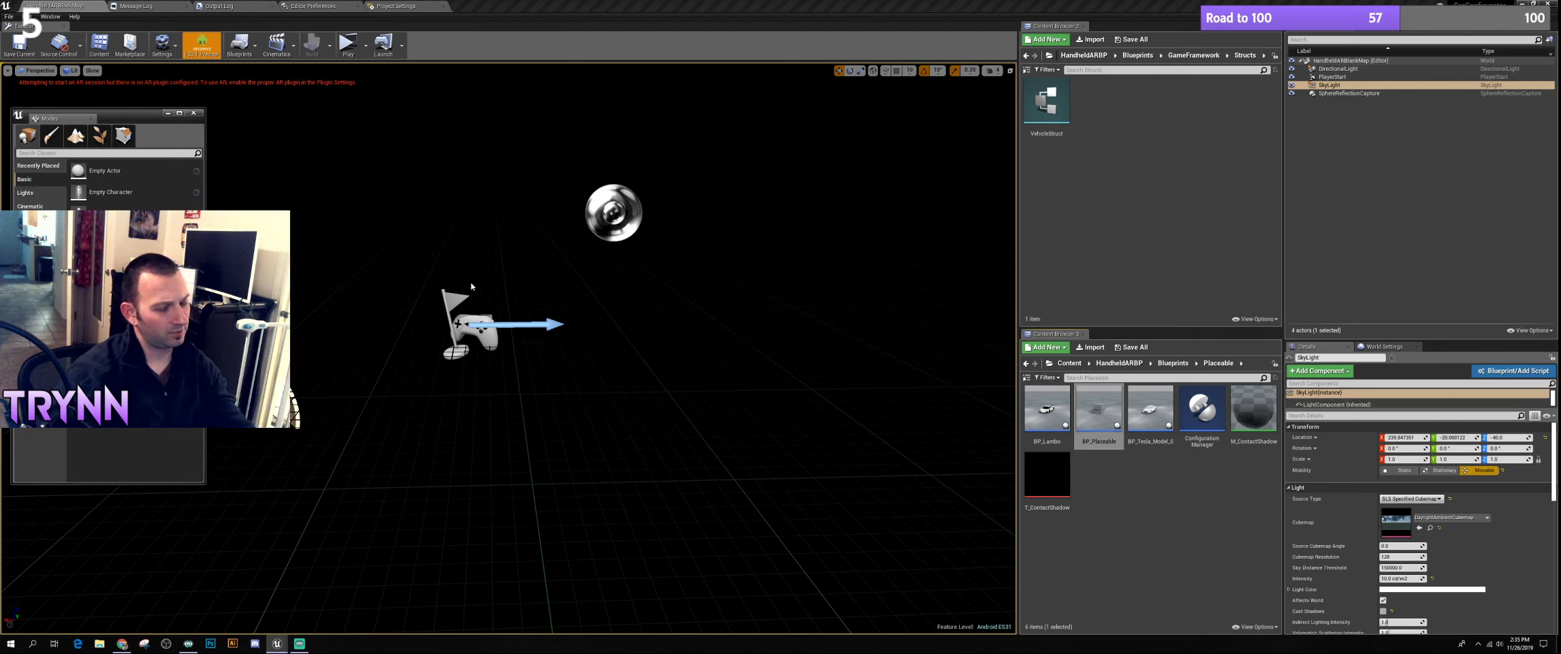
pyautogui.press('s')
pyautogui.moveTo(564, 257); pyautogui.dragTo(599, 259, button='right')
pyautogui.press('w')
pyautogui.press('s')
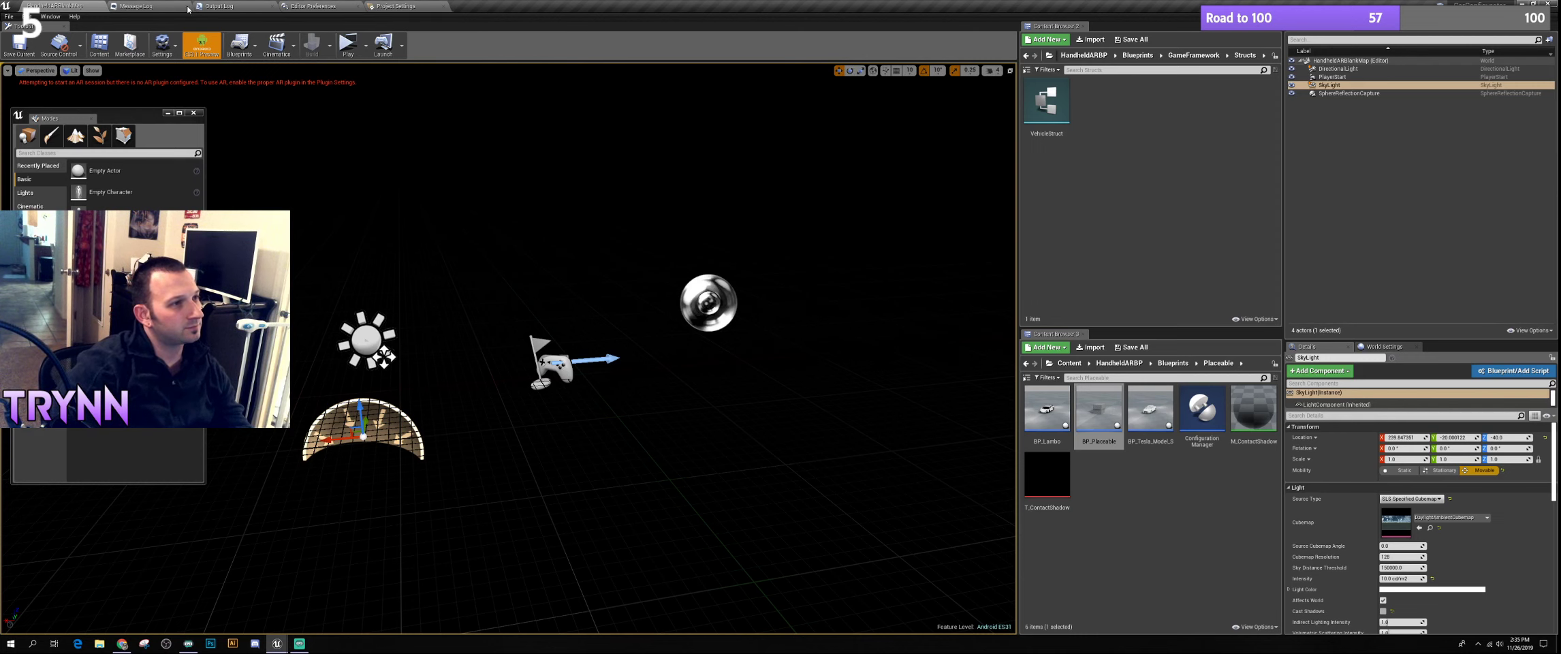
pyautogui.click(397, 7)
pyautogui.click(315, 6)
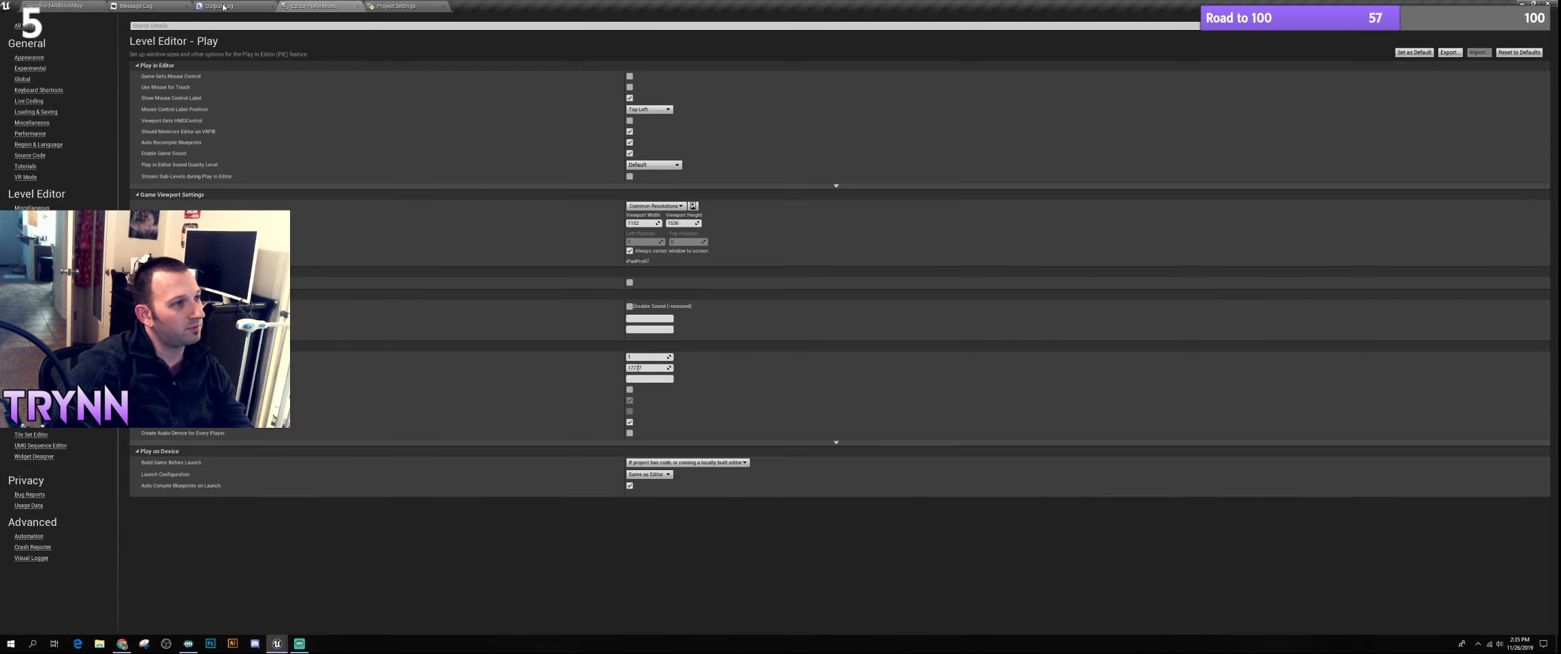
pyautogui.click(70, 9)
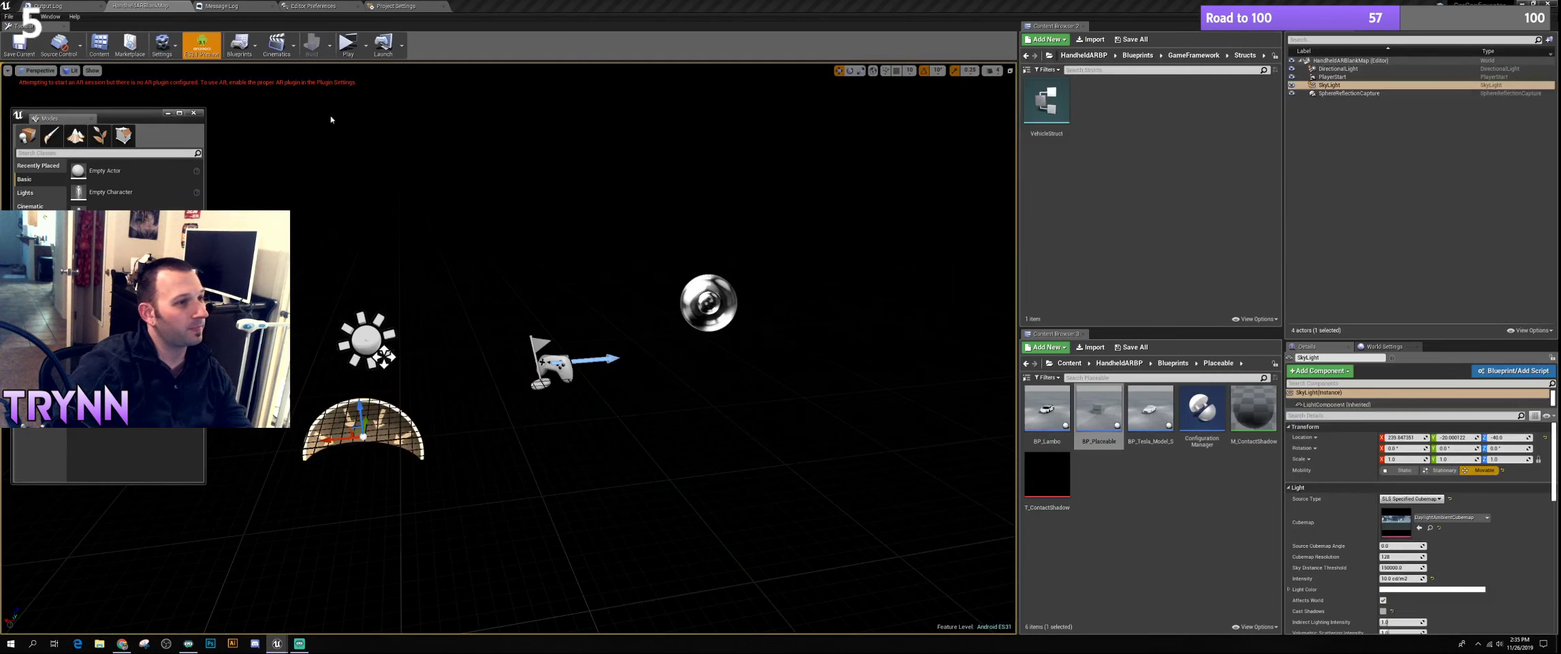
pyautogui.click(1153, 485)
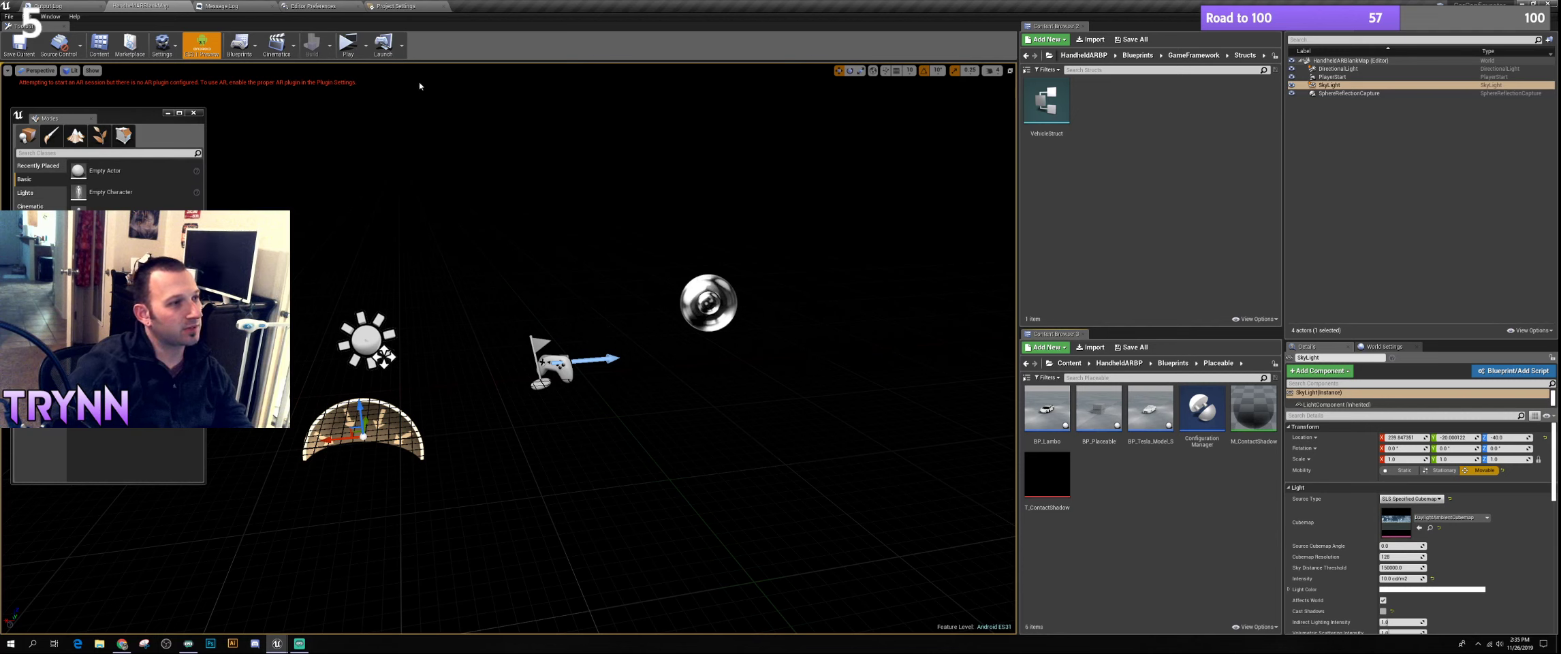
pyautogui.moveTo(122, 113); pyautogui.dragTo(126, 110)
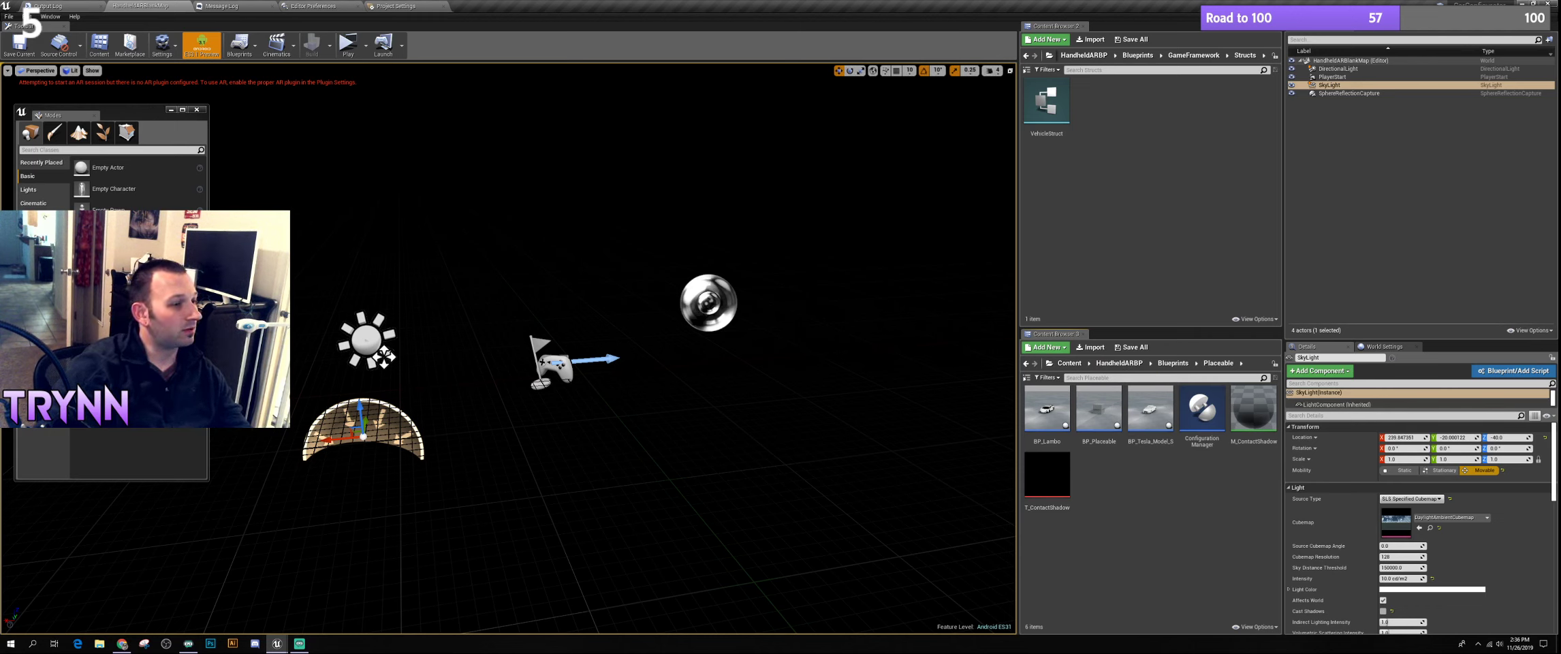
# Restore the blueprint editor, look over CarSelectManager and the main UI widget, and inspect the font size of the CarButton widget's name text
pyautogui.moveTo(279, 647)
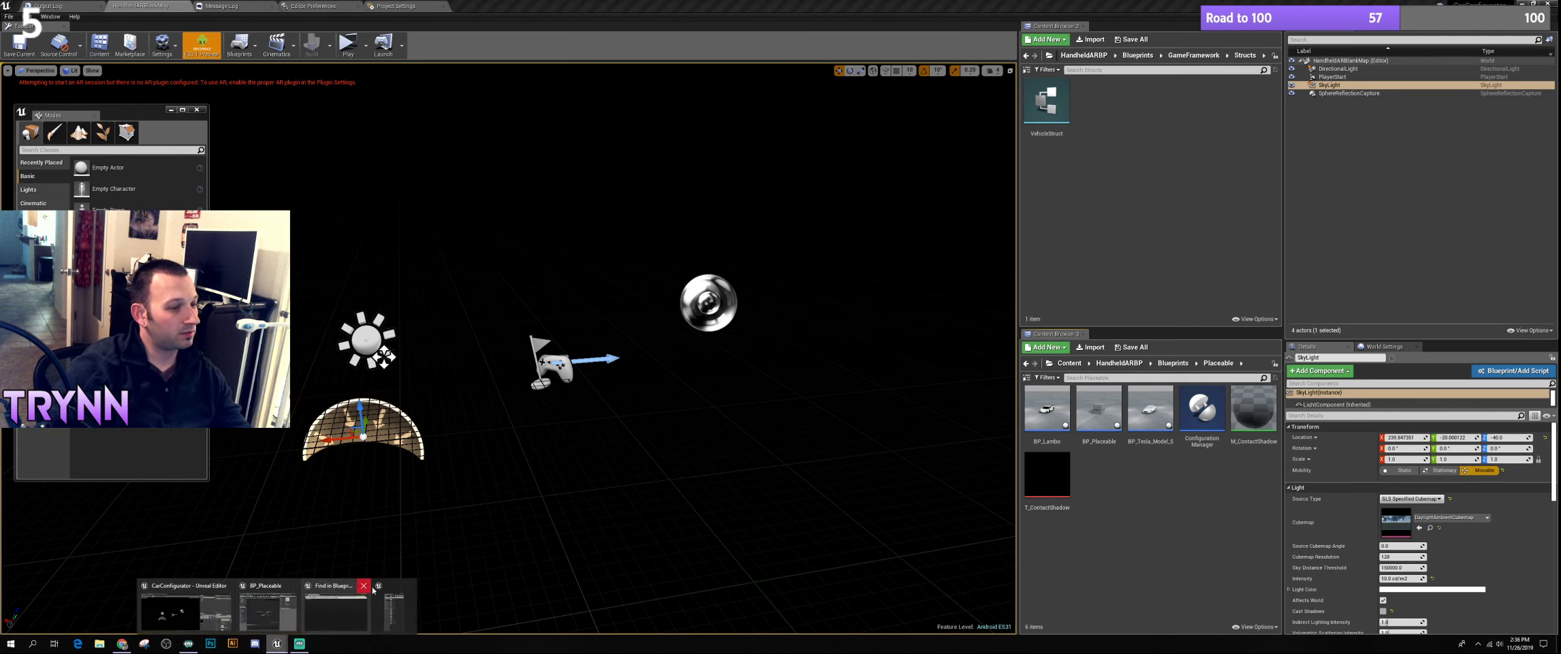
pyautogui.click(279, 617)
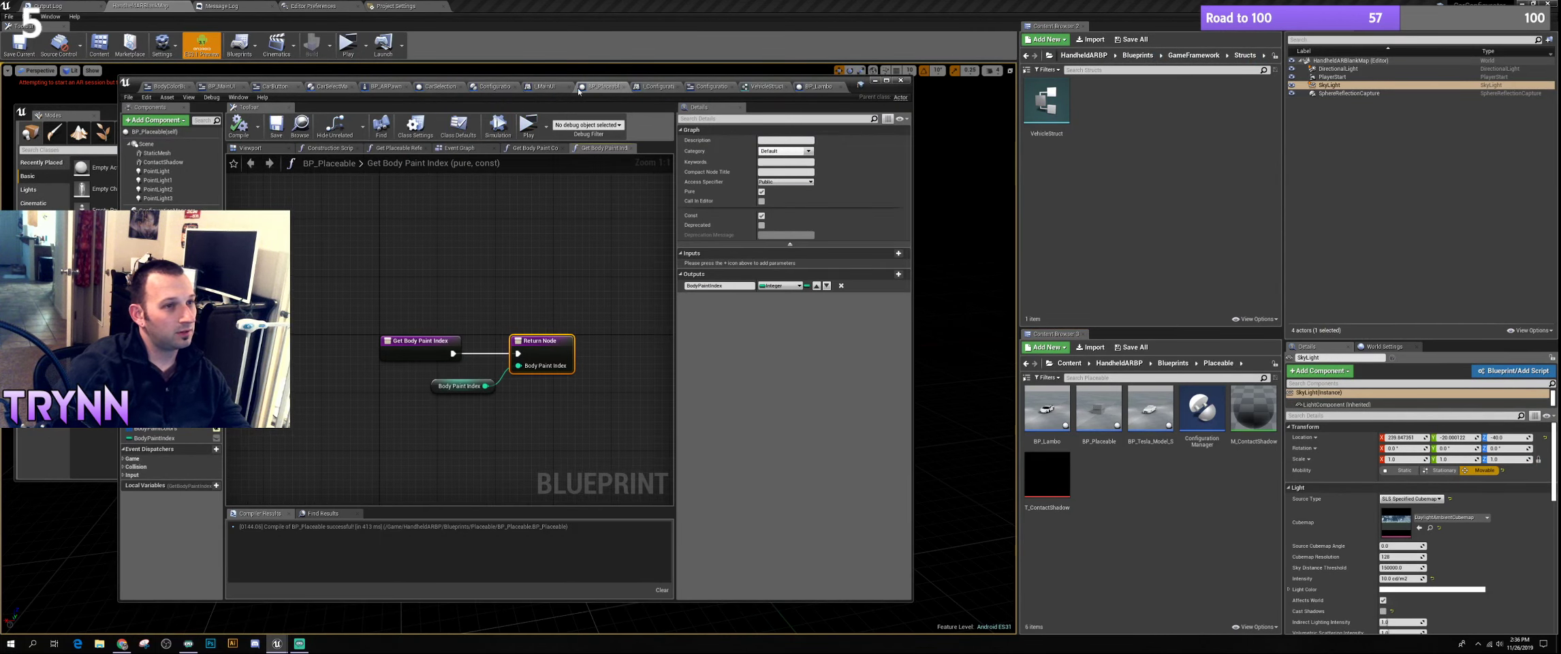
pyautogui.click(337, 87)
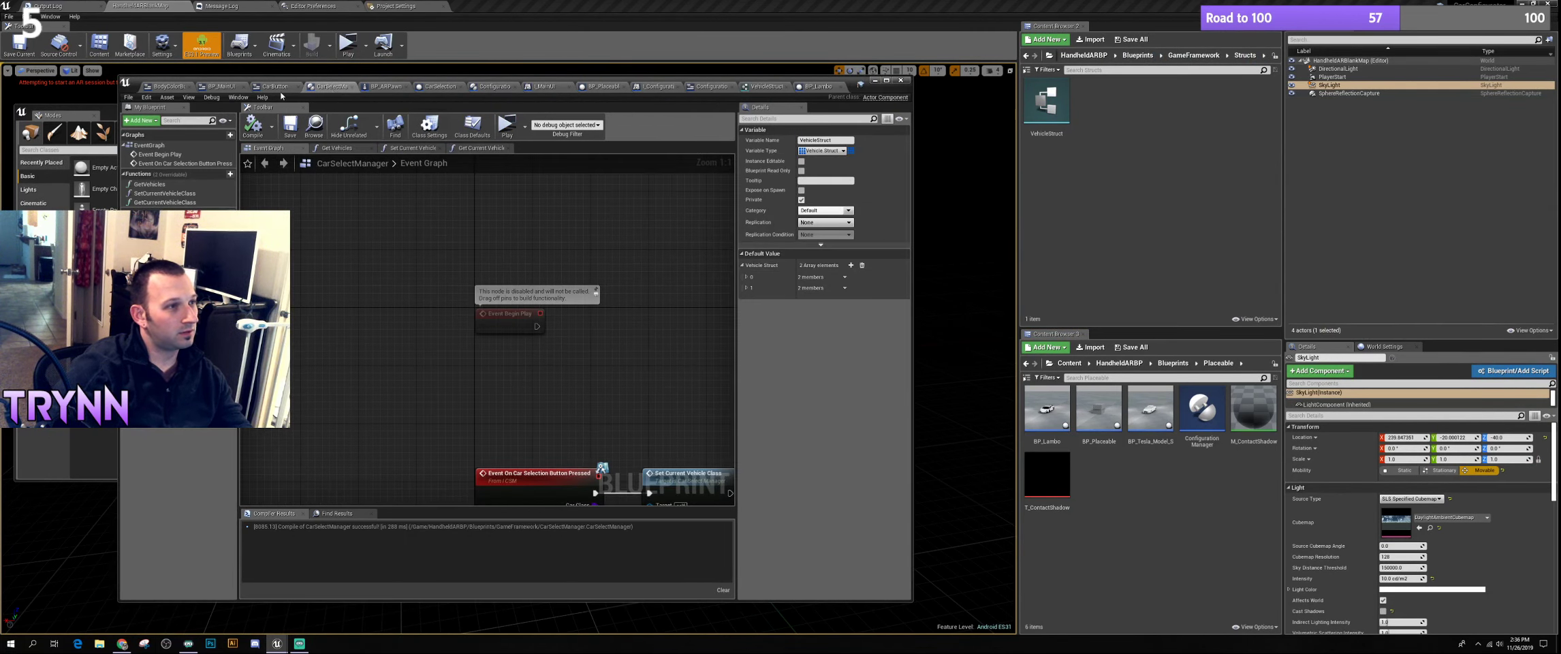
pyautogui.click(219, 87)
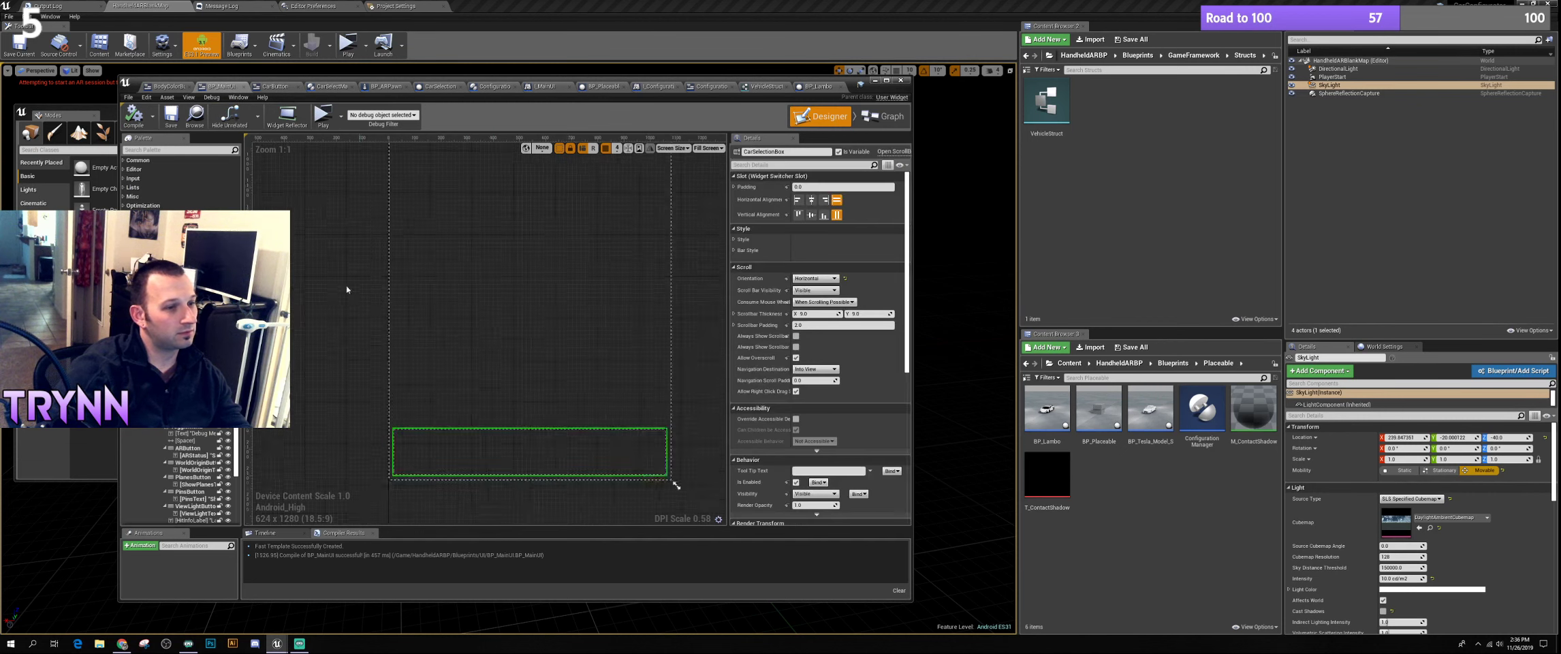
pyautogui.scroll(-5, 412, 324)
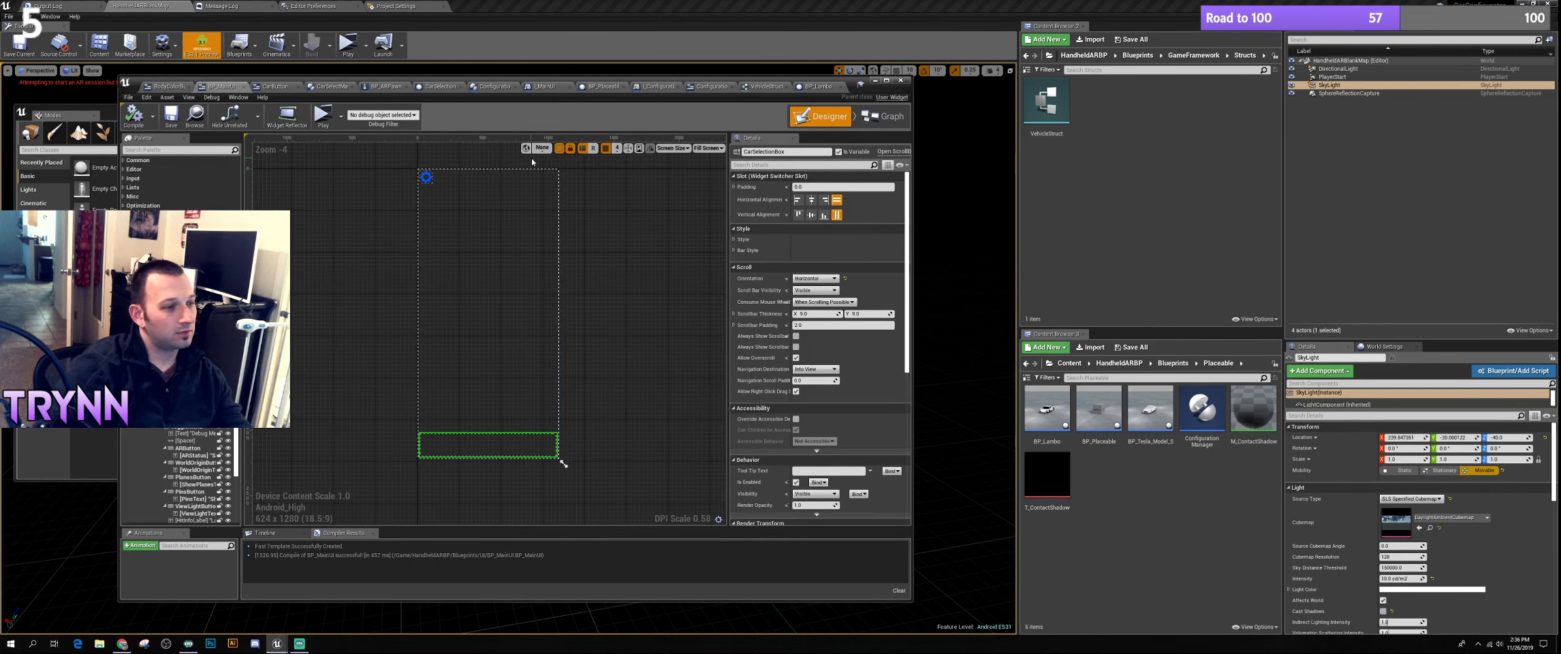
pyautogui.click(273, 86)
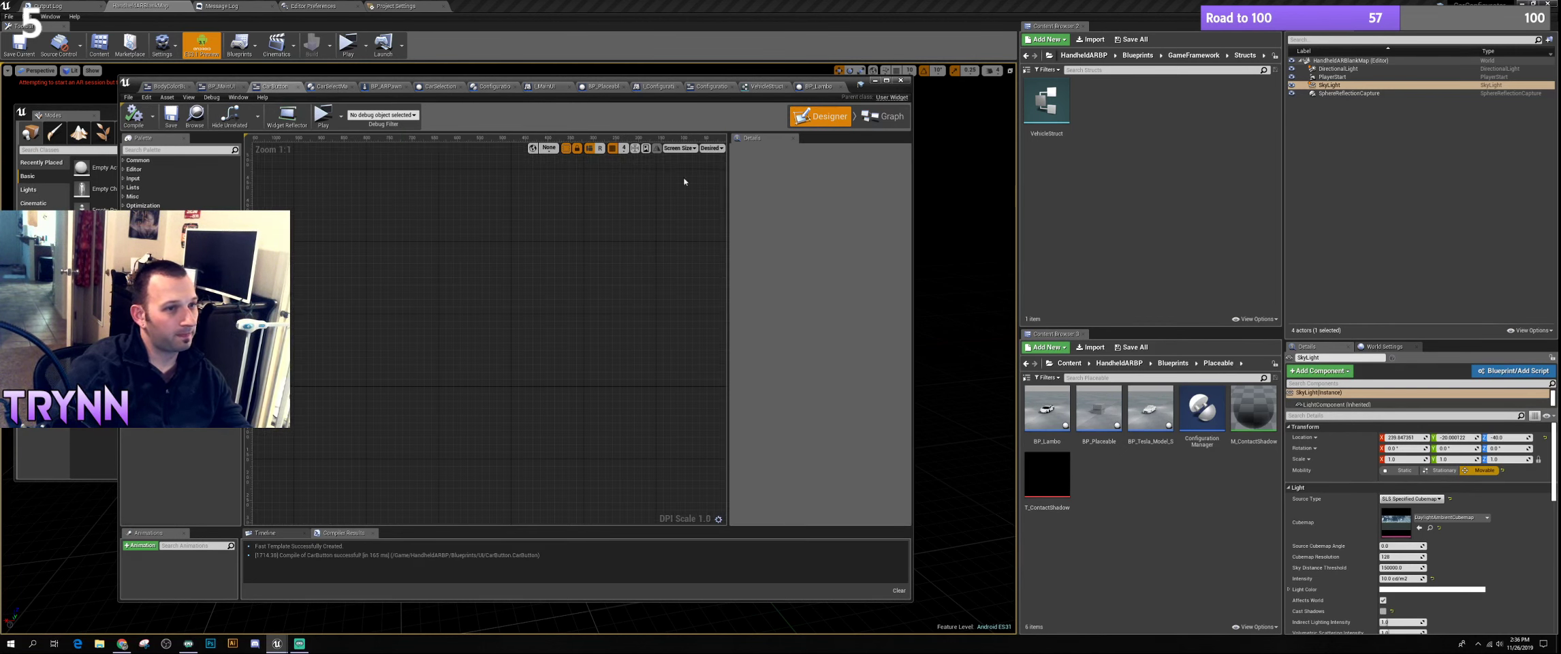
pyautogui.scroll(3, 533, 276)
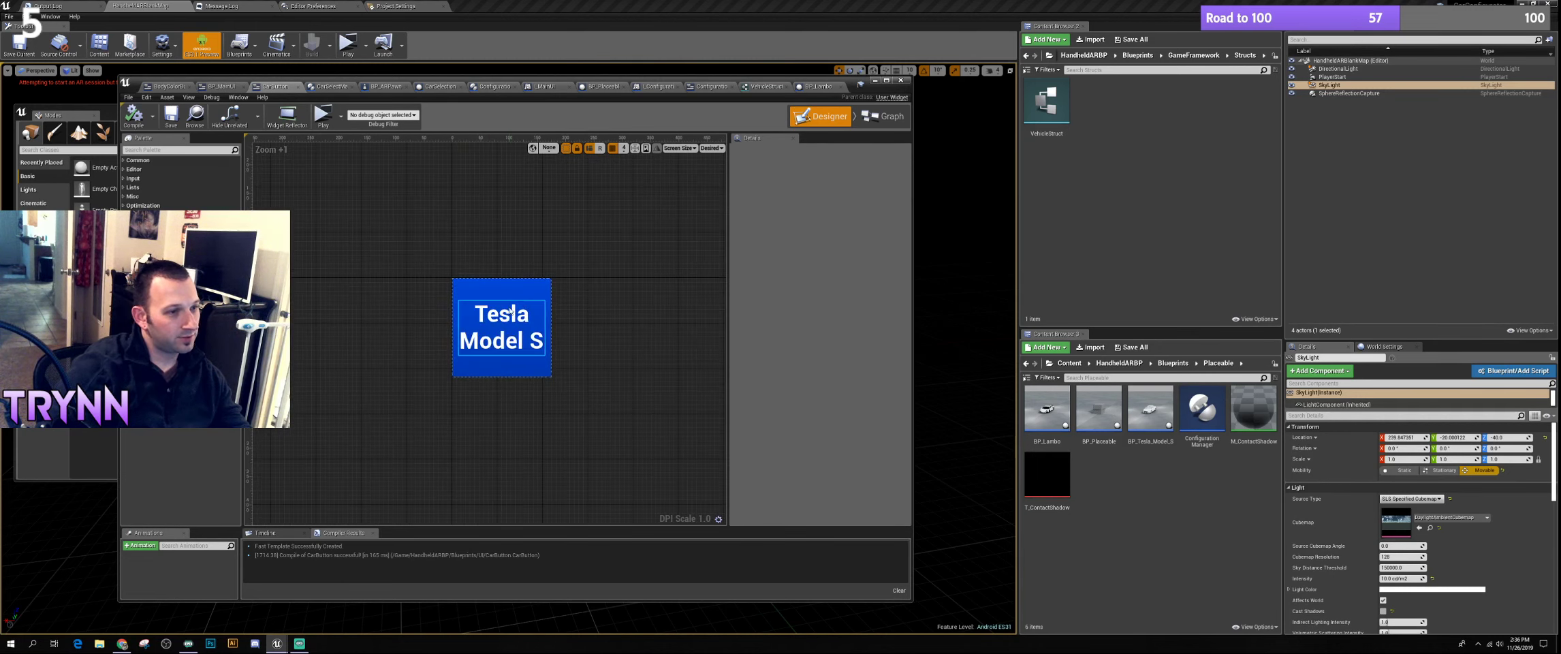
pyautogui.click(512, 312)
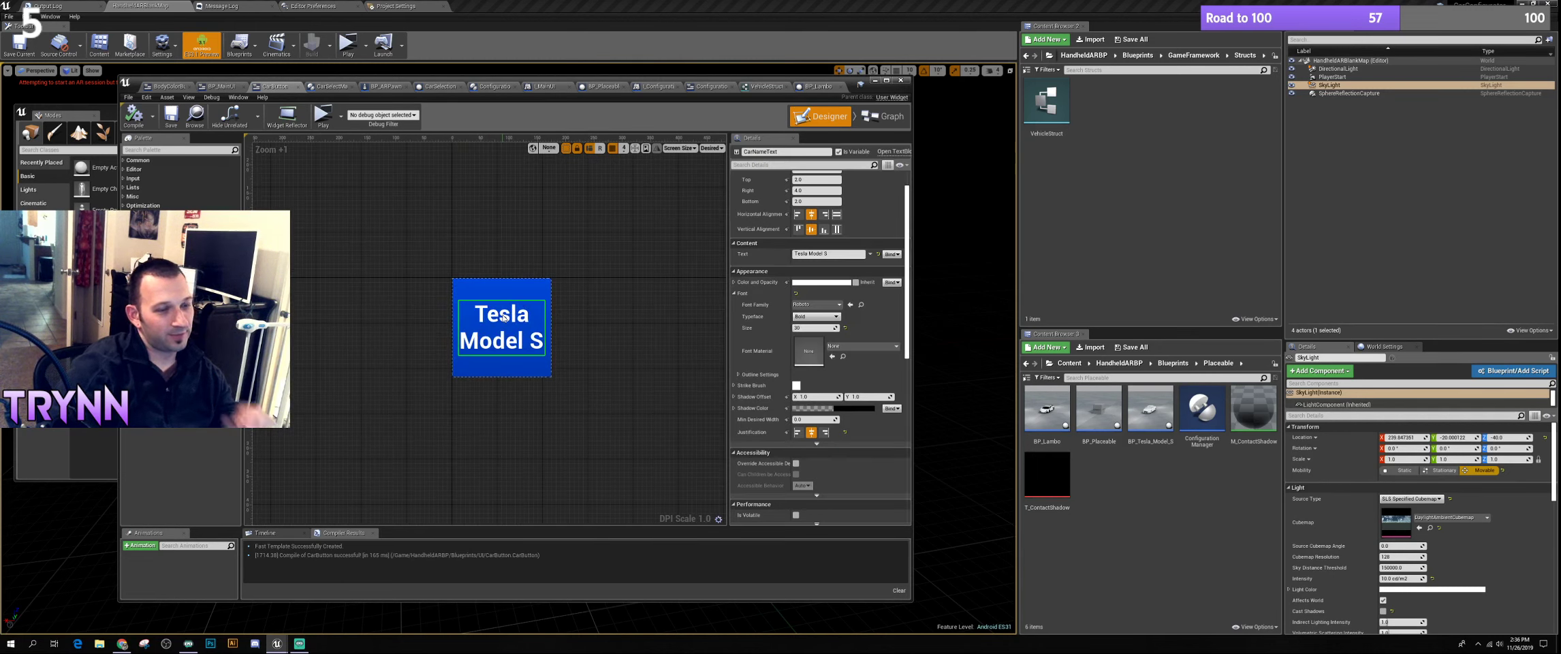
pyautogui.click(811, 328)
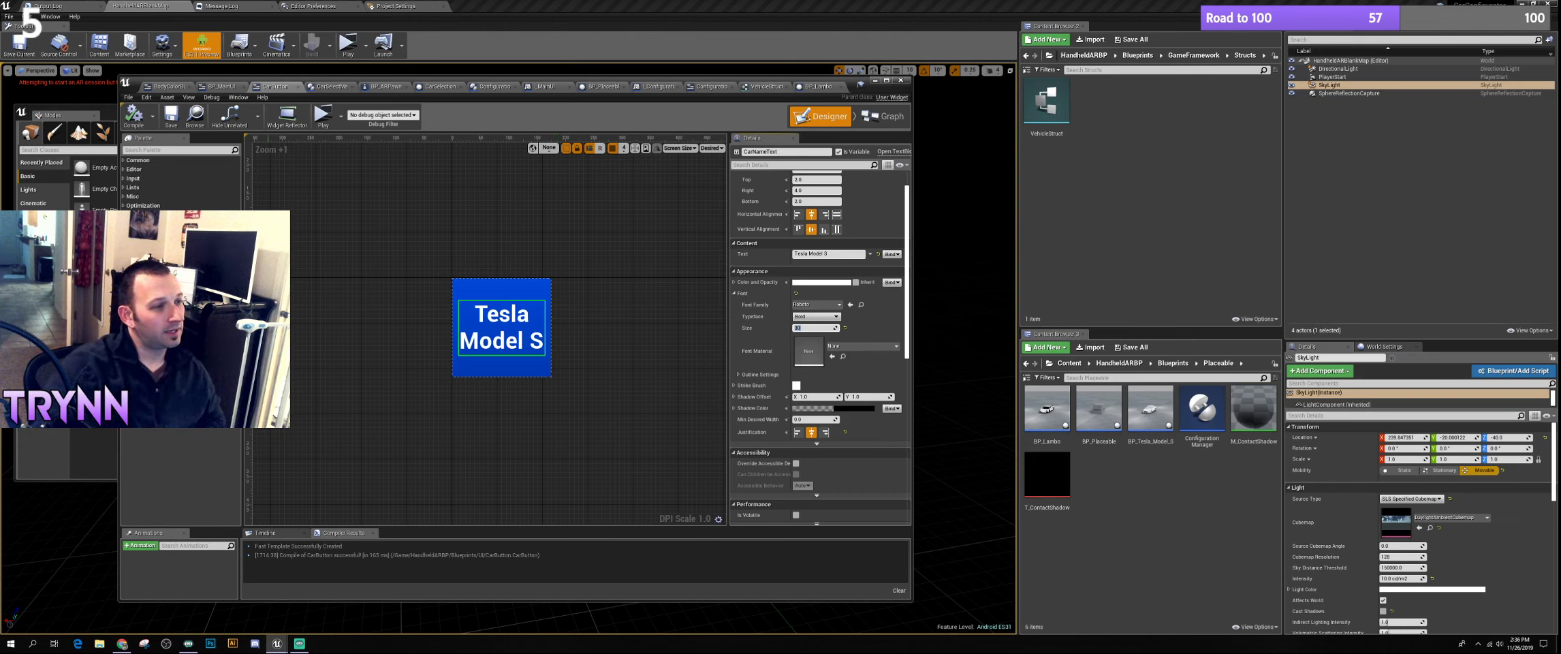
# Set the width override of the CarButton widget's size box to 300 and compile the widget
pyautogui.click(502, 327)
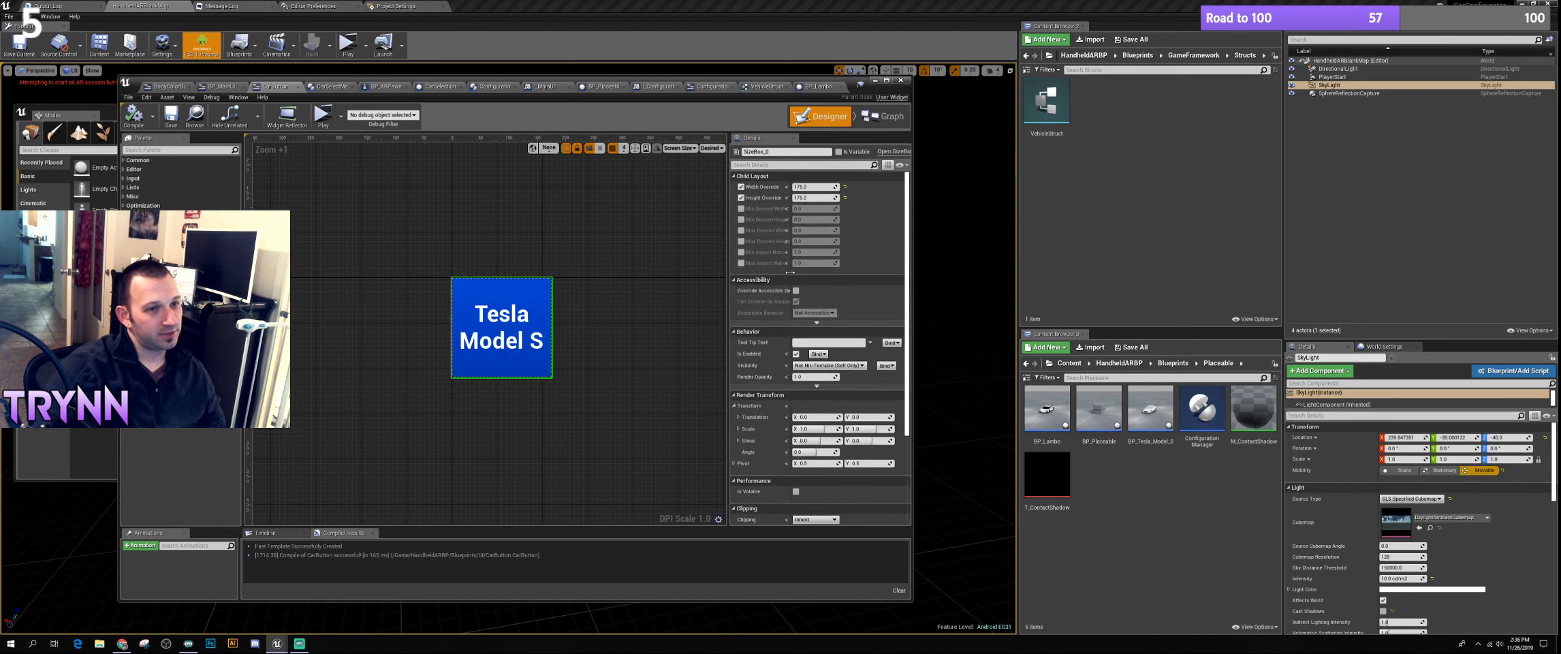
pyautogui.click(814, 187)
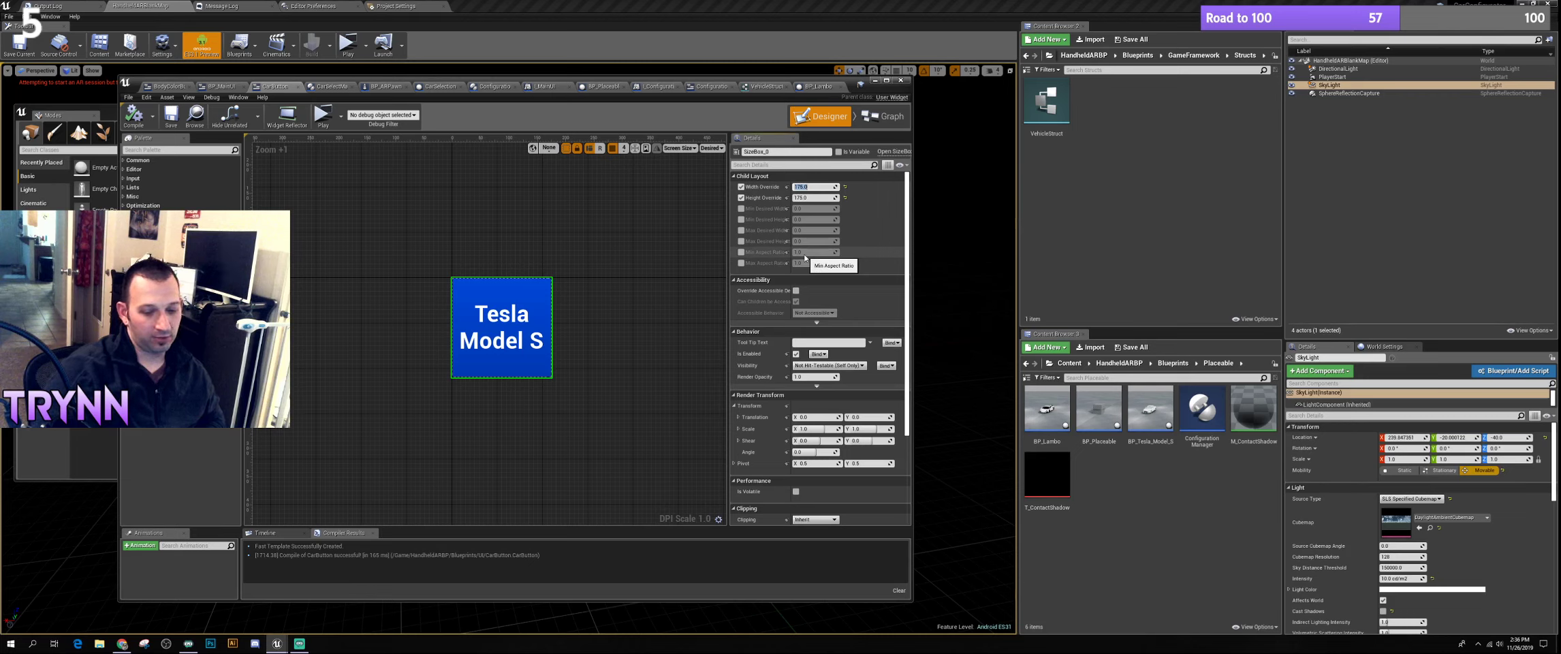
pyautogui.write('250')
pyautogui.press('Return')
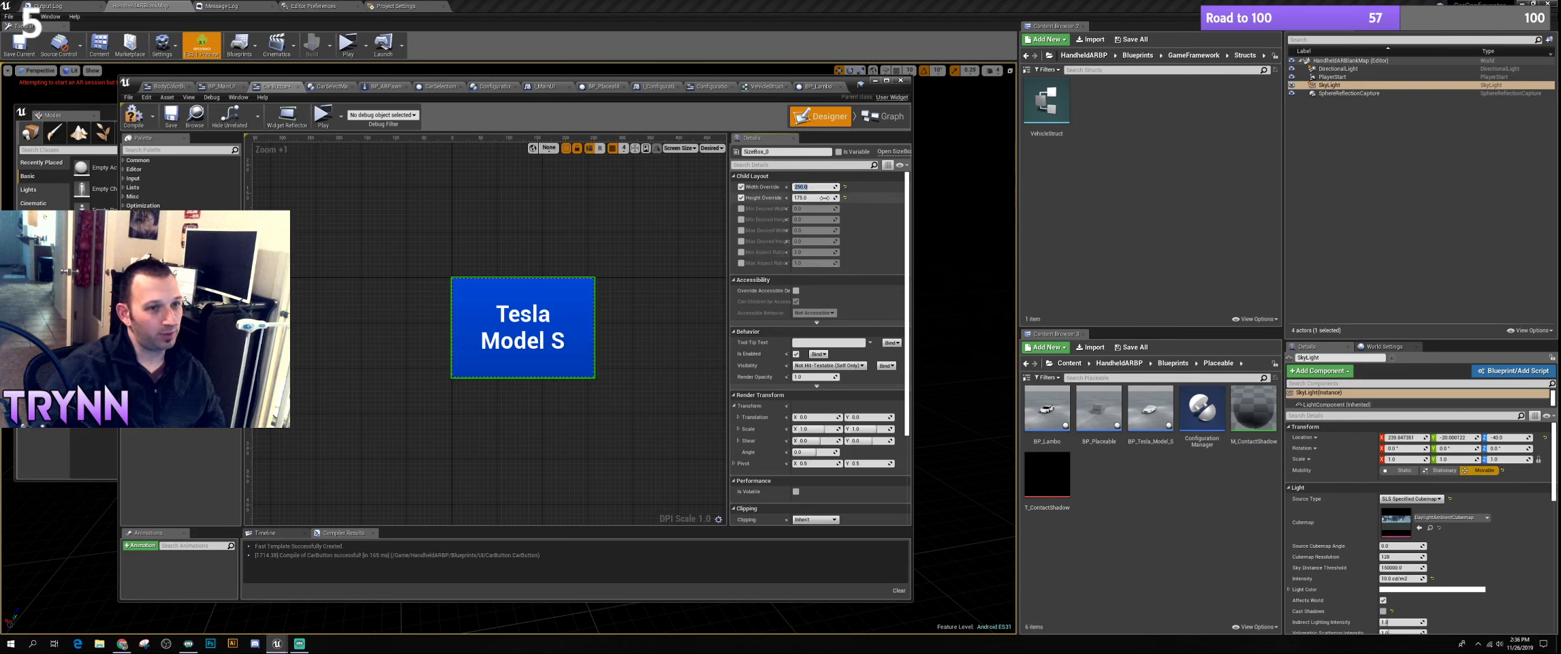
pyautogui.write('300')
pyautogui.press('Return')
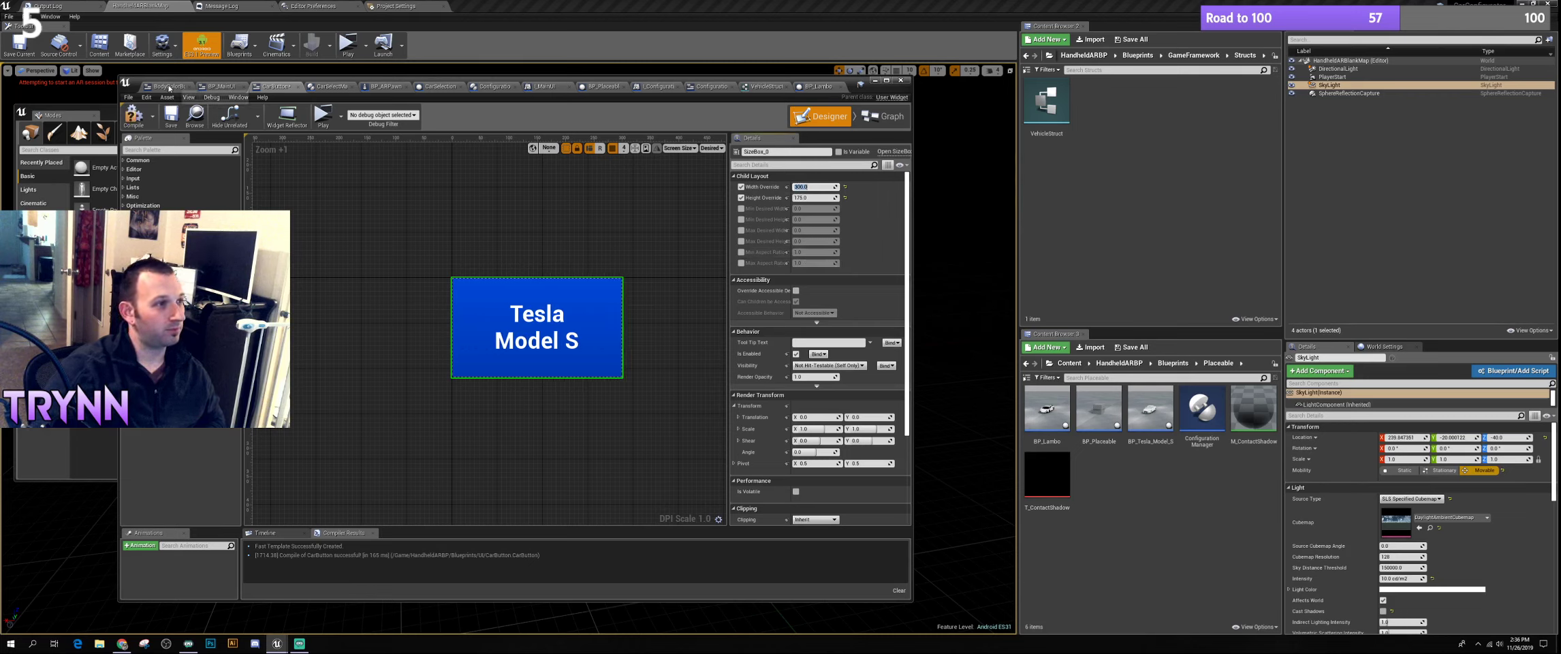
pyautogui.click(134, 117)
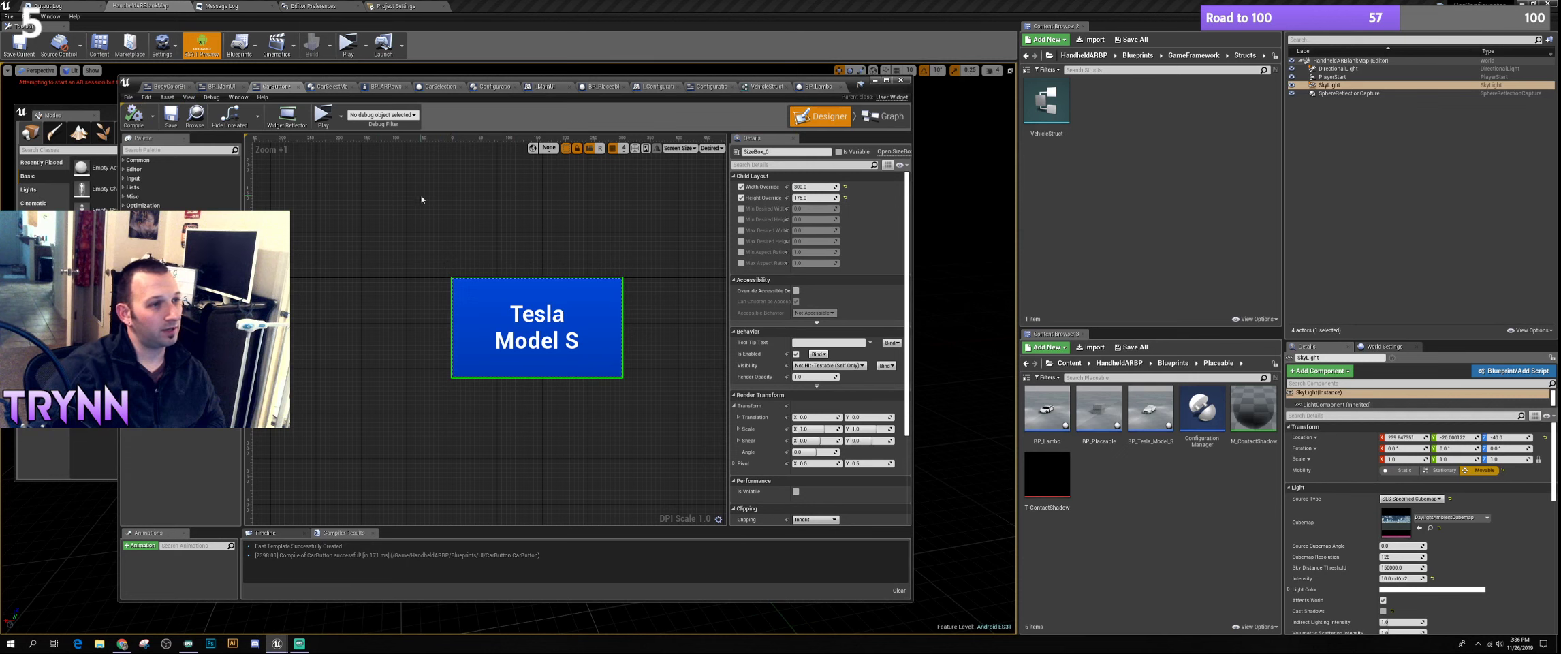
# Preview the configurator with the wider car buttons and close the preview
pyautogui.click(323, 116)
pyautogui.click(662, 587)
pyautogui.press('Escape')
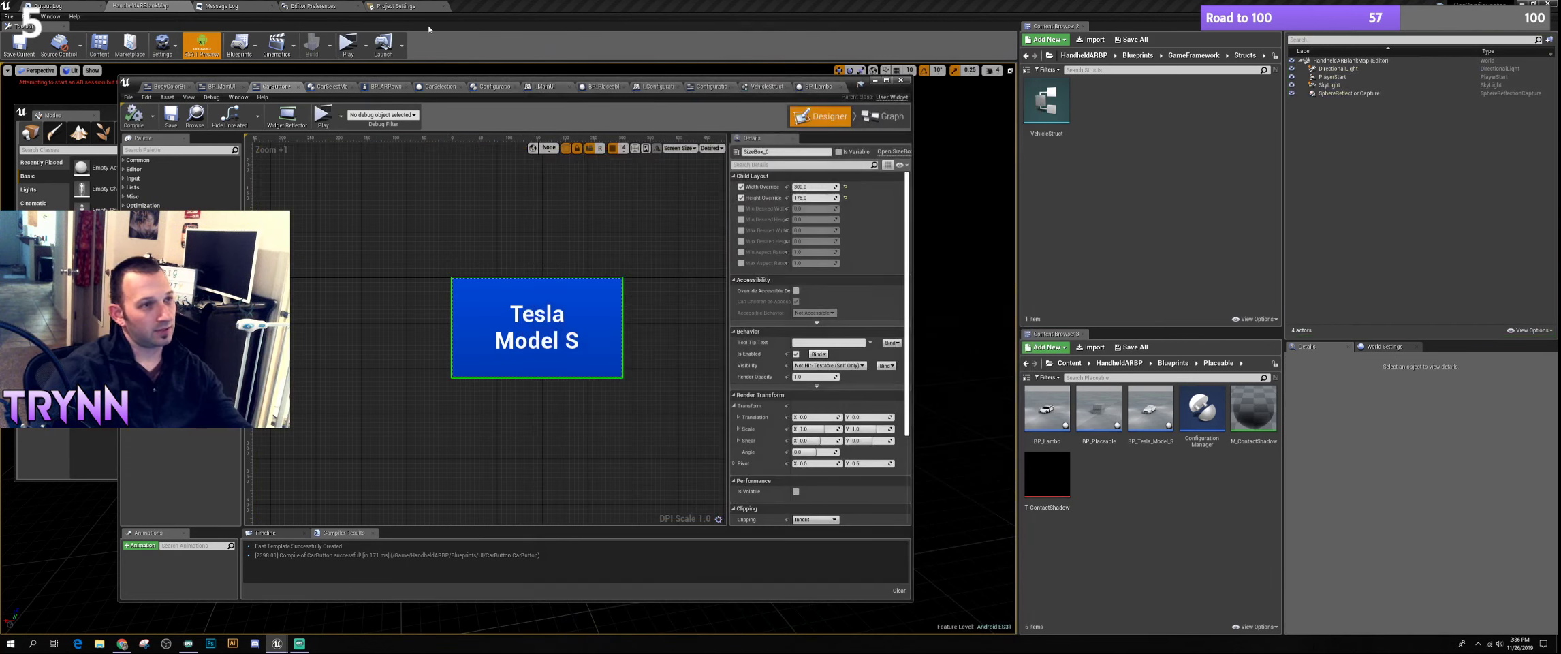
# Set the Play preferences' game viewport resolution to the Samsung Galaxy S6 phone preset, moving the widget editor out of the way
pyautogui.click(312, 5)
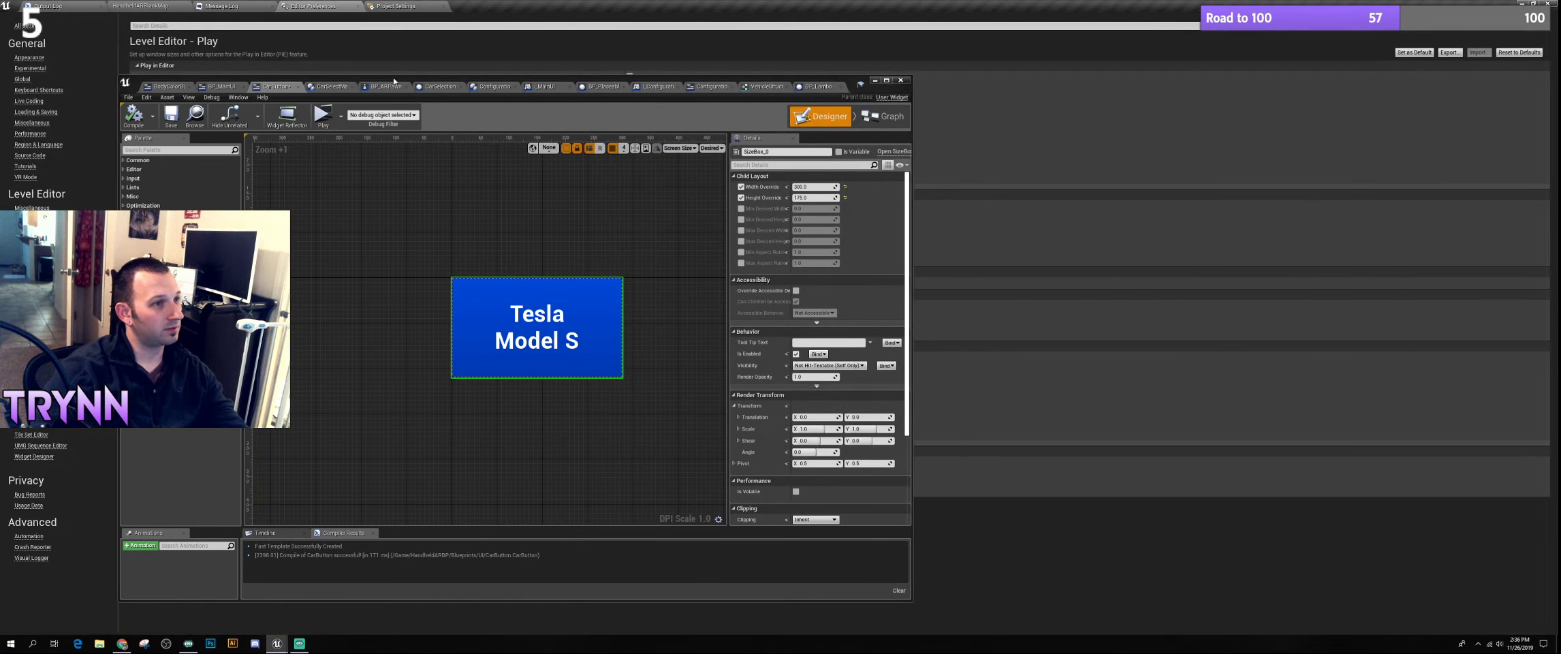
pyautogui.moveTo(276, 87); pyautogui.dragTo(716, 320)
pyautogui.click(655, 206)
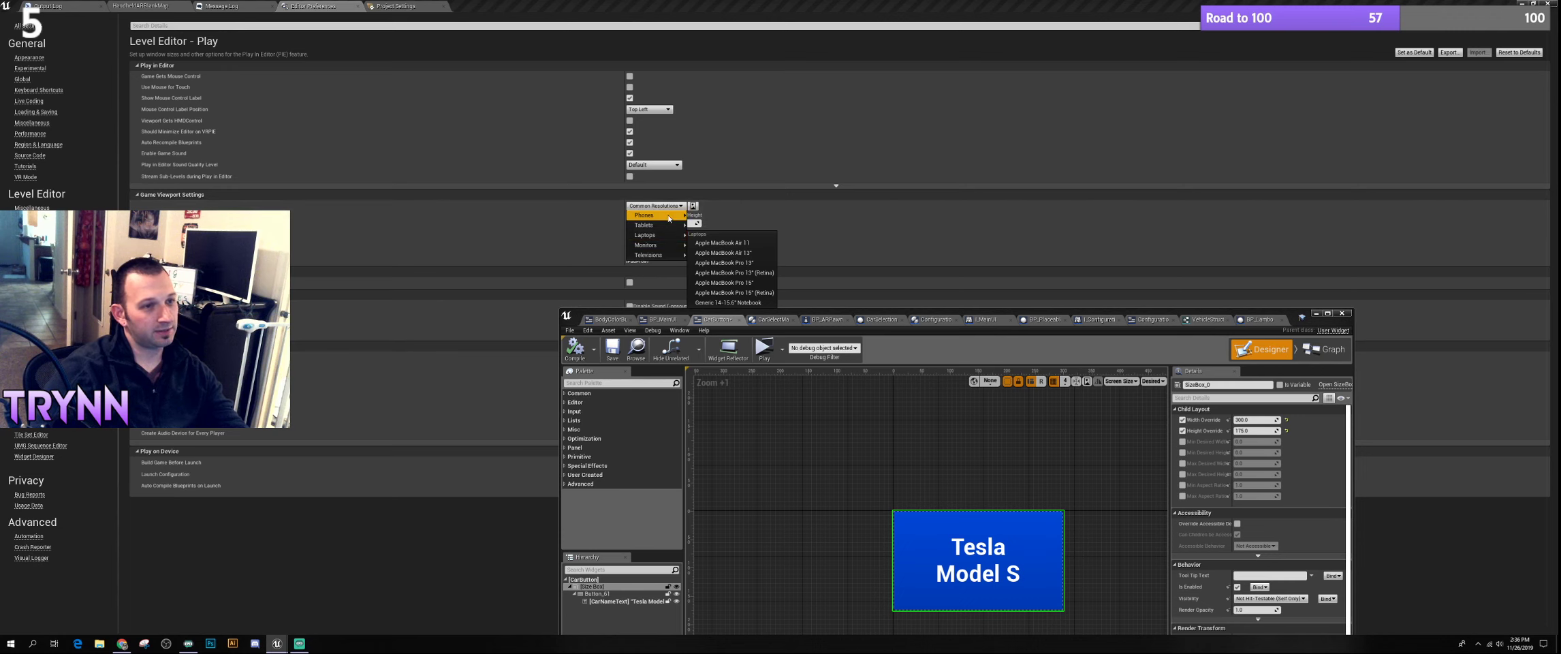
pyautogui.moveTo(650, 215)
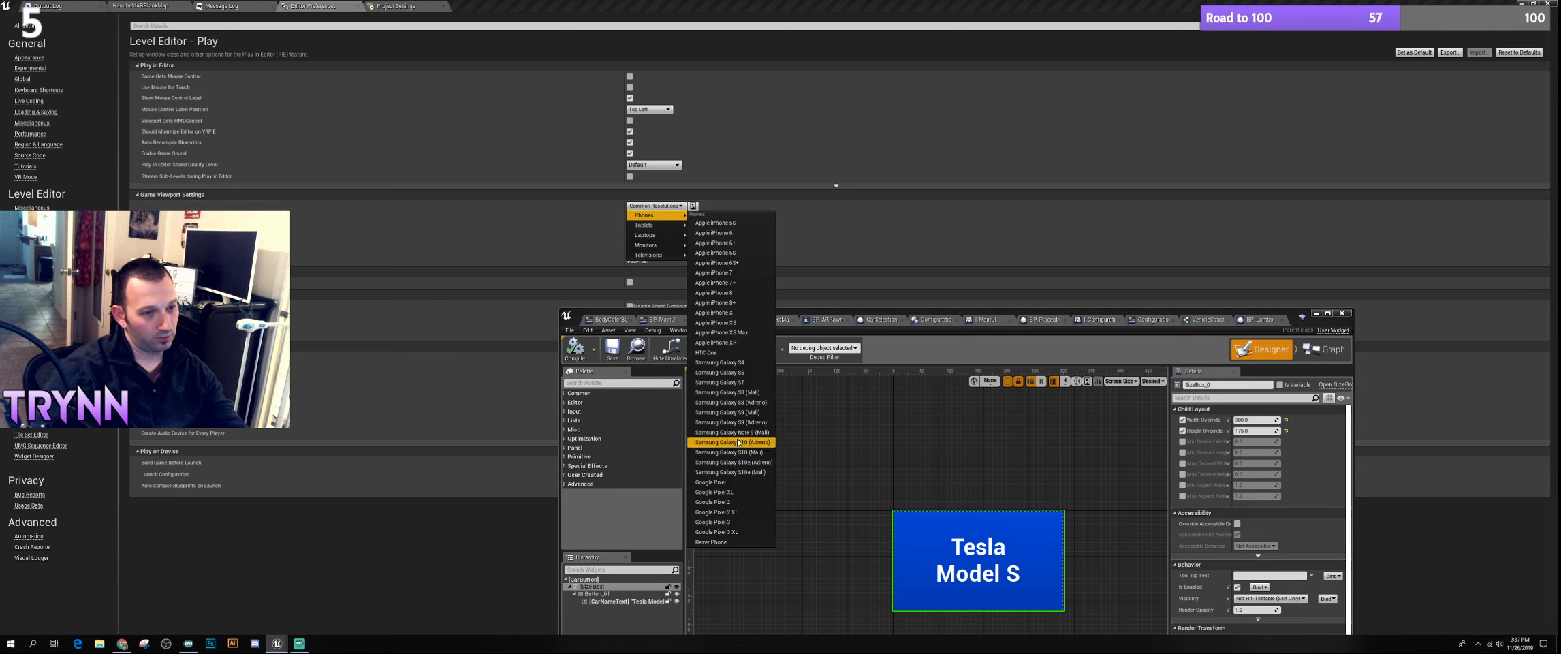
pyautogui.click(730, 373)
# Preview the configurator at the phone resolution, start AR, and arrange the preview and widget editor windows to compare the car buttons
pyautogui.click(728, 345)
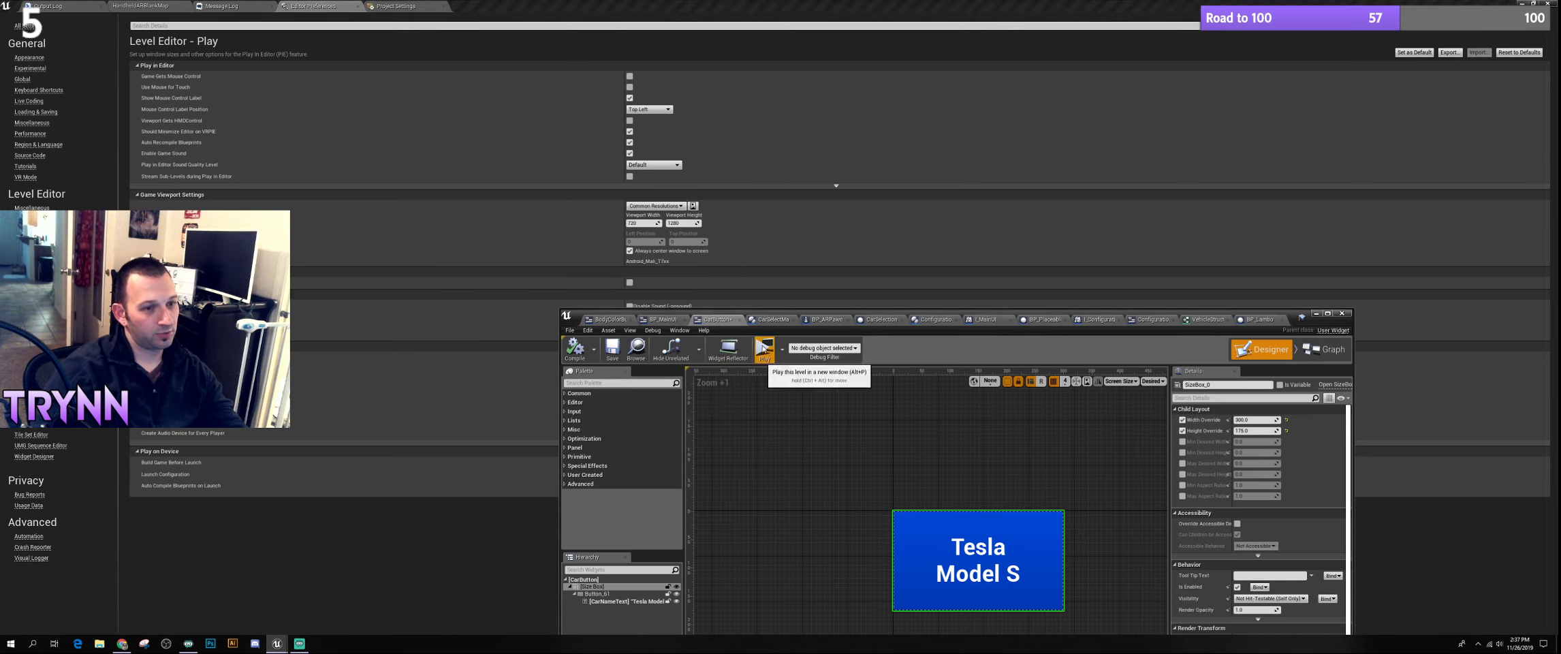
pyautogui.click(779, 538)
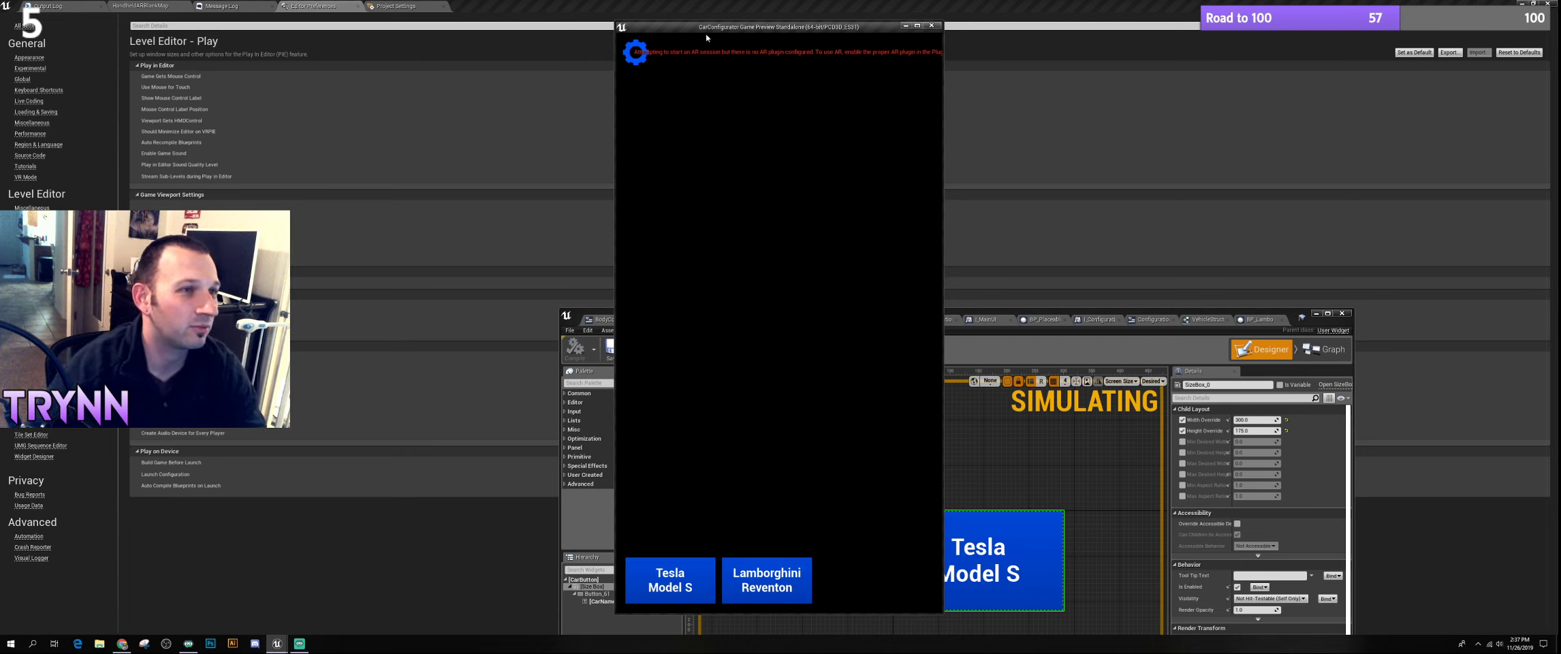
pyautogui.moveTo(714, 28); pyautogui.dragTo(688, 23)
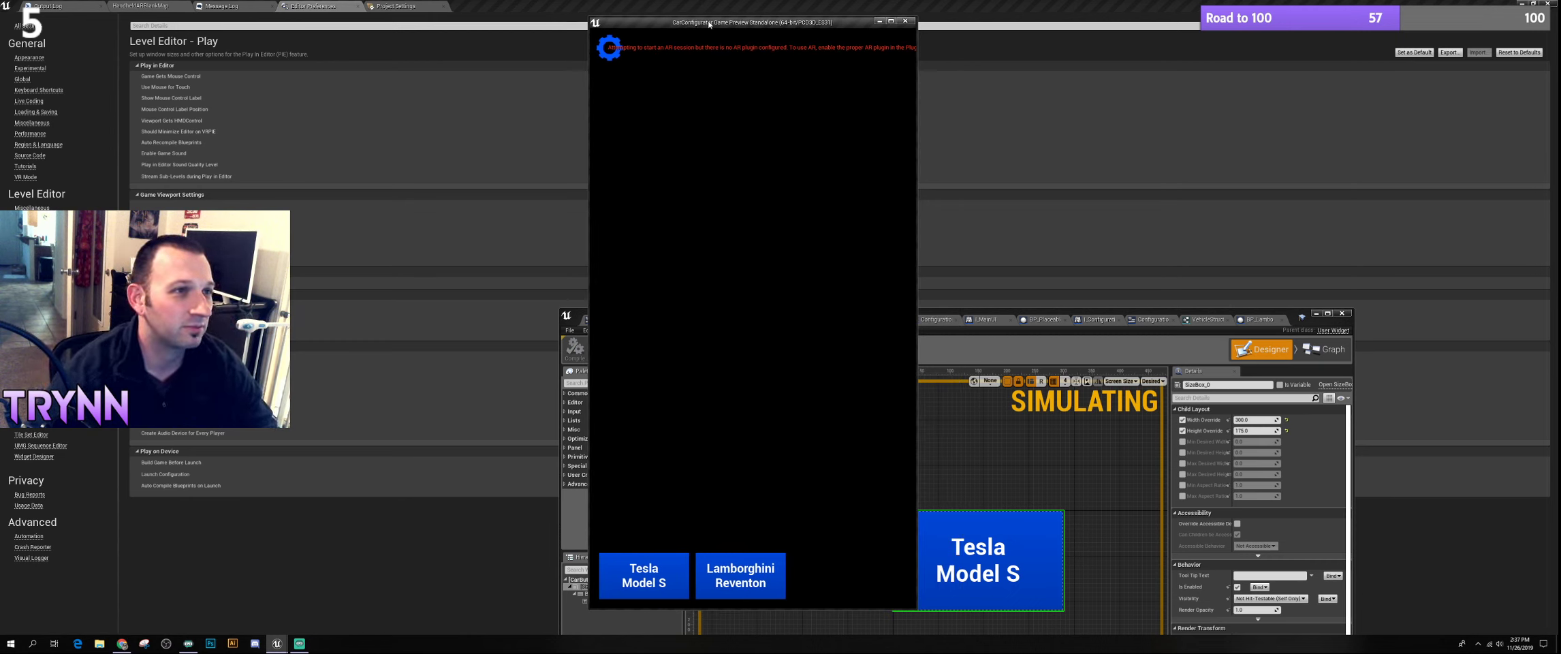
pyautogui.moveTo(688, 24); pyautogui.dragTo(327, 32)
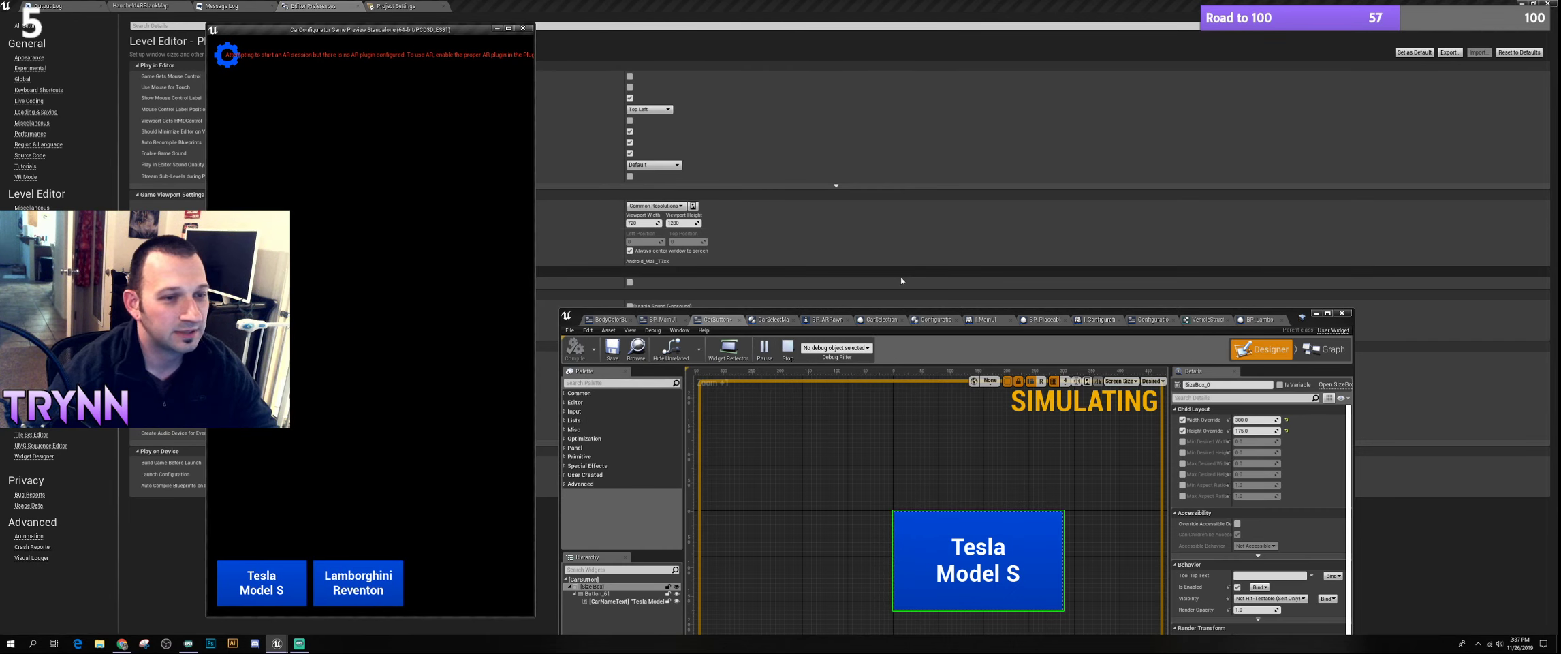
pyautogui.moveTo(938, 317); pyautogui.dragTo(981, 79)
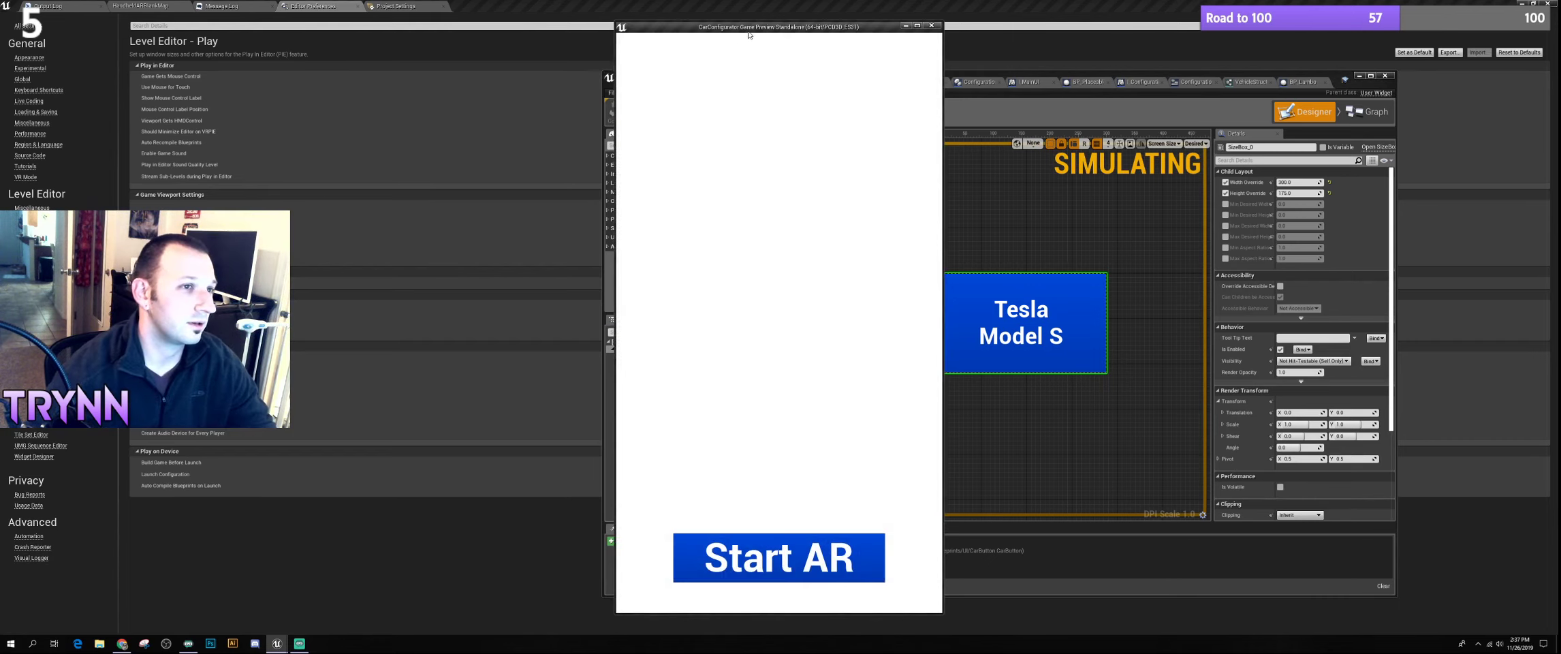
# Start AR in a fresh preview, place the Lamborghini Reventon, clear it from the scene, and close the preview
pyautogui.moveTo(753, 32); pyautogui.dragTo(724, 20)
pyautogui.click(708, 566)
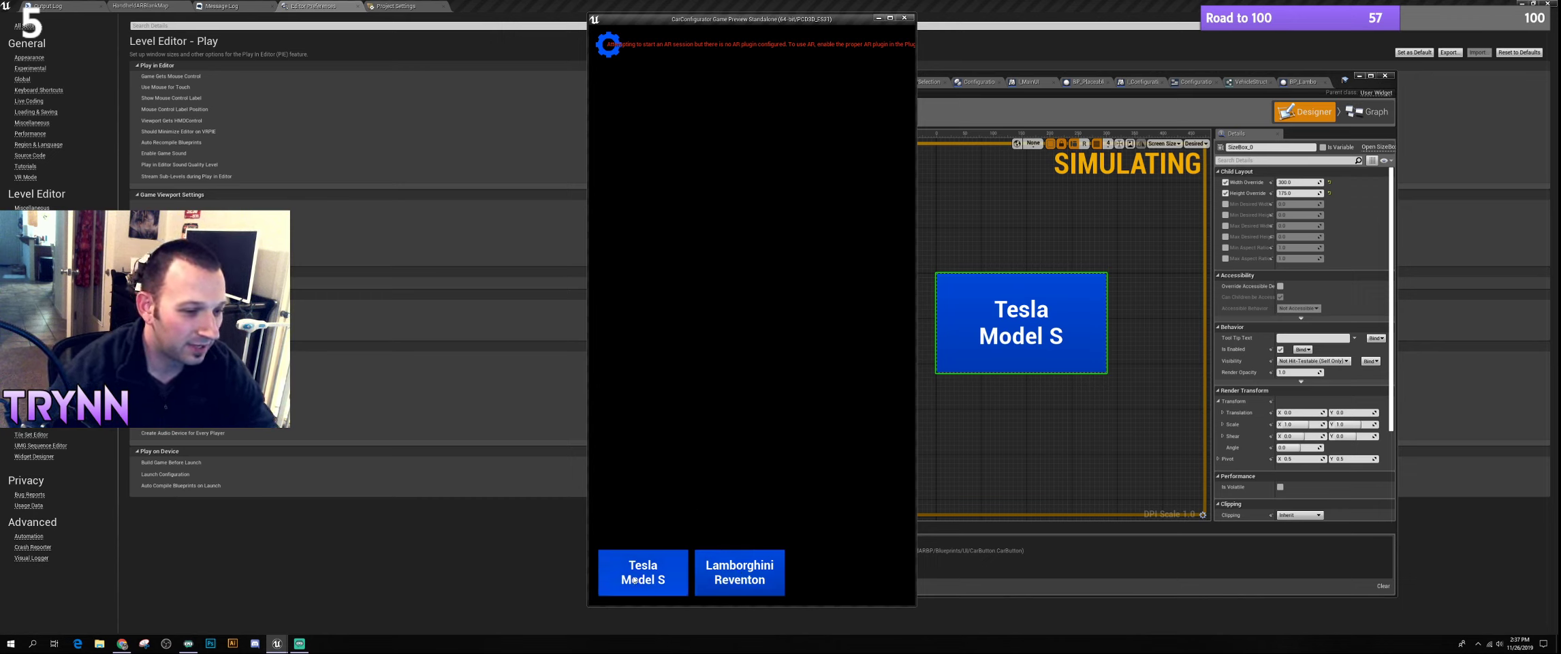
pyautogui.click(739, 572)
pyautogui.click(746, 578)
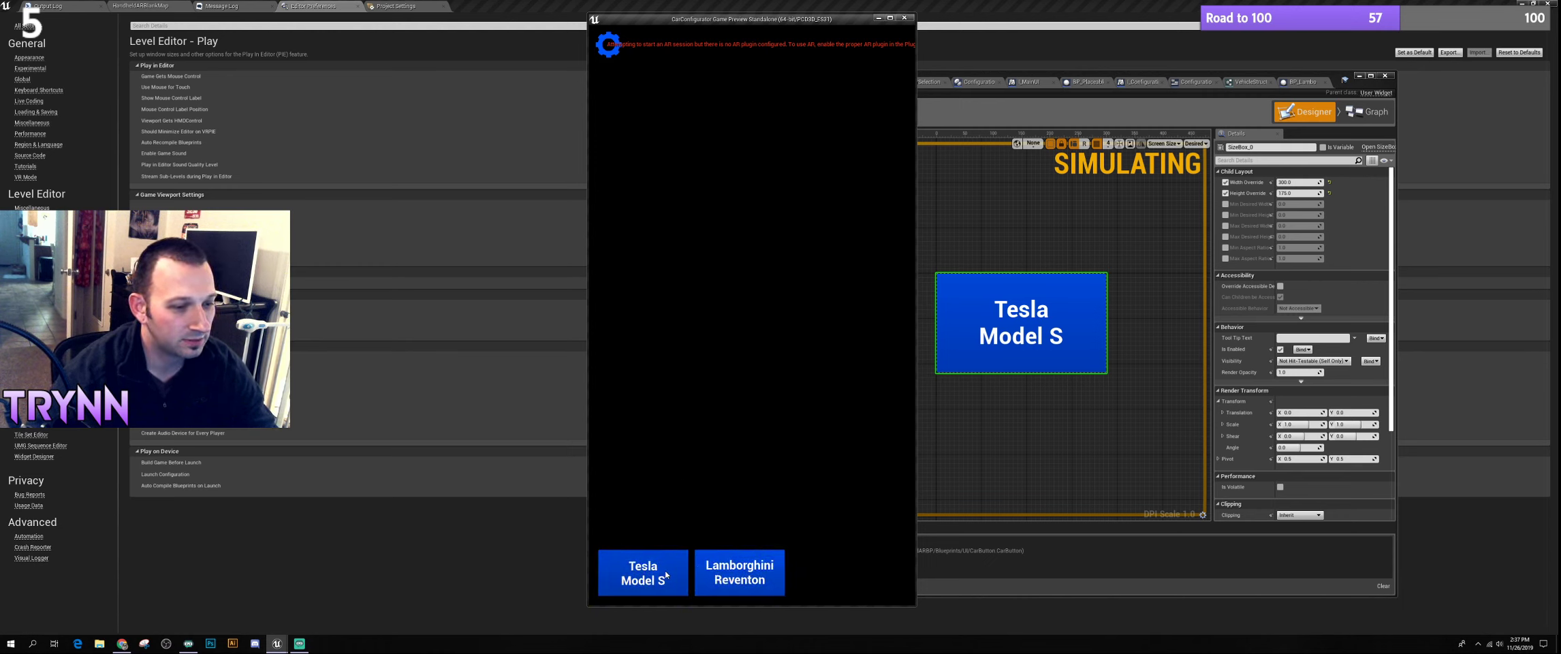
pyautogui.click(737, 575)
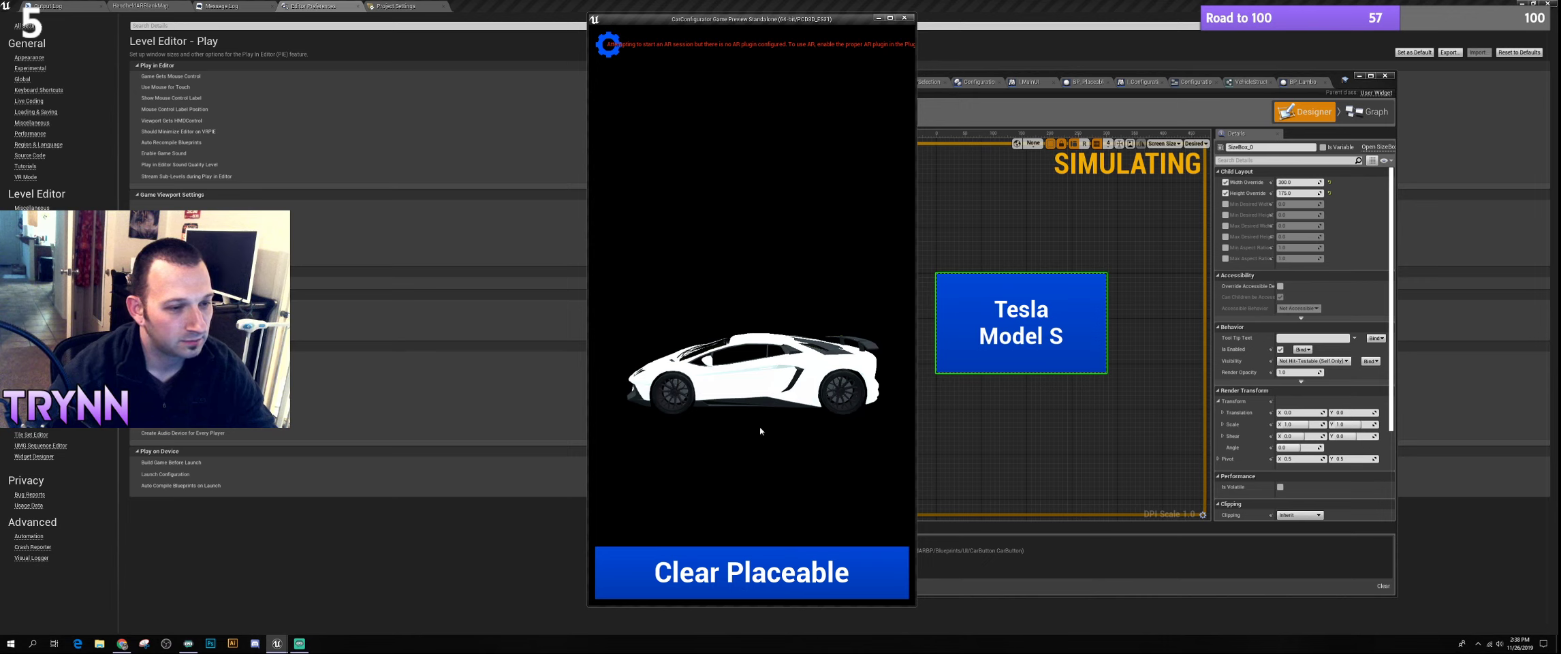
pyautogui.click(748, 572)
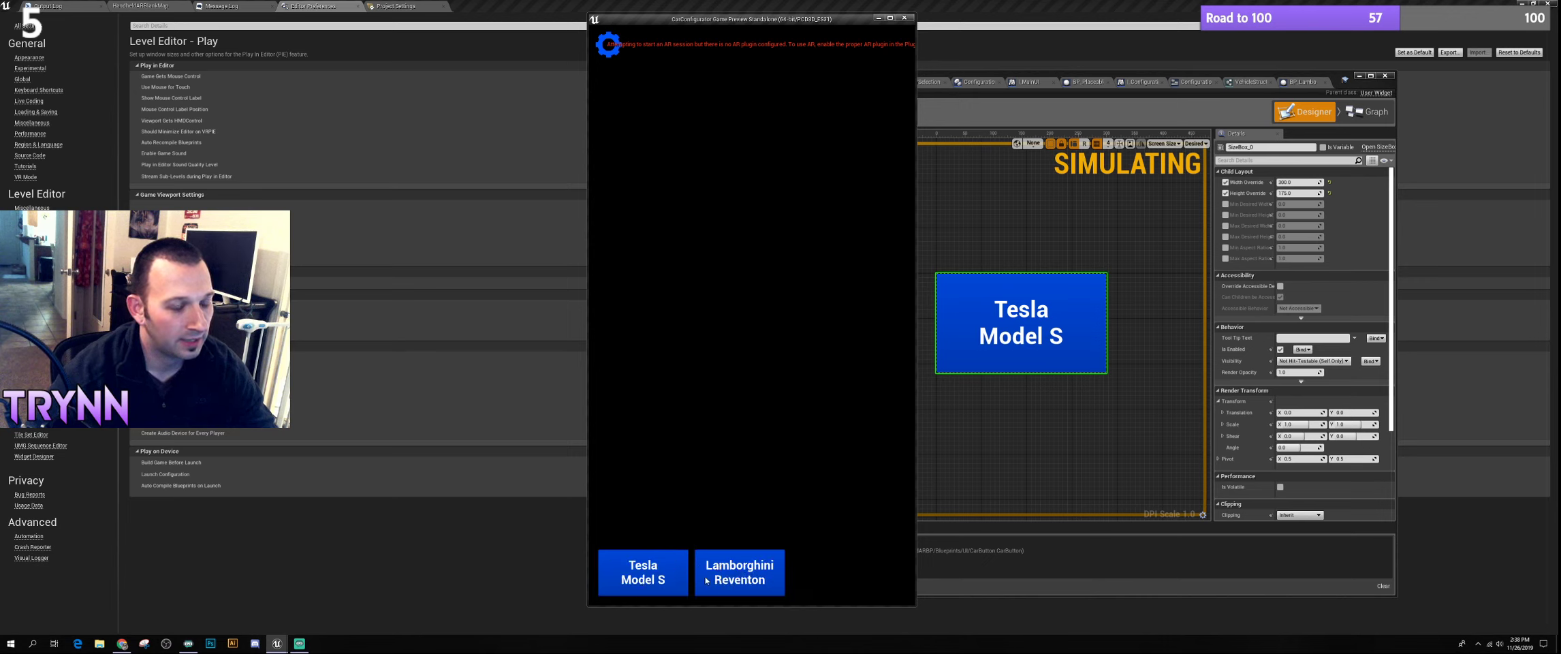
pyautogui.press('Escape')
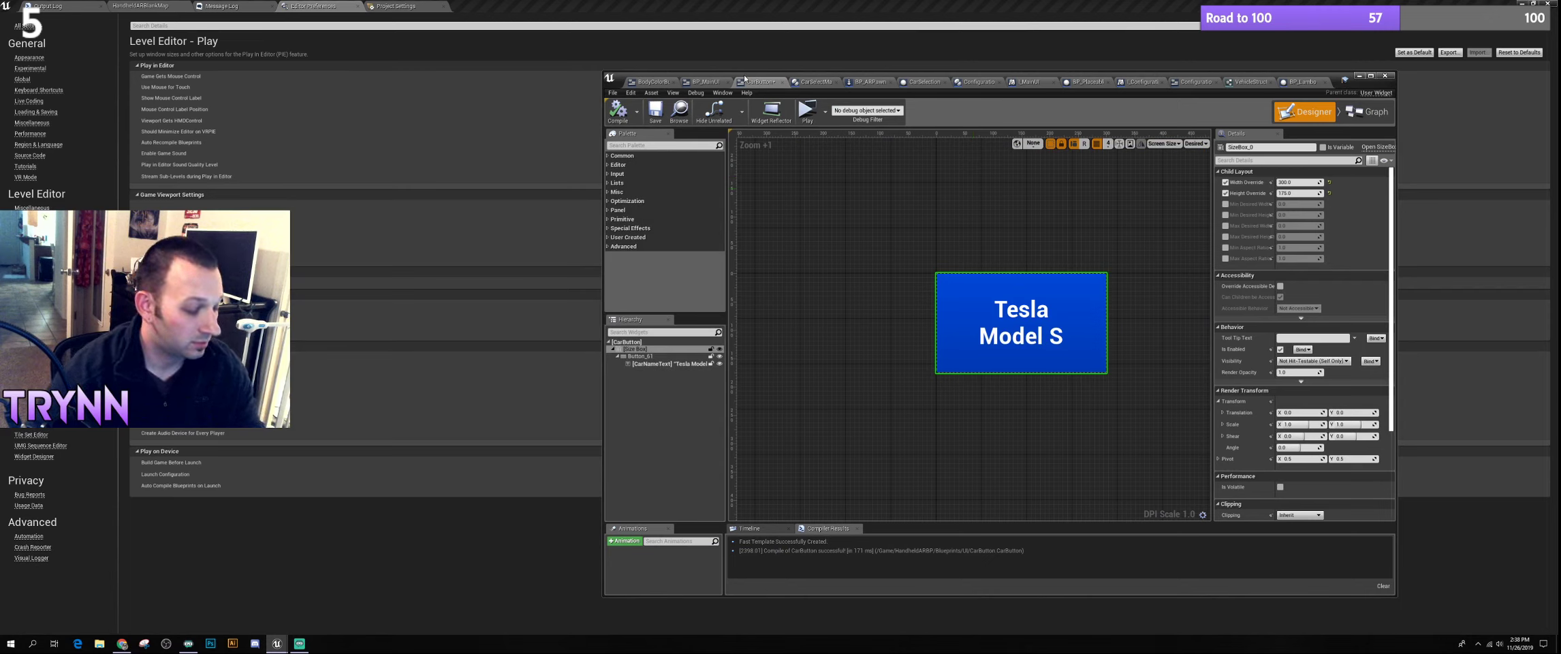
# Start AR in a new preview, place and clear the Lamborghini Reventon twice, and close the preview
pyautogui.click(807, 109)
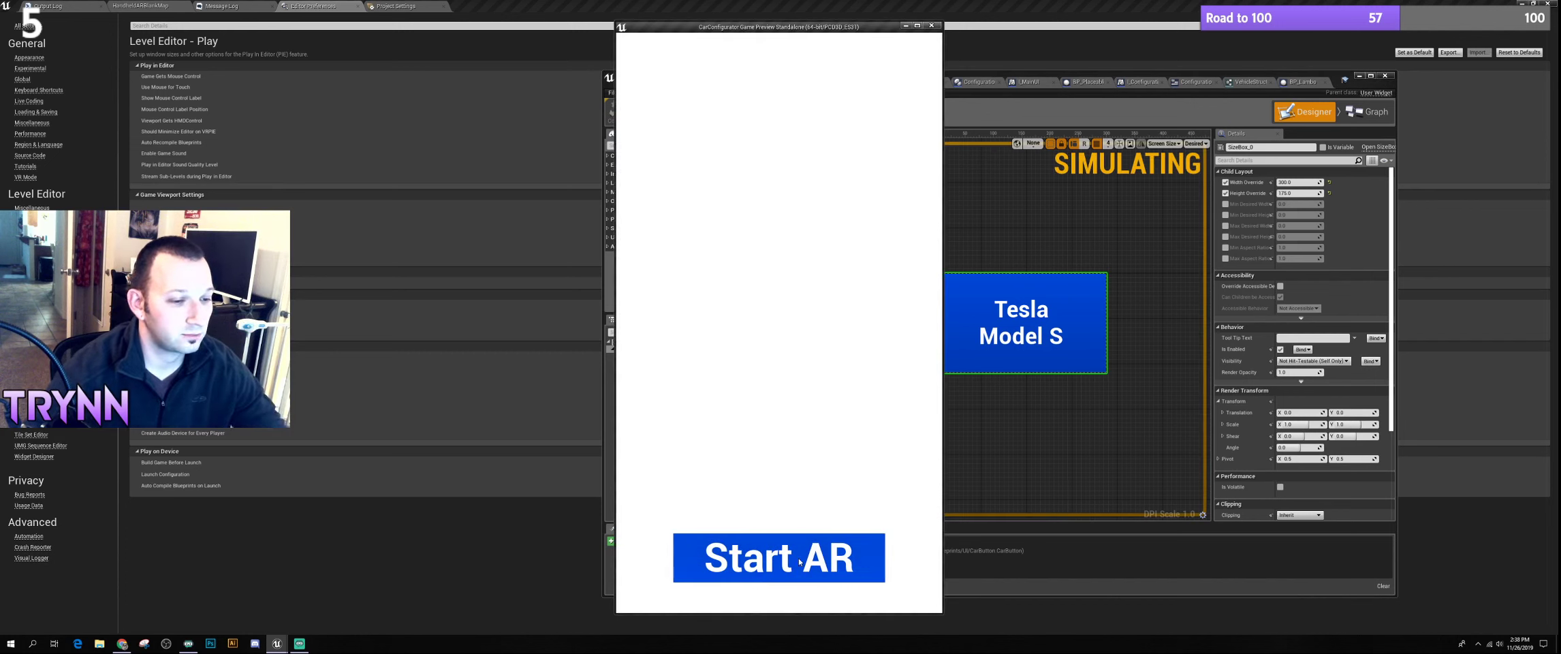
pyautogui.click(765, 565)
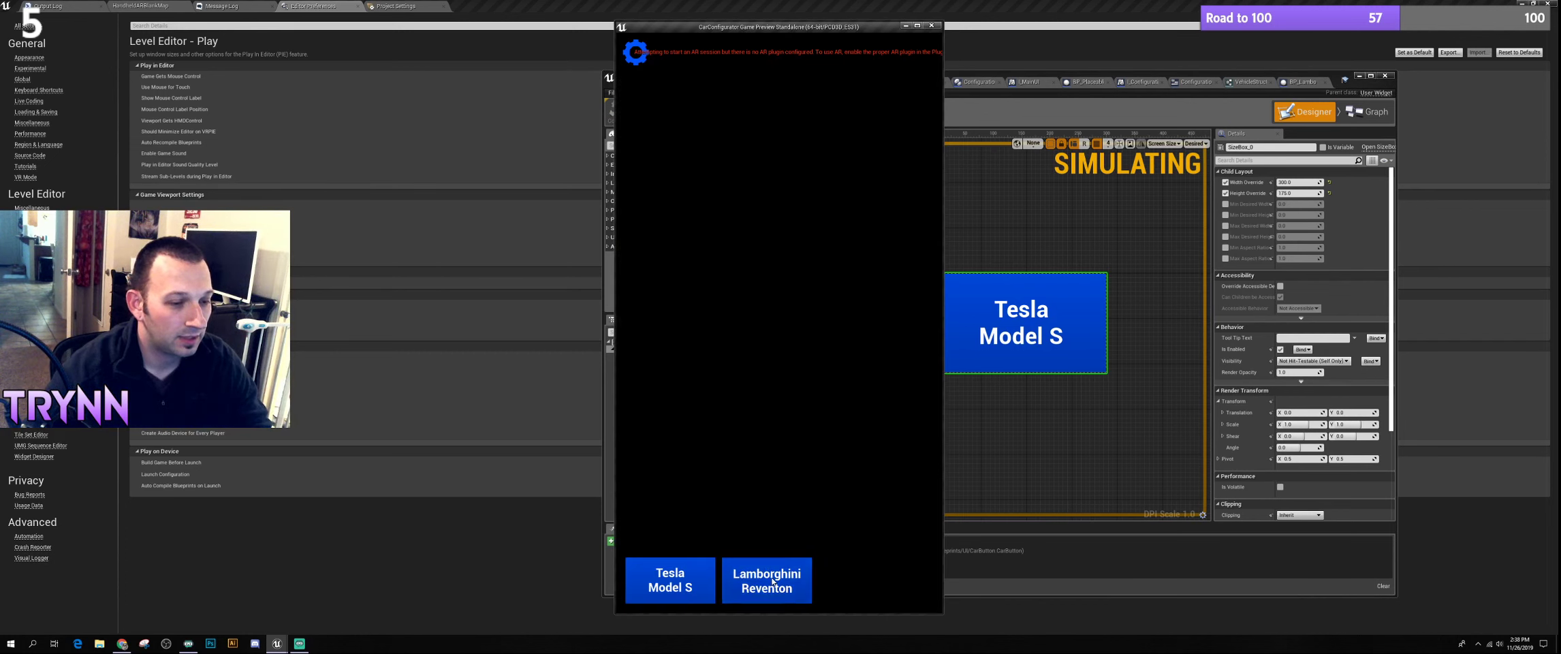
pyautogui.click(773, 583)
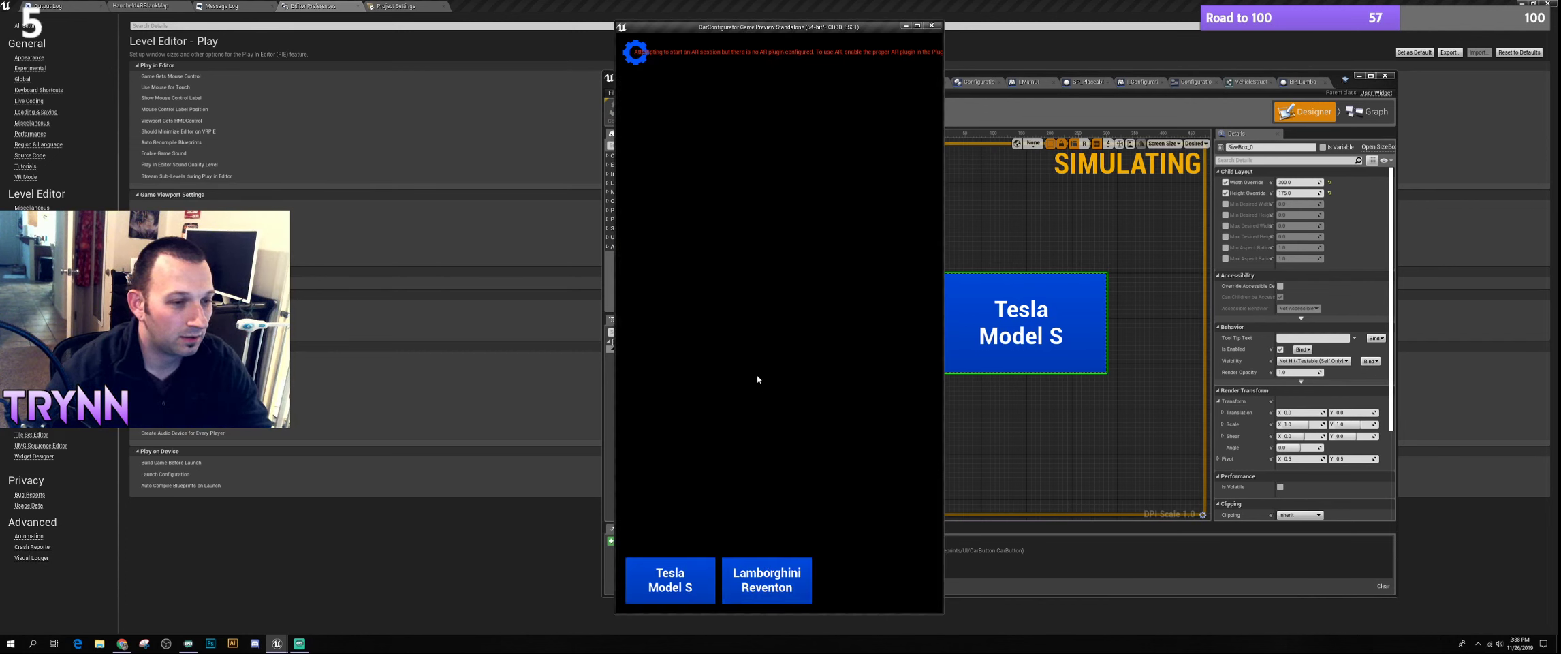
pyautogui.click(778, 371)
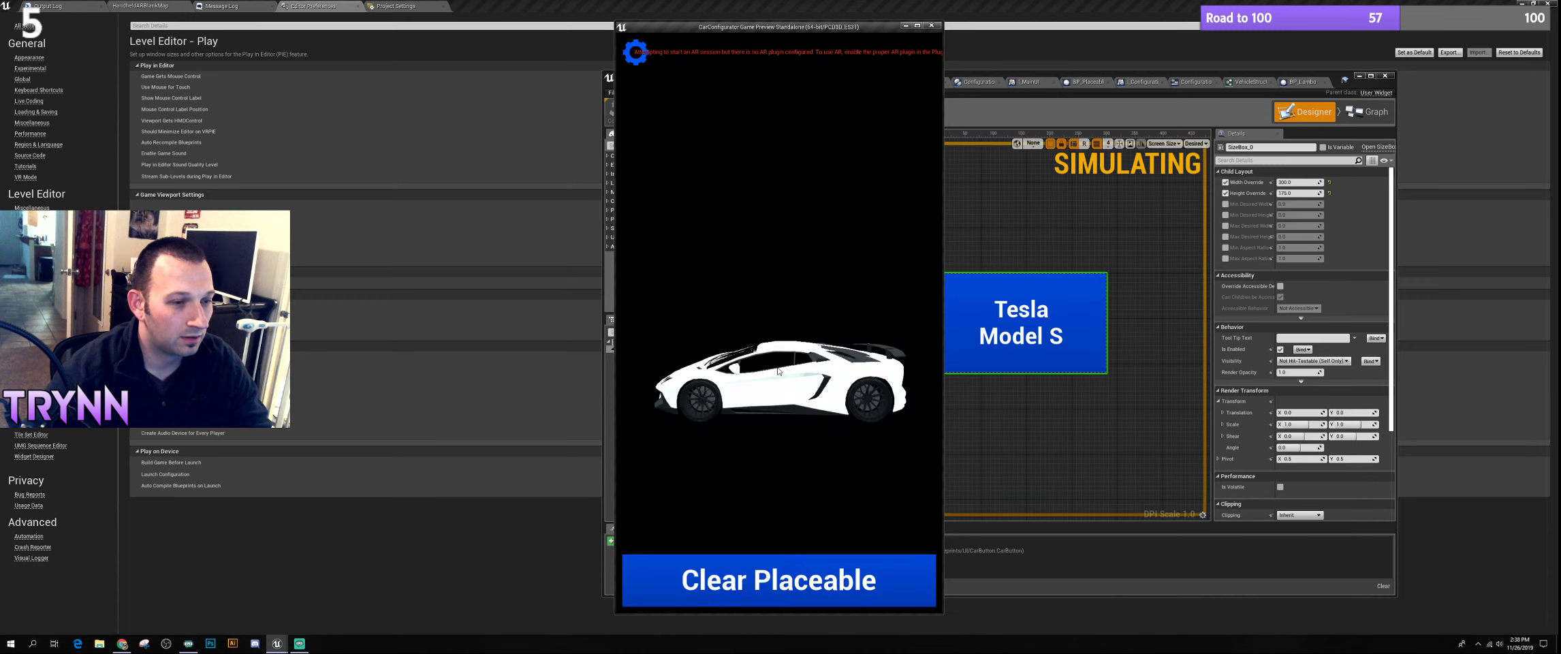
pyautogui.click(789, 597)
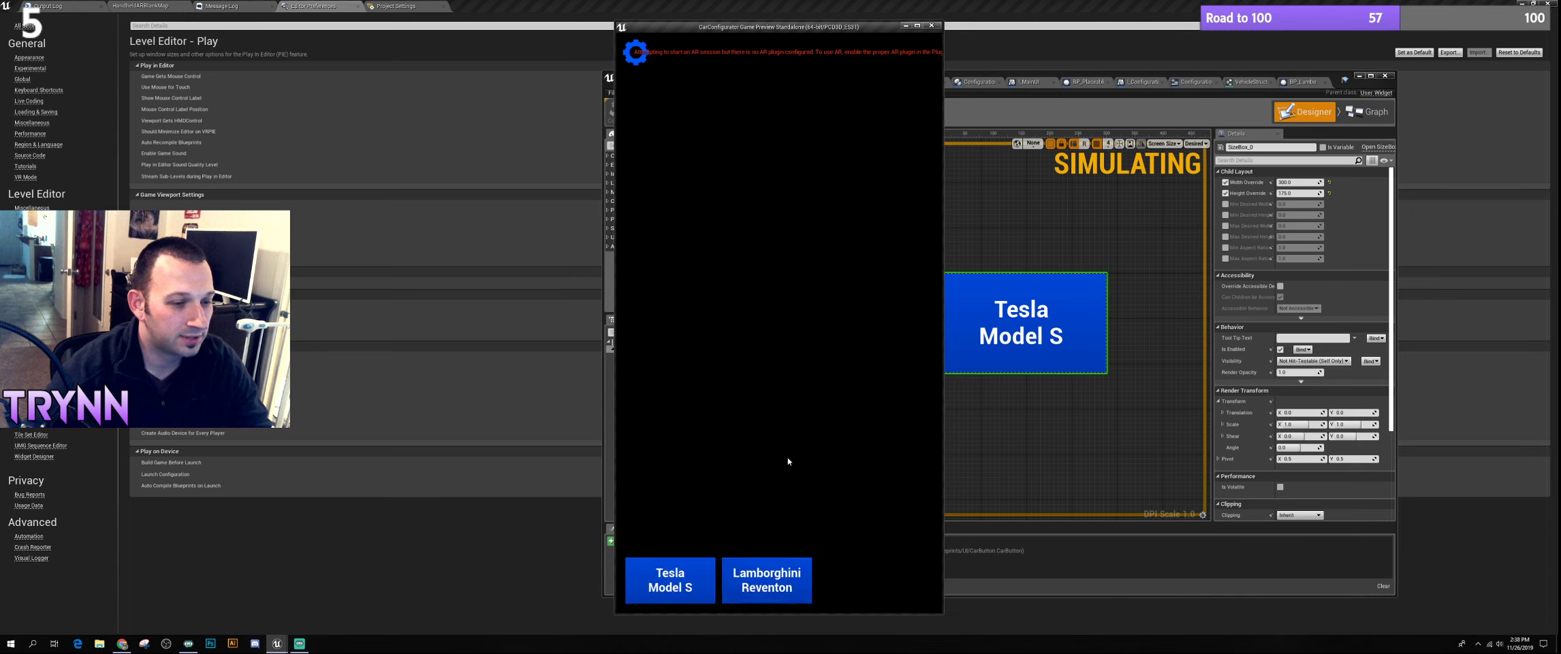
pyautogui.click(777, 339)
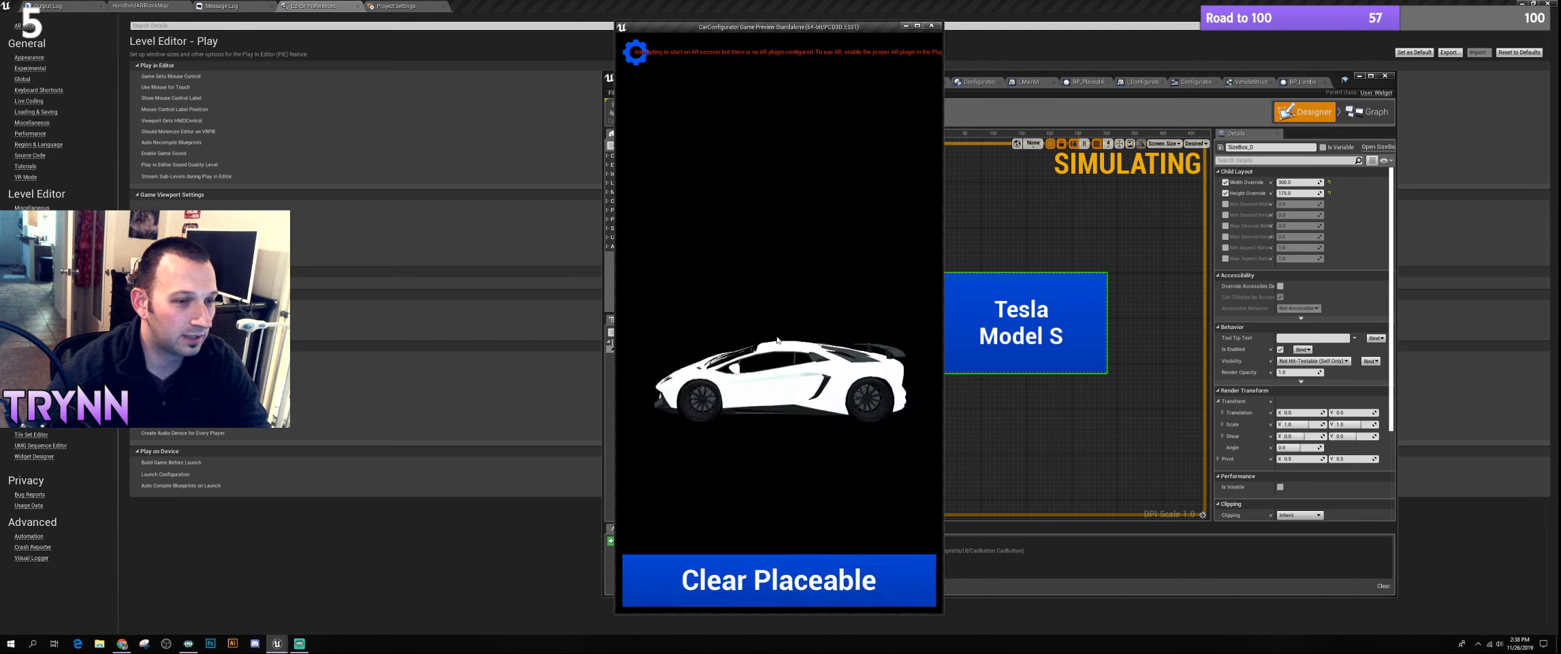
pyautogui.click(774, 584)
pyautogui.click(931, 25)
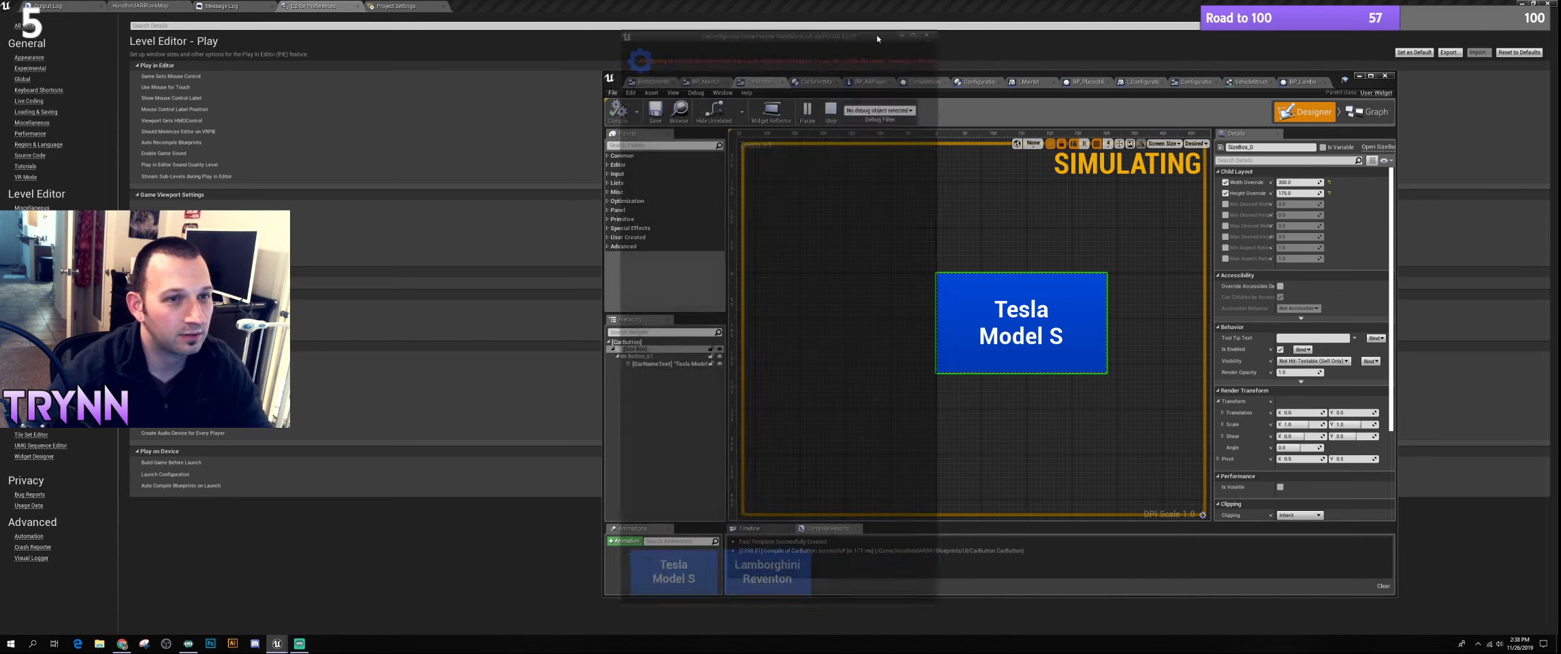
pyautogui.moveTo(1004, 79); pyautogui.dragTo(853, 75)
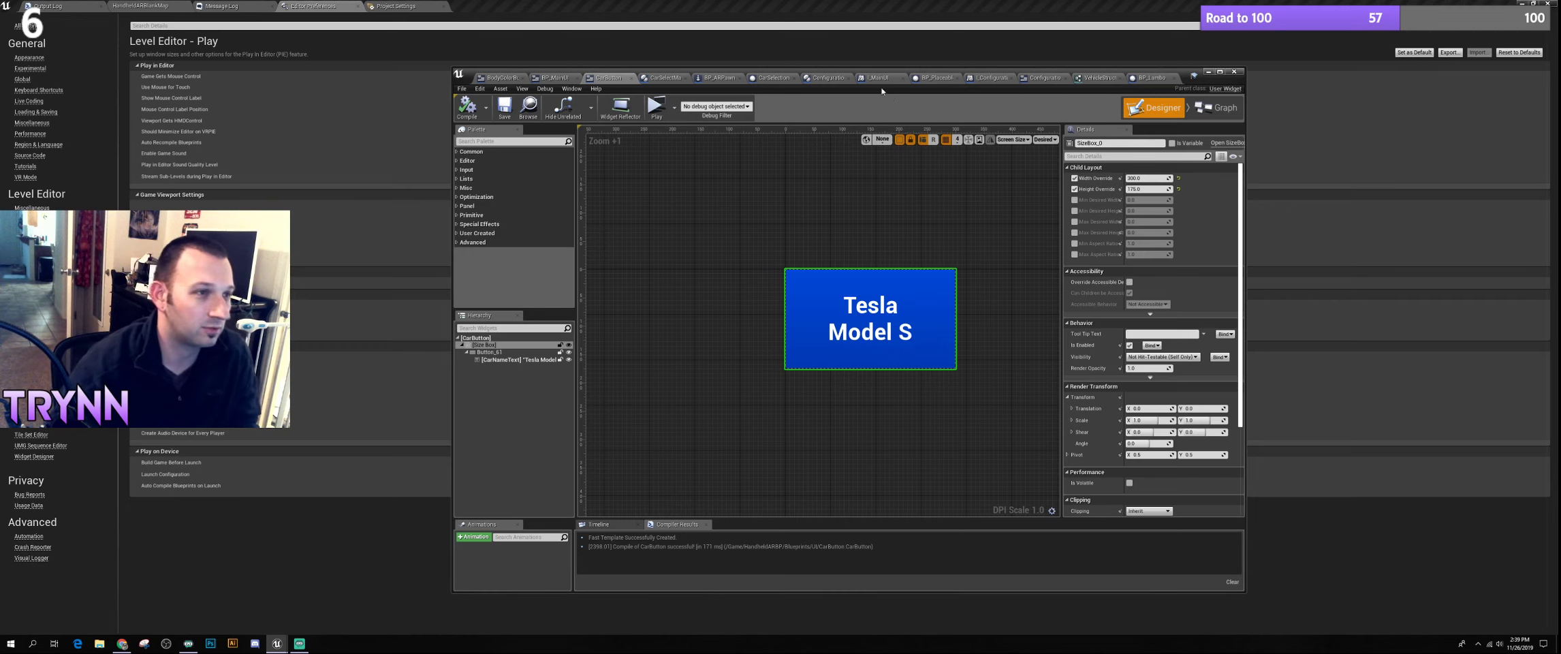
pyautogui.moveTo(878, 74); pyautogui.dragTo(797, 67)
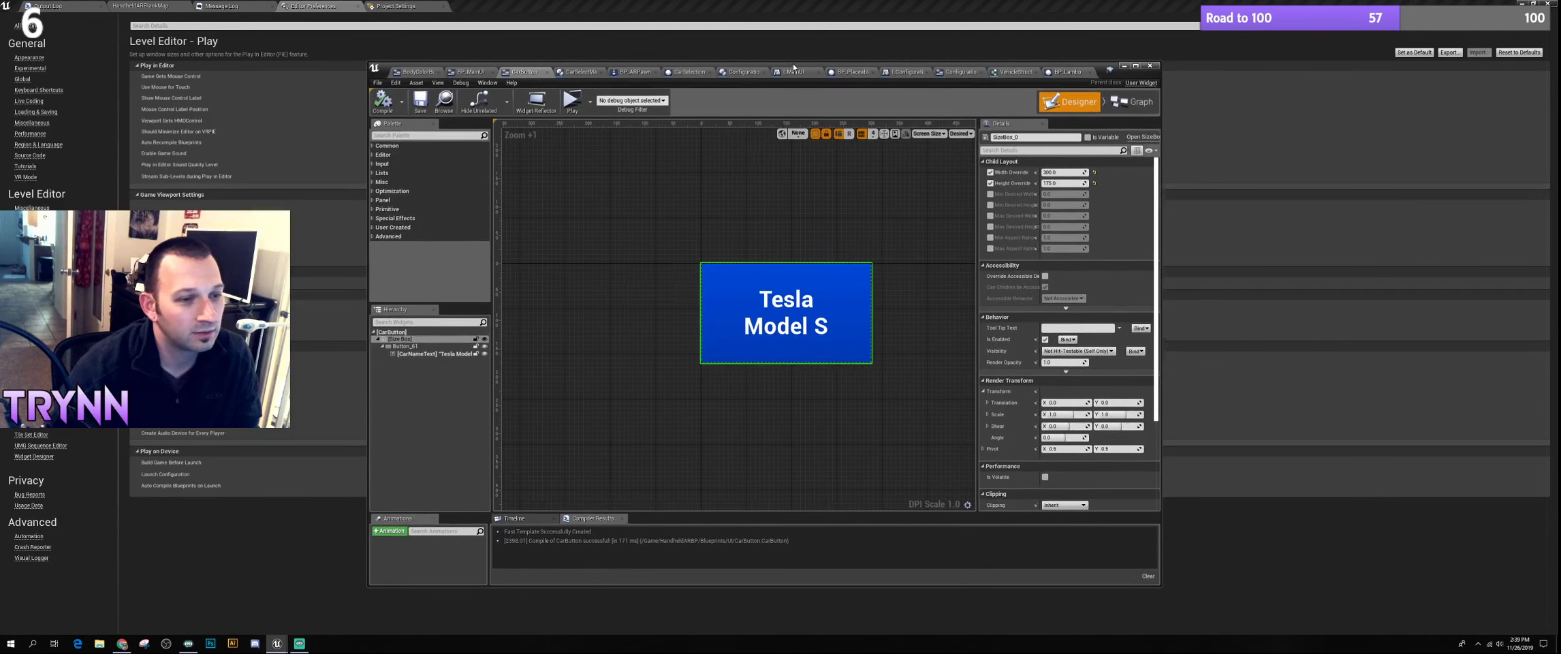
pyautogui.moveTo(918, 67); pyautogui.dragTo(928, 67)
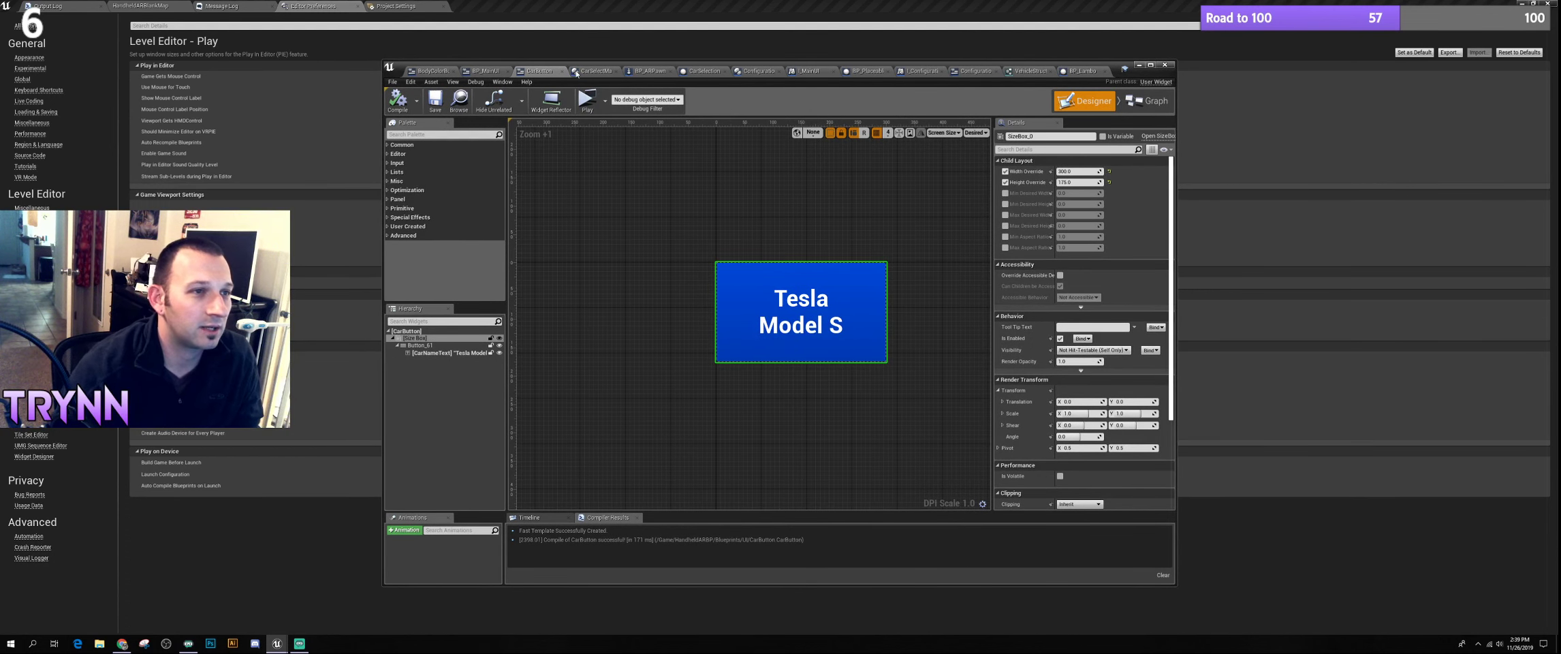
pyautogui.moveTo(693, 69); pyautogui.dragTo(660, 62)
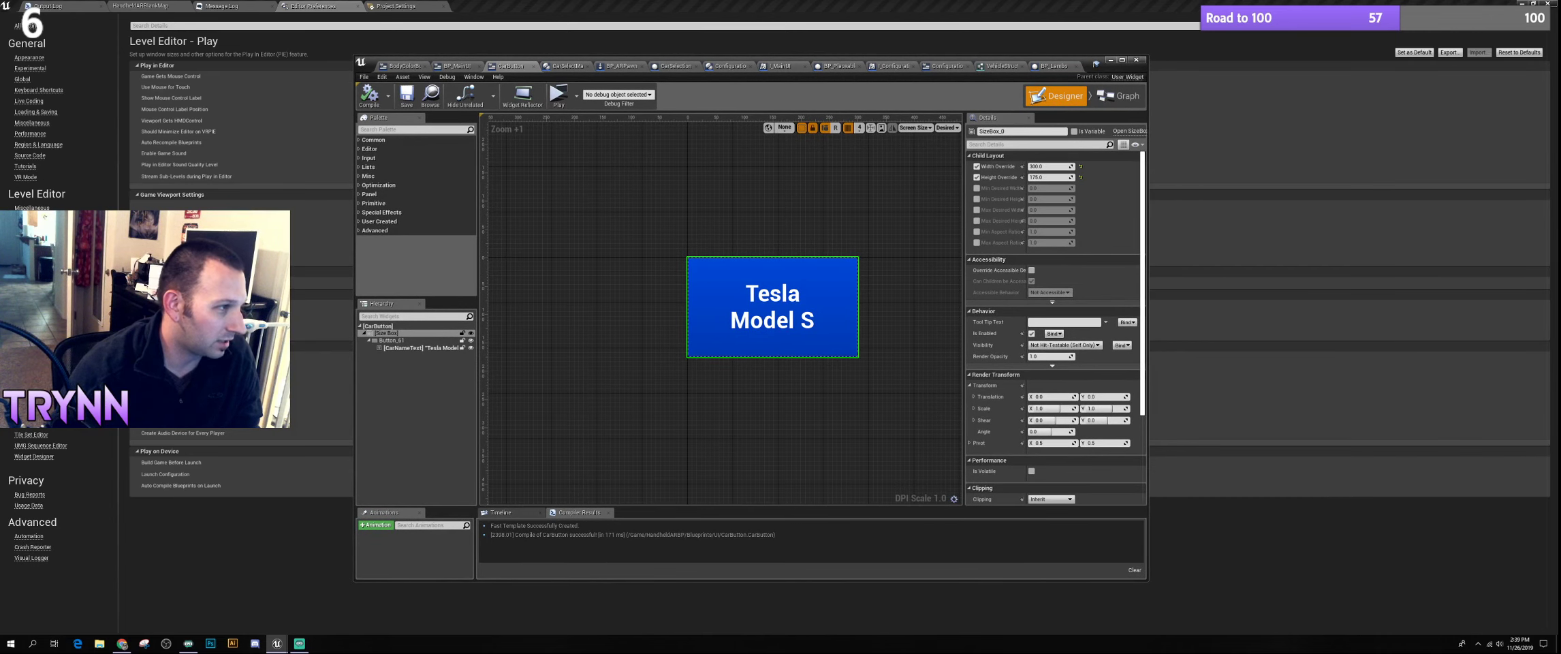
# Switch from the editor preferences back to the level editor and move the widget editor clear of the content browsers
pyautogui.click(75, 6)
pyautogui.click(153, 6)
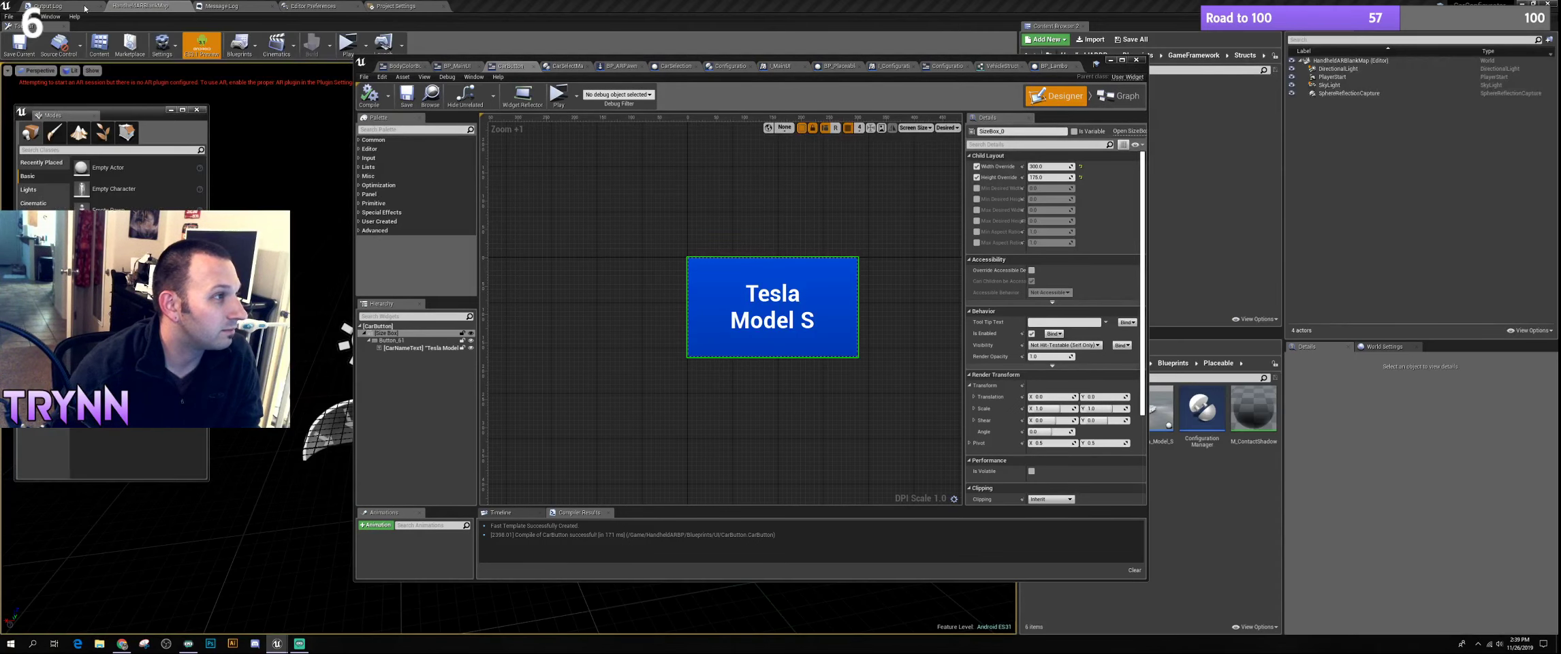
pyautogui.click(75, 7)
pyautogui.click(218, 6)
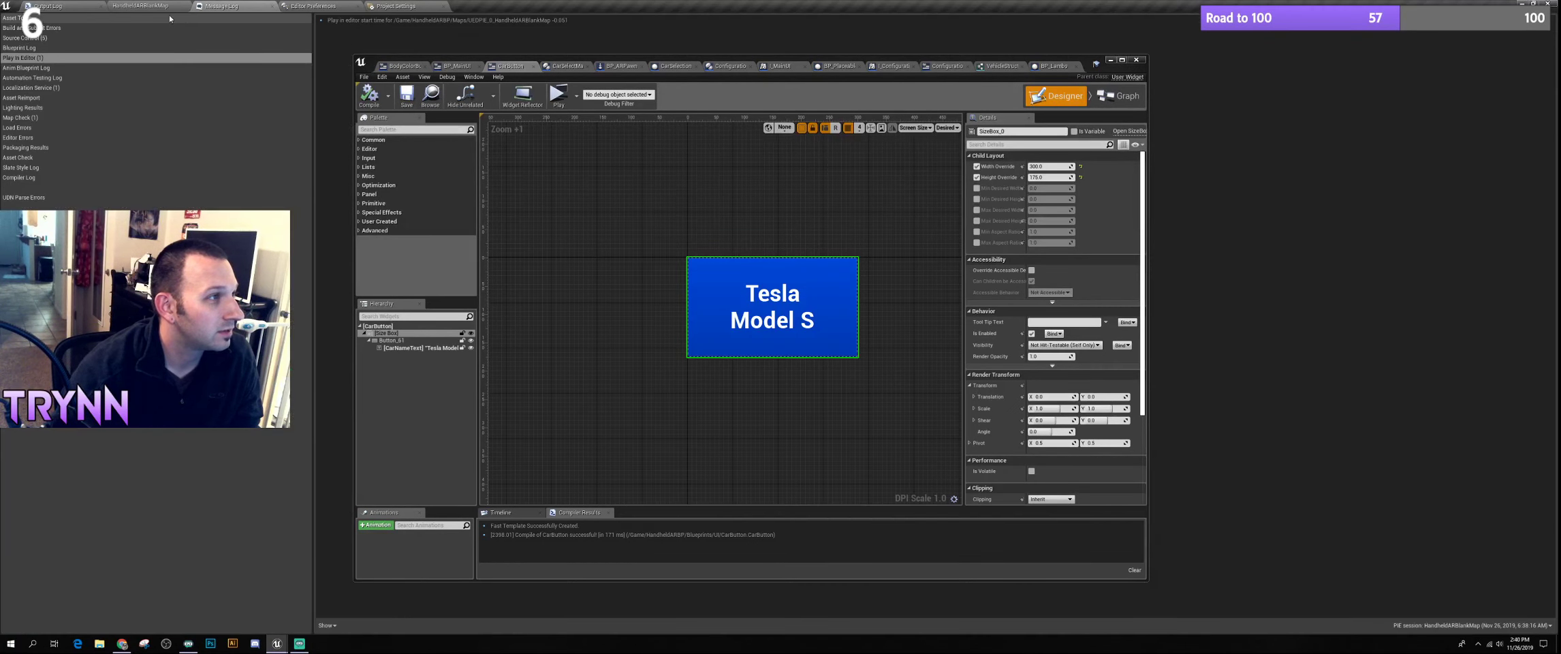
pyautogui.click(153, 6)
pyautogui.click(313, 6)
pyautogui.click(228, 6)
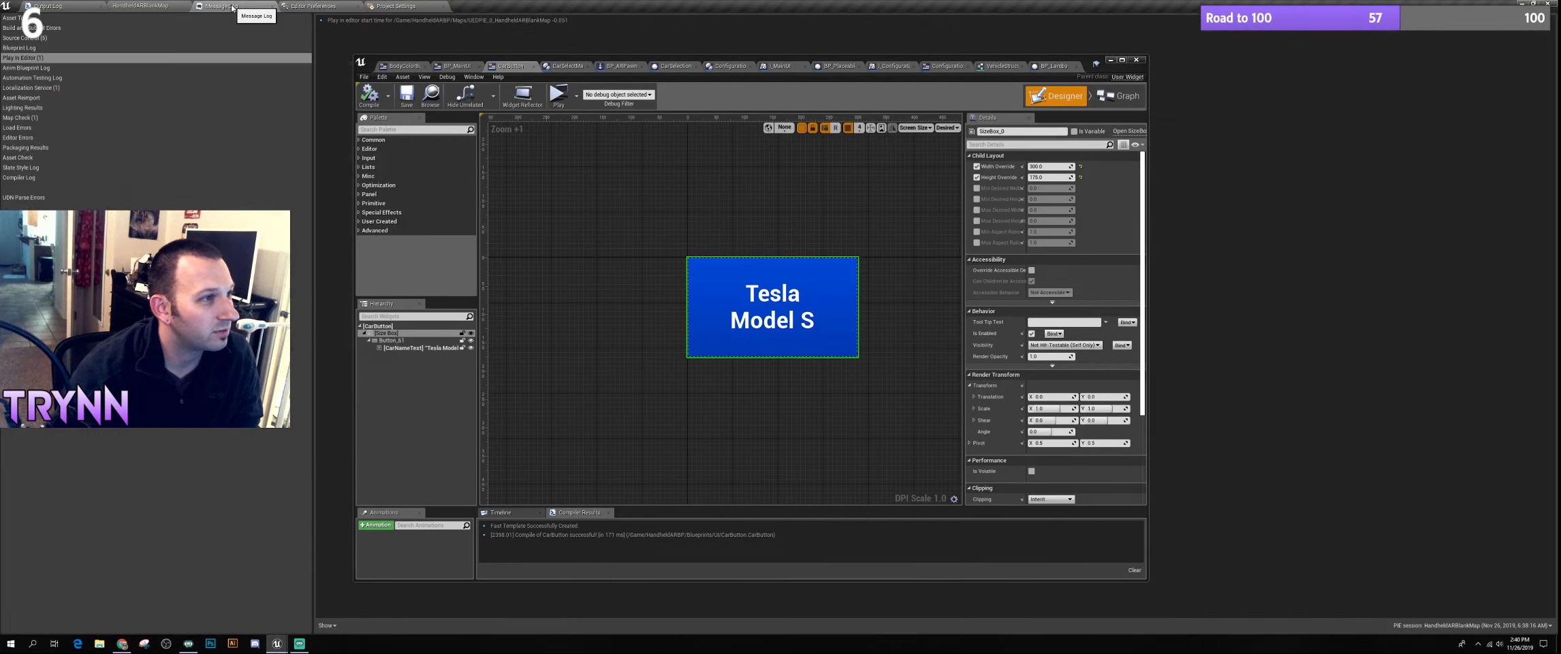
pyautogui.click(402, 7)
pyautogui.click(313, 7)
pyautogui.click(225, 6)
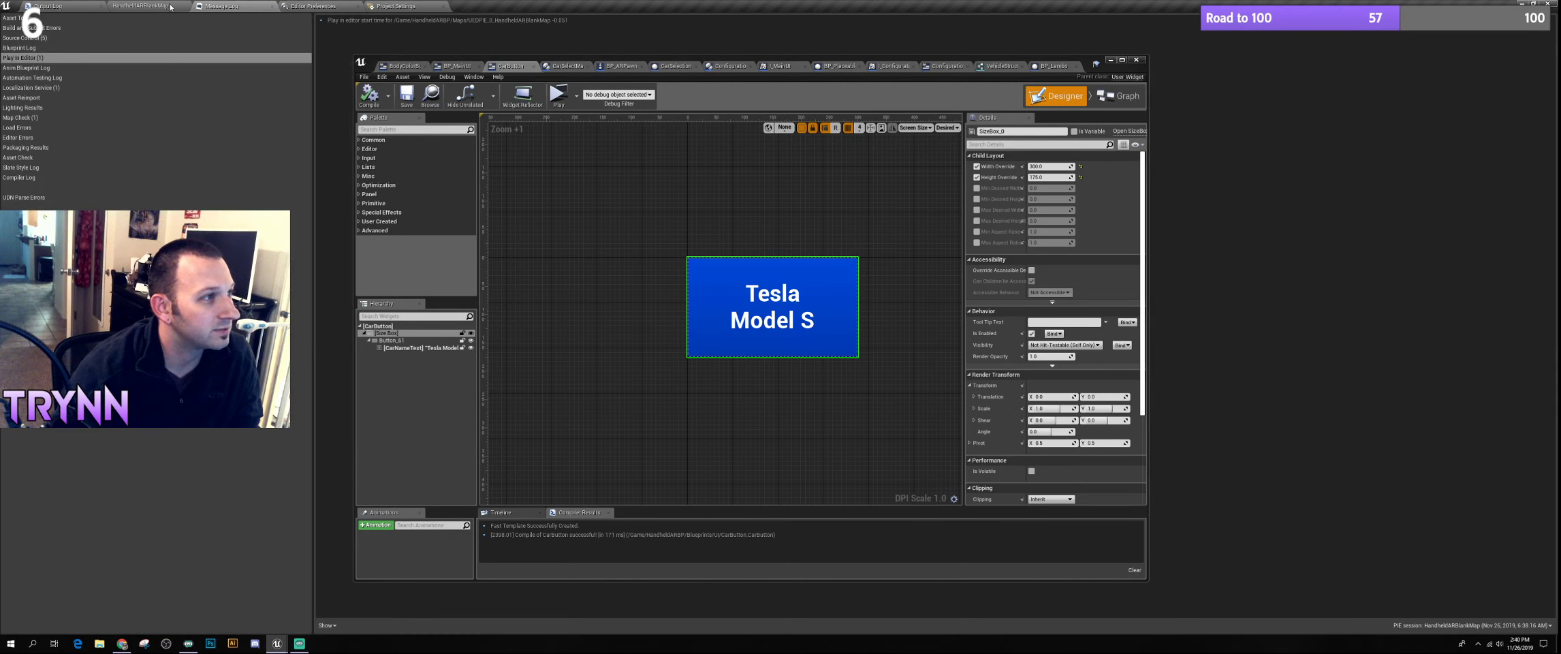
pyautogui.click(170, 7)
pyautogui.click(49, 6)
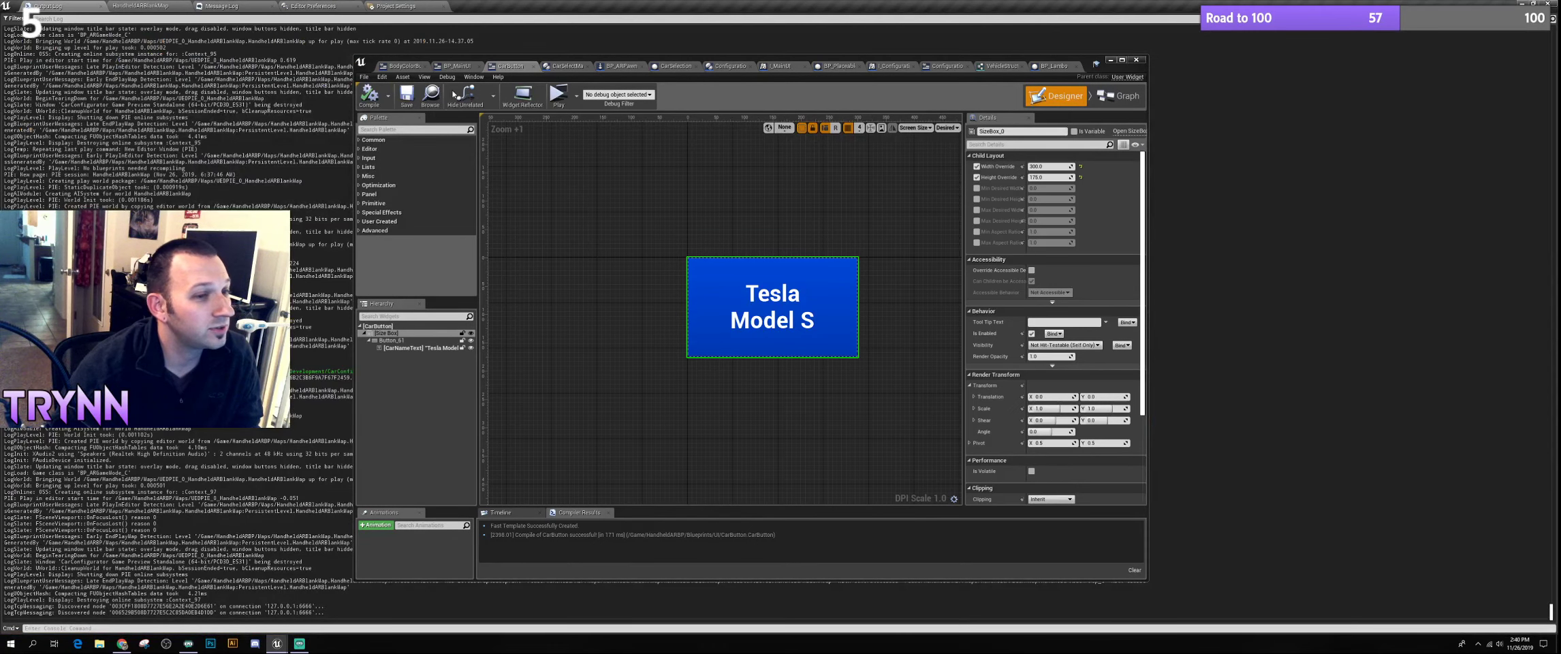
pyautogui.click(150, 11)
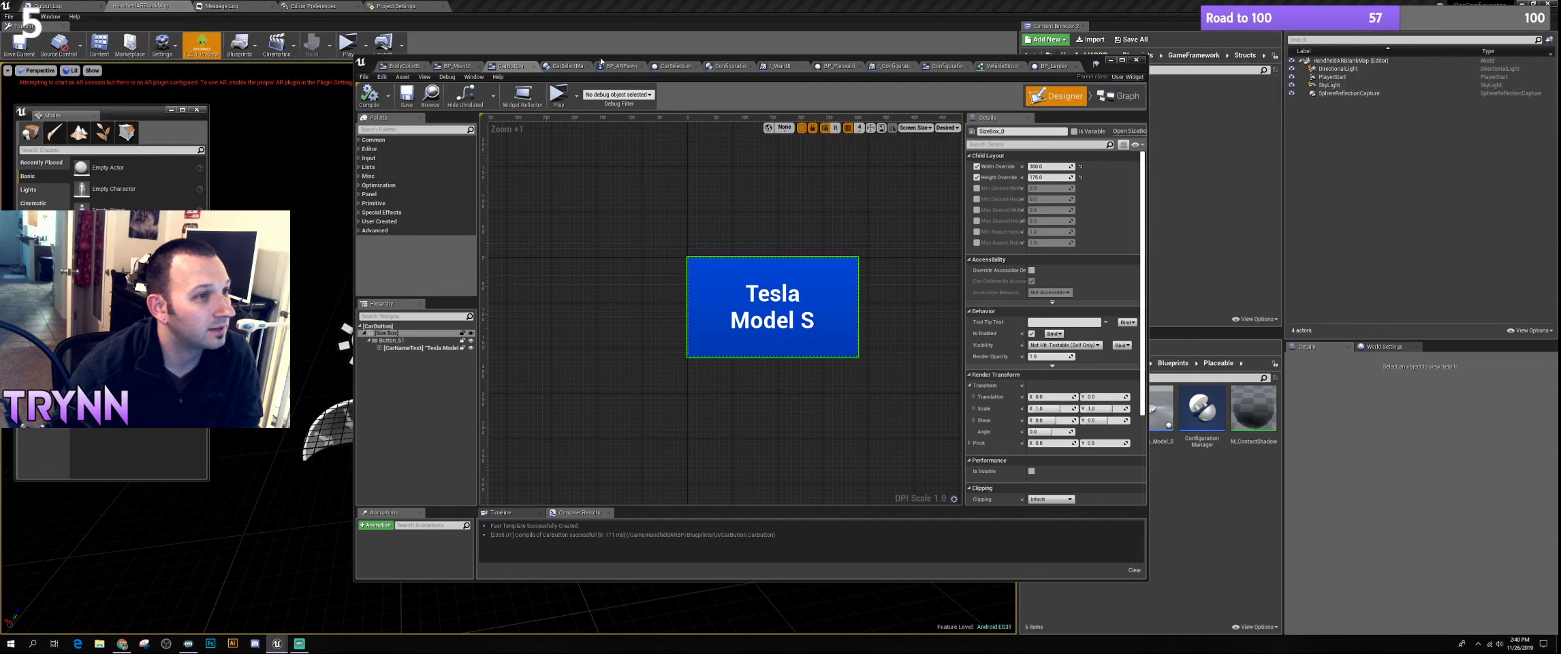
pyautogui.moveTo(612, 62); pyautogui.dragTo(468, 92)
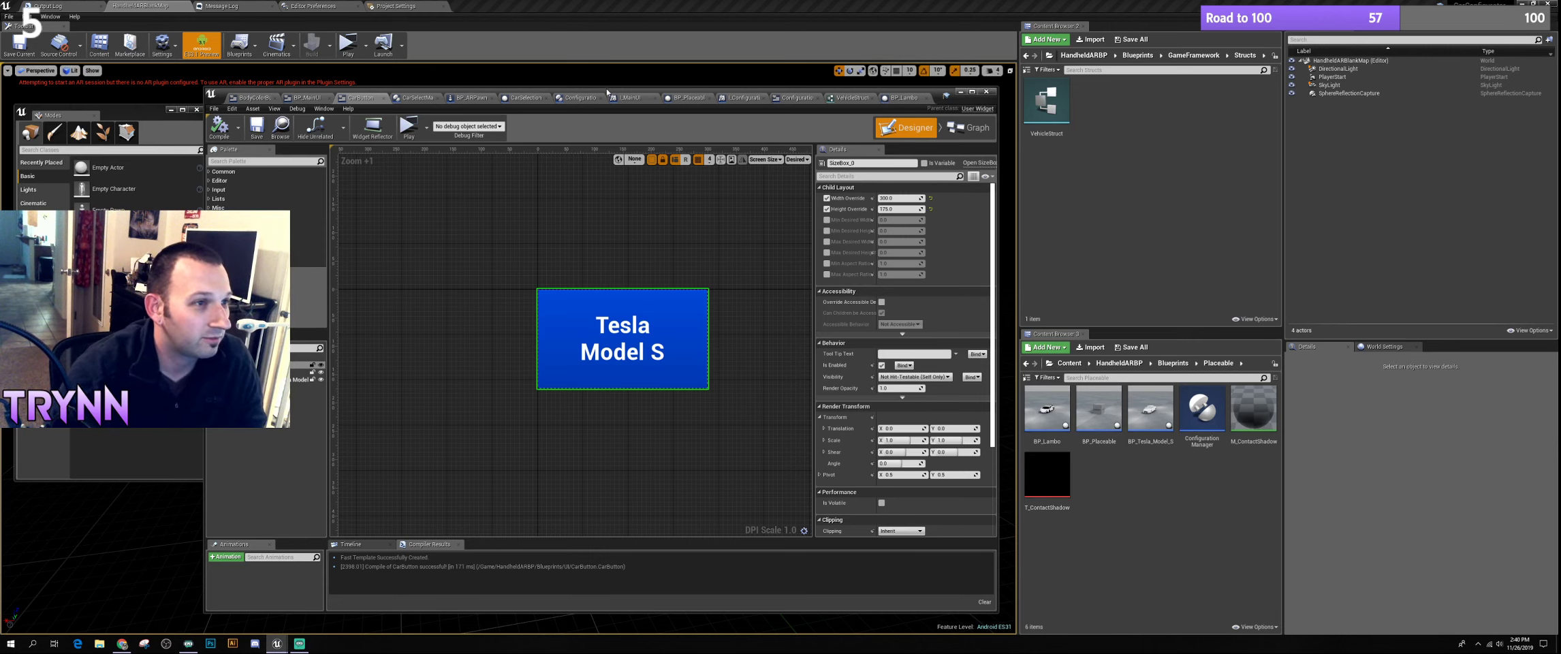
pyautogui.moveTo(607, 92); pyautogui.dragTo(568, 90)
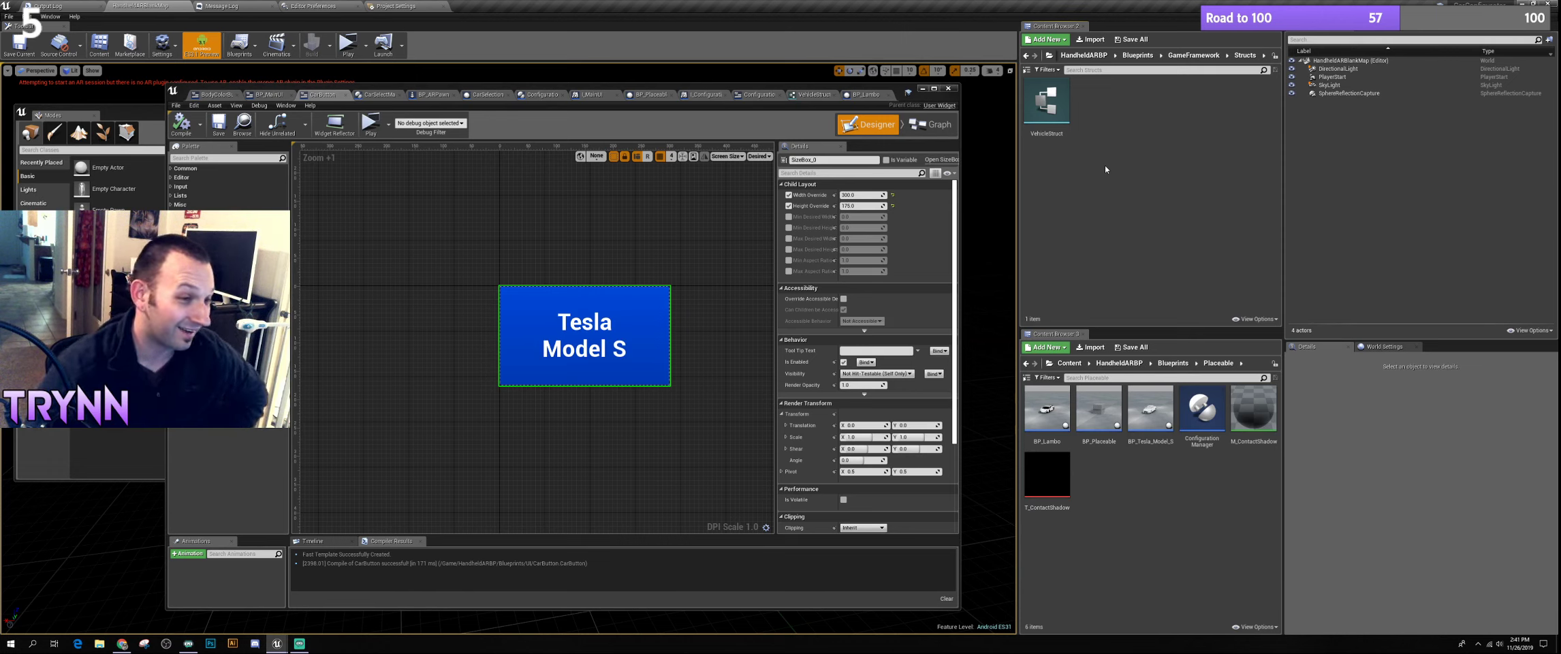
pyautogui.moveTo(645, 91); pyautogui.dragTo(594, 81)
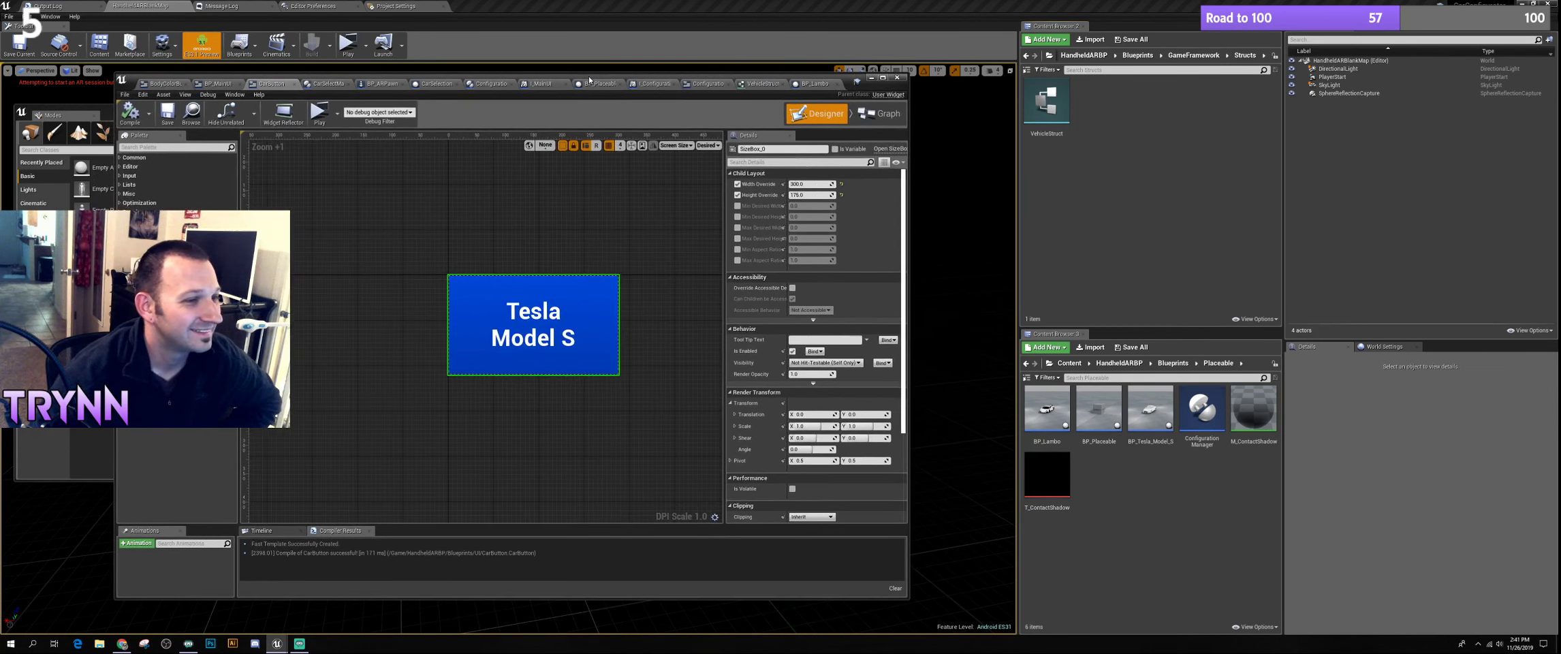
pyautogui.moveTo(557, 200); pyautogui.dragTo(565, 250, button='right')
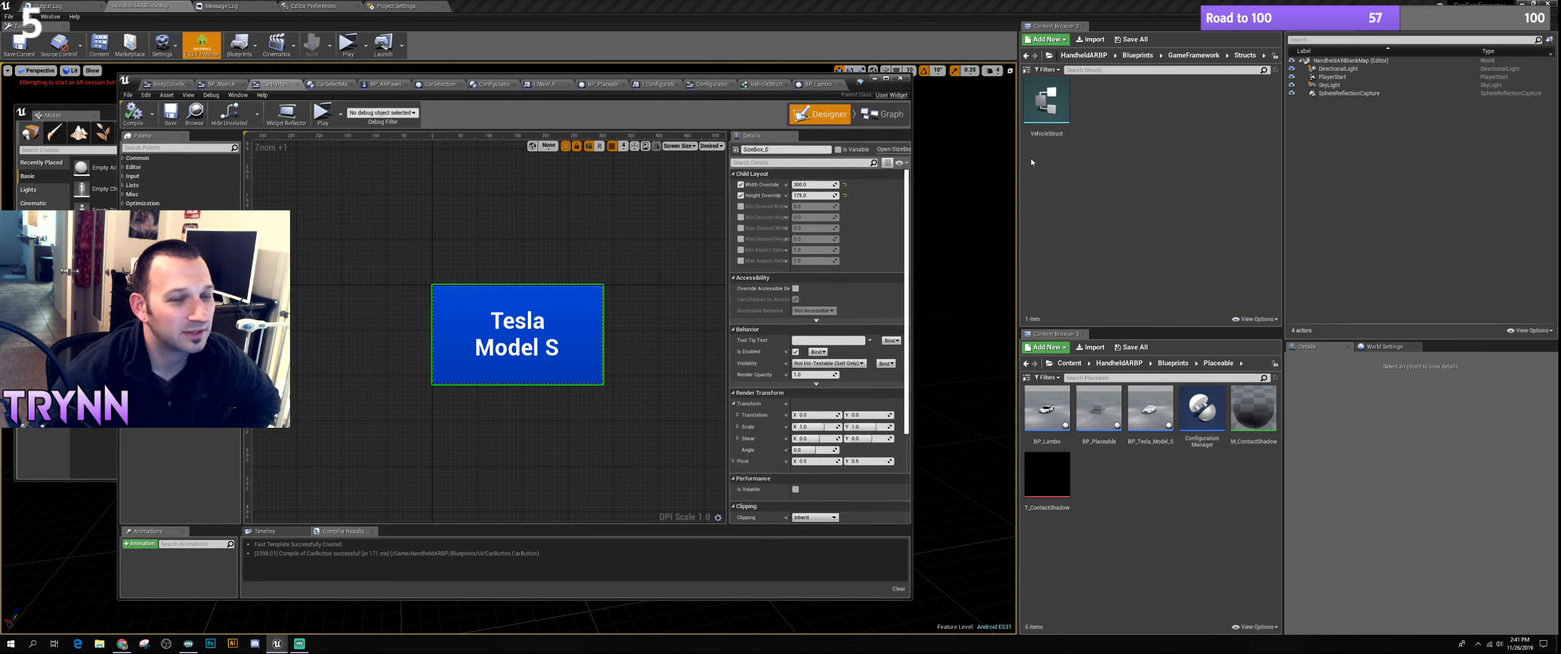
pyautogui.click(1127, 186)
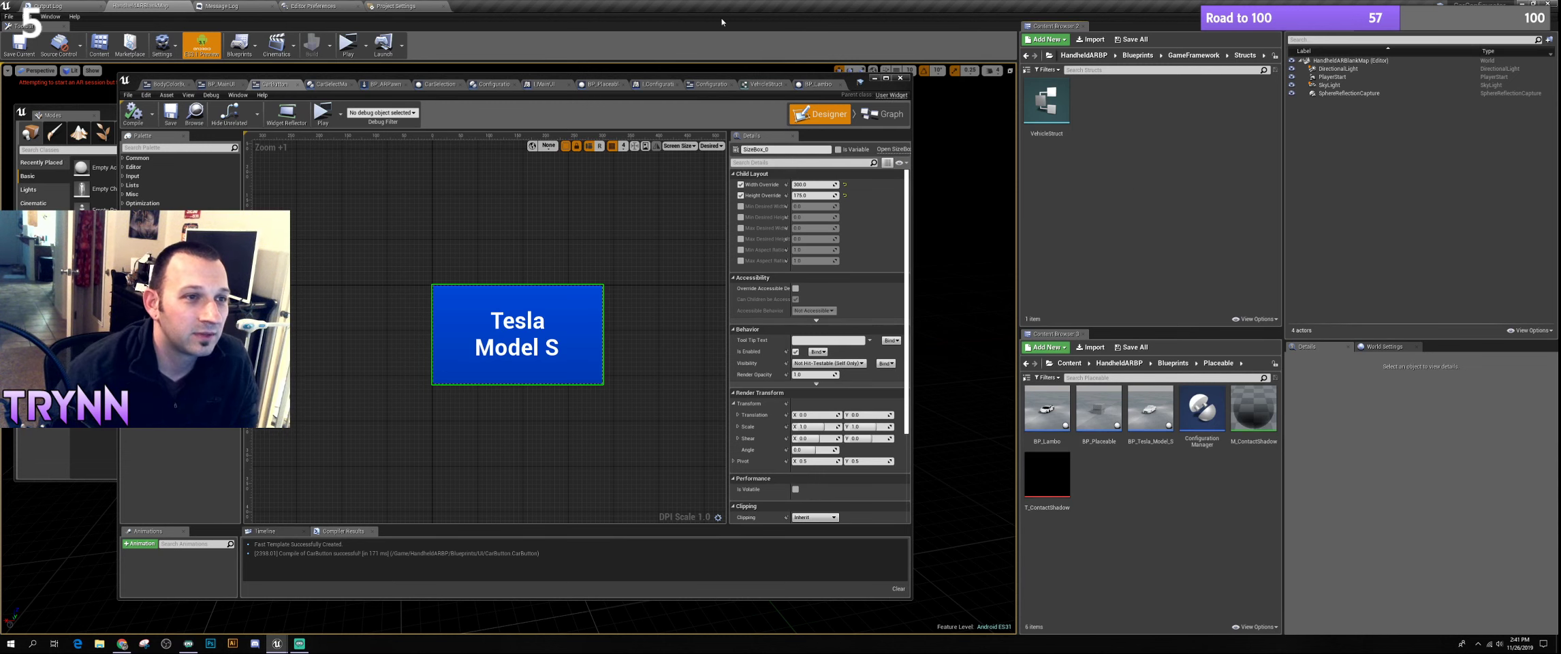
pyautogui.moveTo(716, 72); pyautogui.dragTo(708, 73)
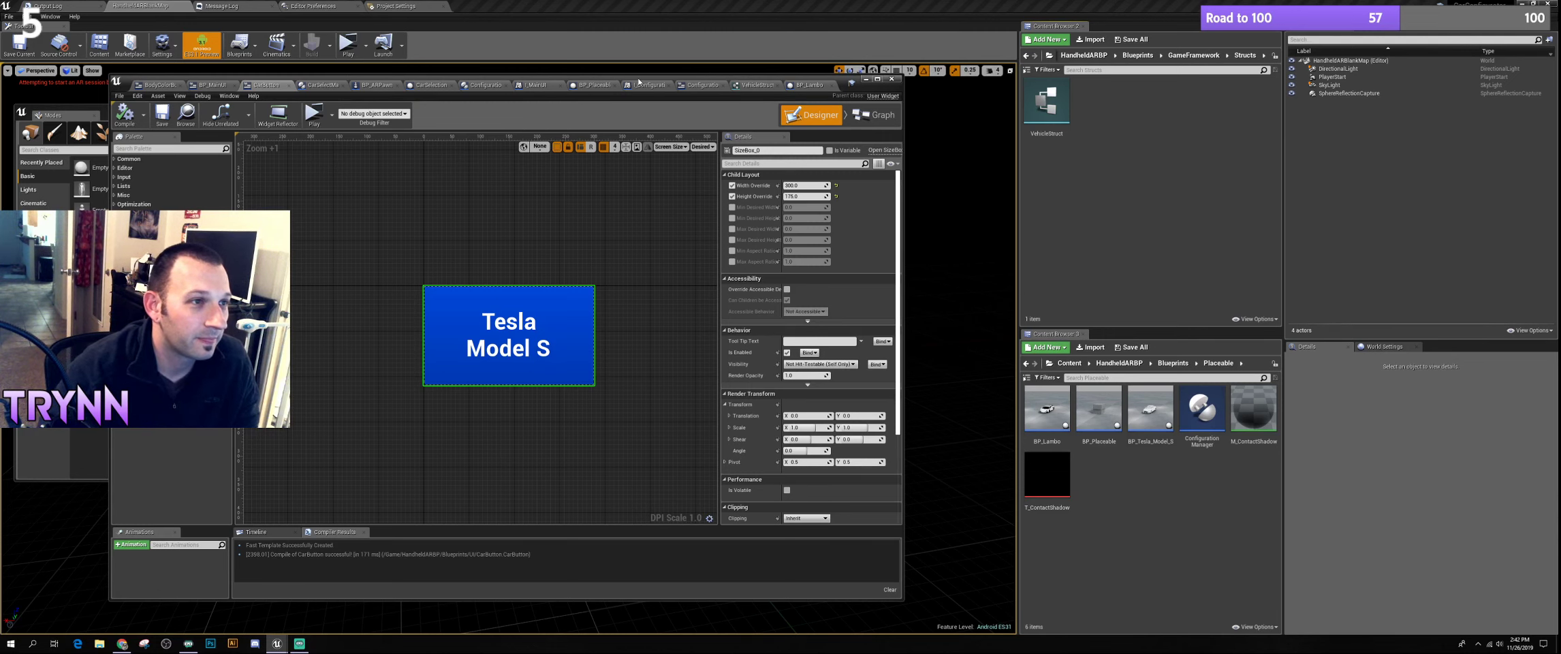
pyautogui.moveTo(638, 82); pyautogui.dragTo(626, 77)
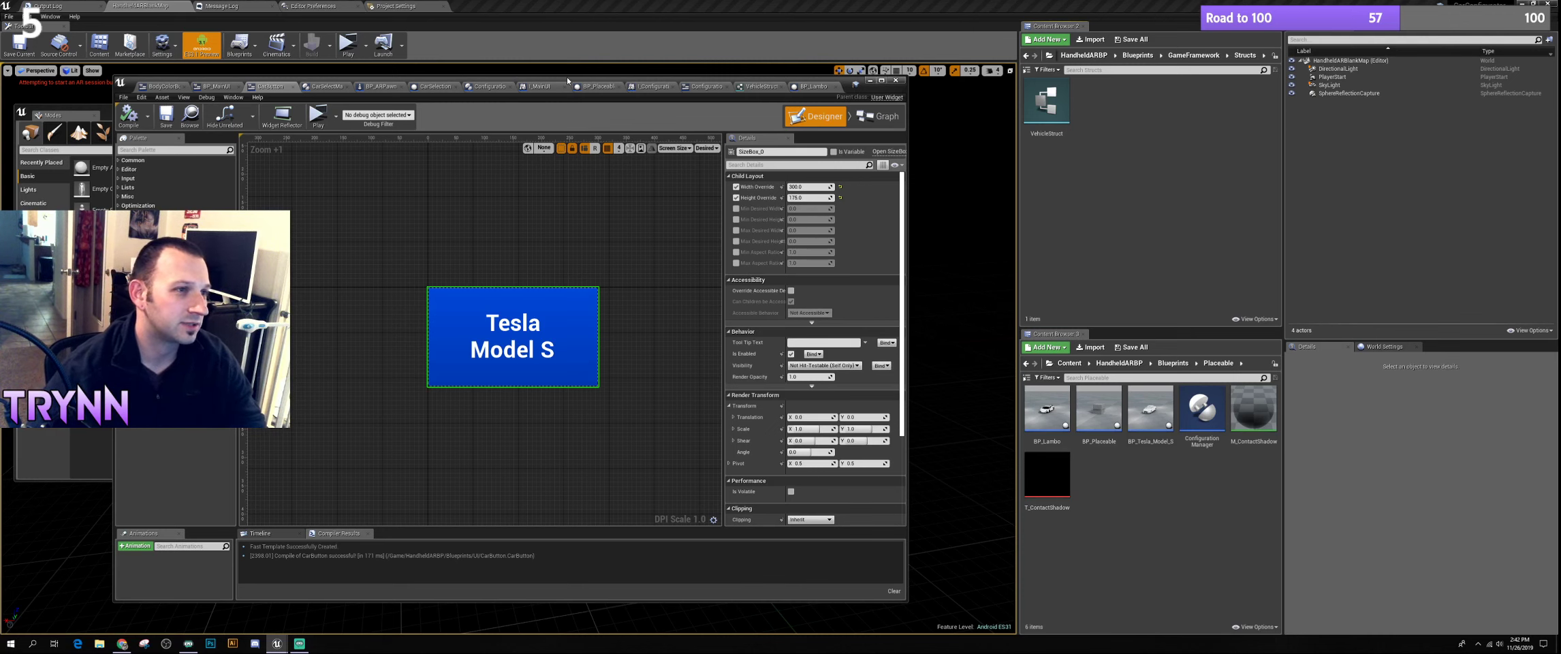
pyautogui.moveTo(567, 81); pyautogui.dragTo(582, 80)
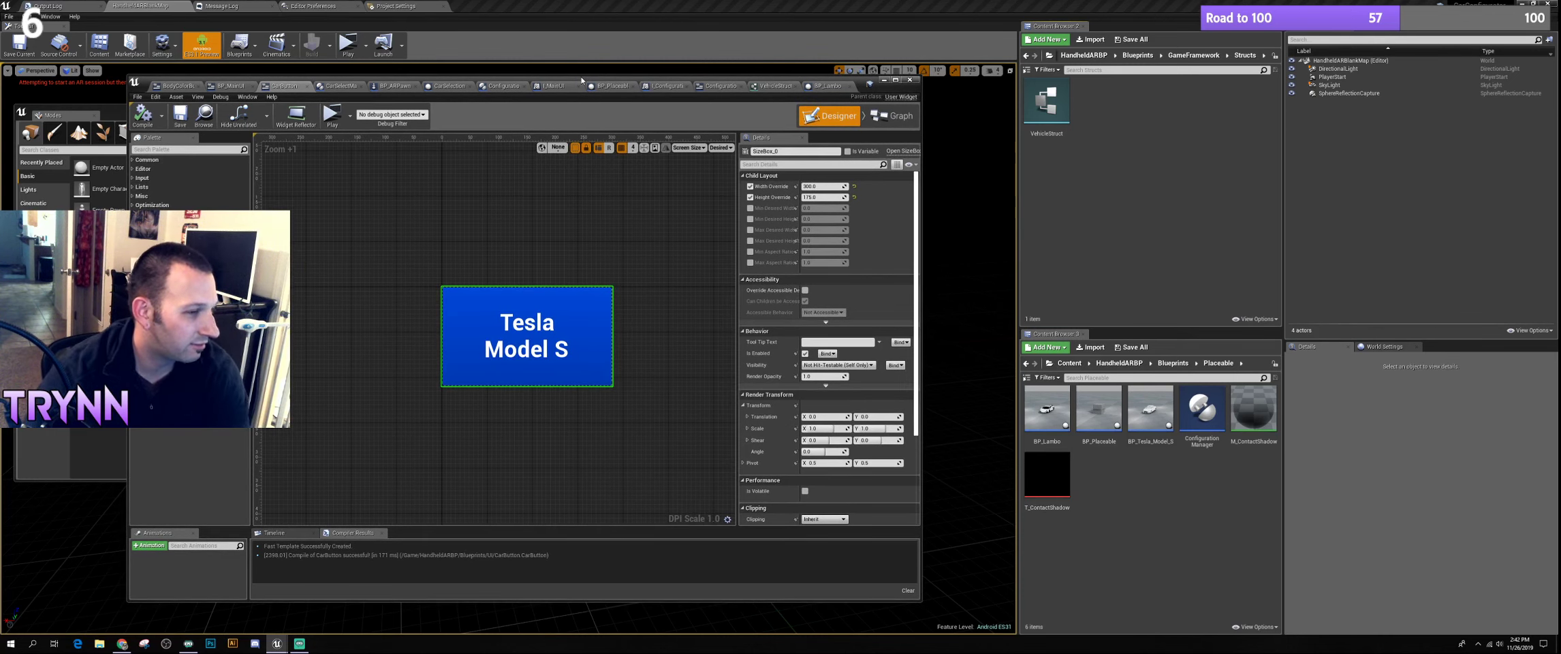
pyautogui.moveTo(553, 82); pyautogui.dragTo(548, 72)
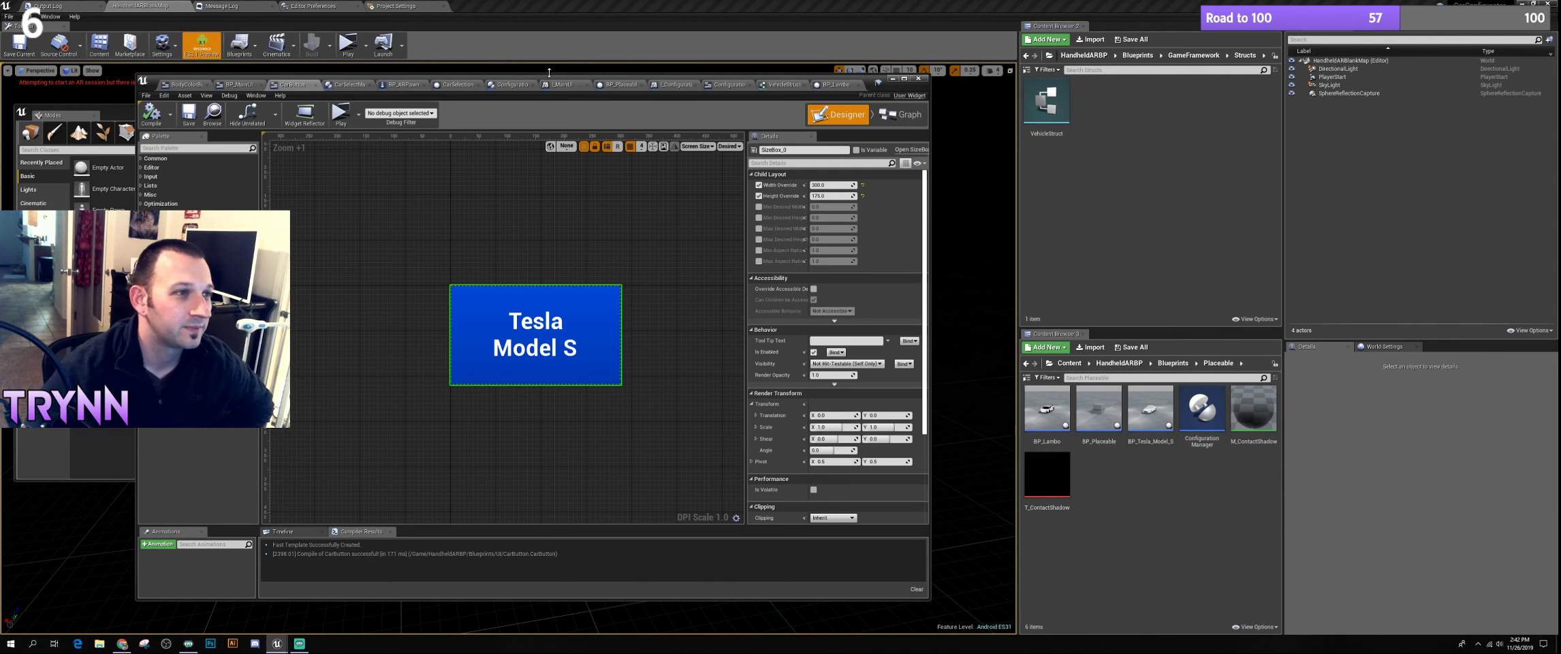
pyautogui.moveTo(552, 81); pyautogui.dragTo(545, 81)
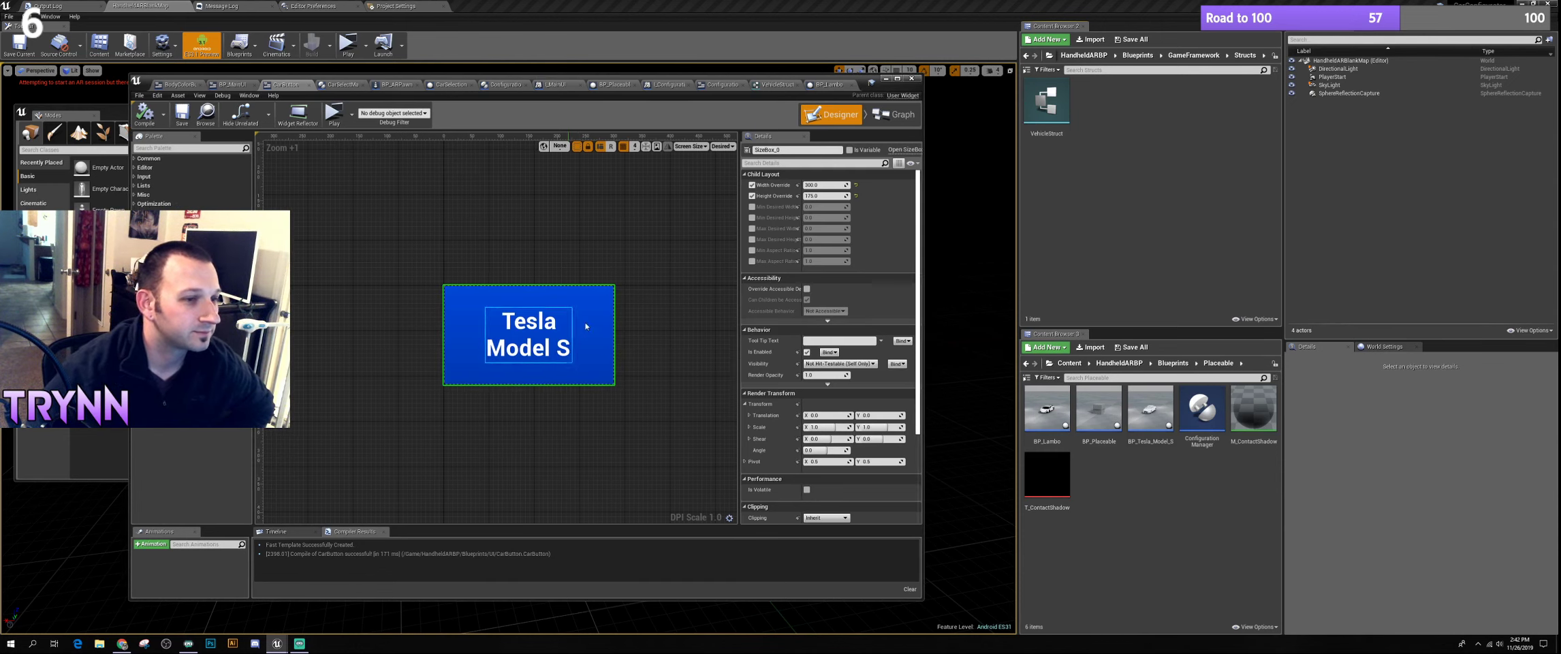
pyautogui.scroll(-3, 558, 306)
pyautogui.scroll(3, 559, 307)
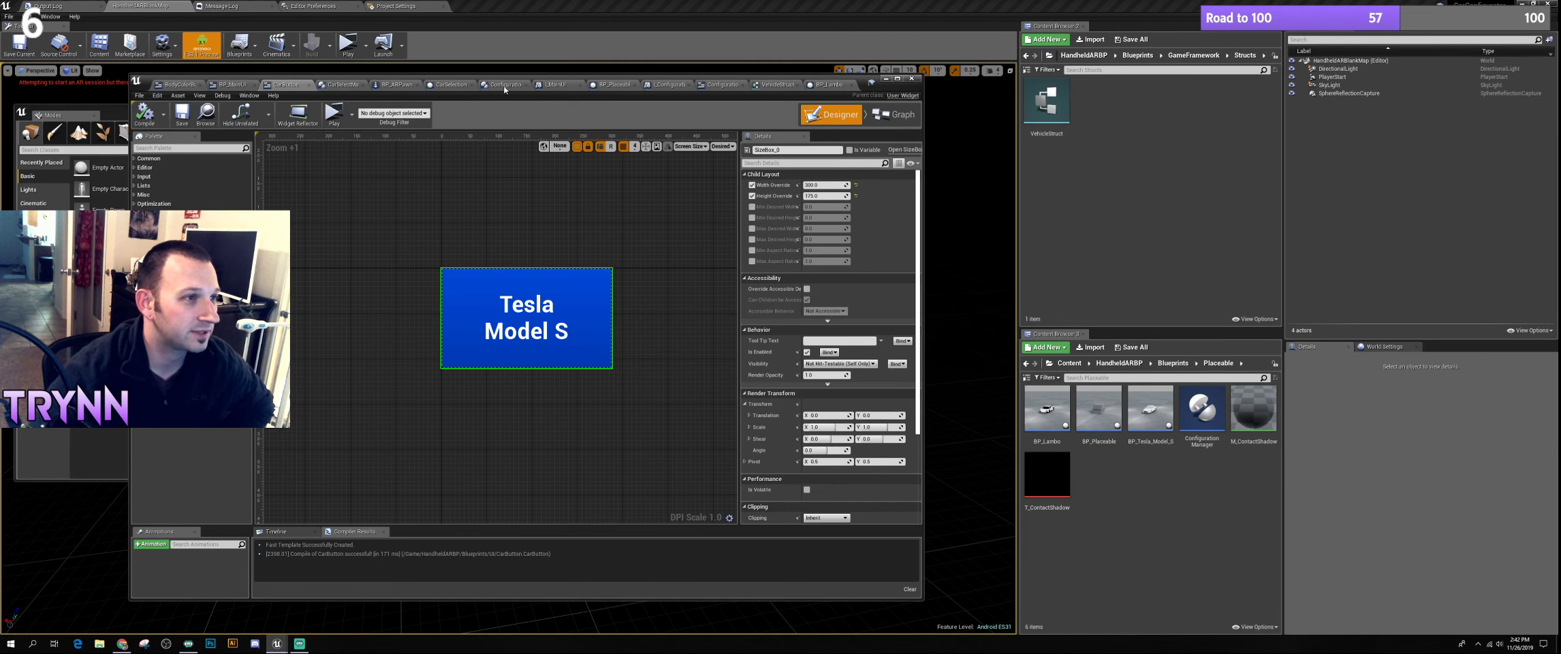
pyautogui.moveTo(497, 78); pyautogui.dragTo(498, 79)
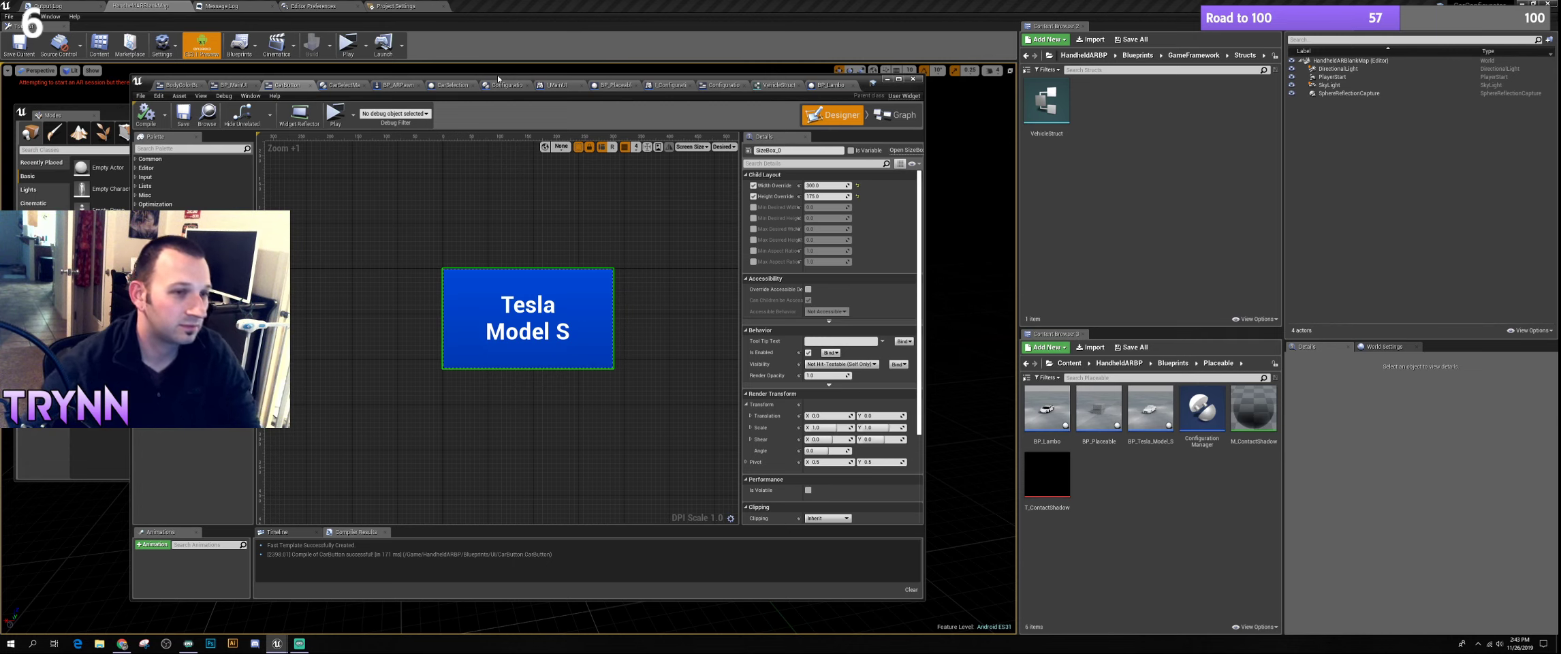
pyautogui.moveTo(569, 80); pyautogui.dragTo(587, 86)
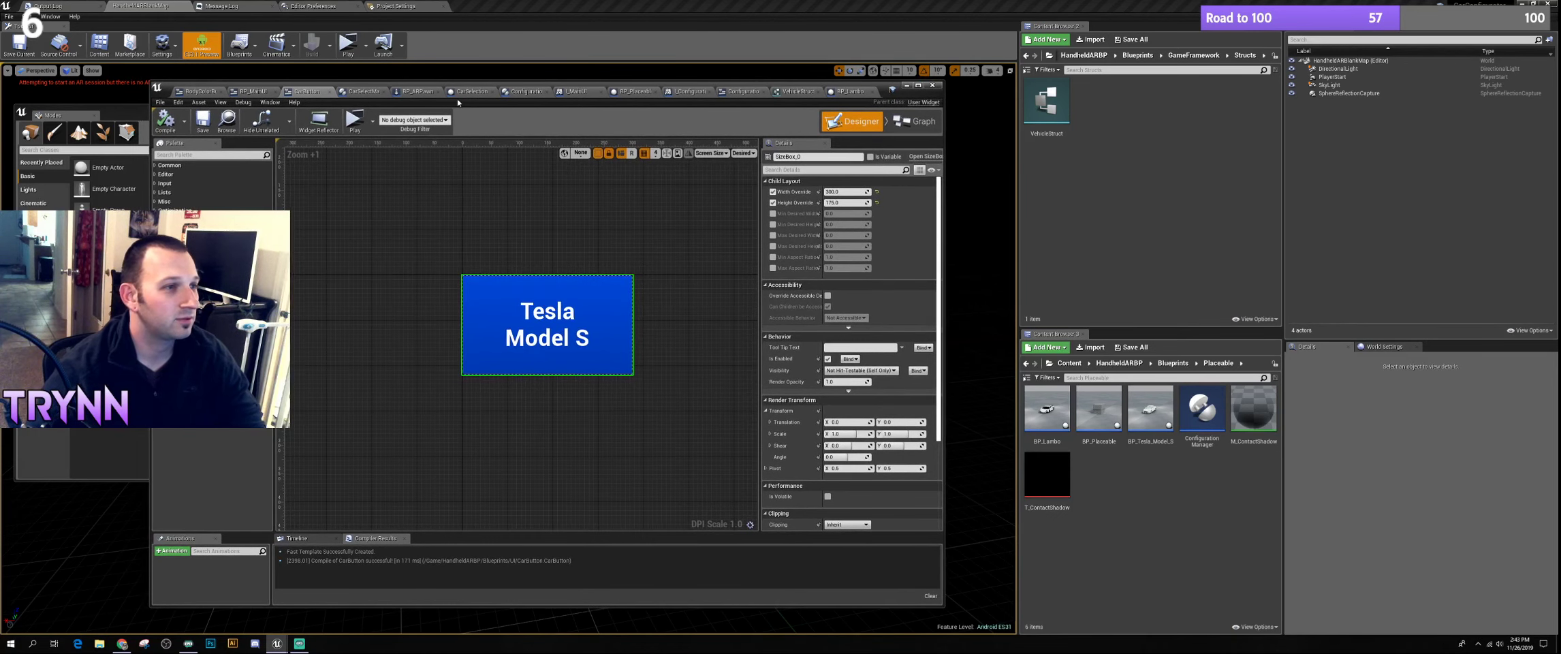
pyautogui.moveTo(449, 88); pyautogui.dragTo(450, 87)
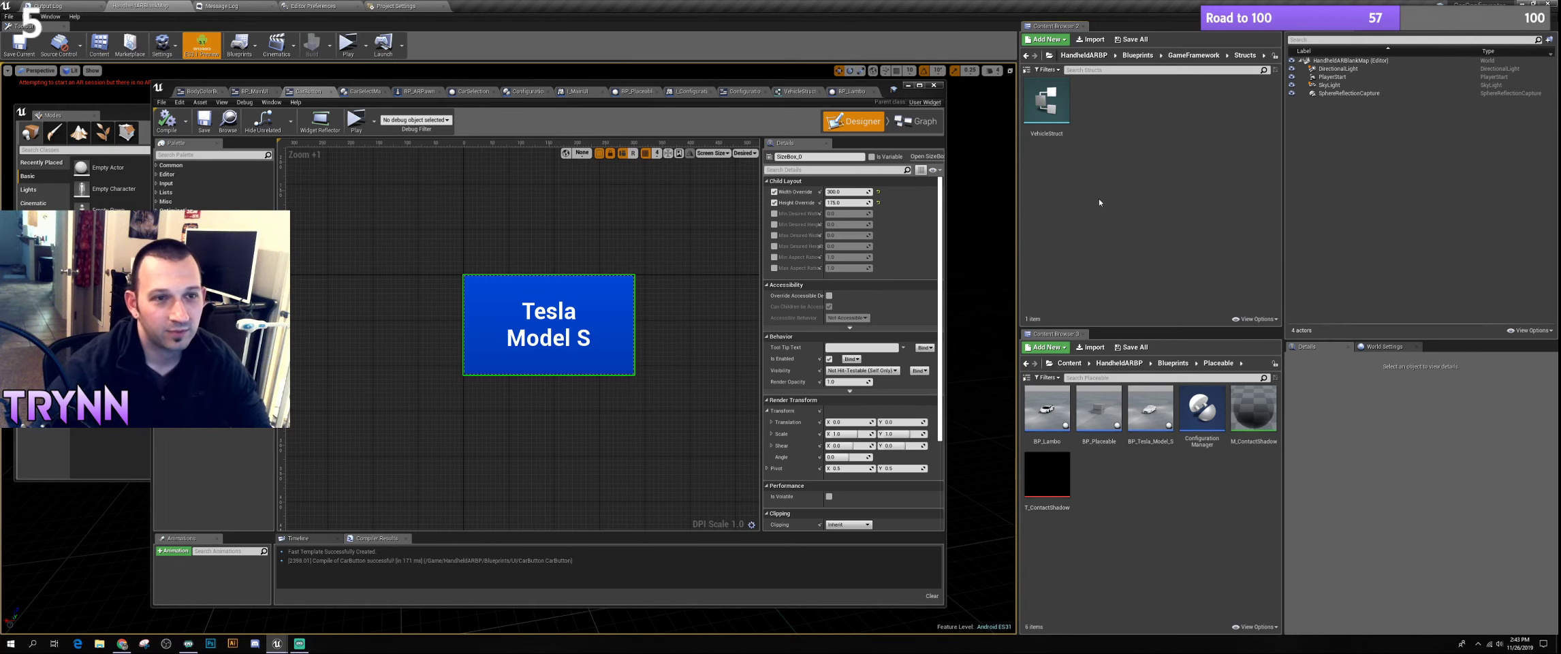
pyautogui.moveTo(764, 96); pyautogui.dragTo(766, 96)
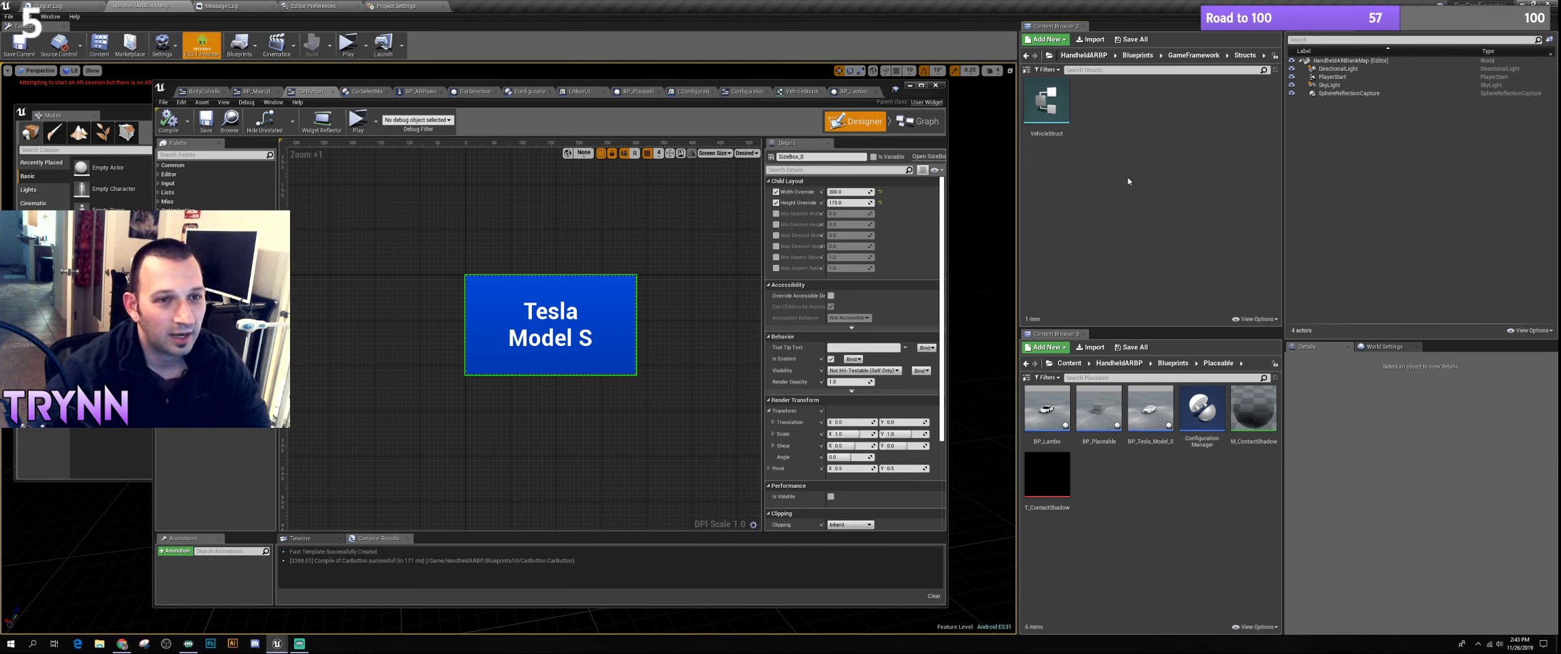
pyautogui.moveTo(780, 86); pyautogui.dragTo(789, 87)
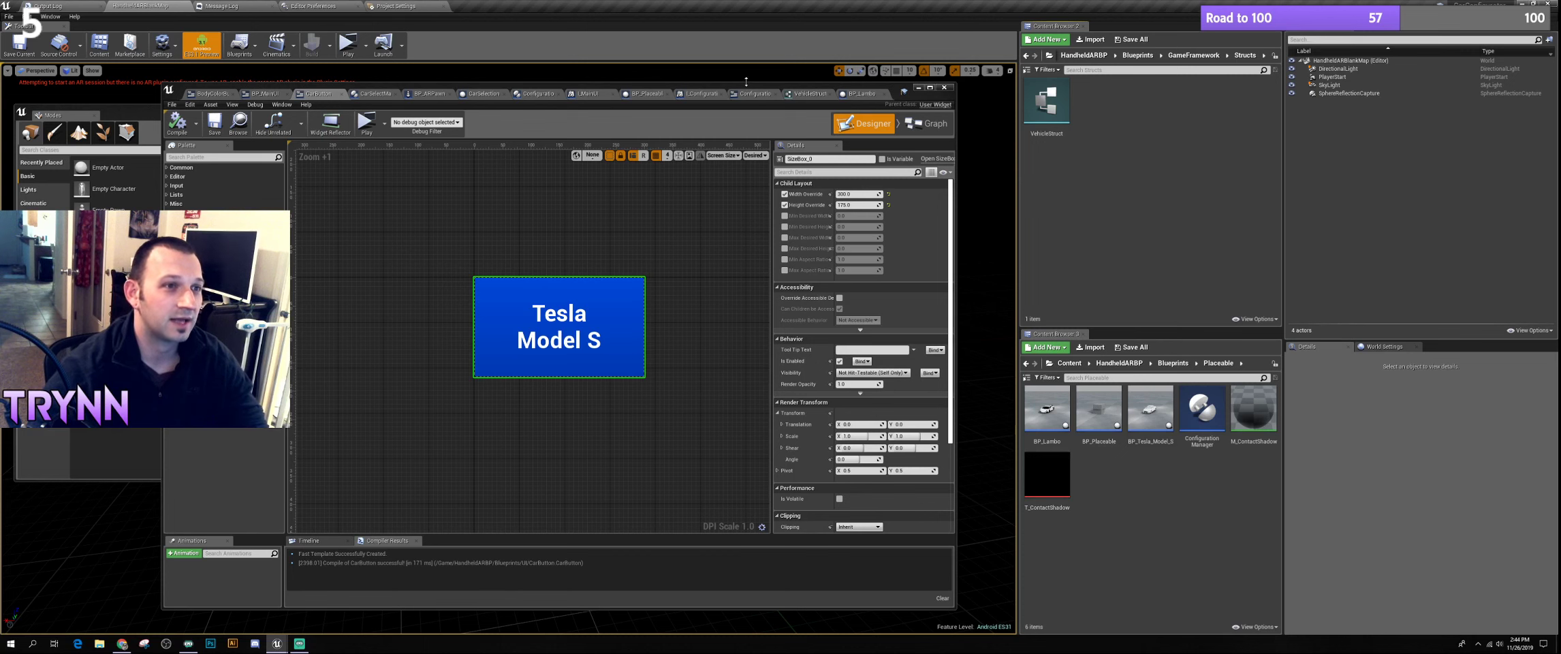
pyautogui.moveTo(734, 90); pyautogui.dragTo(804, 87)
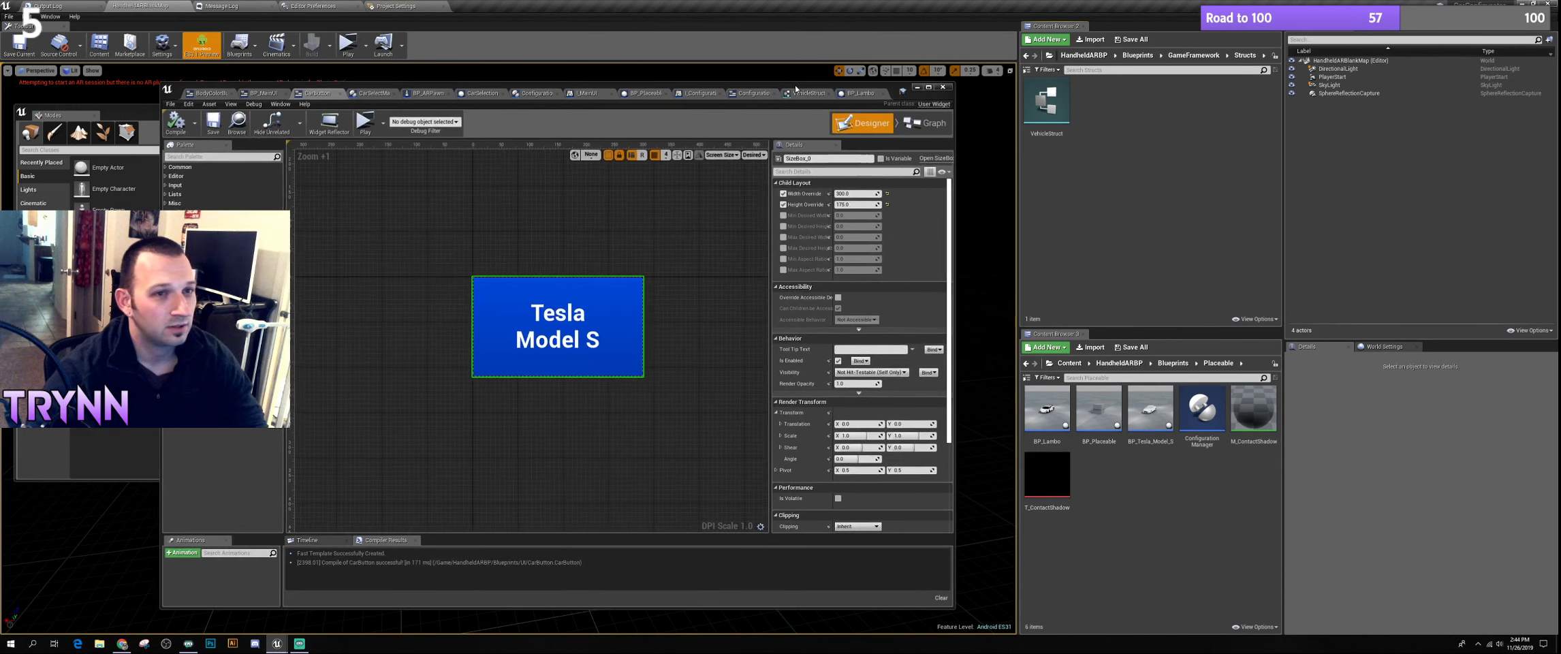
pyautogui.click(1065, 170)
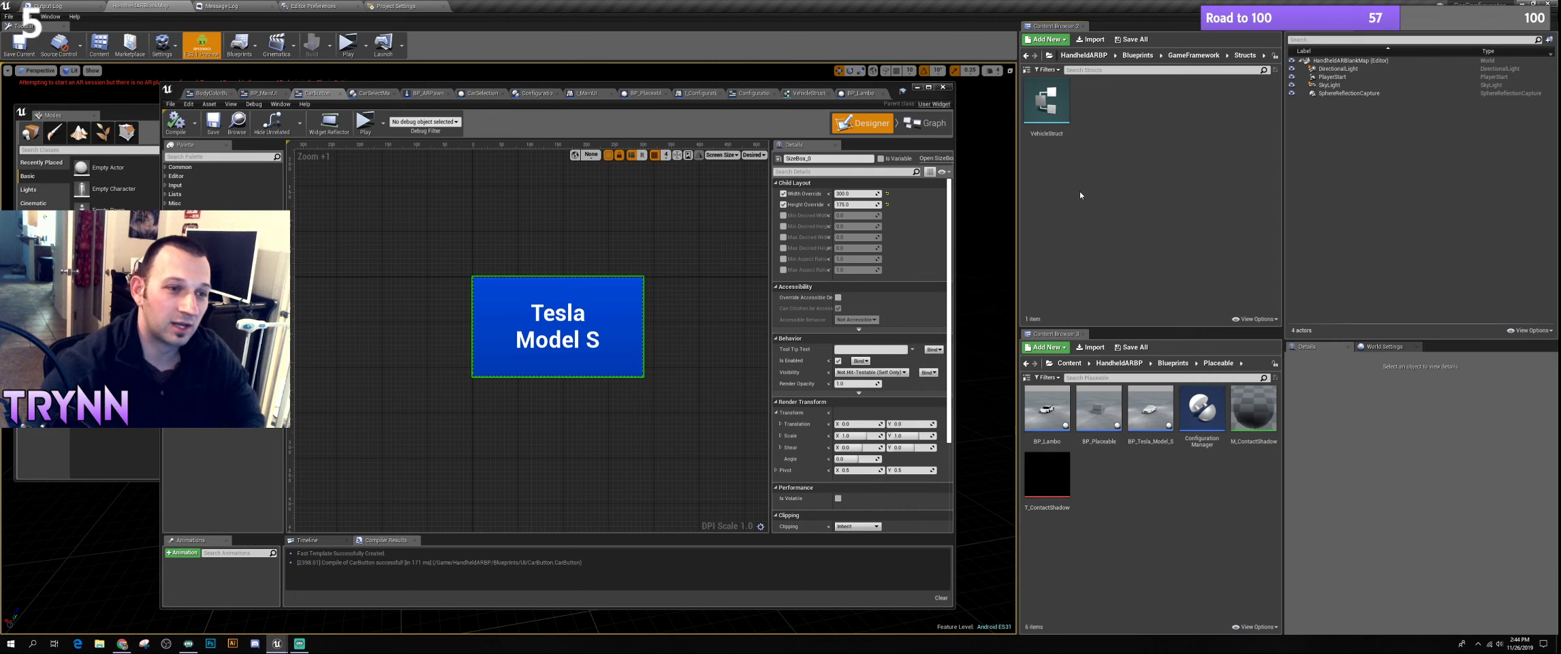
pyautogui.click(99, 644)
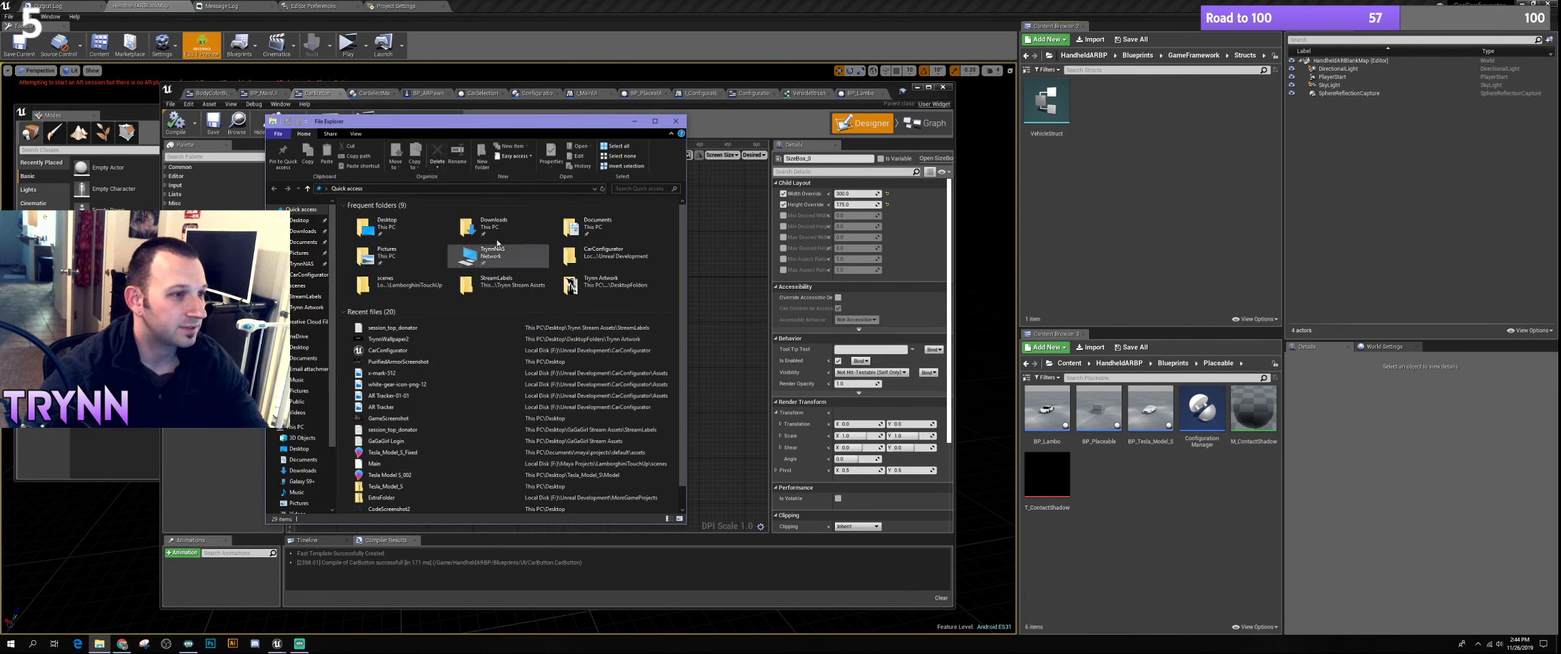
pyautogui.moveTo(446, 109); pyautogui.dragTo(0, 157)
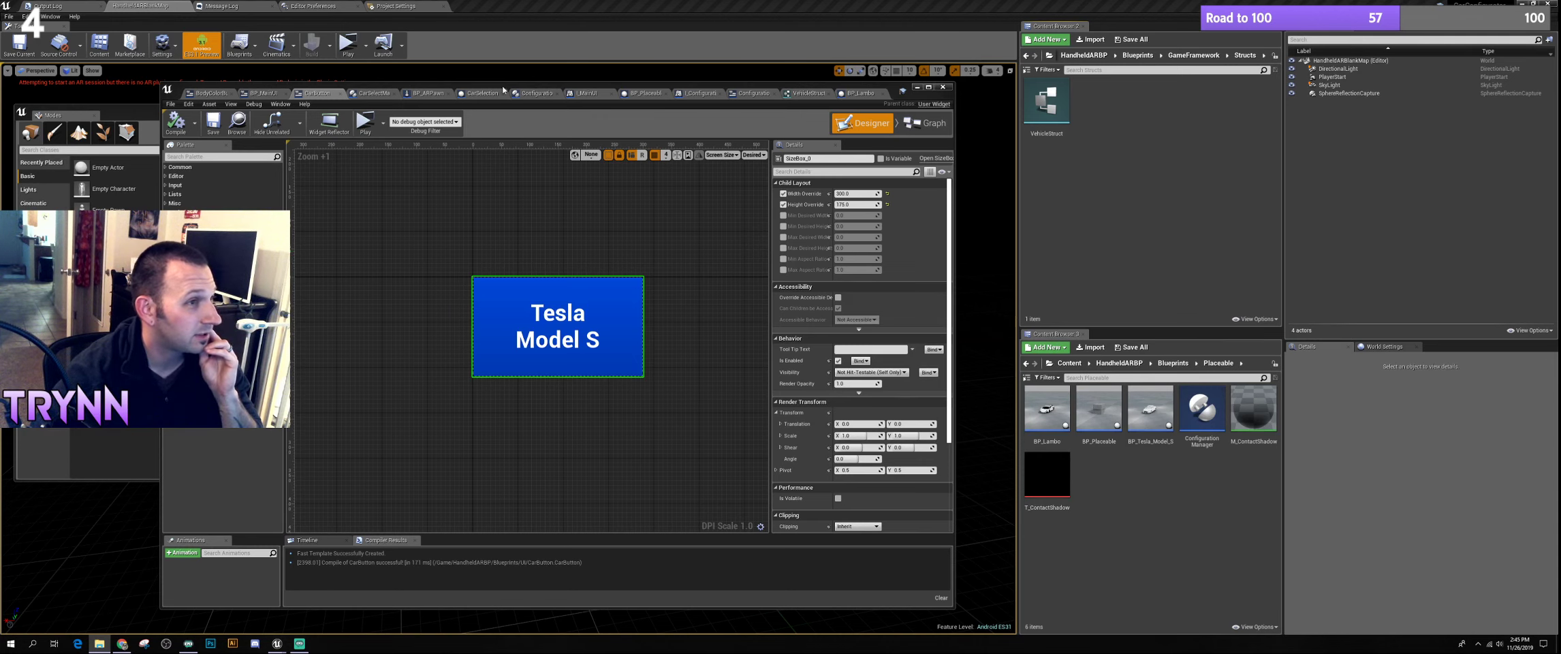
pyautogui.moveTo(504, 90); pyautogui.dragTo(460, 86)
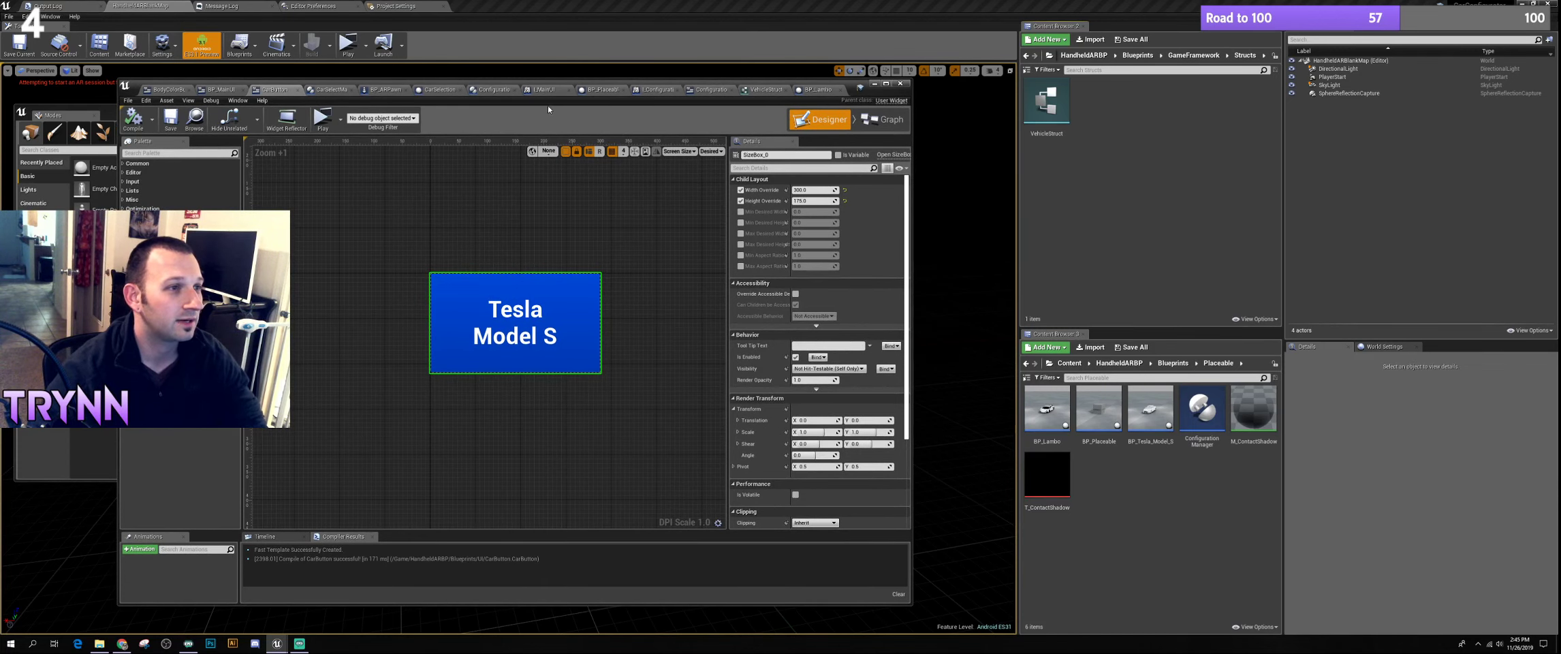
pyautogui.moveTo(514, 86); pyautogui.dragTo(535, 81)
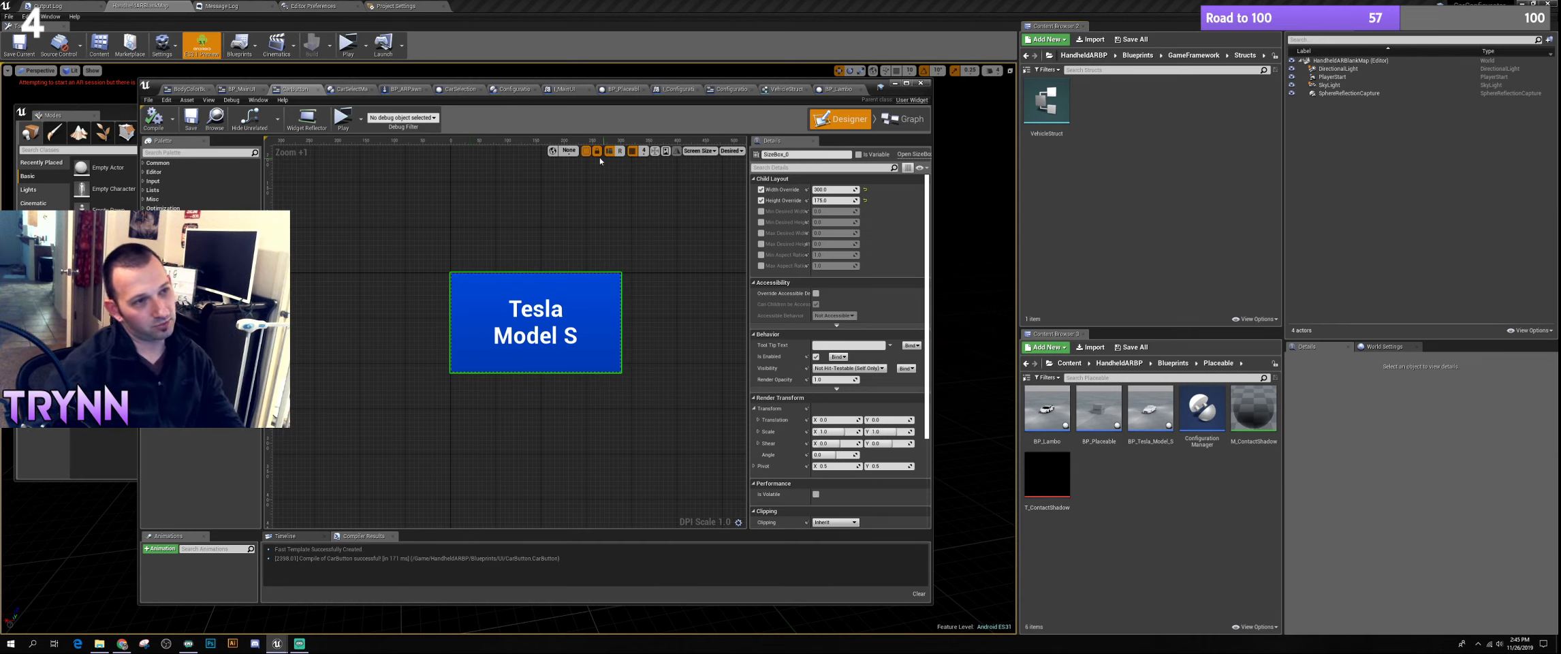
pyautogui.moveTo(579, 83); pyautogui.dragTo(581, 83)
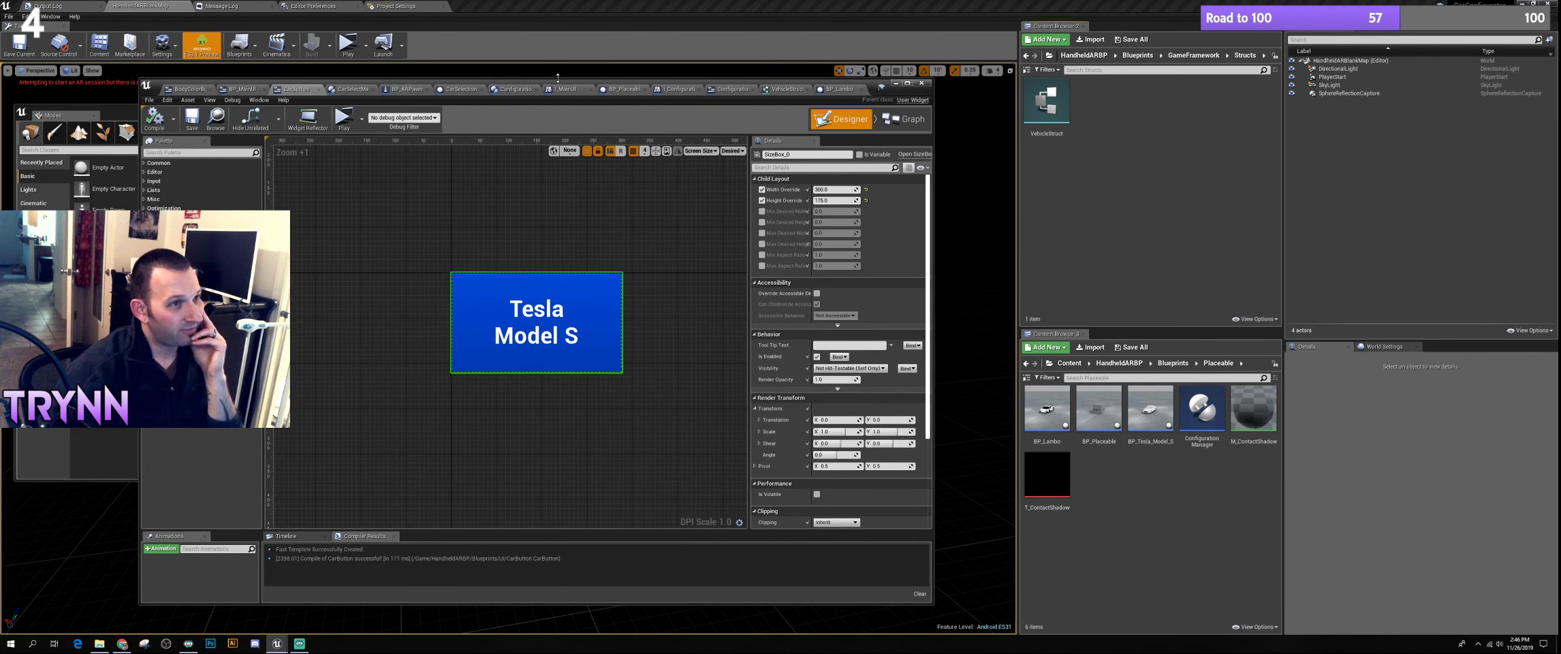
pyautogui.moveTo(558, 77); pyautogui.dragTo(544, 85)
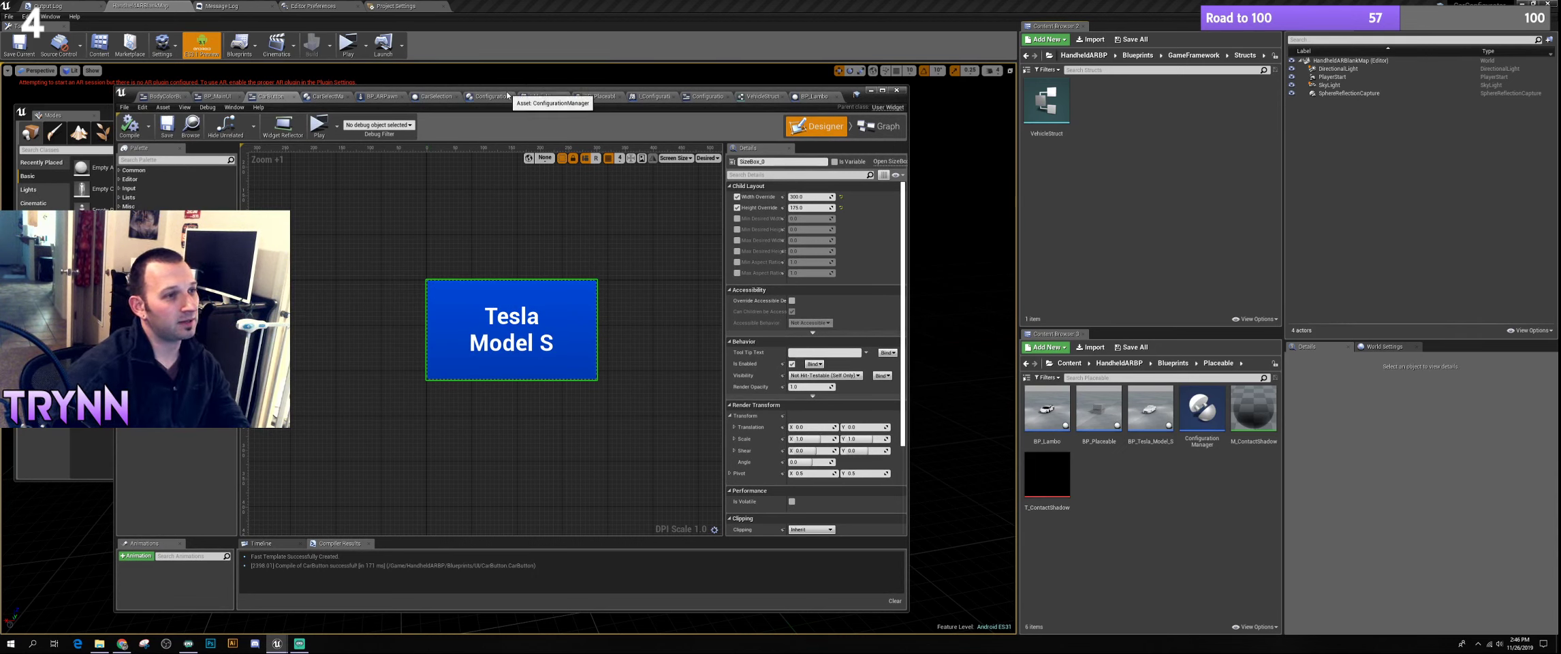
pyautogui.moveTo(508, 95); pyautogui.dragTo(520, 97)
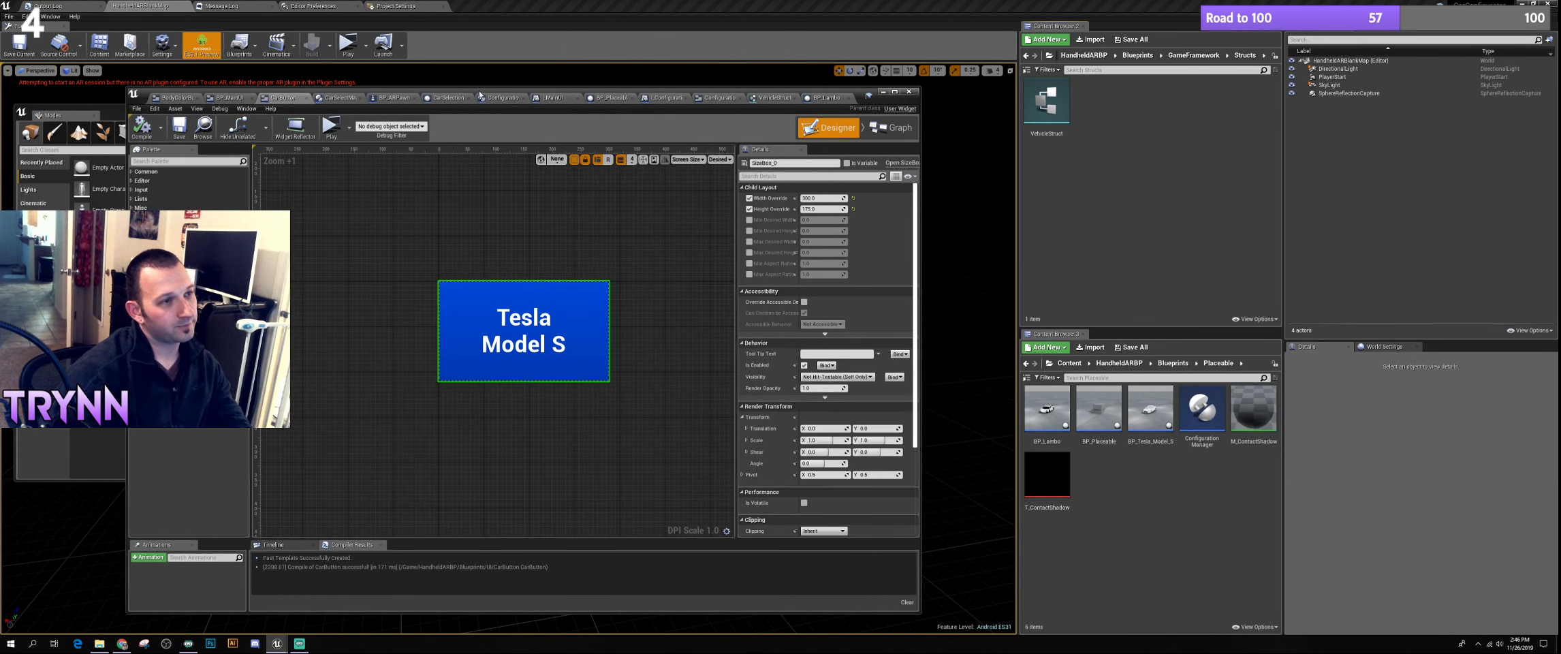
pyautogui.moveTo(478, 93)
pyautogui.mouseDown()
pyautogui.moveTo(582, 80)
pyautogui.moveTo(502, 93)
pyautogui.mouseUp()
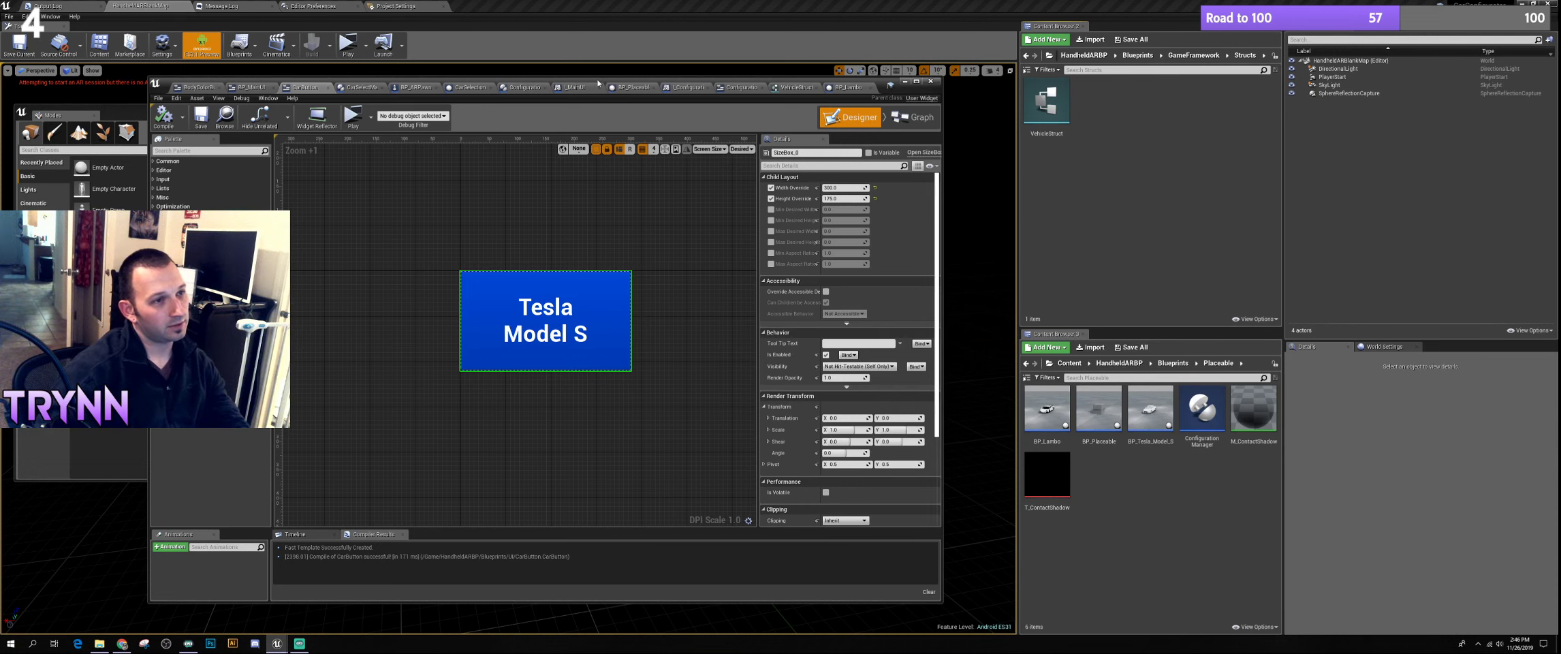
pyautogui.moveTo(598, 81); pyautogui.dragTo(607, 88)
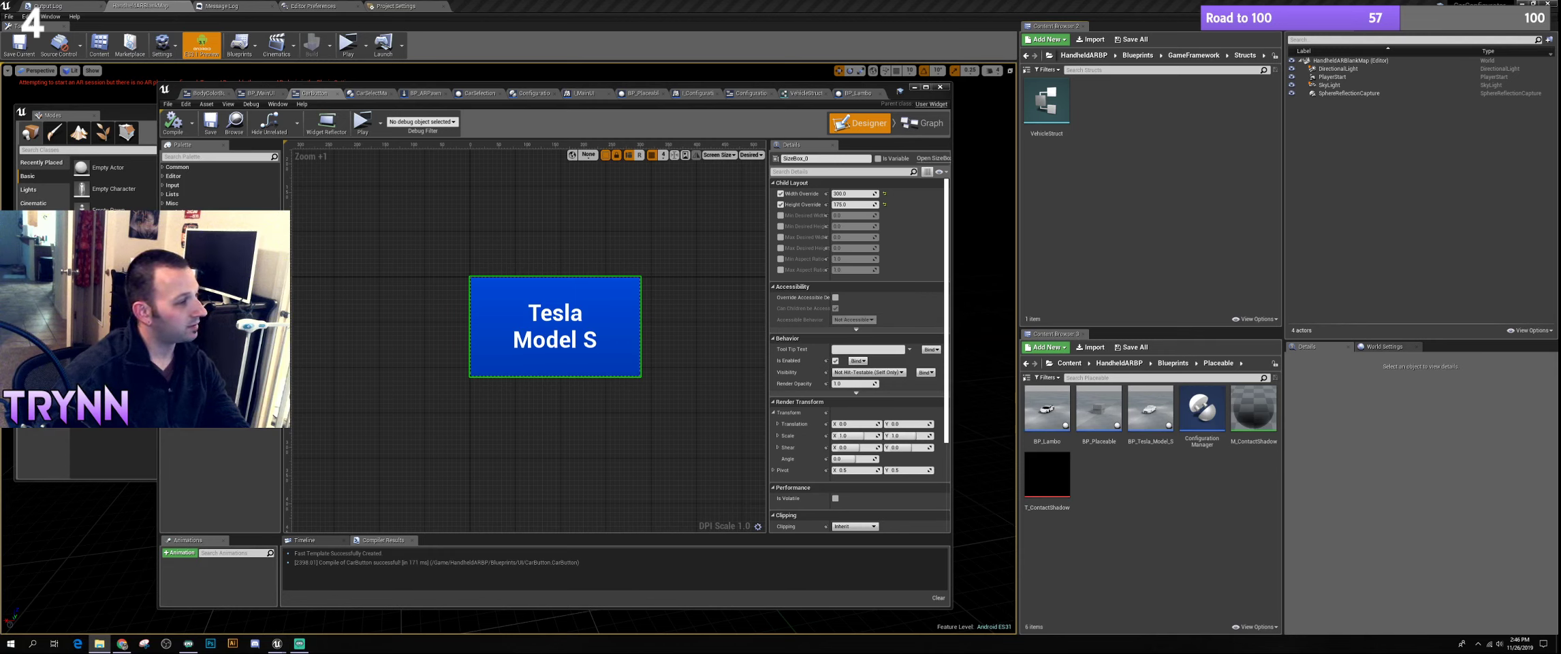
pyautogui.moveTo(572, 87); pyautogui.dragTo(603, 100)
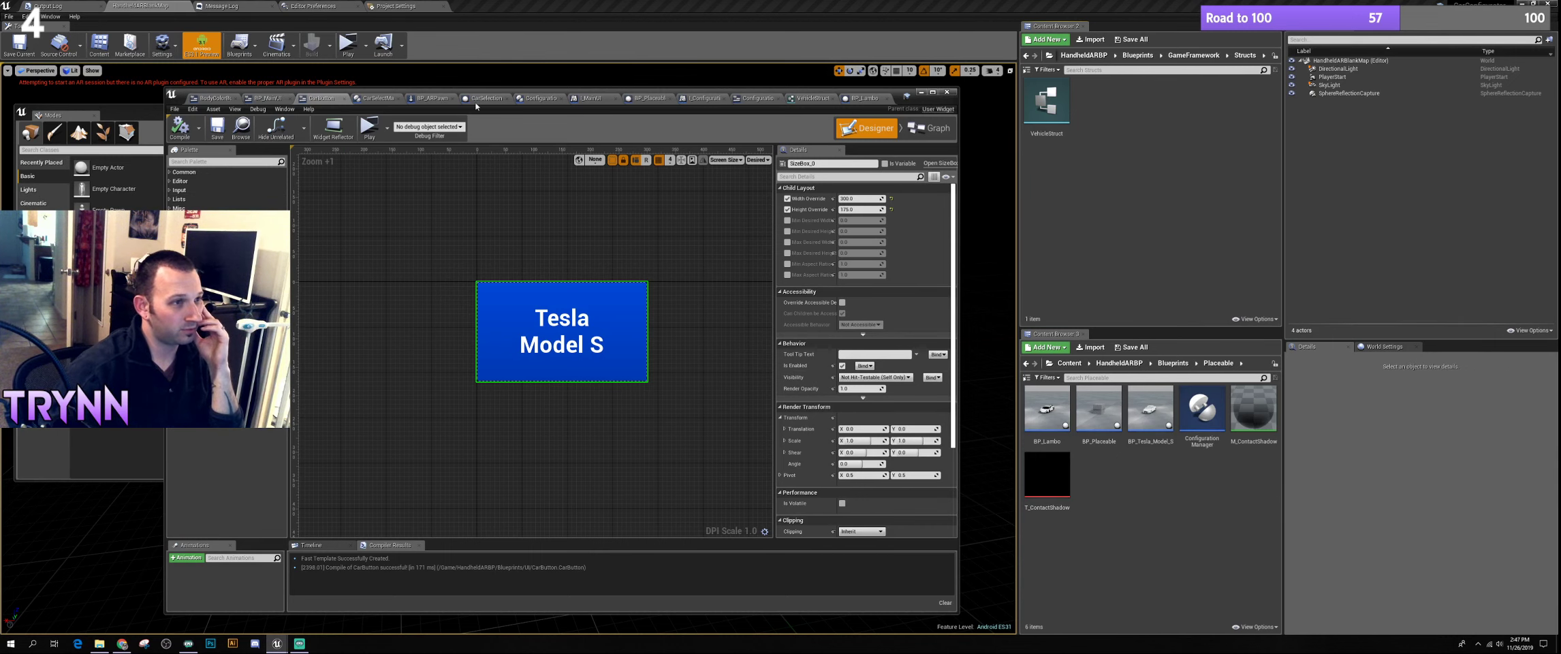
pyautogui.moveTo(475, 105); pyautogui.dragTo(455, 80)
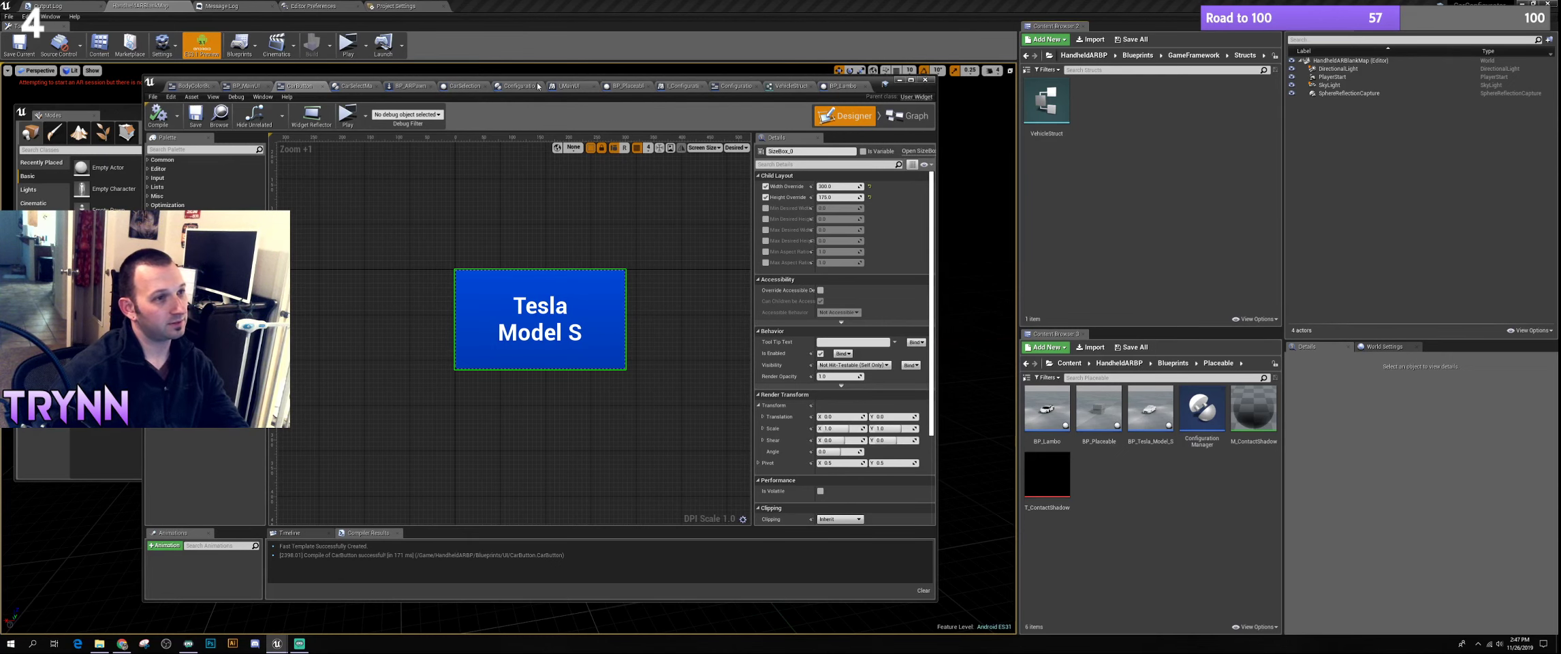
pyautogui.moveTo(536, 81); pyautogui.dragTo(556, 77)
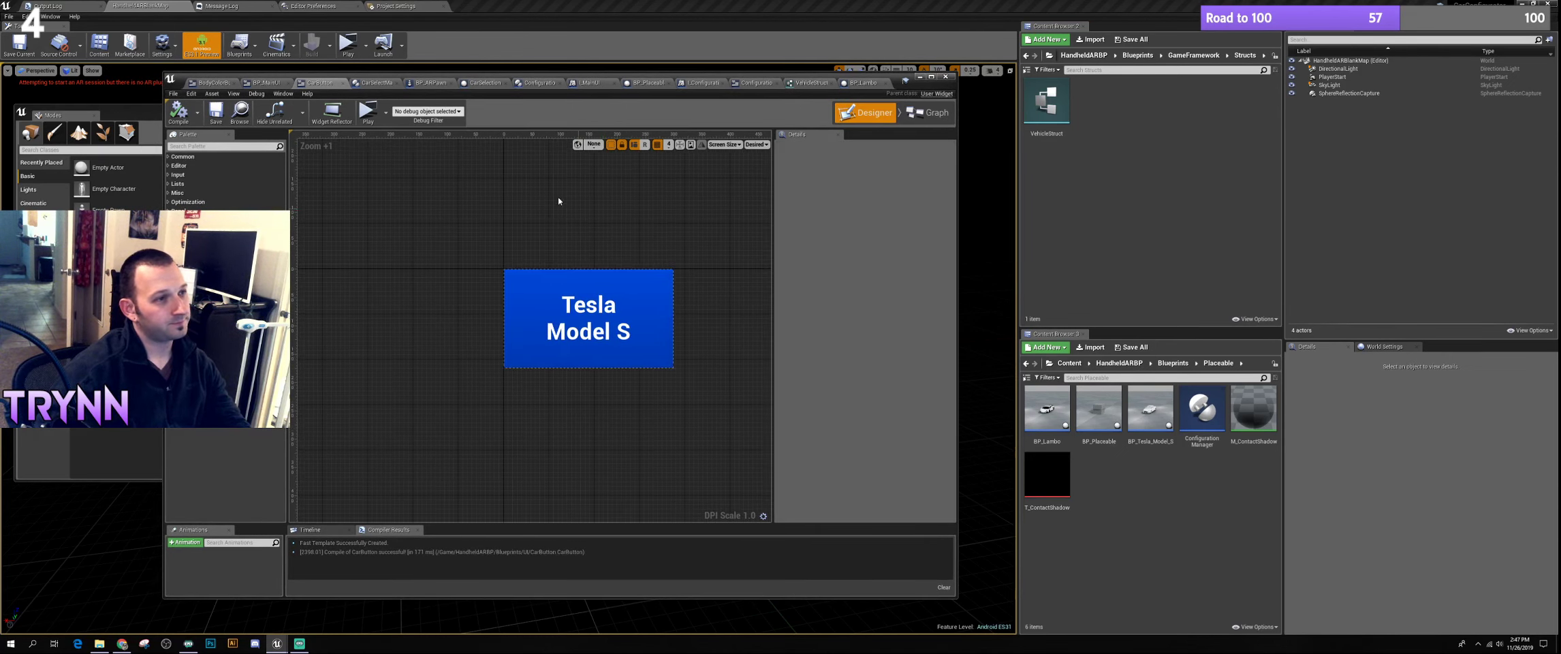
# Preview the configurator, place the Lamborghini Reventon, and recolour its body lime green
pyautogui.click(374, 121)
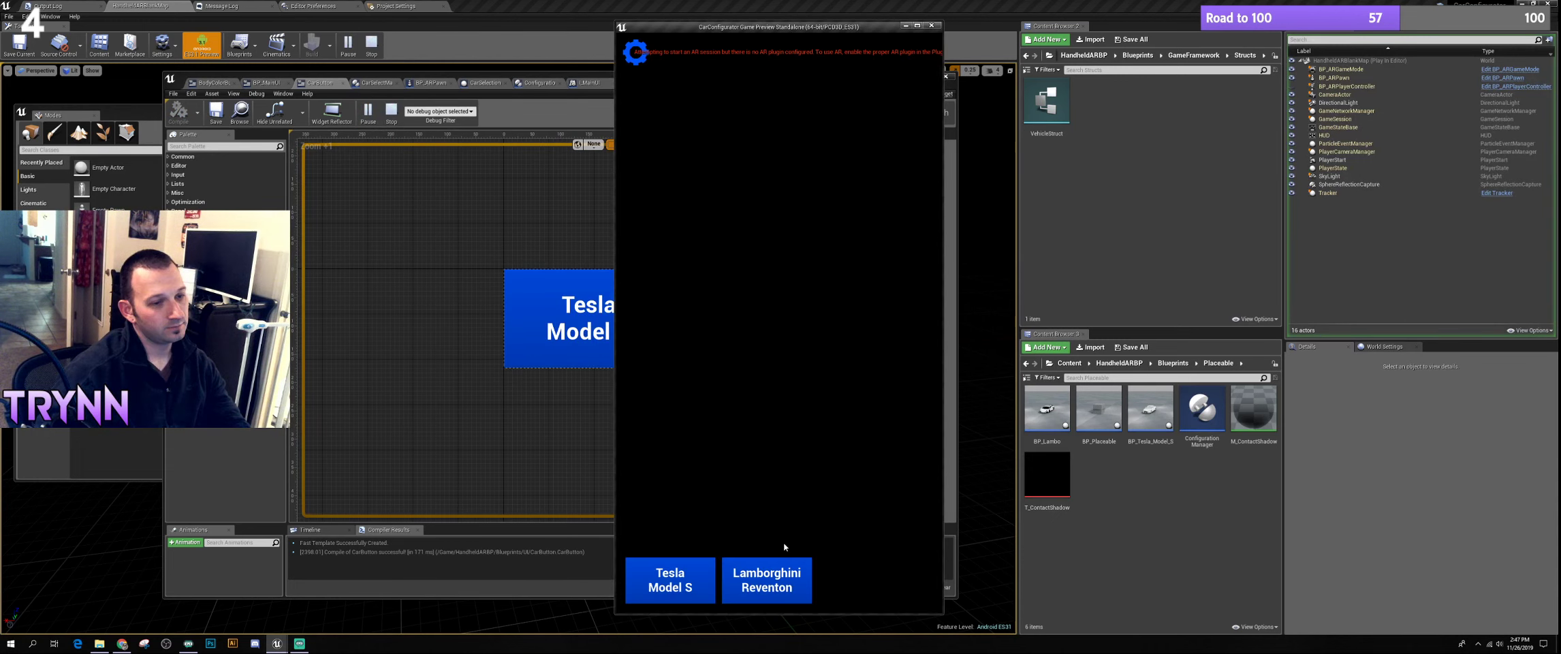
pyautogui.click(766, 579)
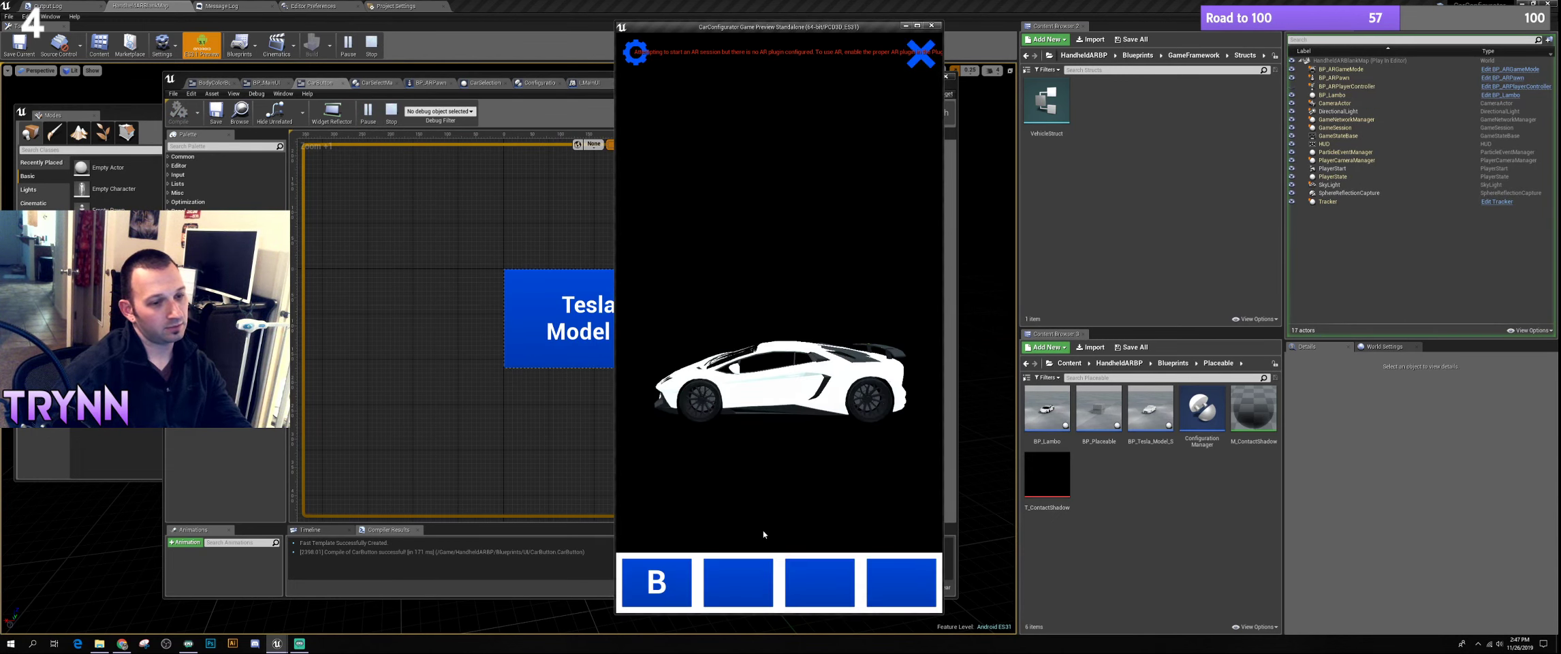
pyautogui.click(671, 586)
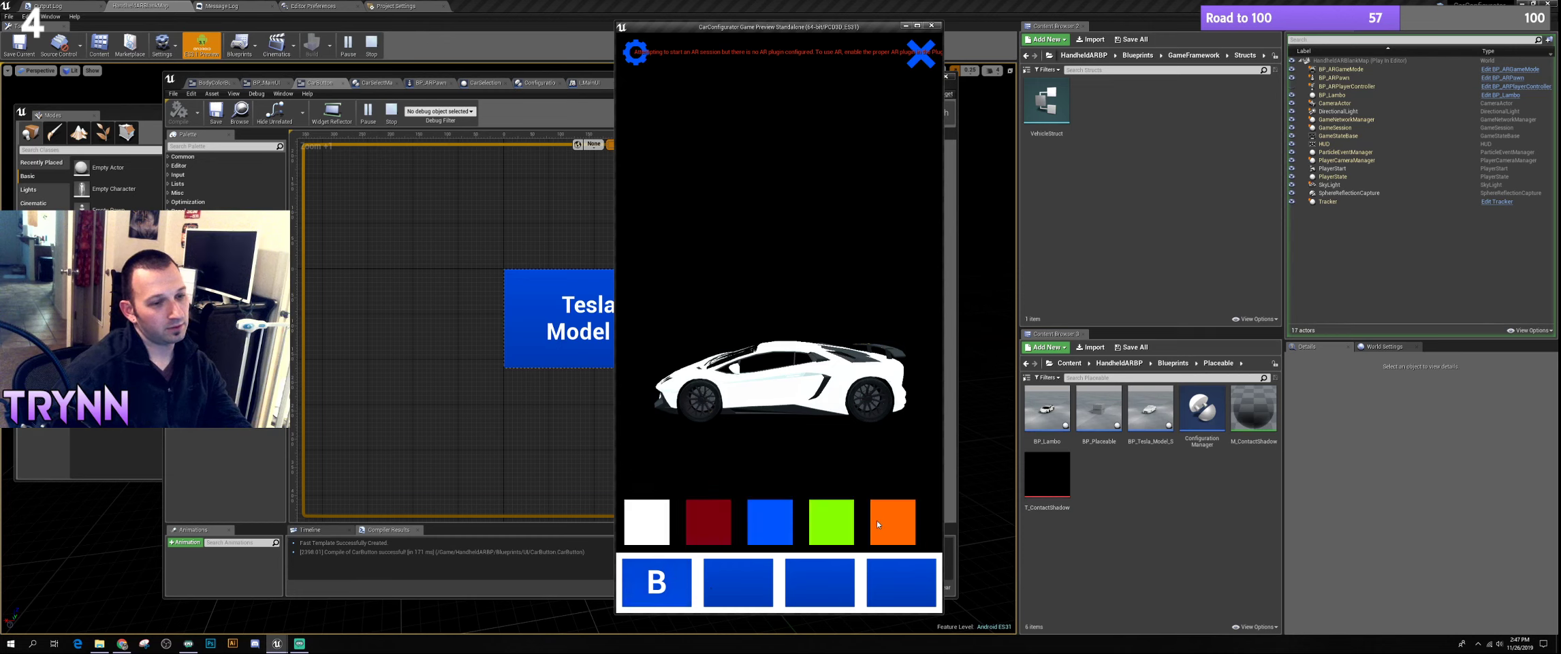
pyautogui.click(831, 521)
# Leave the car's customization options, clear the placed car from the scene, and close the preview
pyautogui.click(921, 55)
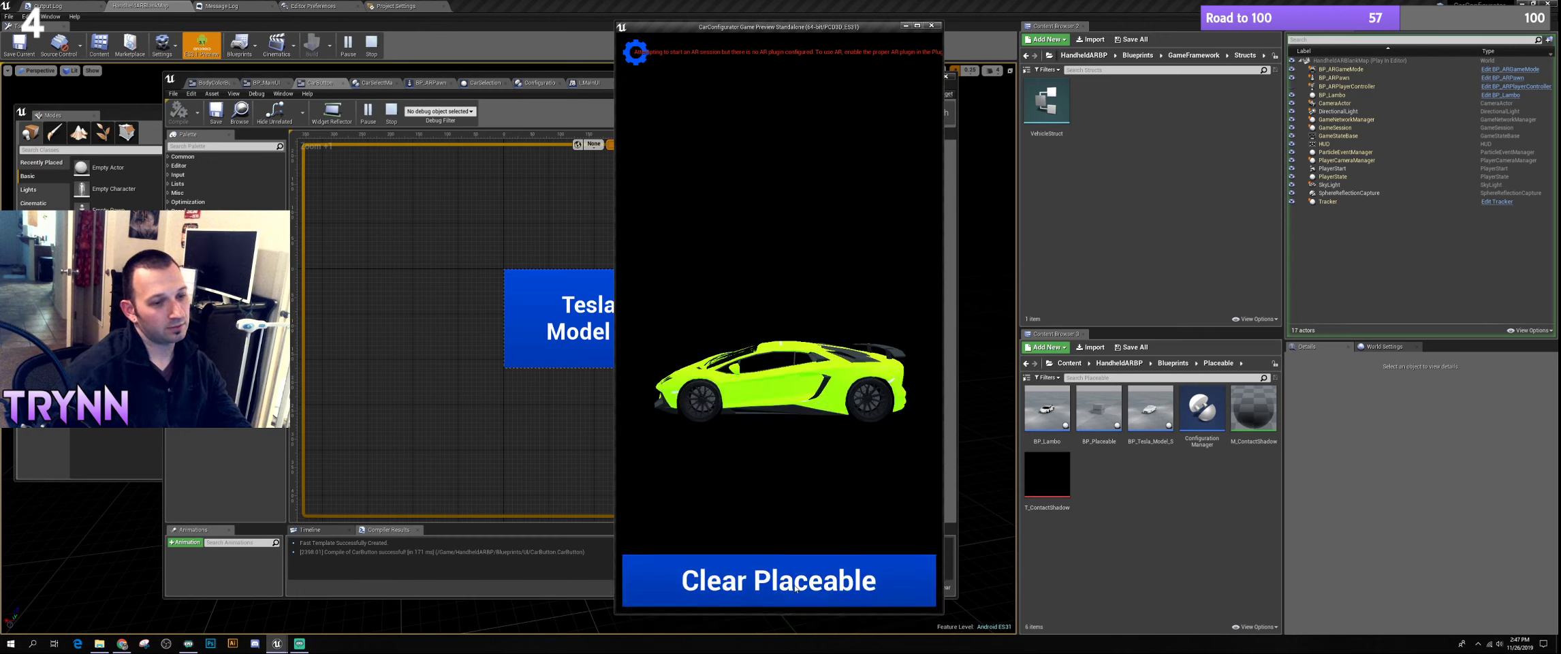
pyautogui.click(696, 576)
pyautogui.click(775, 583)
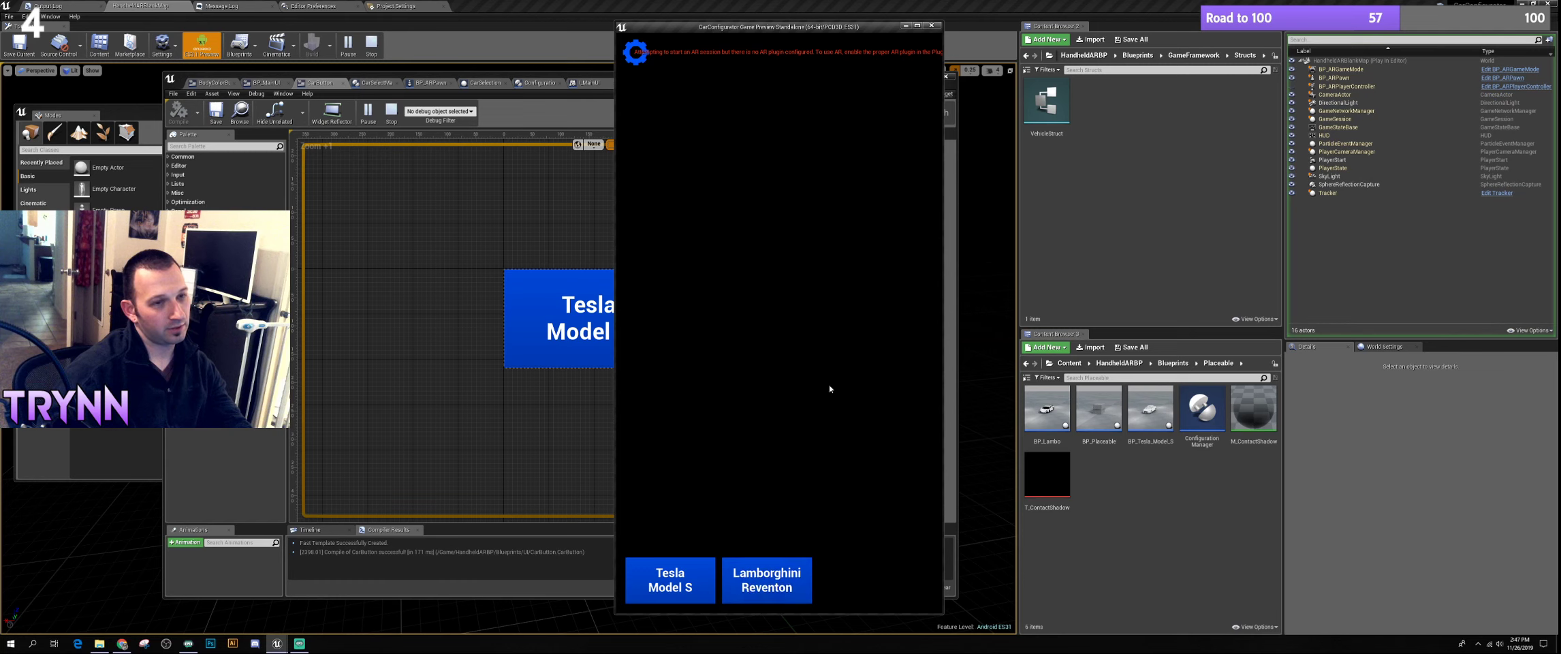
pyautogui.click(797, 594)
pyautogui.press('Escape')
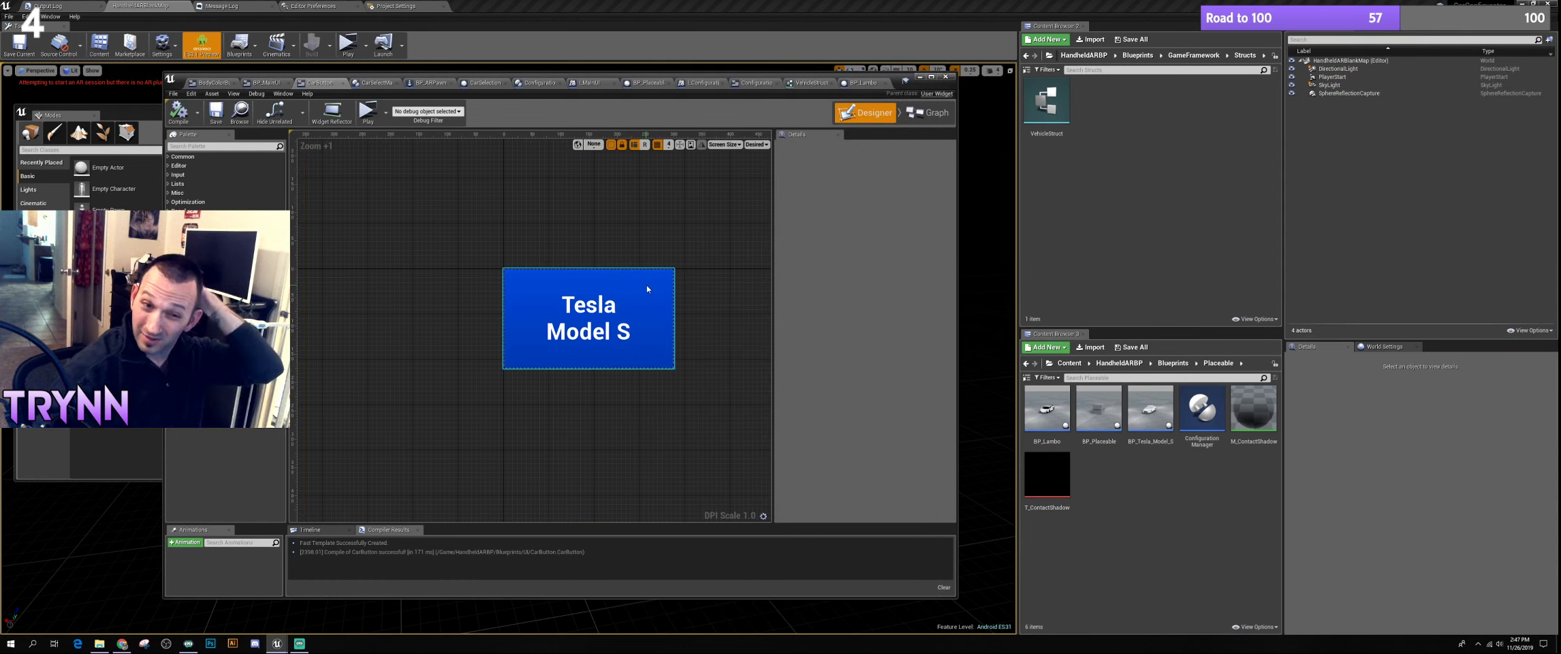
# Open the main UI widget in a maximized editor and compare the Clear Placeable button with the CarSelectionBox scroll box
pyautogui.click(277, 82)
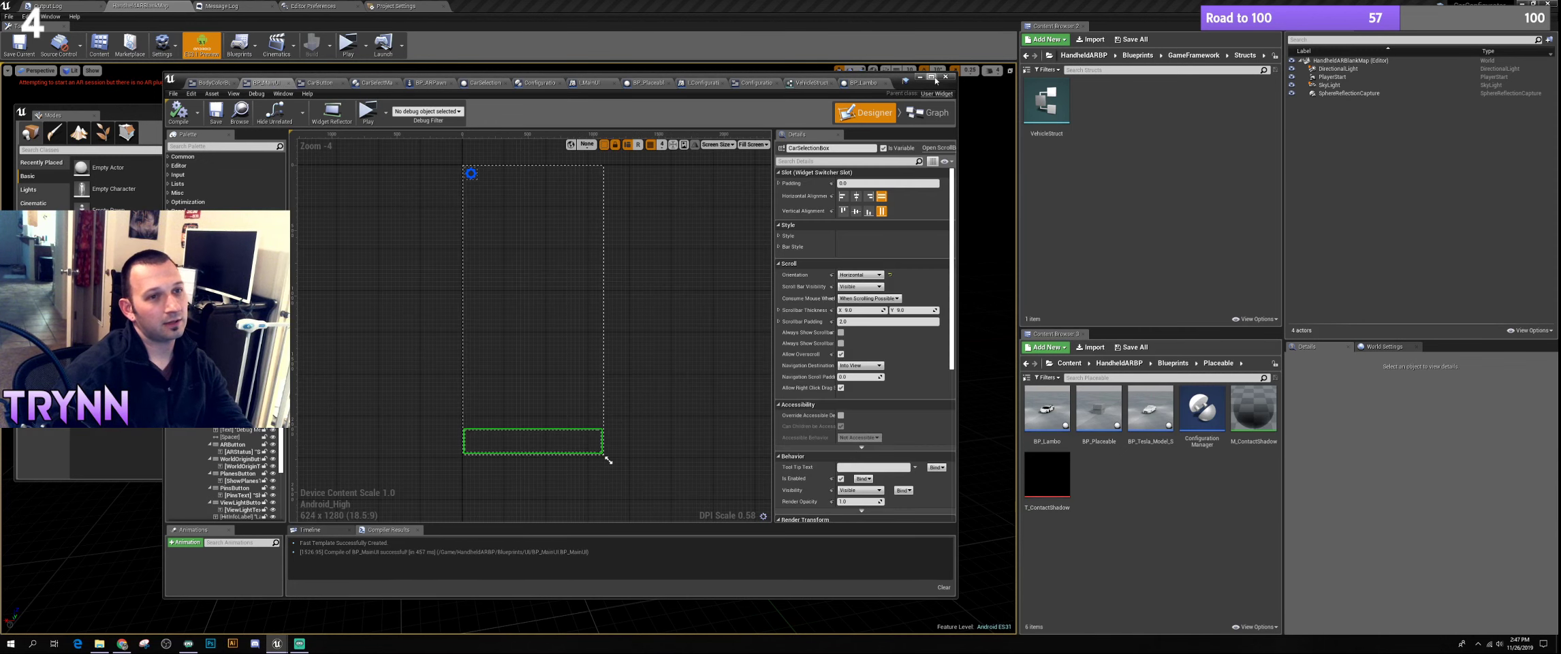
pyautogui.click(931, 76)
pyautogui.scroll(9, 641, 269)
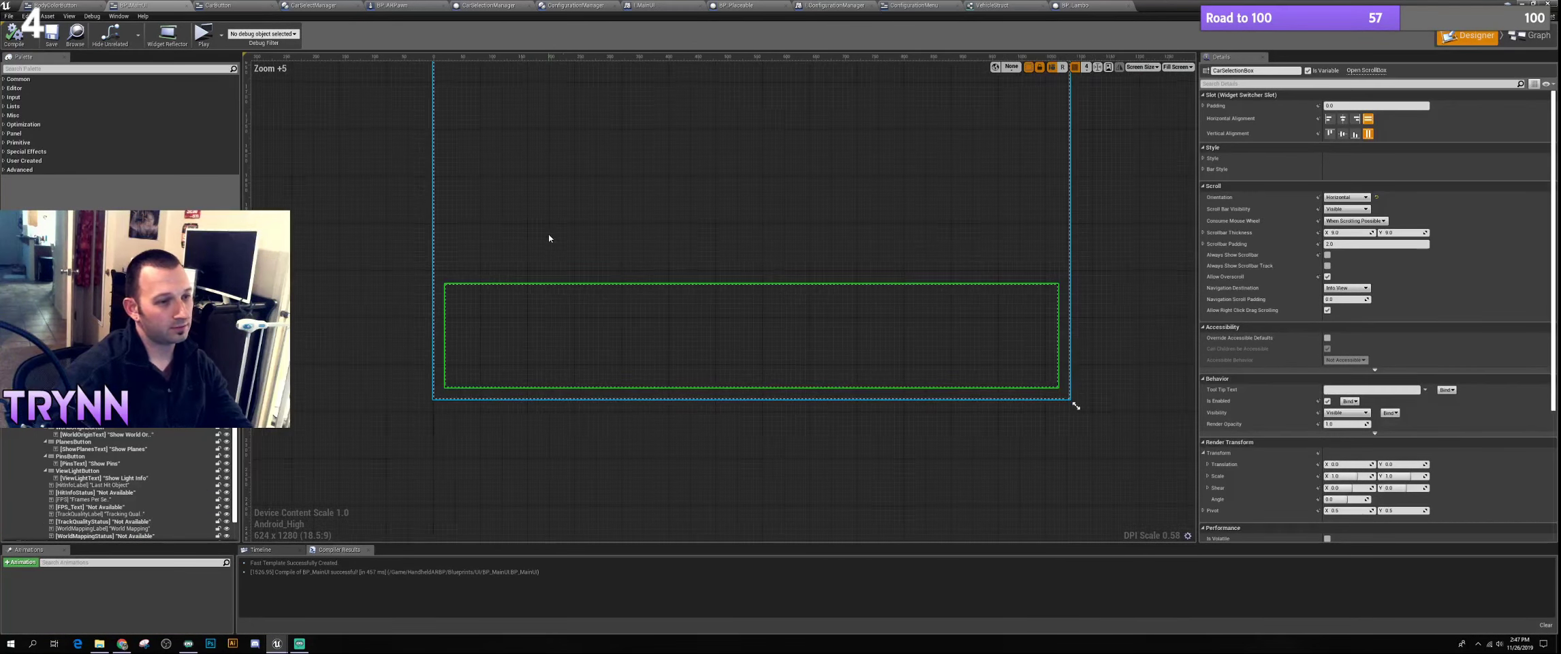
pyautogui.click(88, 340)
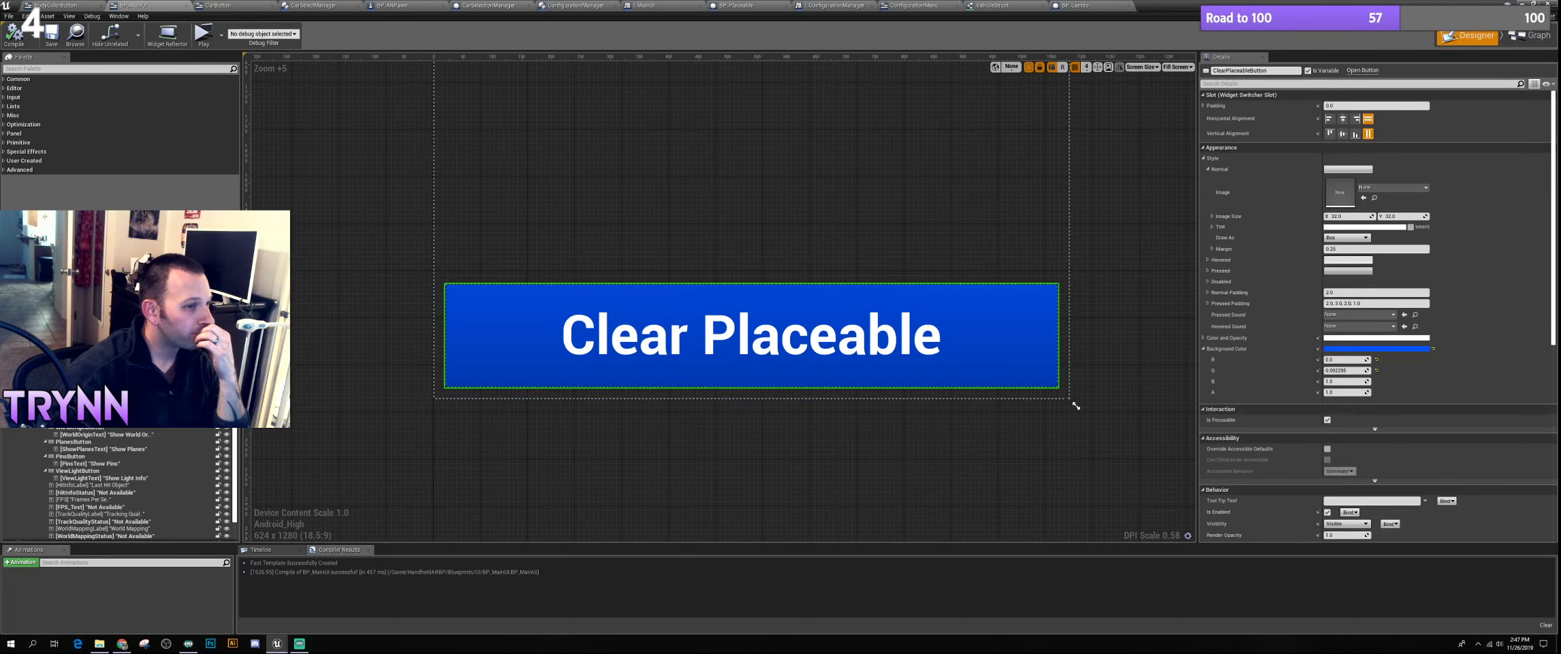
pyautogui.click(88, 331)
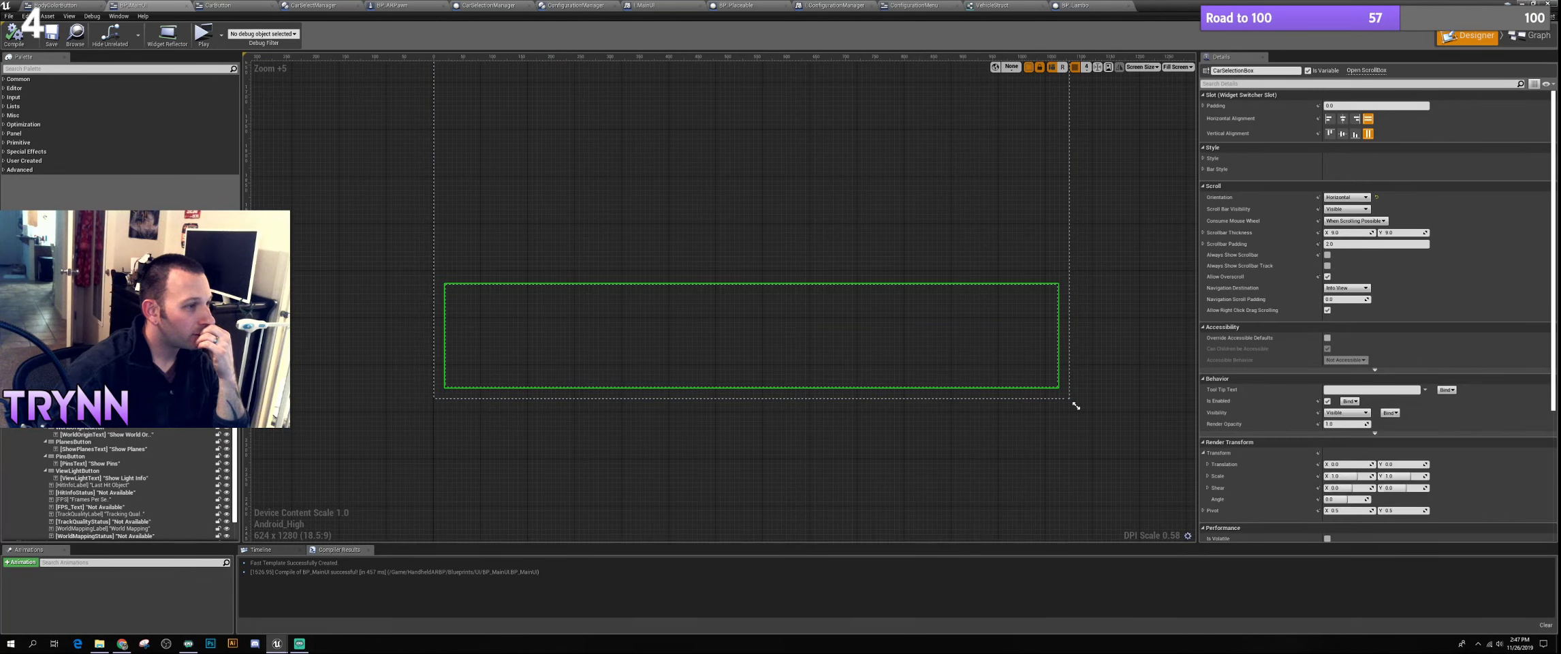
pyautogui.click(89, 341)
pyautogui.click(89, 330)
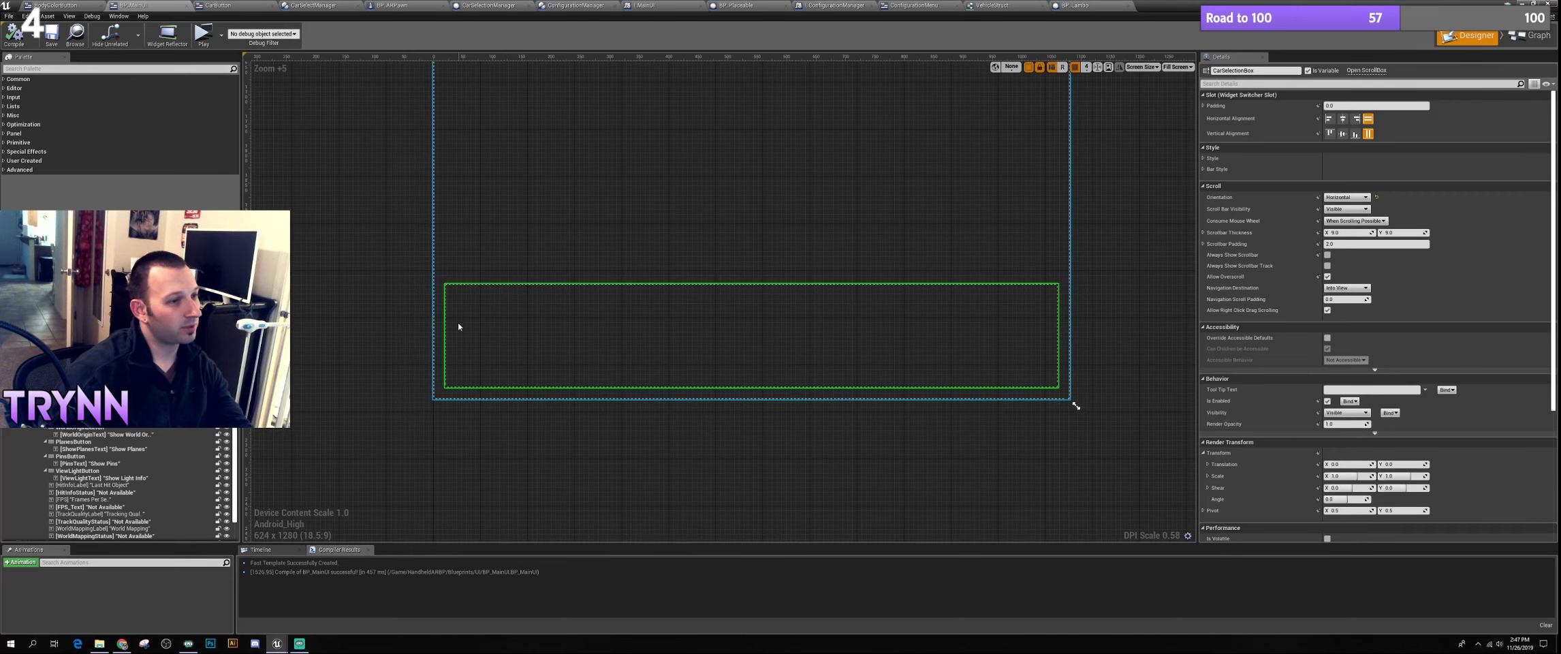
pyautogui.moveTo(456, 327); pyautogui.dragTo(570, 345, button='right')
pyautogui.scroll(-1, 422, 241)
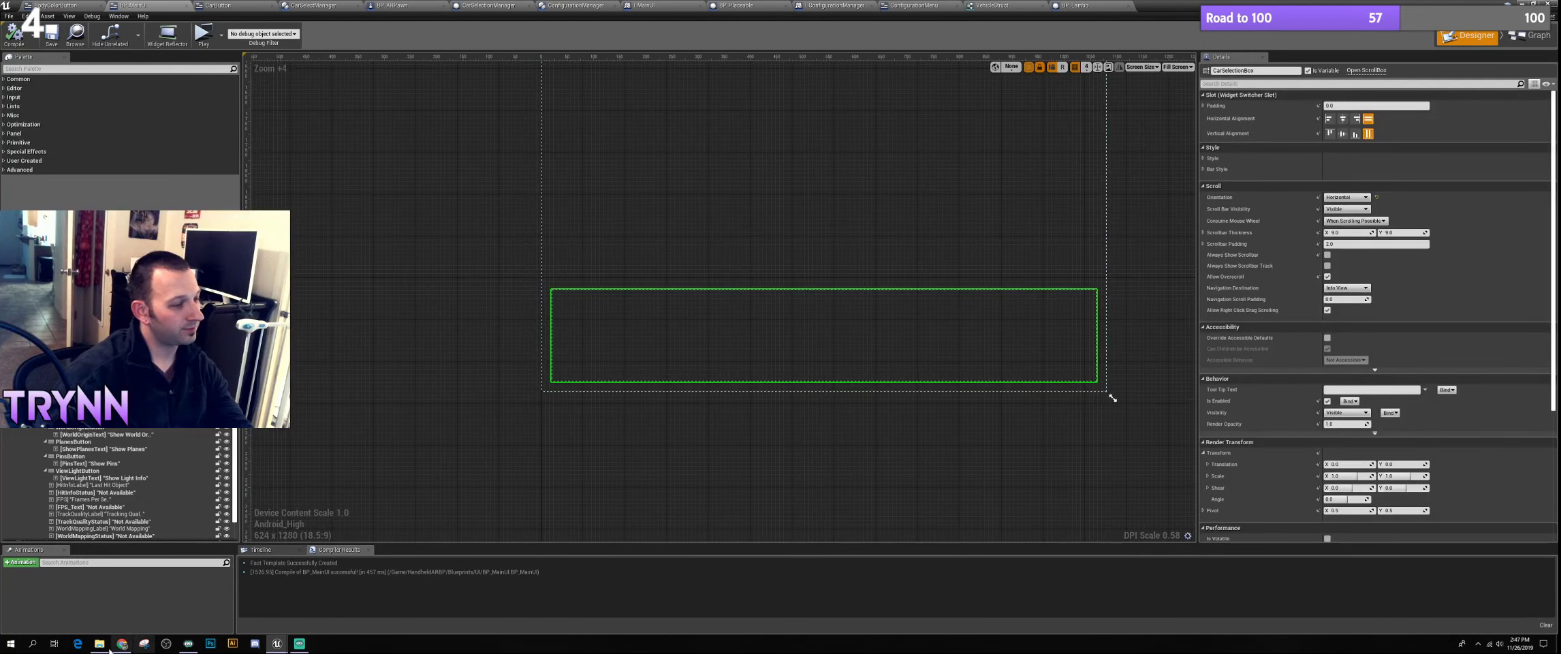
pyautogui.moveTo(683, 359); pyautogui.dragTo(470, 282, button='right')
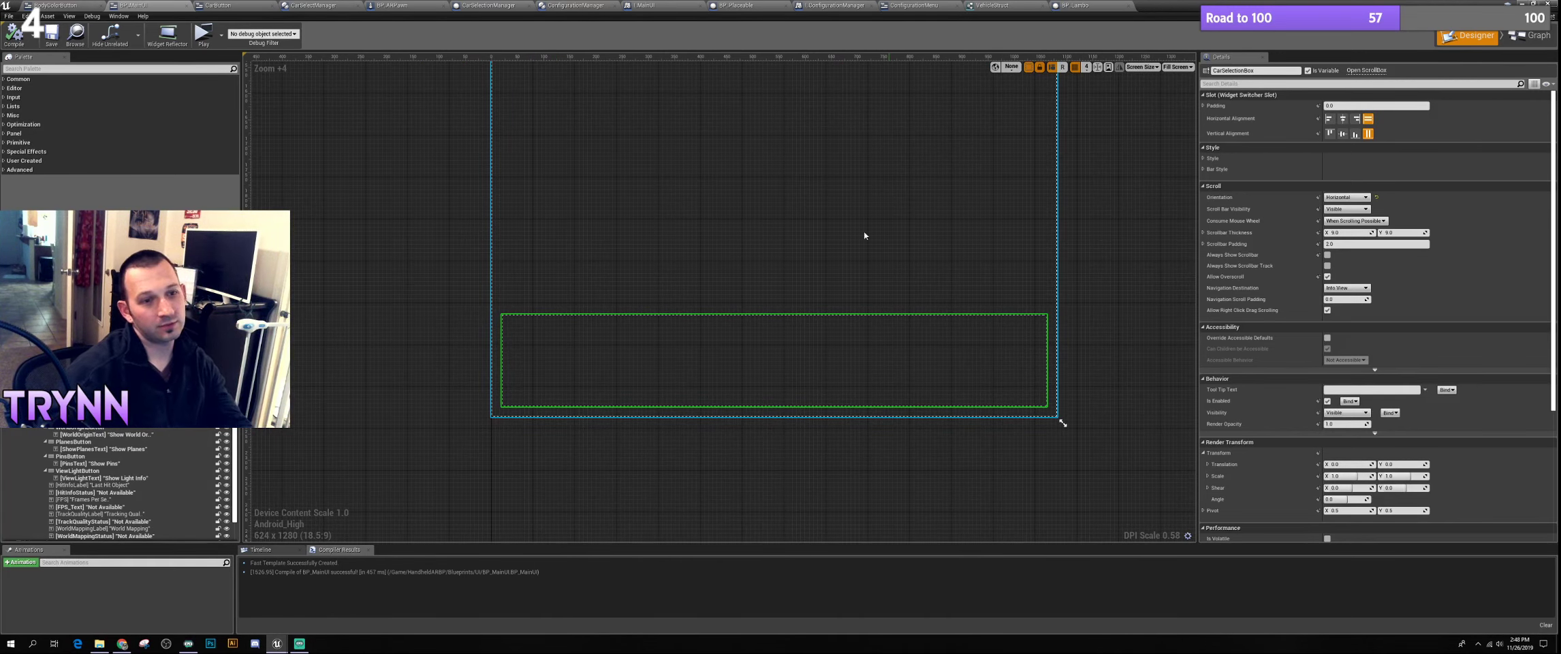
pyautogui.moveTo(868, 236); pyautogui.dragTo(840, 288, button='right')
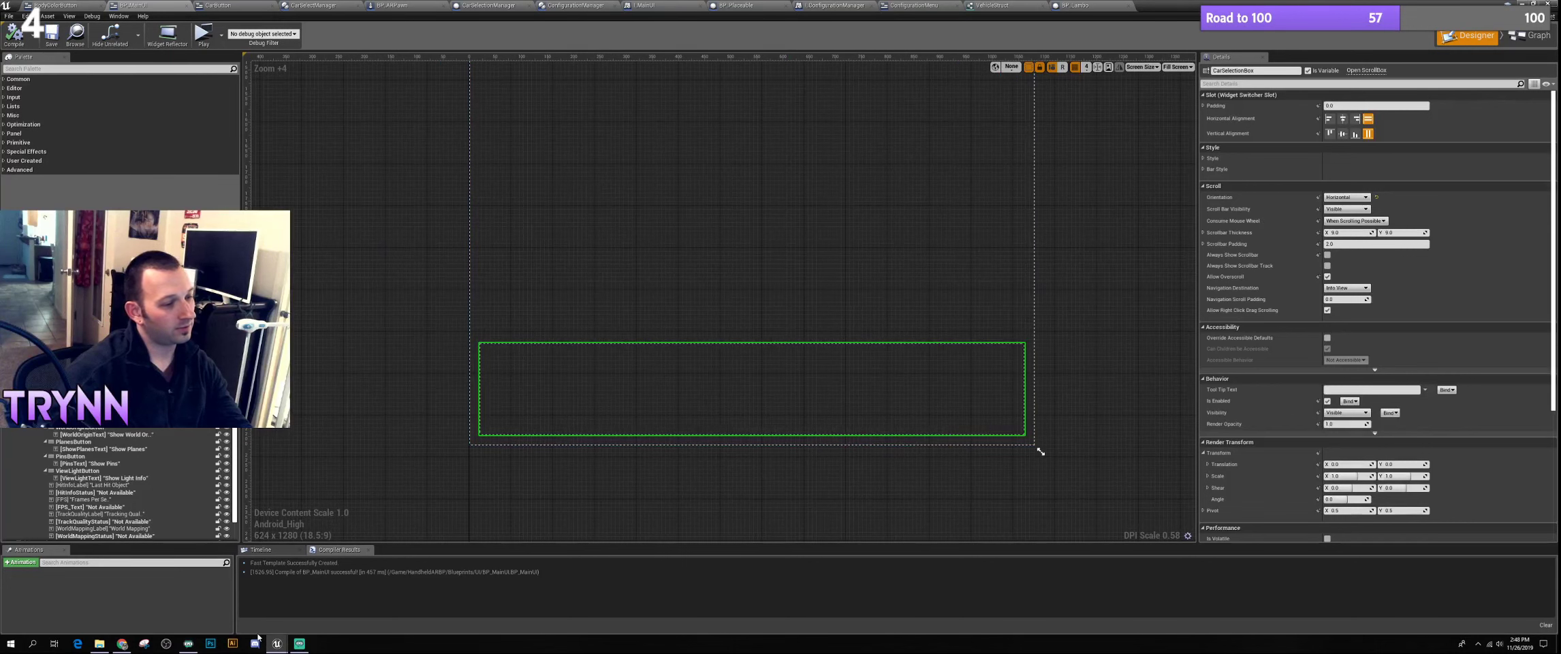
pyautogui.moveTo(652, 225); pyautogui.dragTo(716, 209, button='right')
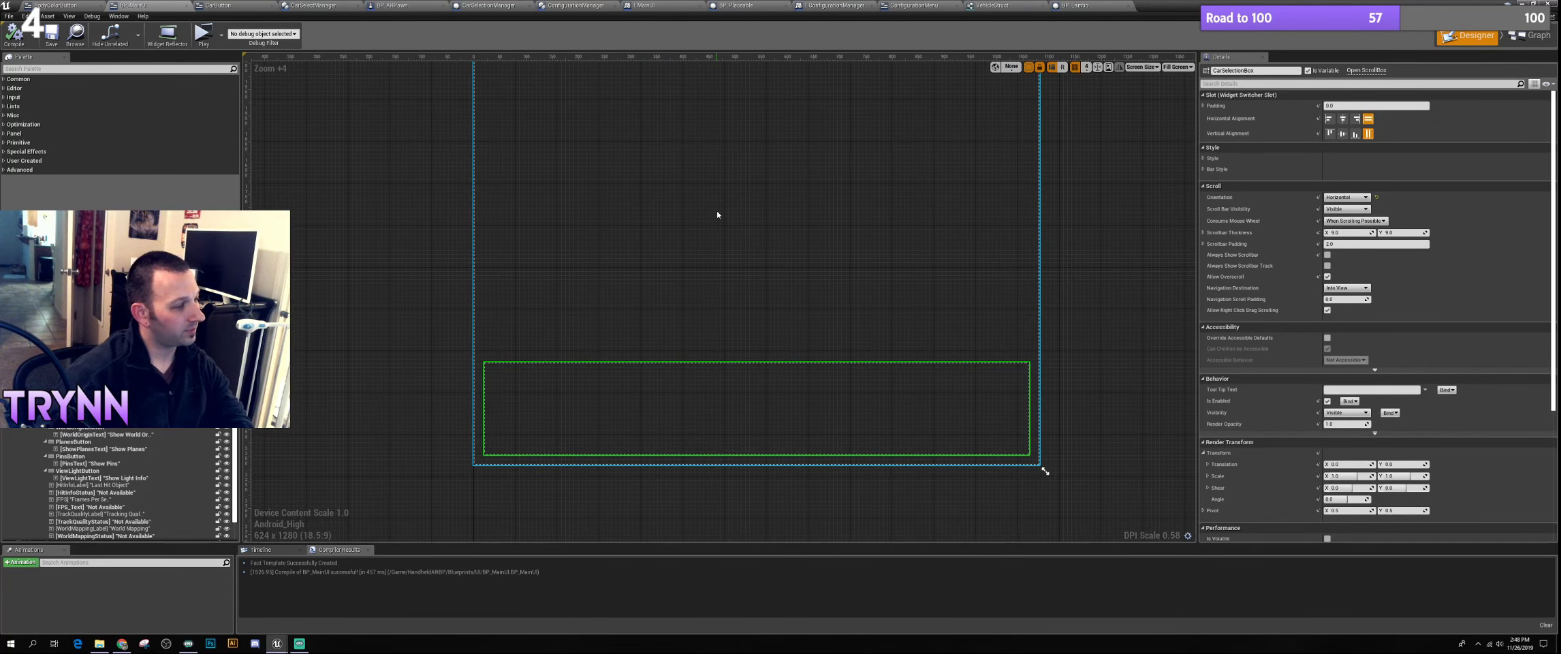
pyautogui.moveTo(718, 203); pyautogui.dragTo(694, 247, button='right')
pyautogui.moveTo(631, 295); pyautogui.dragTo(679, 268, button='right')
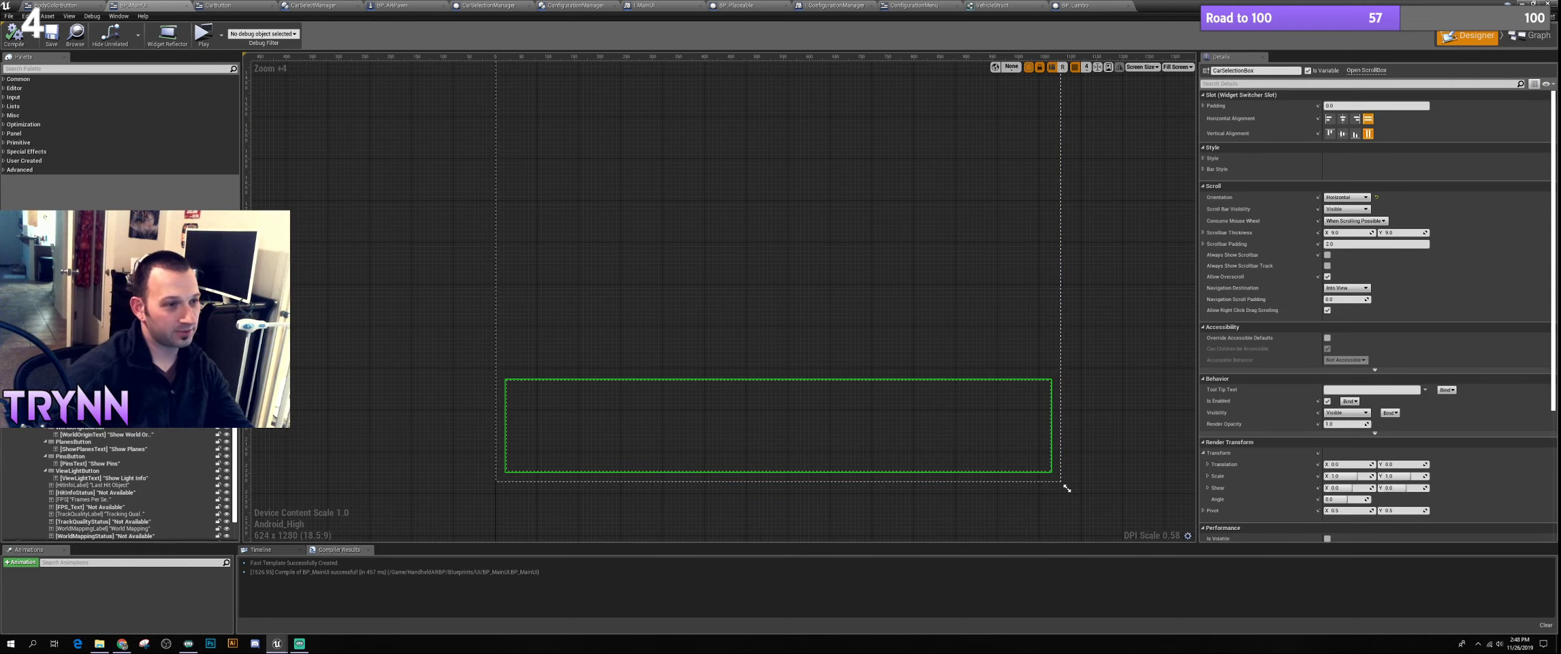
pyautogui.moveTo(661, 249); pyautogui.dragTo(756, 237, button='right')
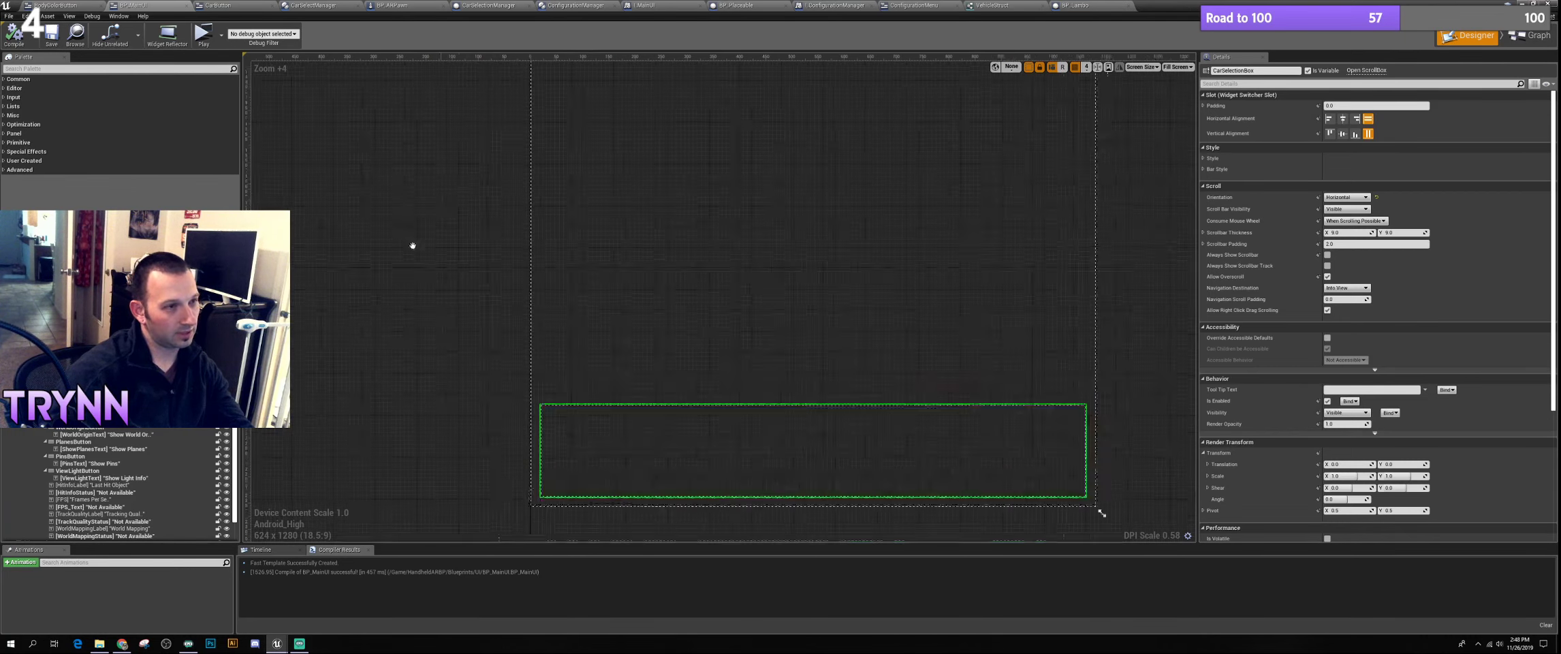
pyautogui.scroll(-2, 409, 225)
pyautogui.scroll(2, 440, 204)
pyautogui.moveTo(443, 229); pyautogui.dragTo(410, 247, button='right')
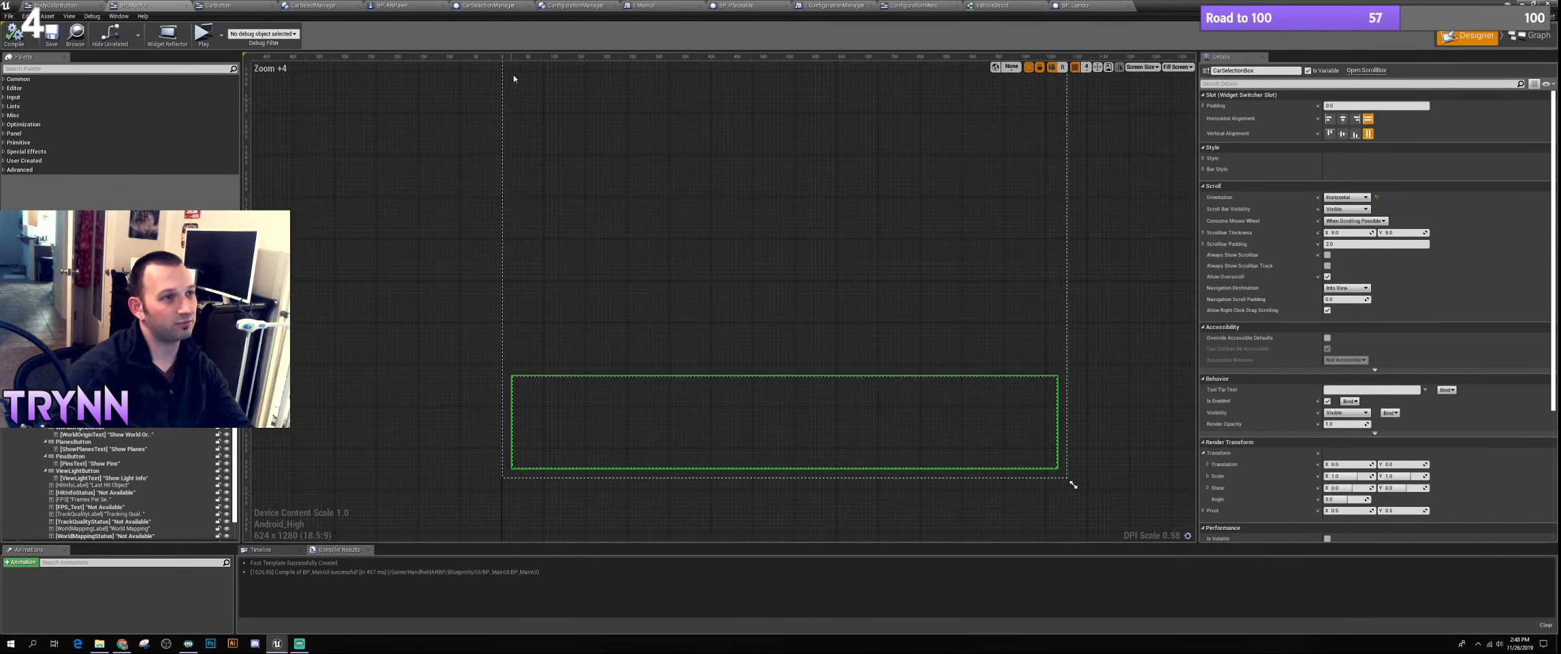
pyautogui.moveTo(432, 340); pyautogui.dragTo(408, 348, button='right')
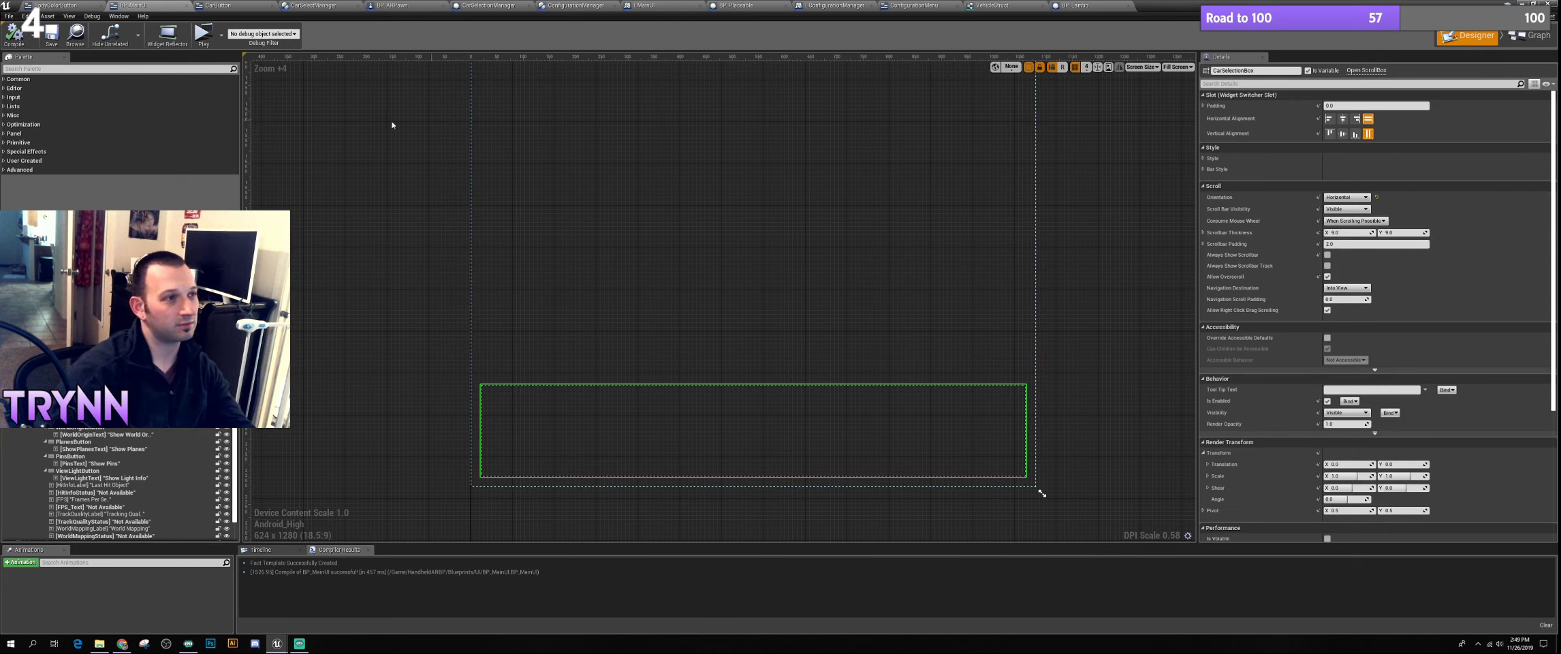
pyautogui.scroll(-6, 390, 235)
pyautogui.scroll(-1, 446, 287)
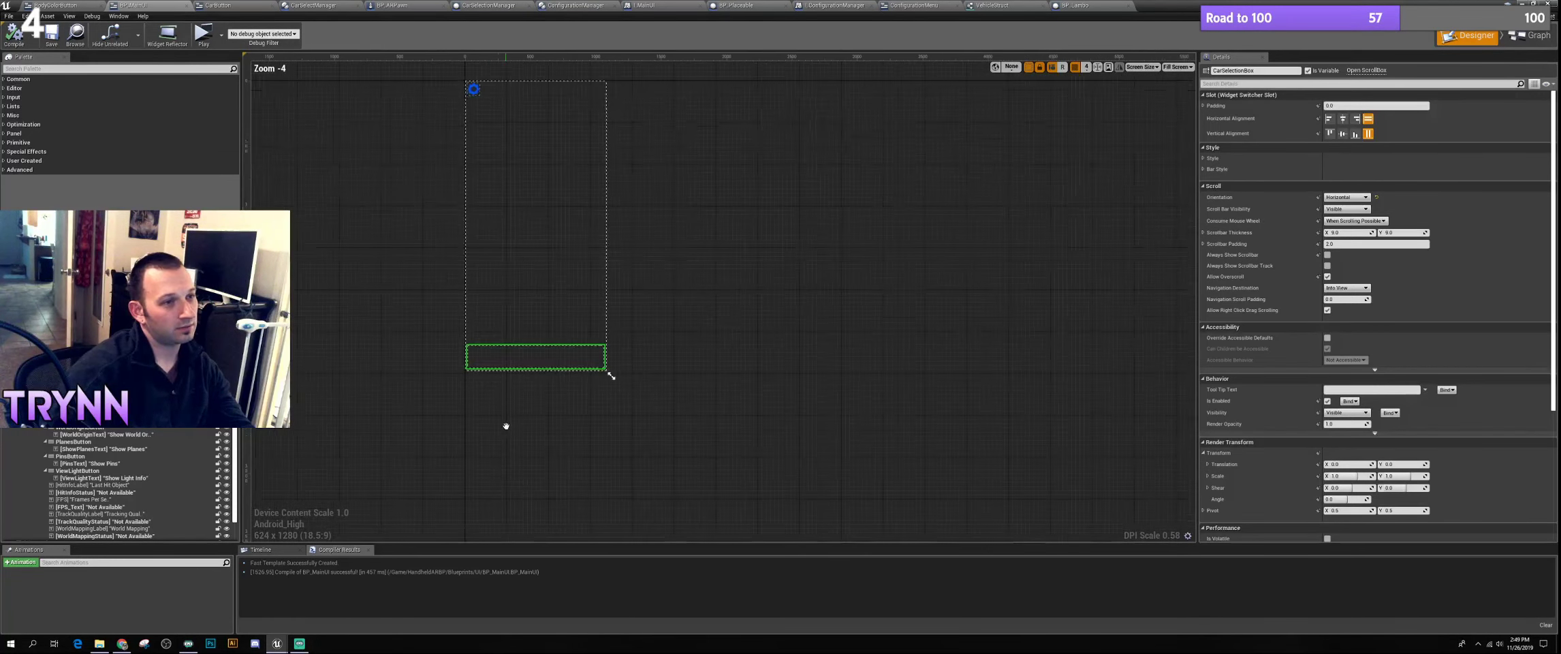
pyautogui.scroll(6, 523, 439)
pyautogui.moveTo(643, 338); pyautogui.dragTo(793, 200, button='right')
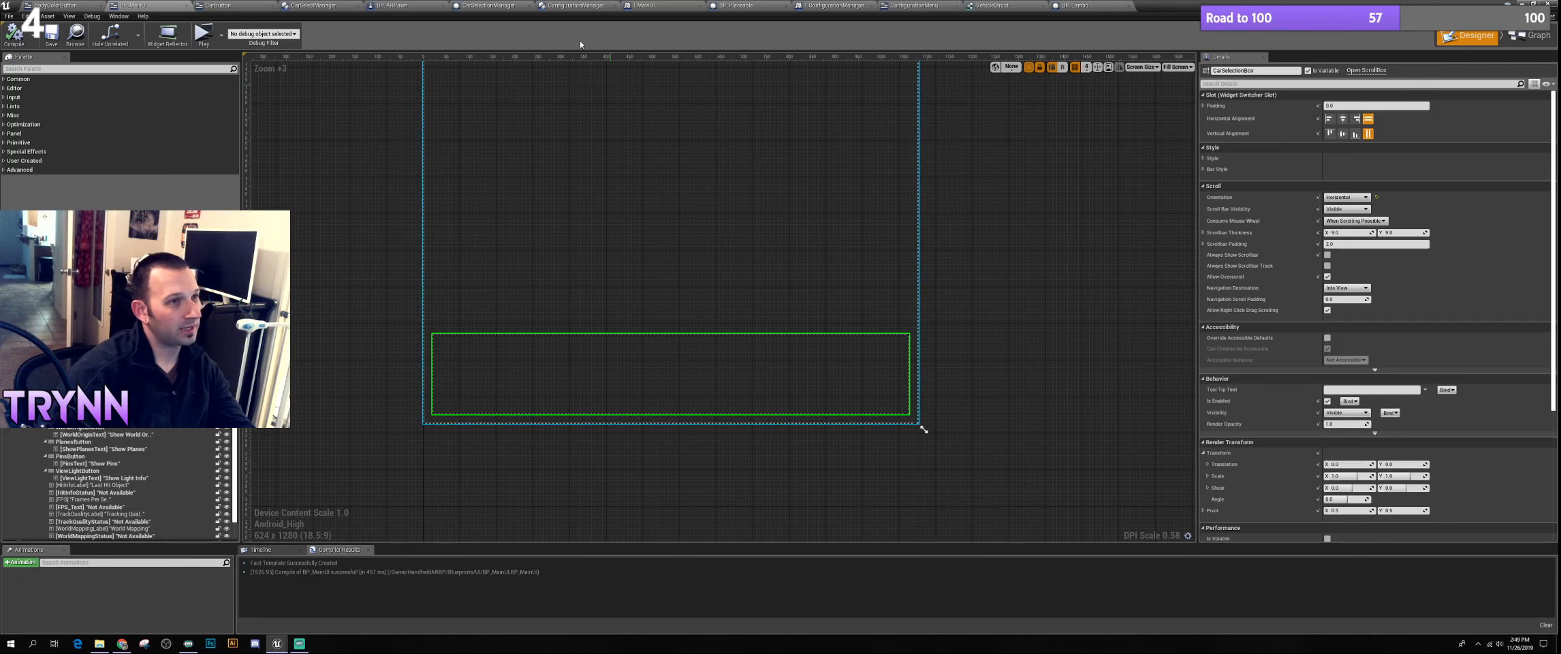
# Return to the CarButton widget and inspect the settings of its button and the enclosing size box
pyautogui.click(221, 5)
pyautogui.click(606, 268)
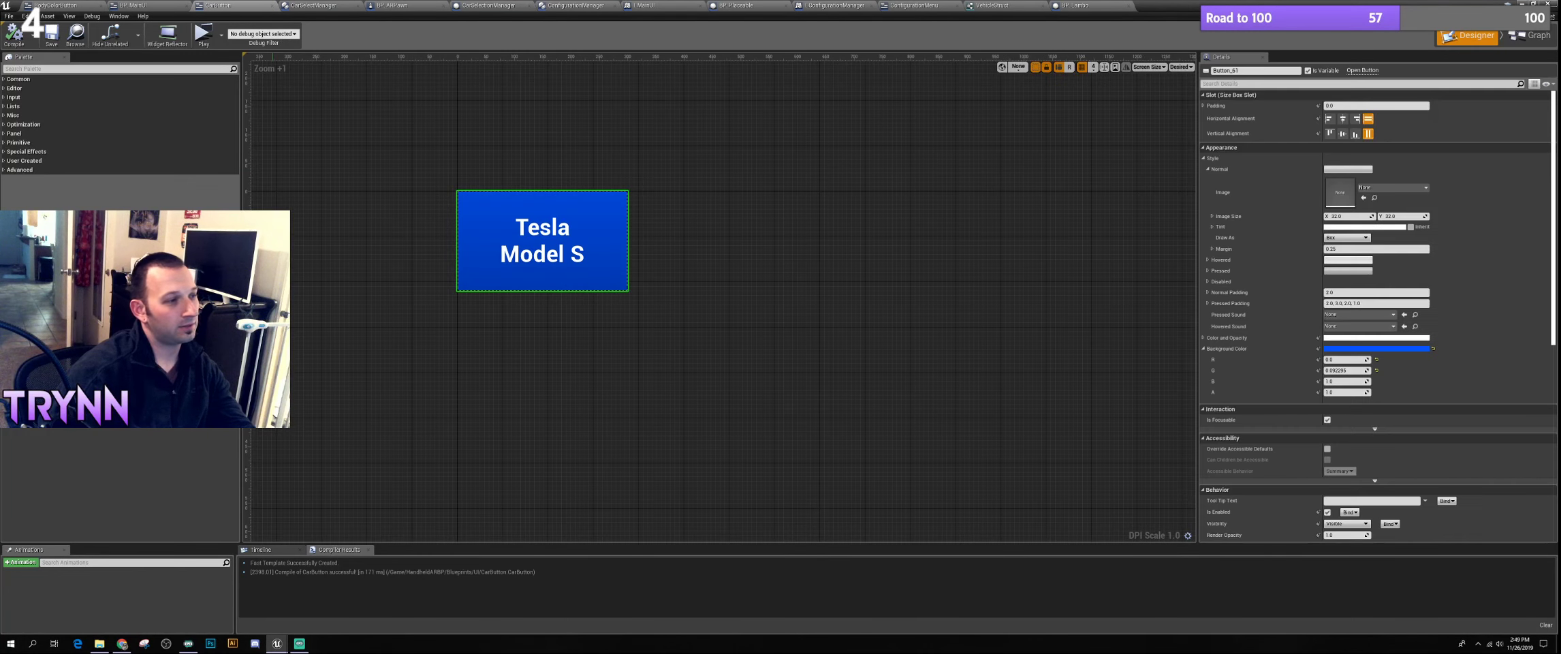
pyautogui.click(954, 209)
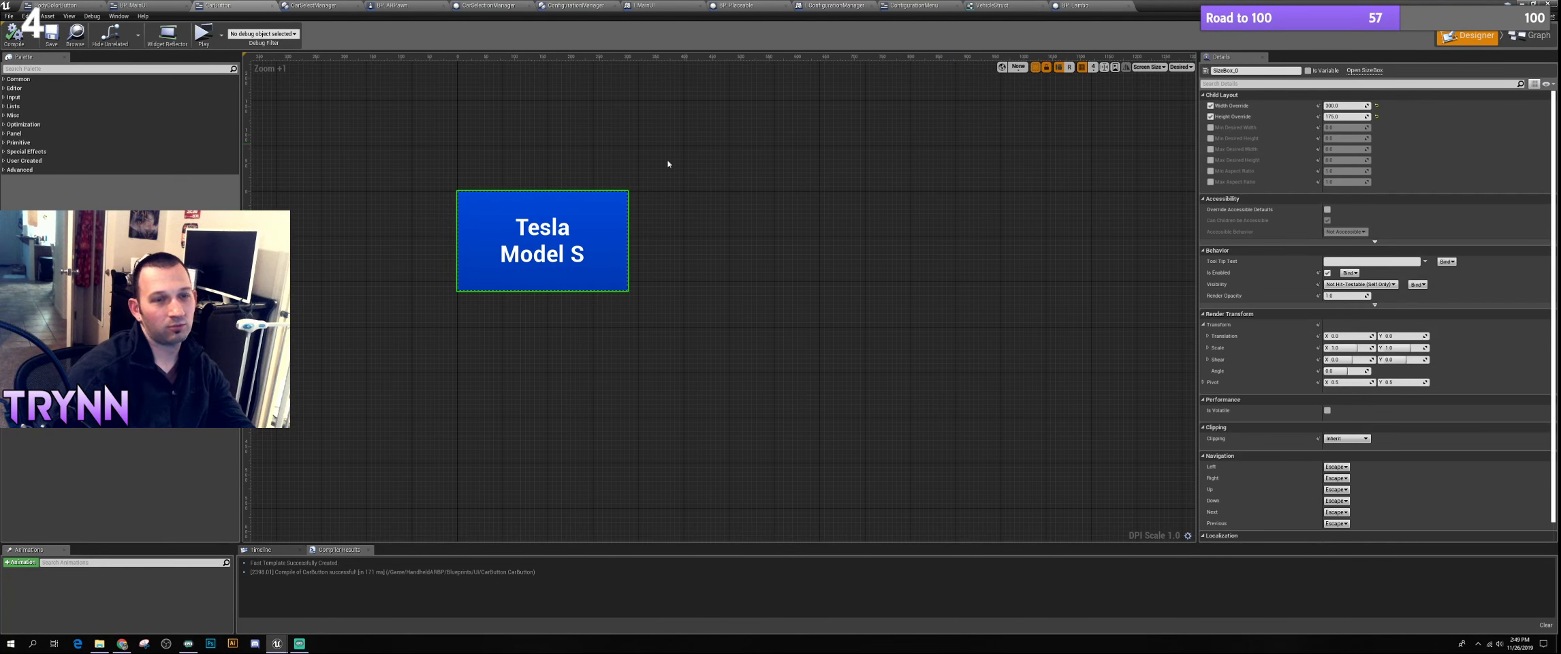
# In the main UI's Create Car Selection Buttons graph, set the Make Margin top and bottom values to 0 and compile
pyautogui.click(1519, 38)
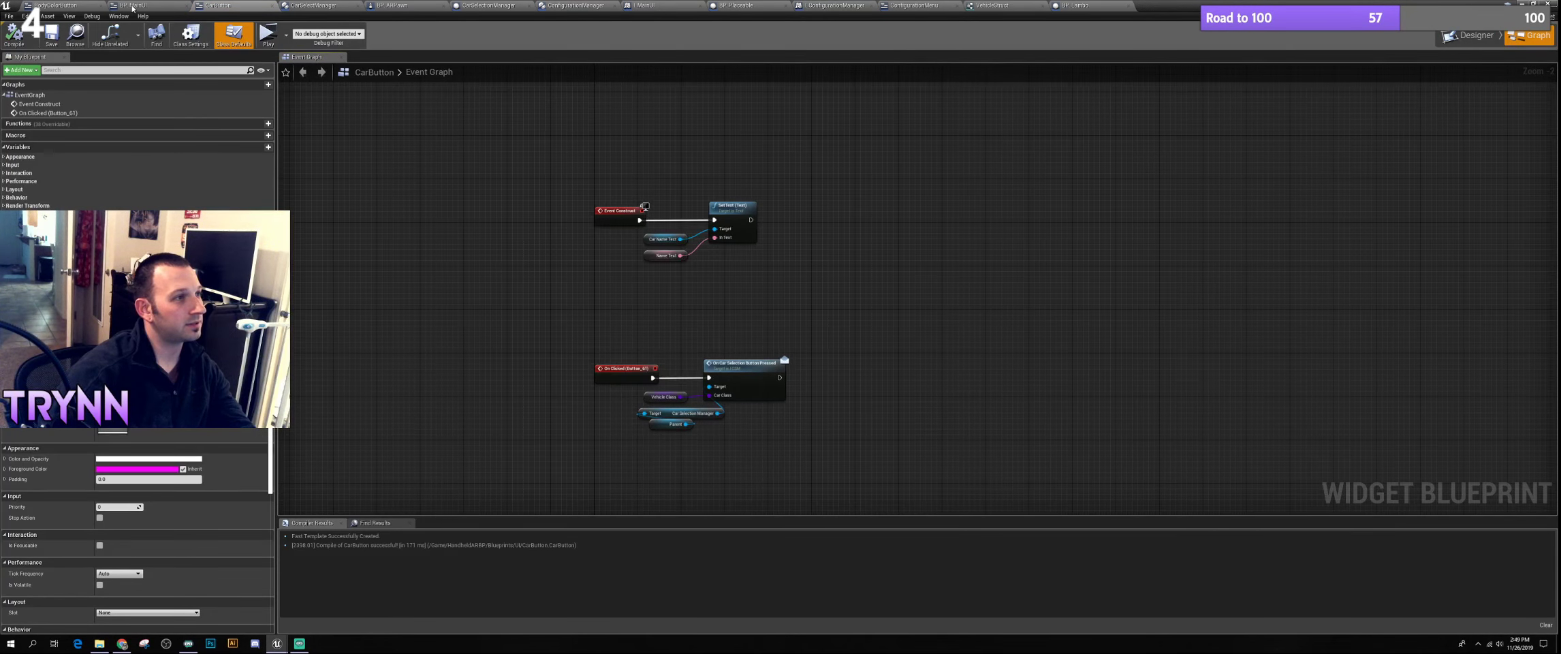
pyautogui.click(133, 6)
pyautogui.click(1530, 35)
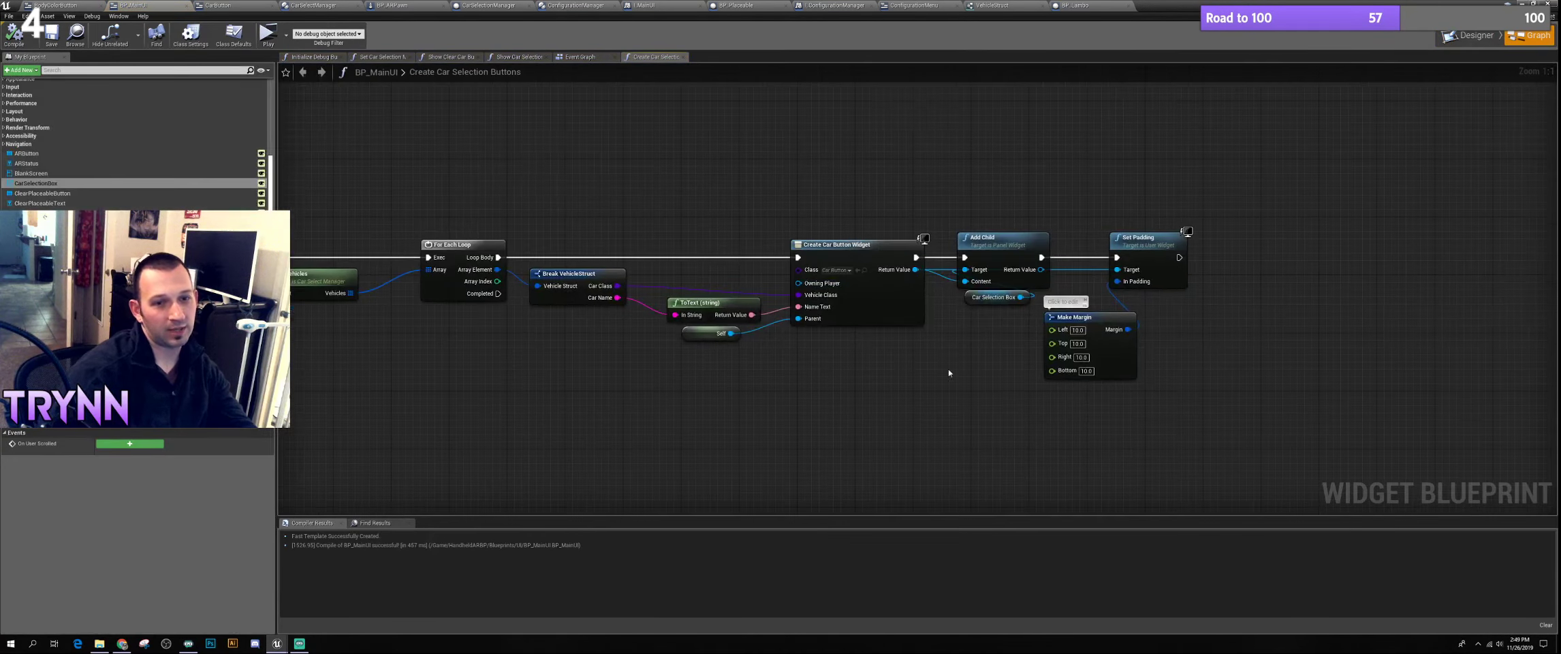
pyautogui.click(1078, 343)
pyautogui.write('0')
pyautogui.press('Tab')
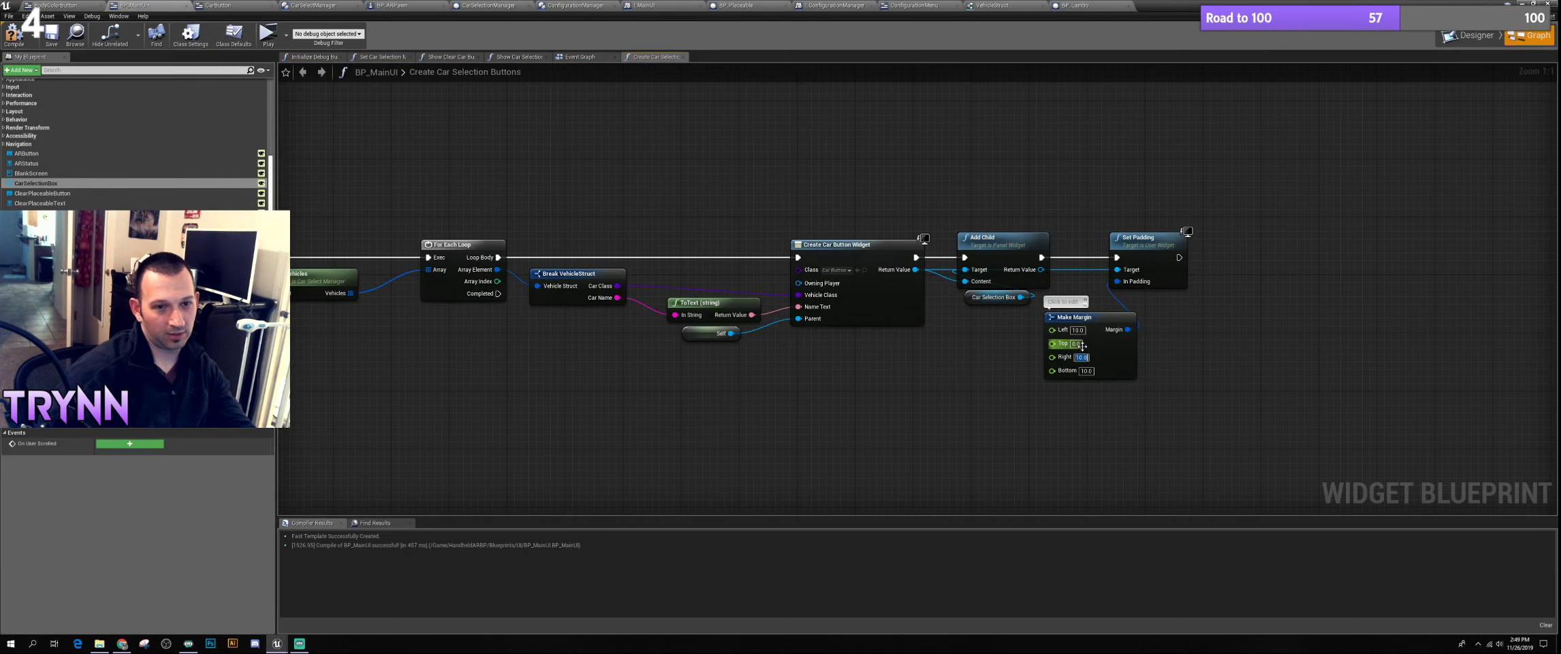
pyautogui.press('Tab')
pyautogui.write('0')
pyautogui.click(14, 33)
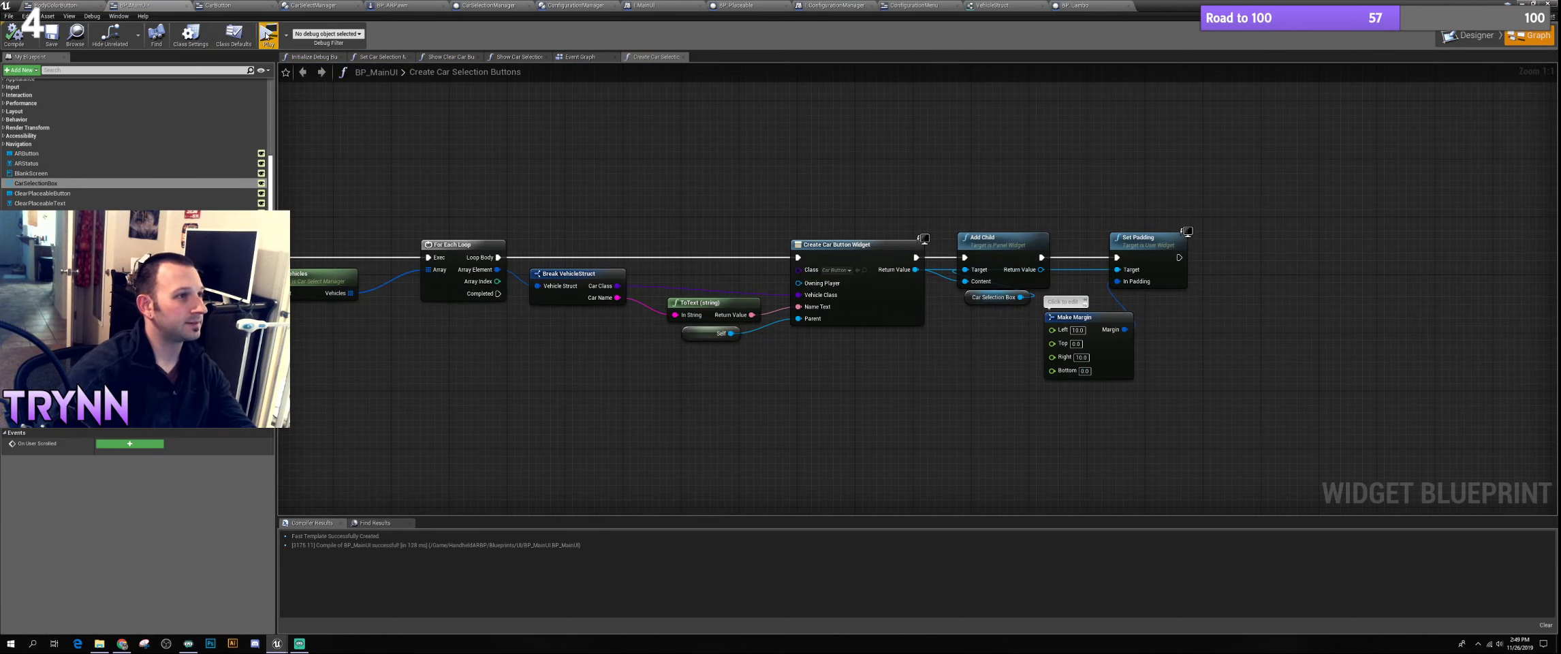
# Preview the configurator, place the Lamborghini Reventon, and clear it from the scene
pyautogui.click(267, 34)
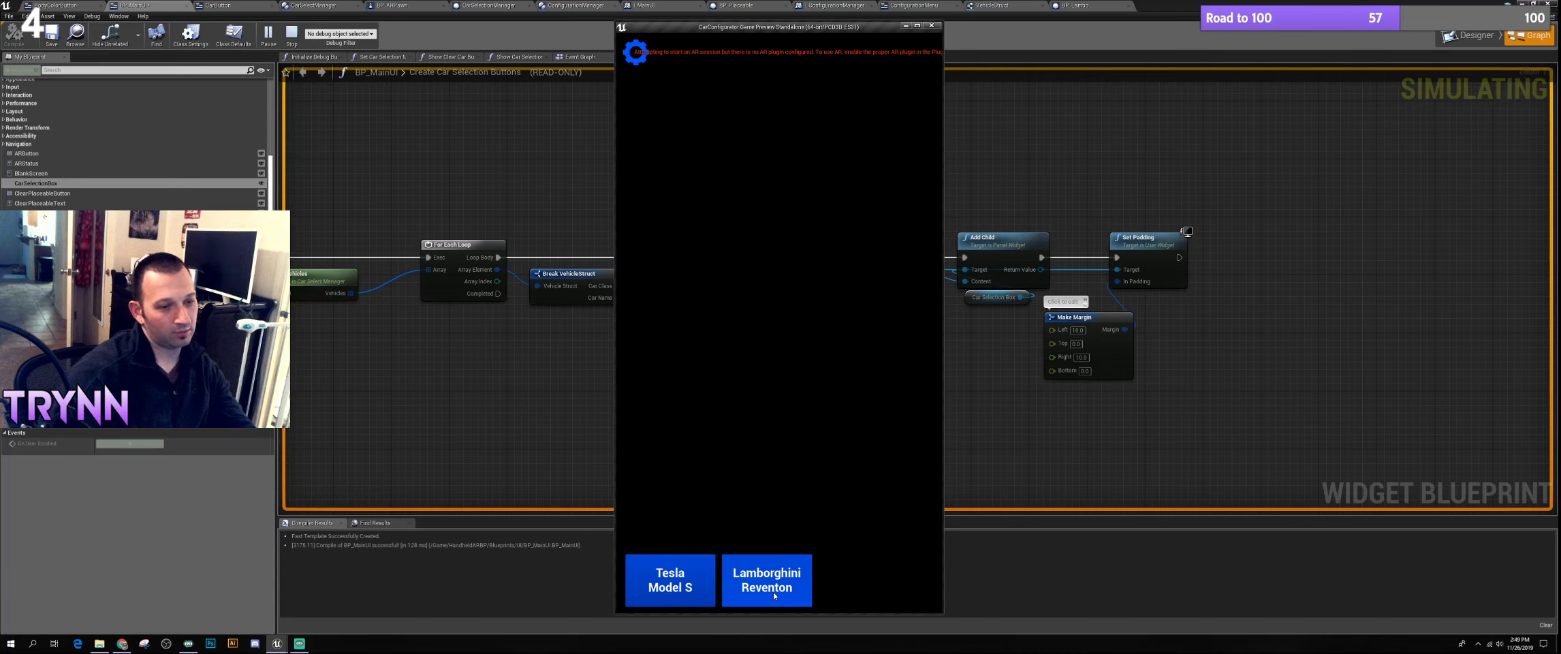
pyautogui.click(784, 582)
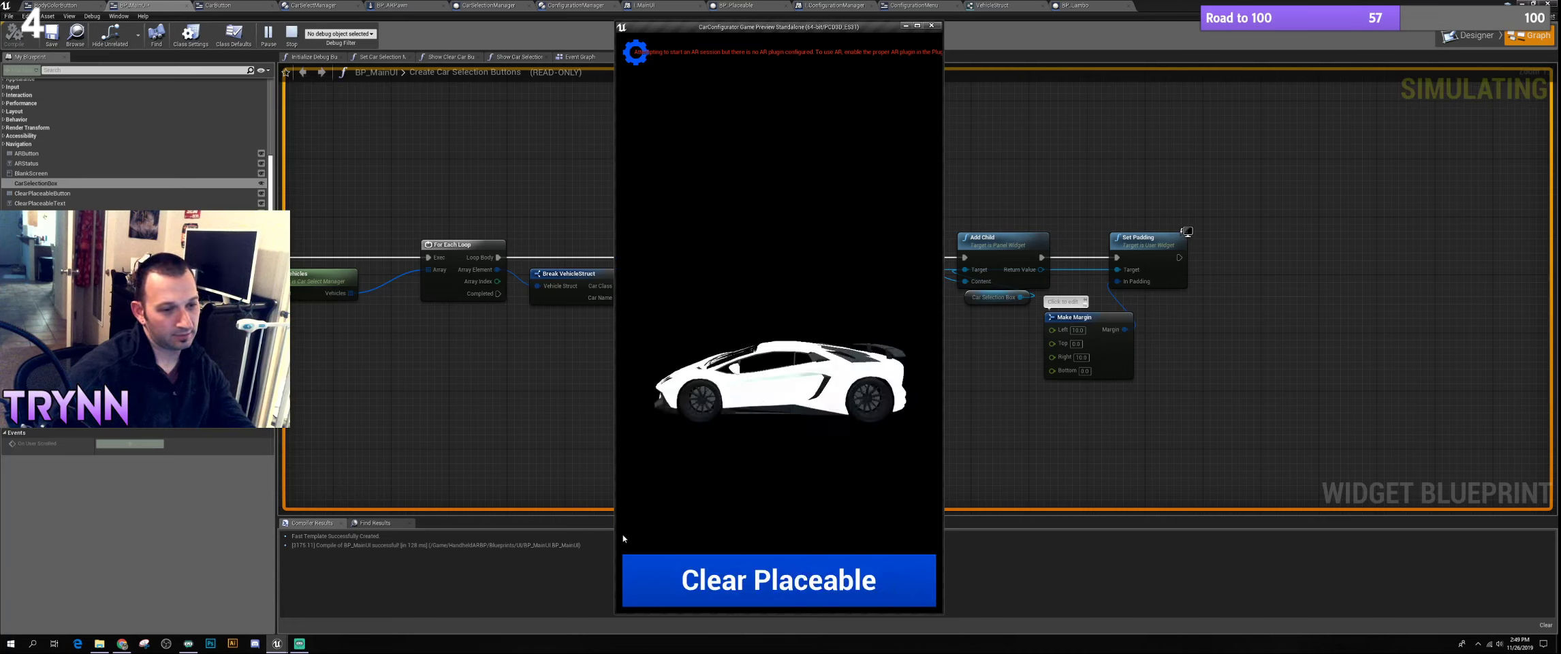
pyautogui.click(812, 590)
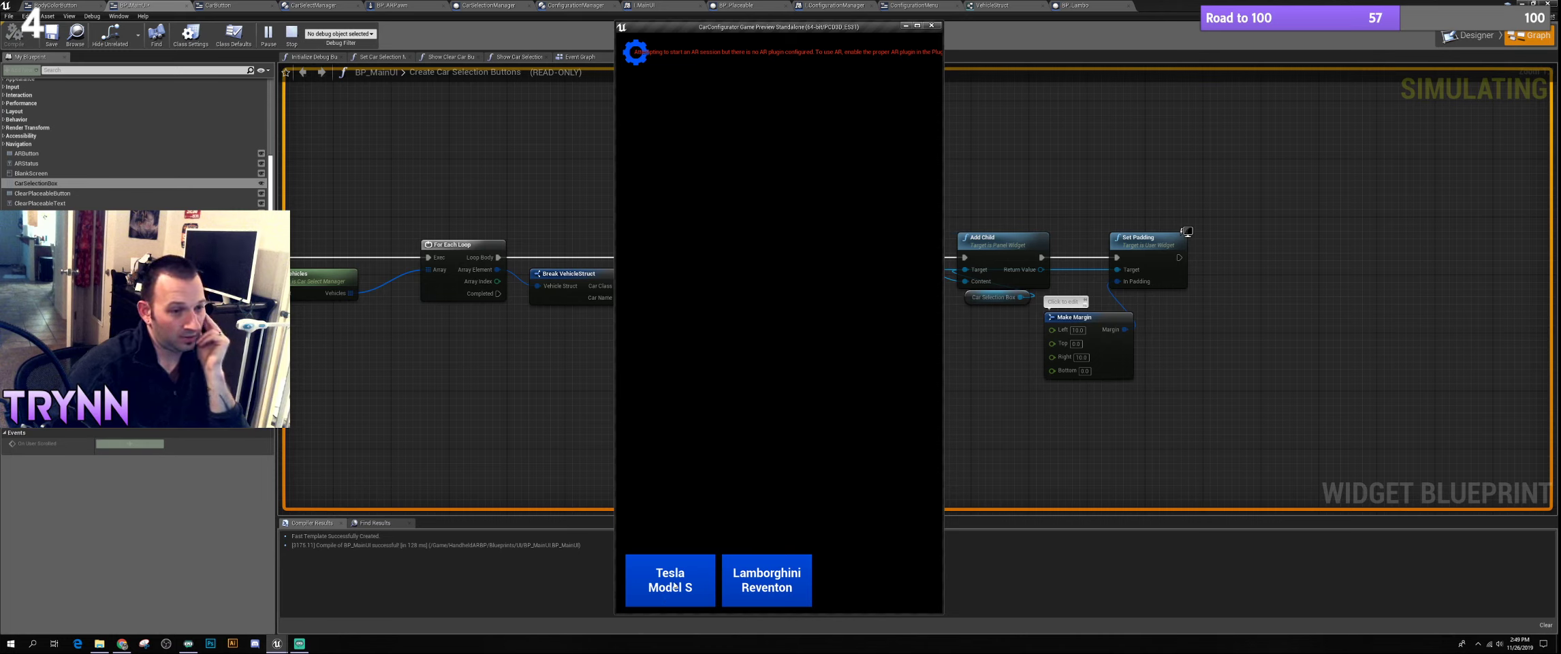
# Place the Tesla Model S in the preview and open its body colour choices
pyautogui.click(769, 354)
pyautogui.click(792, 589)
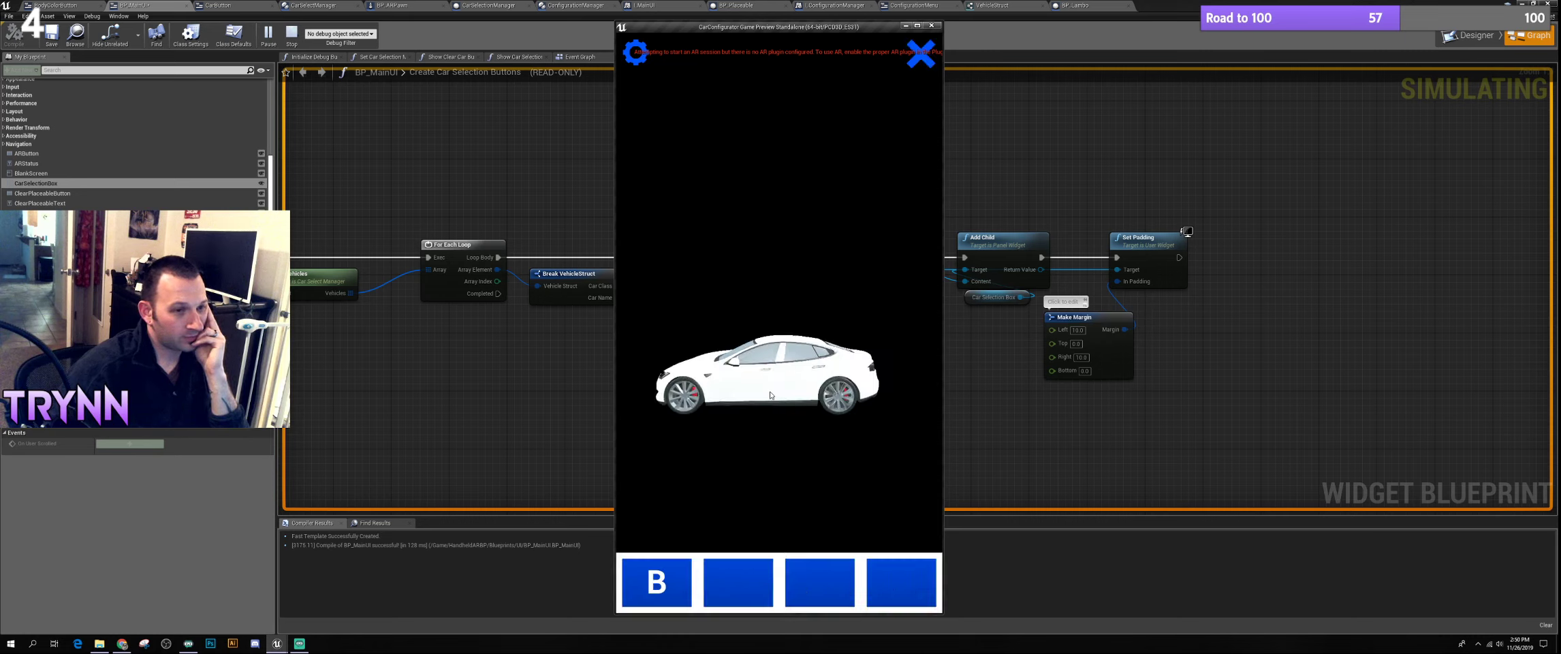
pyautogui.click(659, 587)
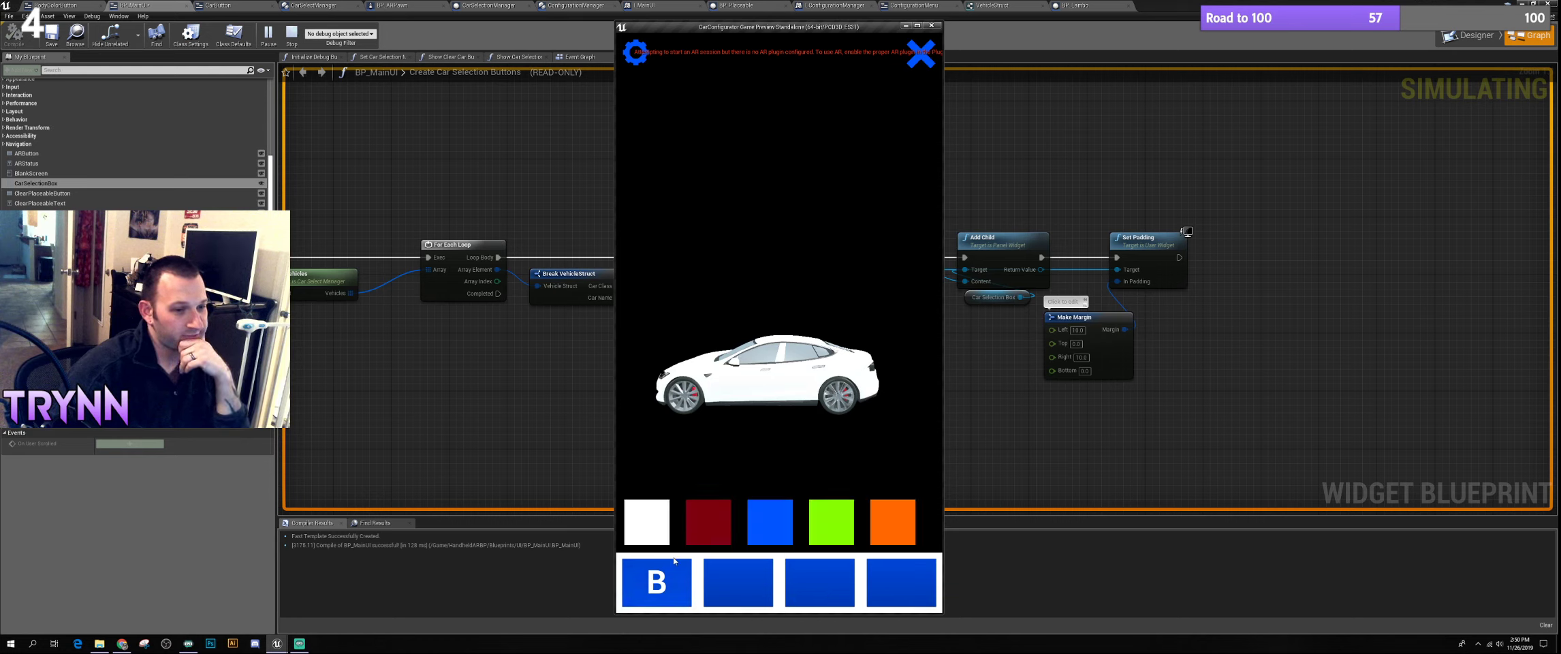
# Test the white, dark red, blue, lime green and orange body colours on the Tesla, finish on orange, and close the preview
pyautogui.click(749, 530)
pyautogui.click(886, 529)
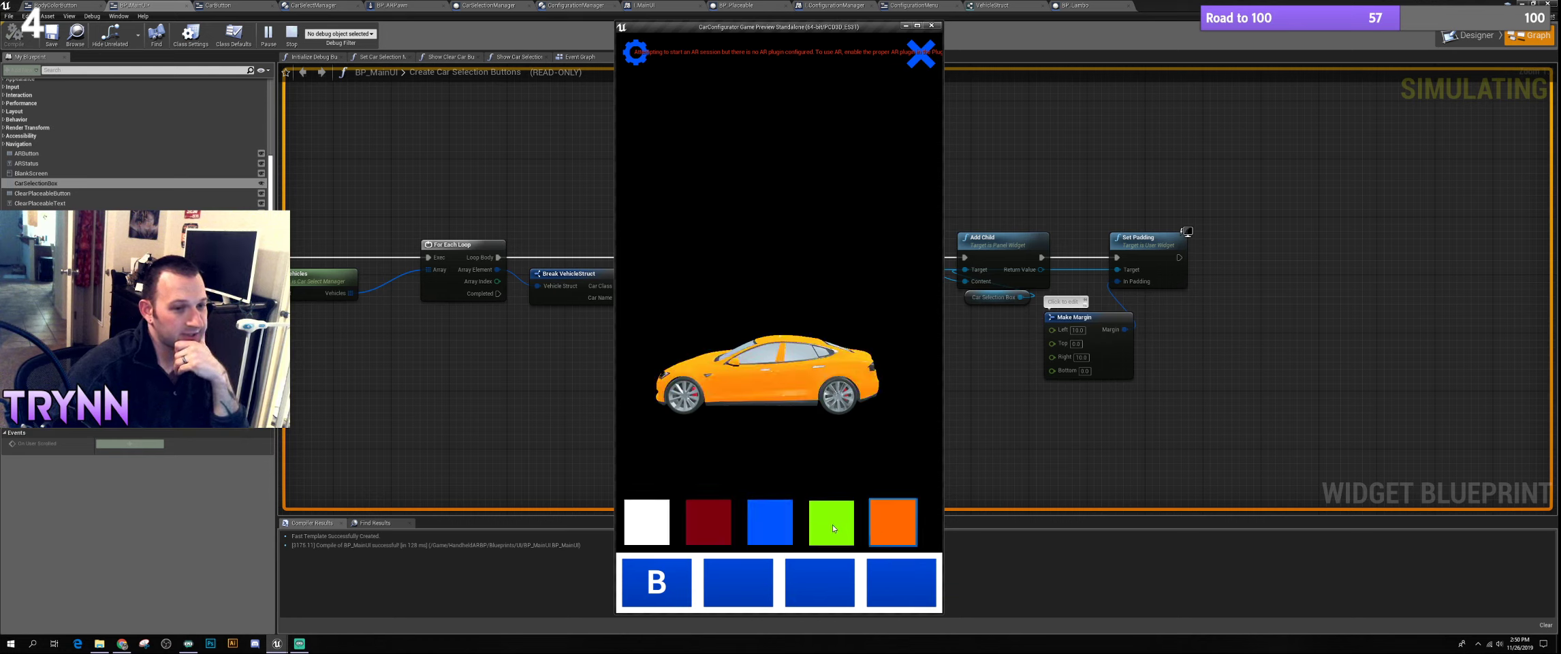
pyautogui.click(832, 524)
pyautogui.click(770, 525)
pyautogui.click(708, 526)
pyautogui.click(647, 525)
pyautogui.click(708, 528)
pyautogui.click(770, 524)
pyautogui.click(826, 532)
pyautogui.click(873, 528)
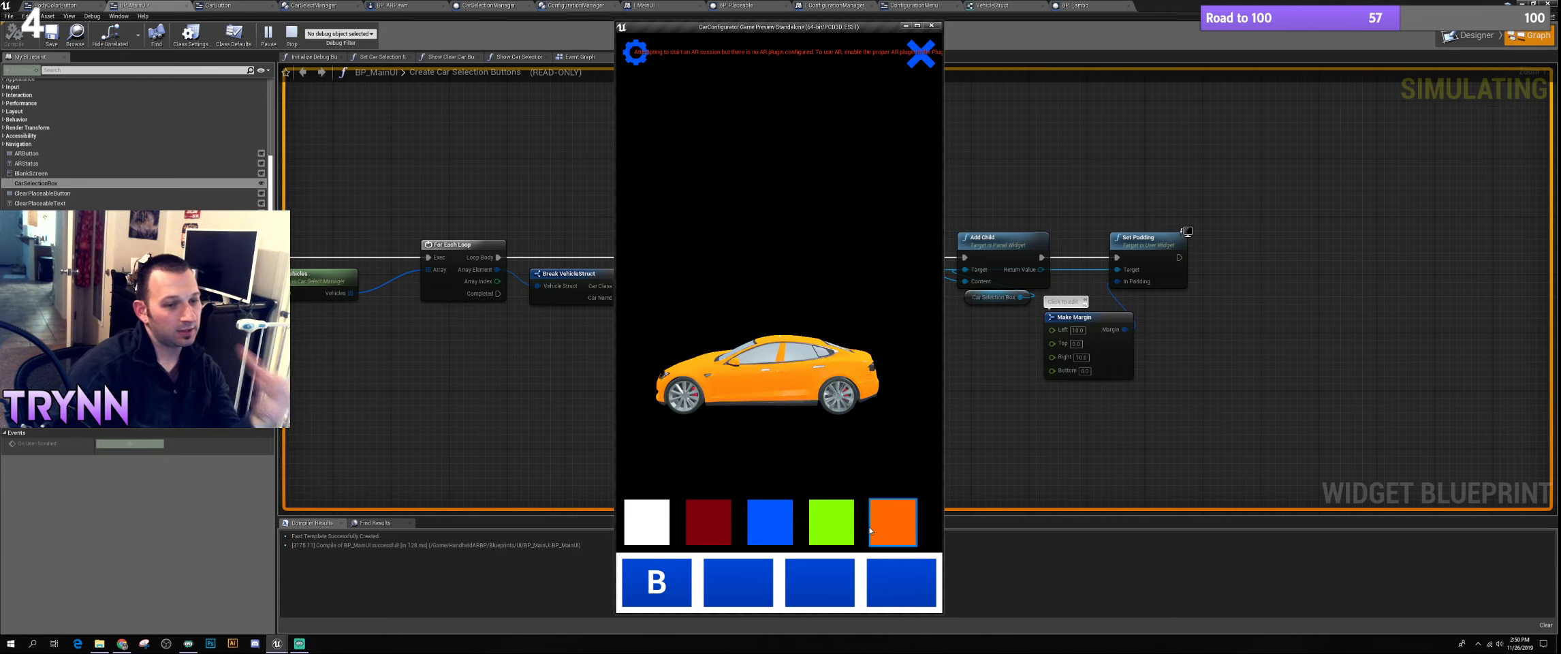
pyautogui.press('Escape')
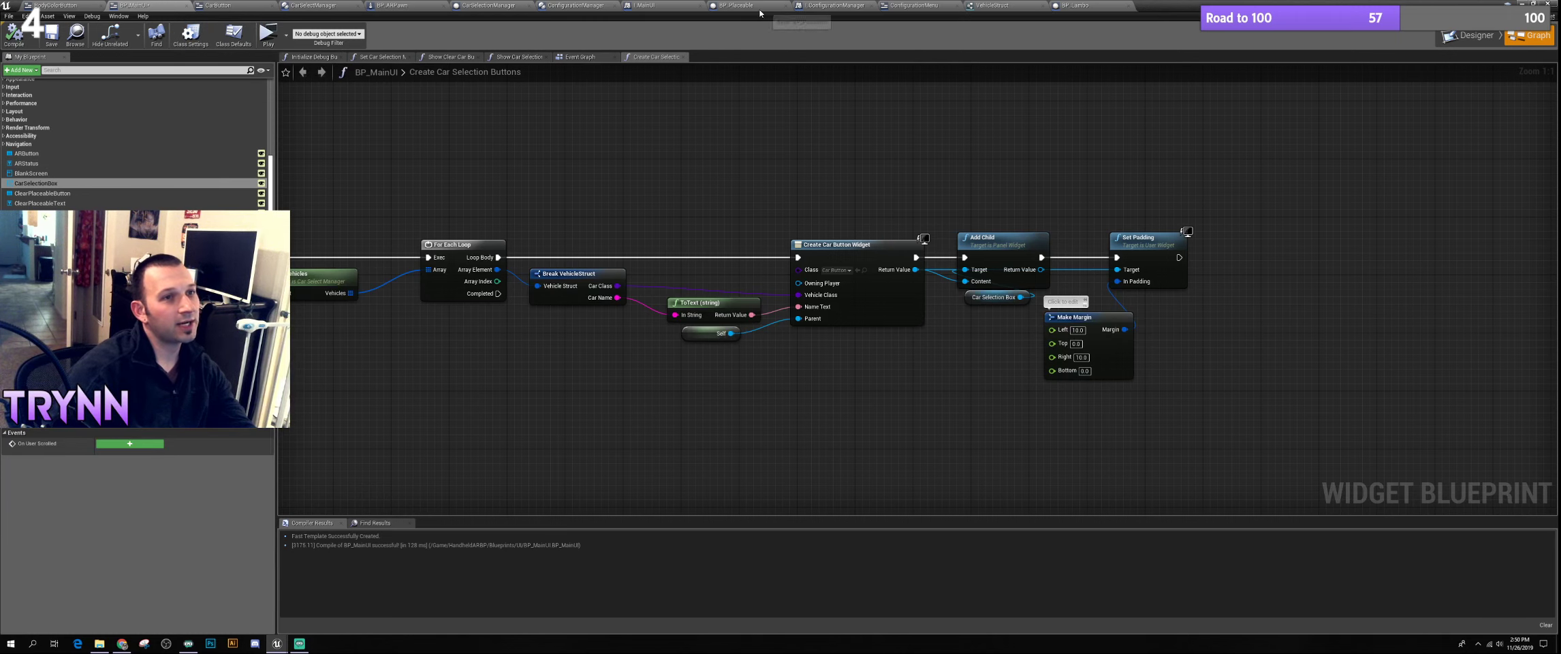
# Close the I_ConfigurationManager, ConfigurationMenu, VehicleStruct and BP_Lambo editors
pyautogui.click(832, 6)
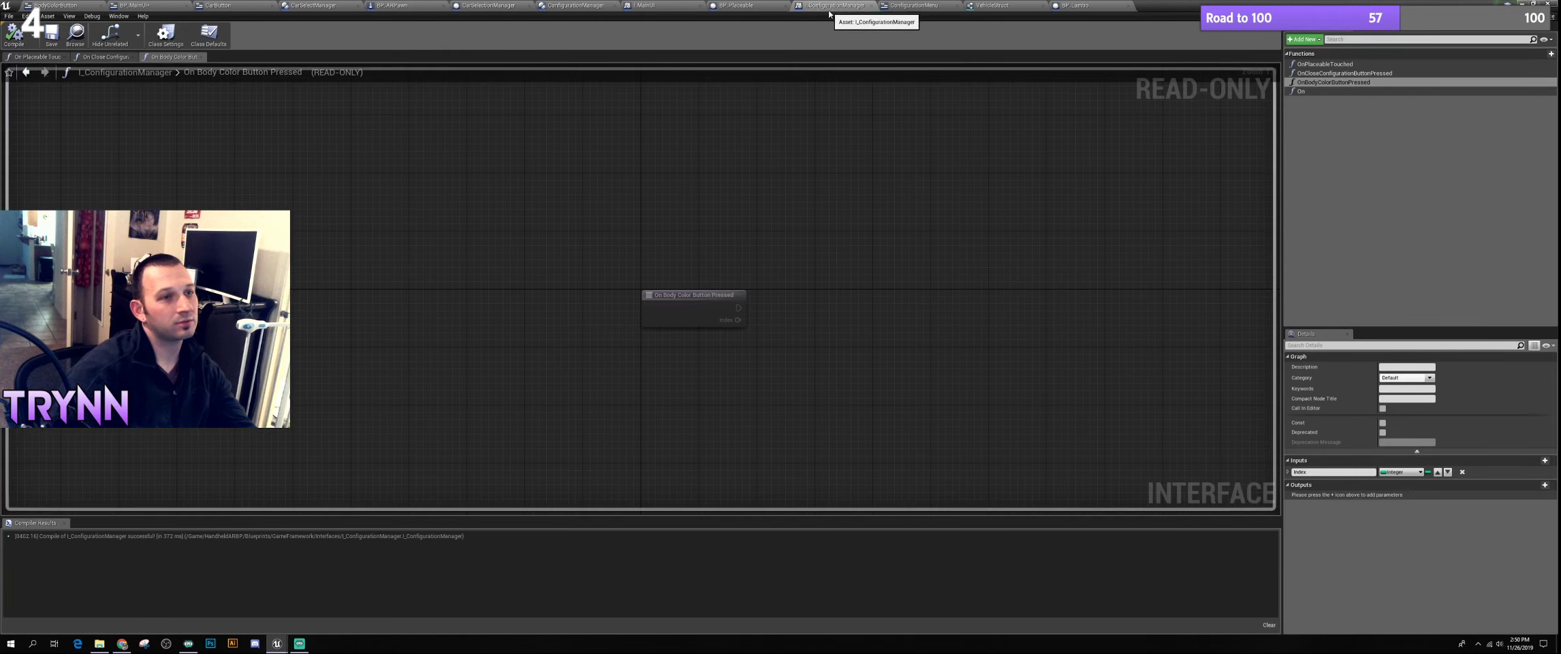
pyautogui.click(870, 5)
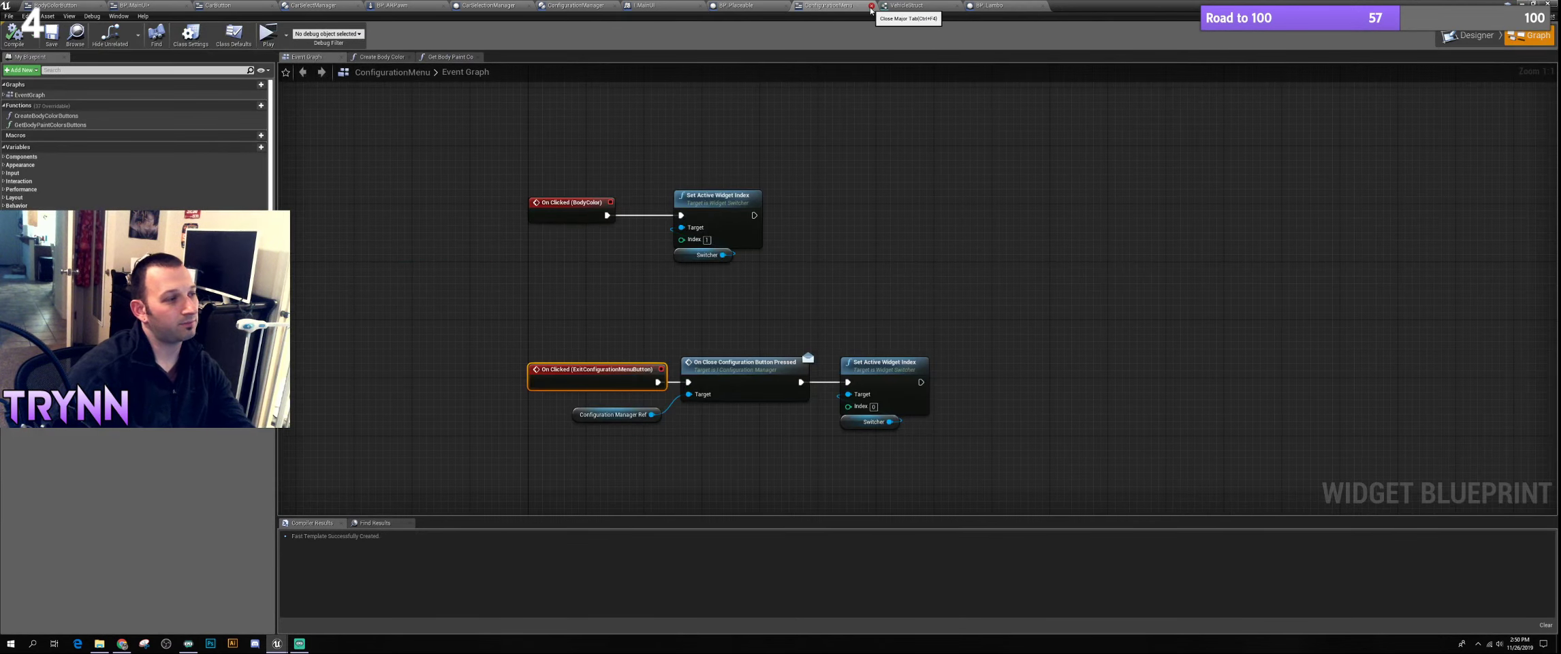
pyautogui.click(872, 6)
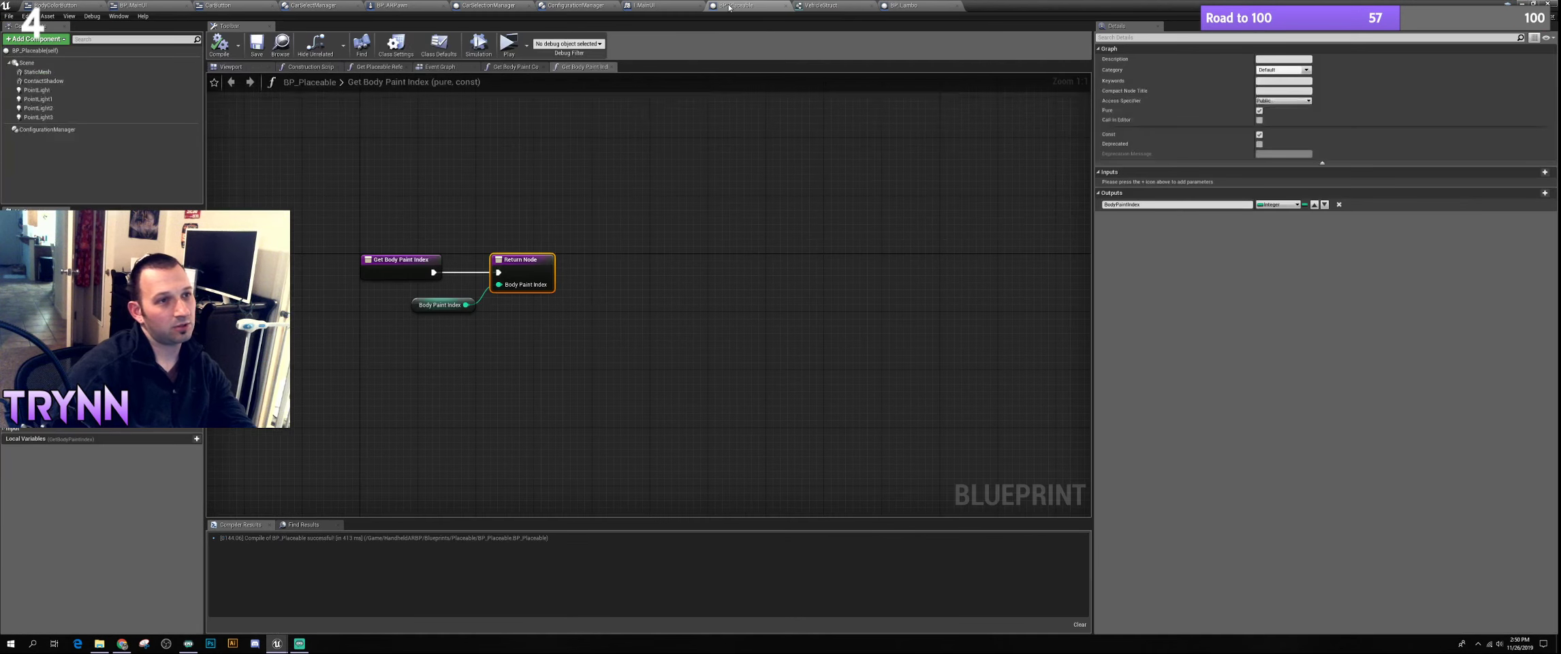
pyautogui.click(866, 7)
pyautogui.click(872, 6)
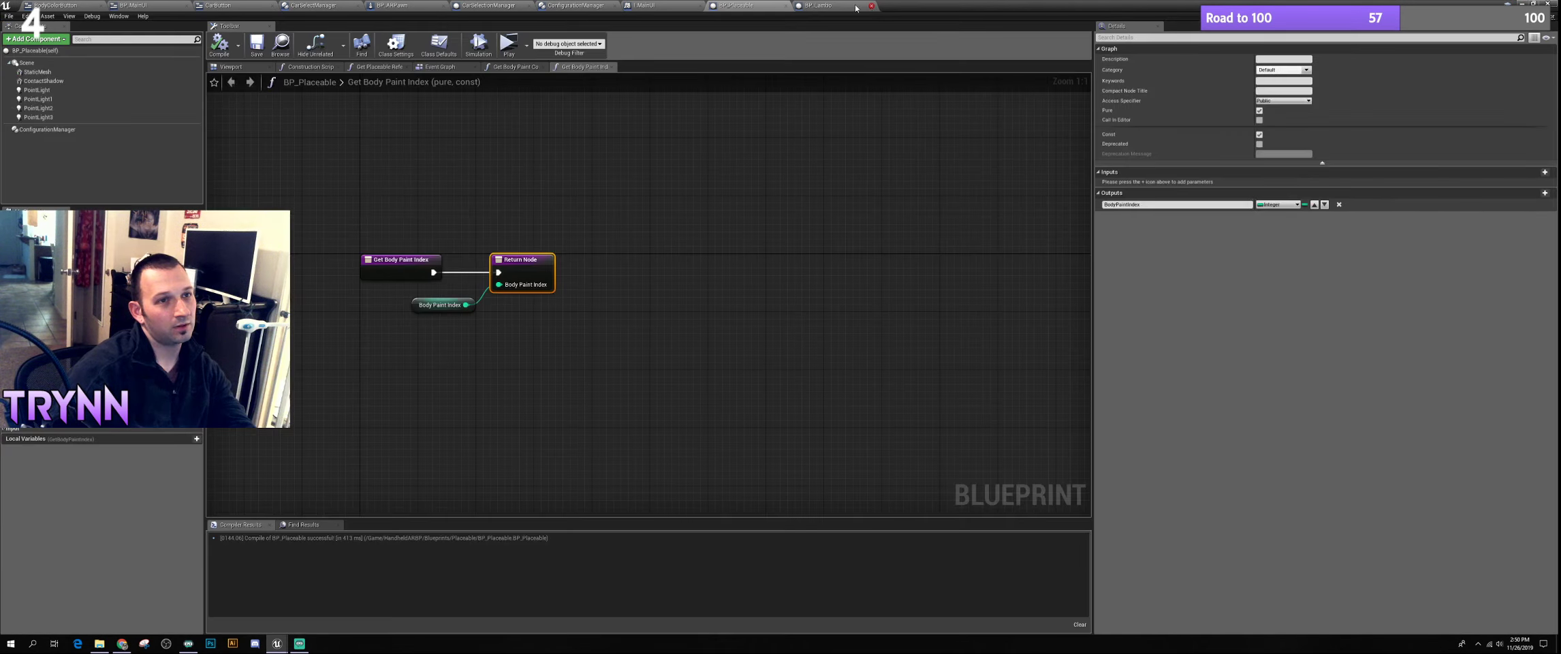
pyautogui.click(872, 6)
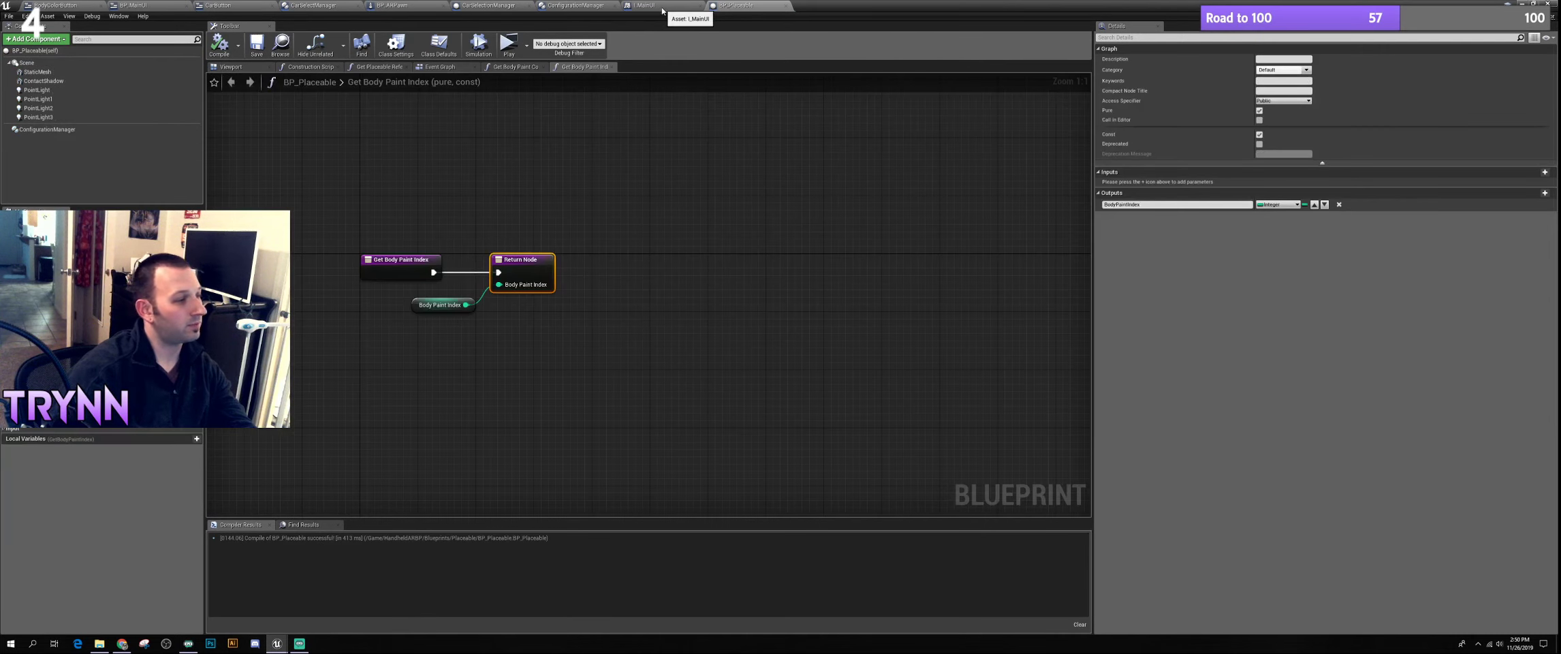
# Close the BP_ARPawn editor and review the ConfigurationManager, CarSelectManager and CarSelectionManager event graphs
pyautogui.click(663, 8)
pyautogui.click(576, 6)
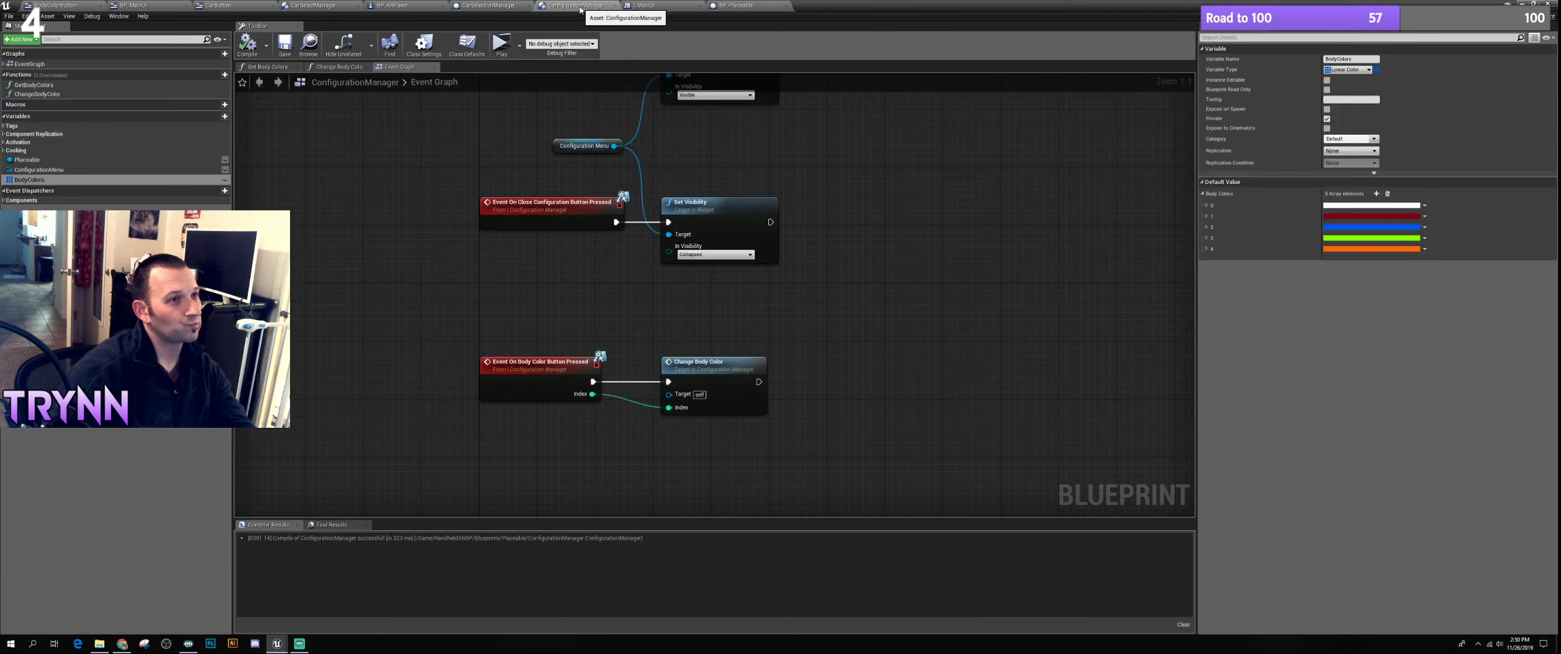
pyautogui.scroll(-3, 345, 213)
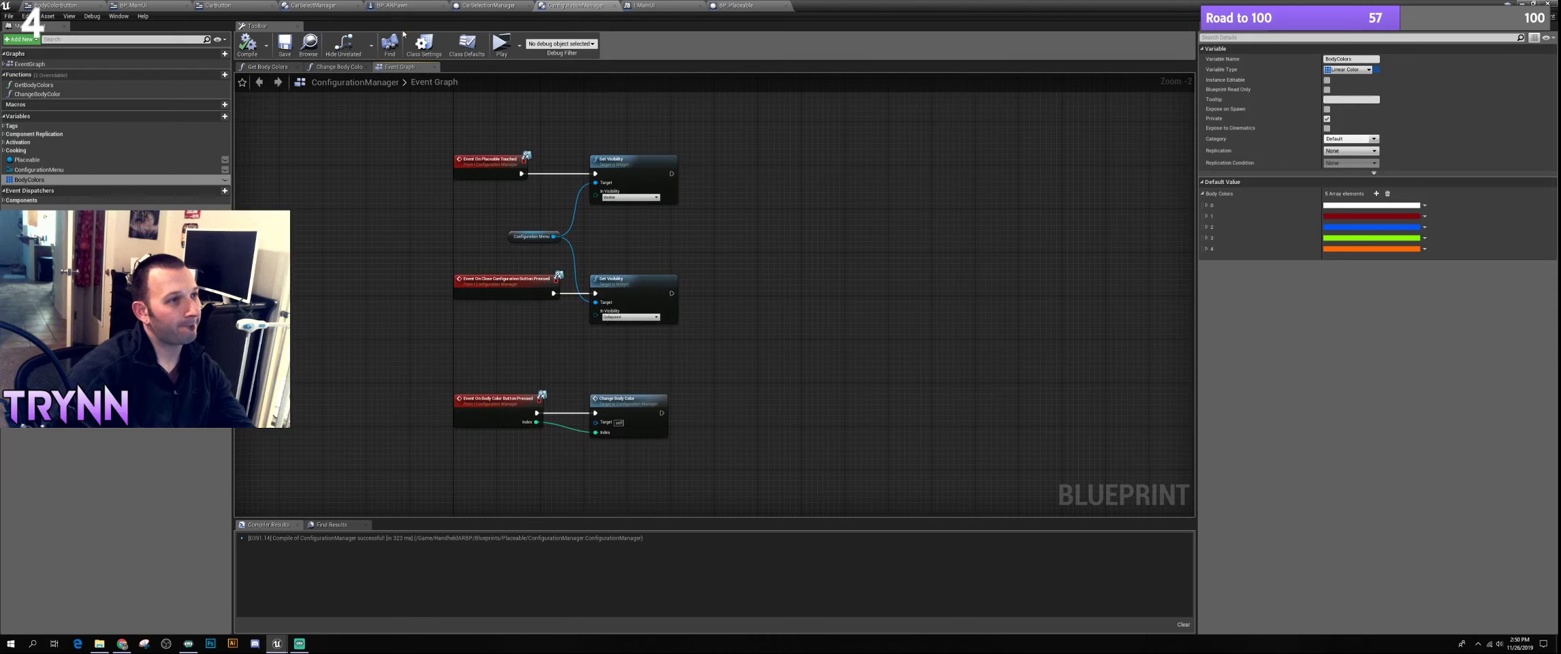
pyautogui.click(428, 6)
pyautogui.click(444, 6)
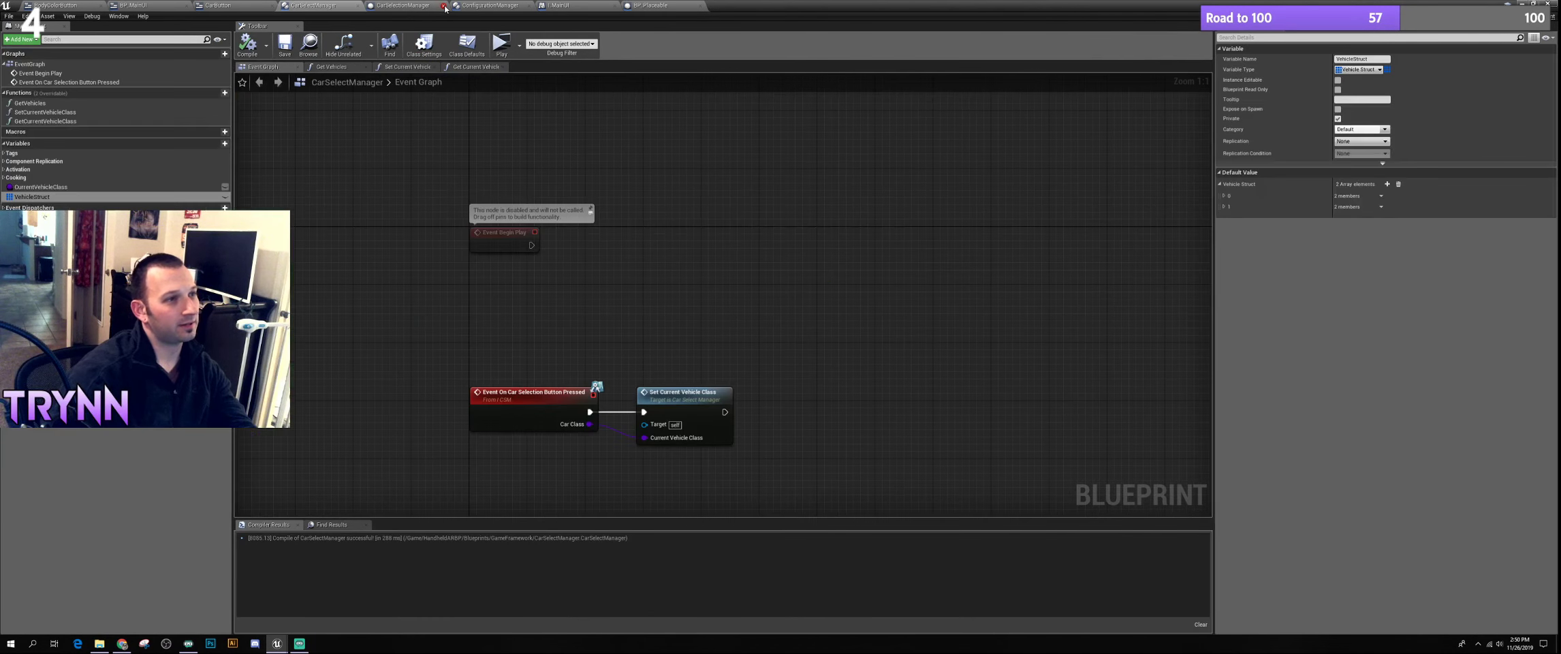
pyautogui.click(402, 6)
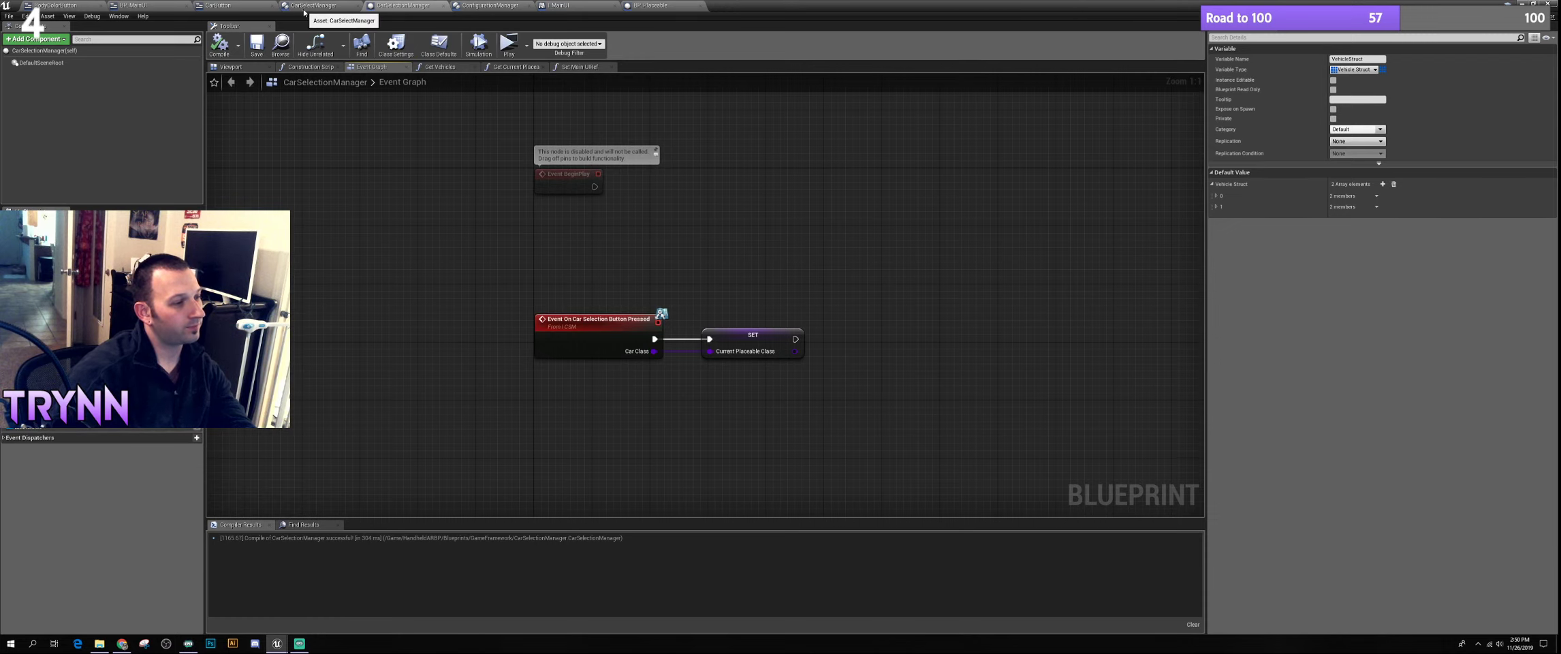
pyautogui.click(313, 6)
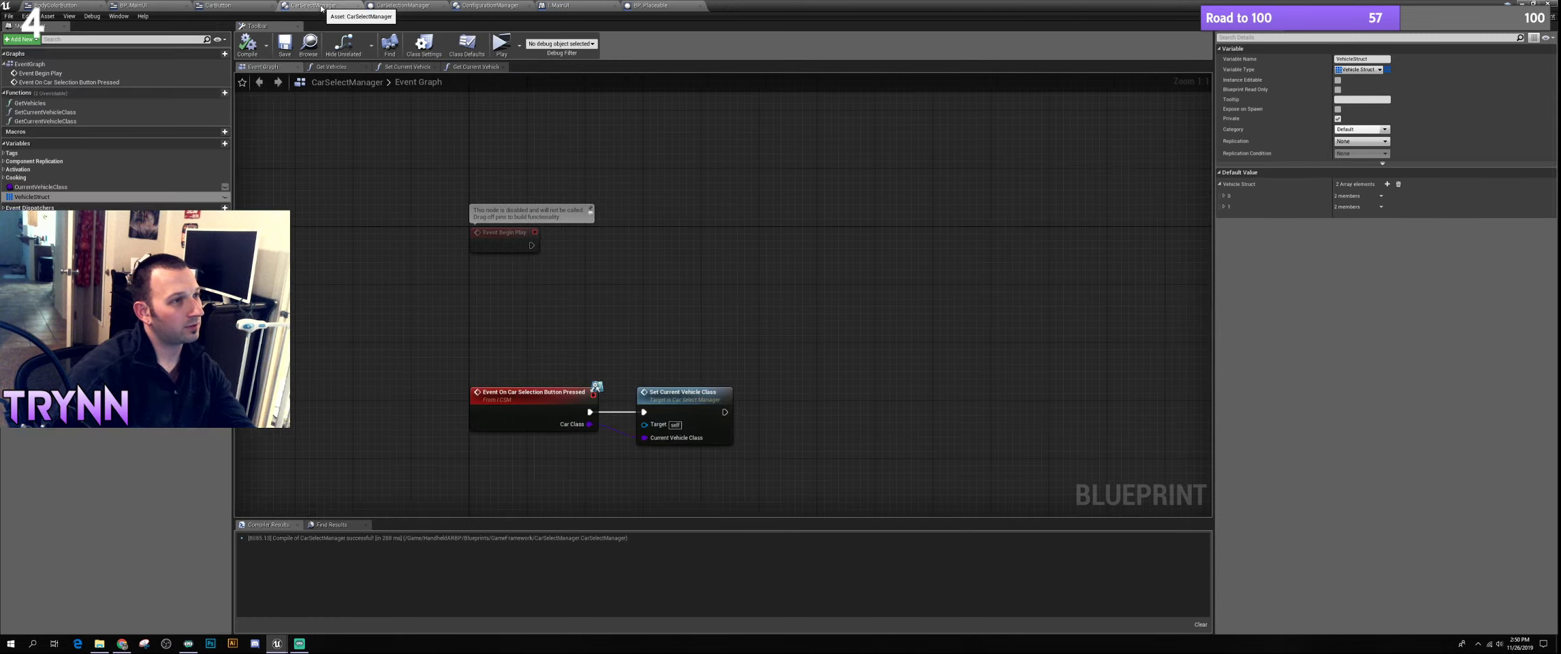
# Add four elements to the default value of the BodyColors array in ConfigurationManager
pyautogui.click(469, 7)
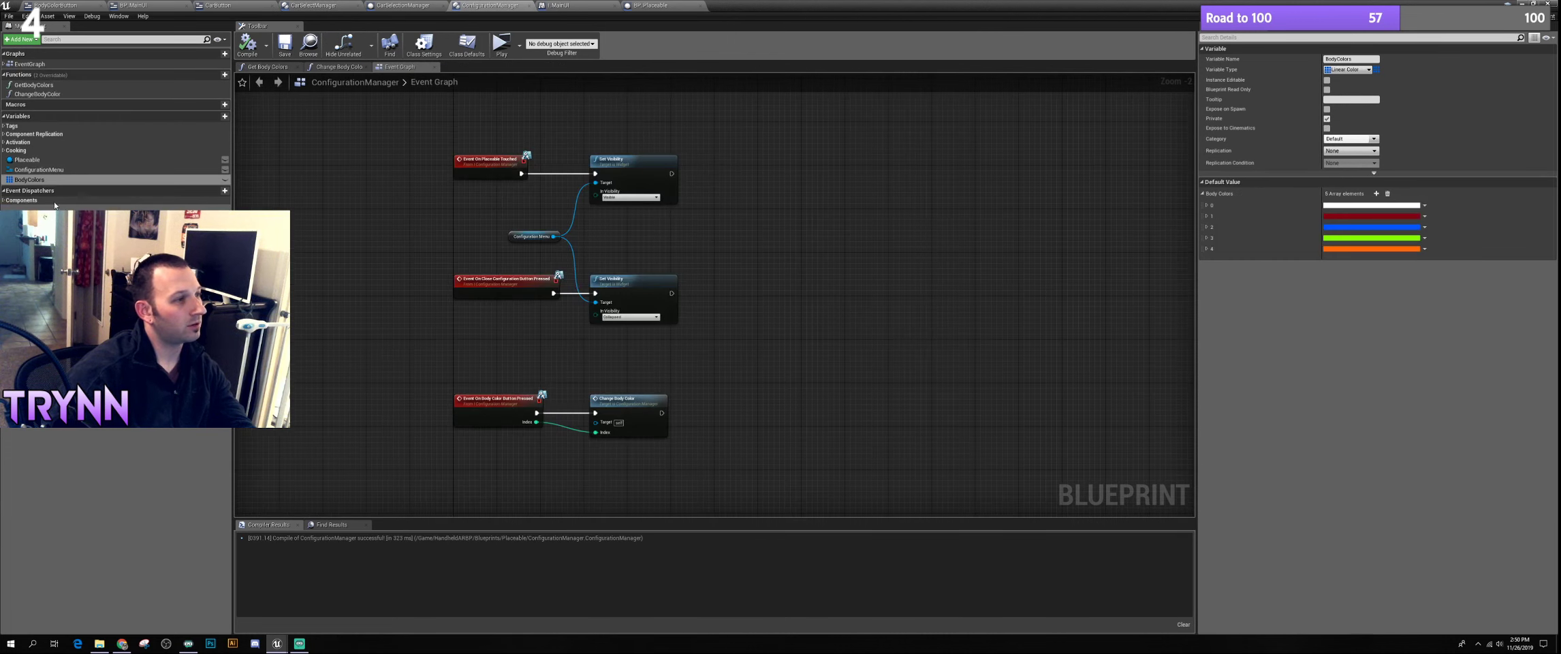
pyautogui.click(1376, 194)
pyautogui.click(1377, 194)
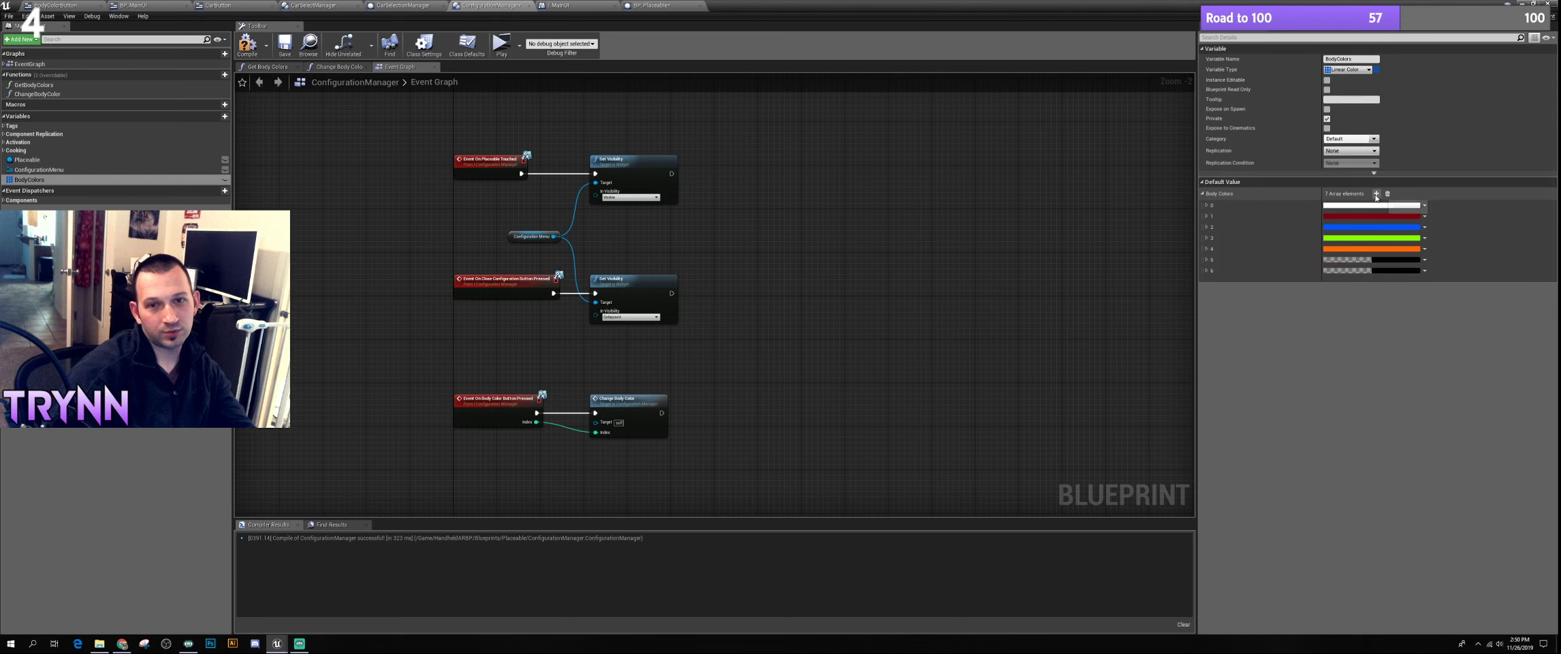
pyautogui.click(1376, 194)
pyautogui.click(1377, 194)
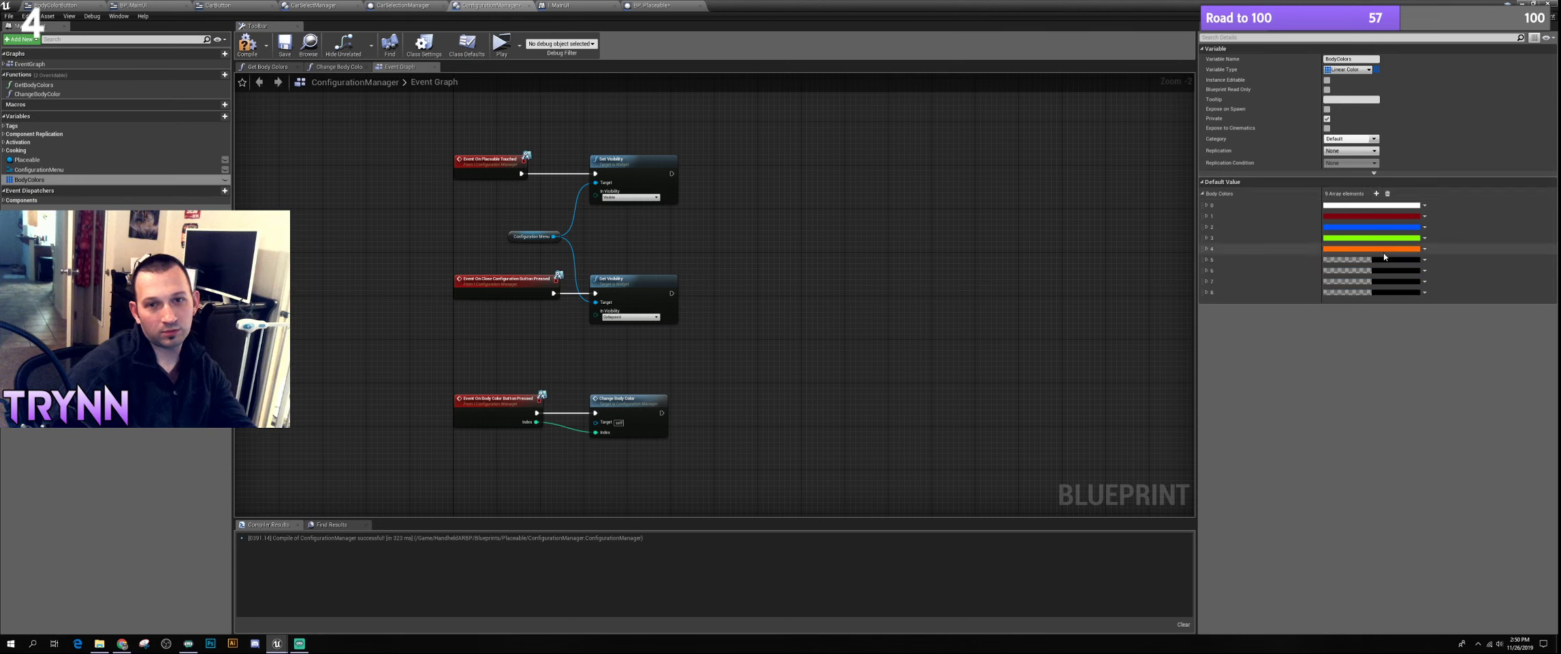
# Set element 5 of the BodyColors array to a fully opaque light purple
pyautogui.click(1383, 259)
pyautogui.moveTo(1252, 326); pyautogui.dragTo(1253, 298)
pyautogui.moveTo(1322, 327); pyautogui.dragTo(1236, 298)
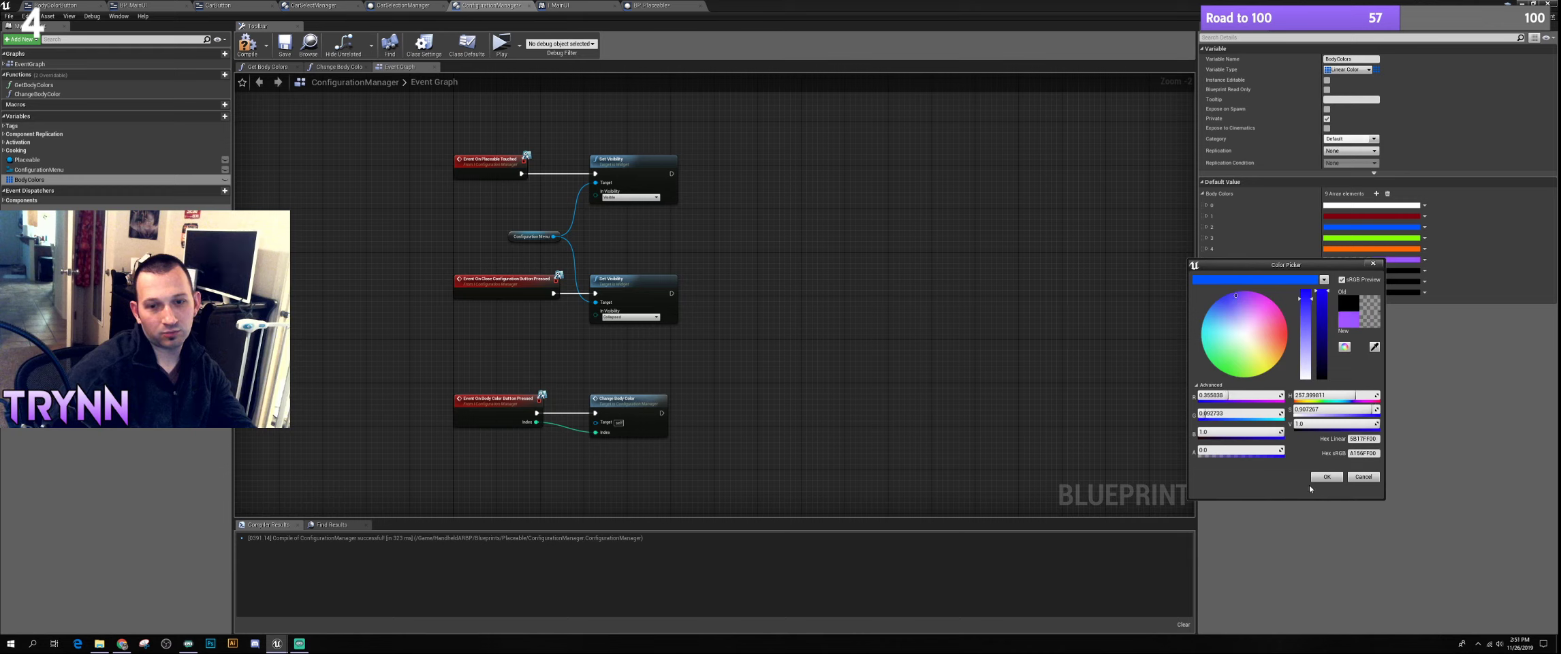
pyautogui.click(1327, 476)
pyautogui.click(1353, 262)
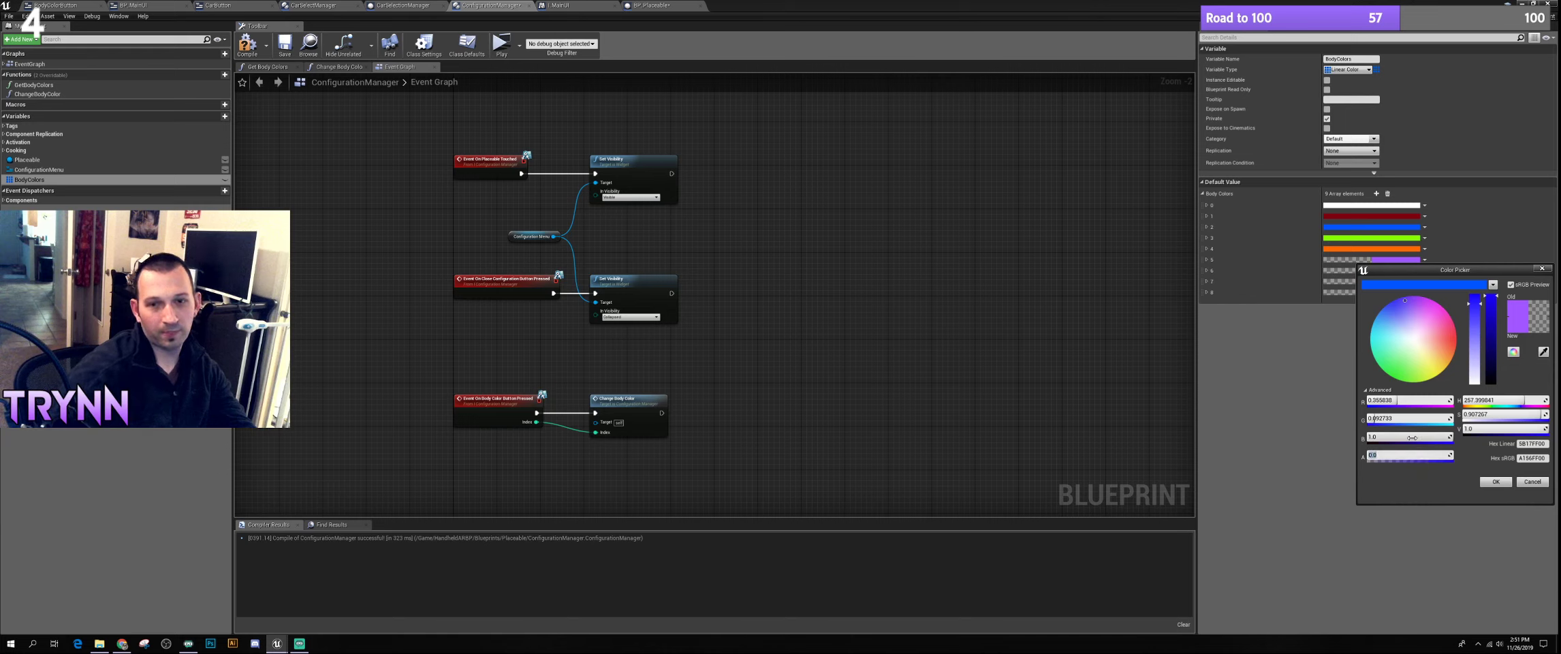
pyautogui.click(1496, 482)
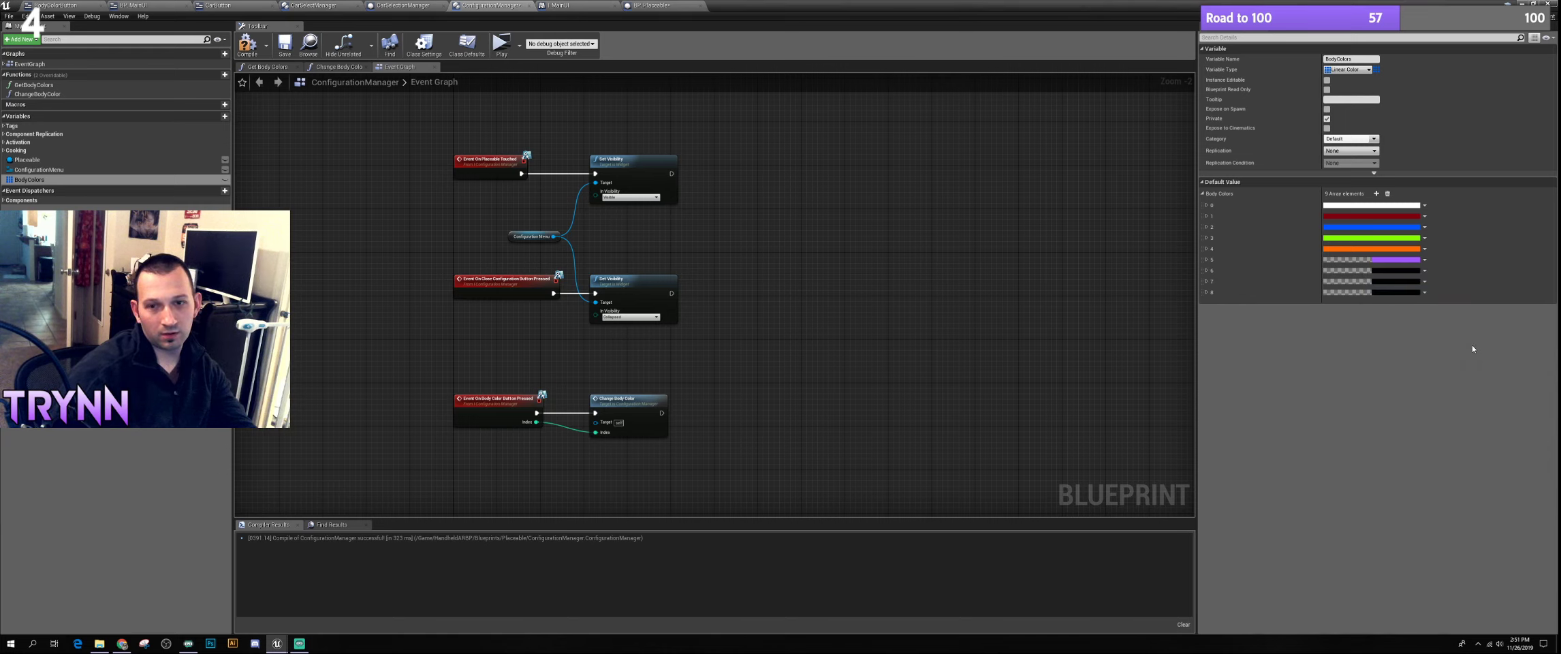
pyautogui.click(1354, 260)
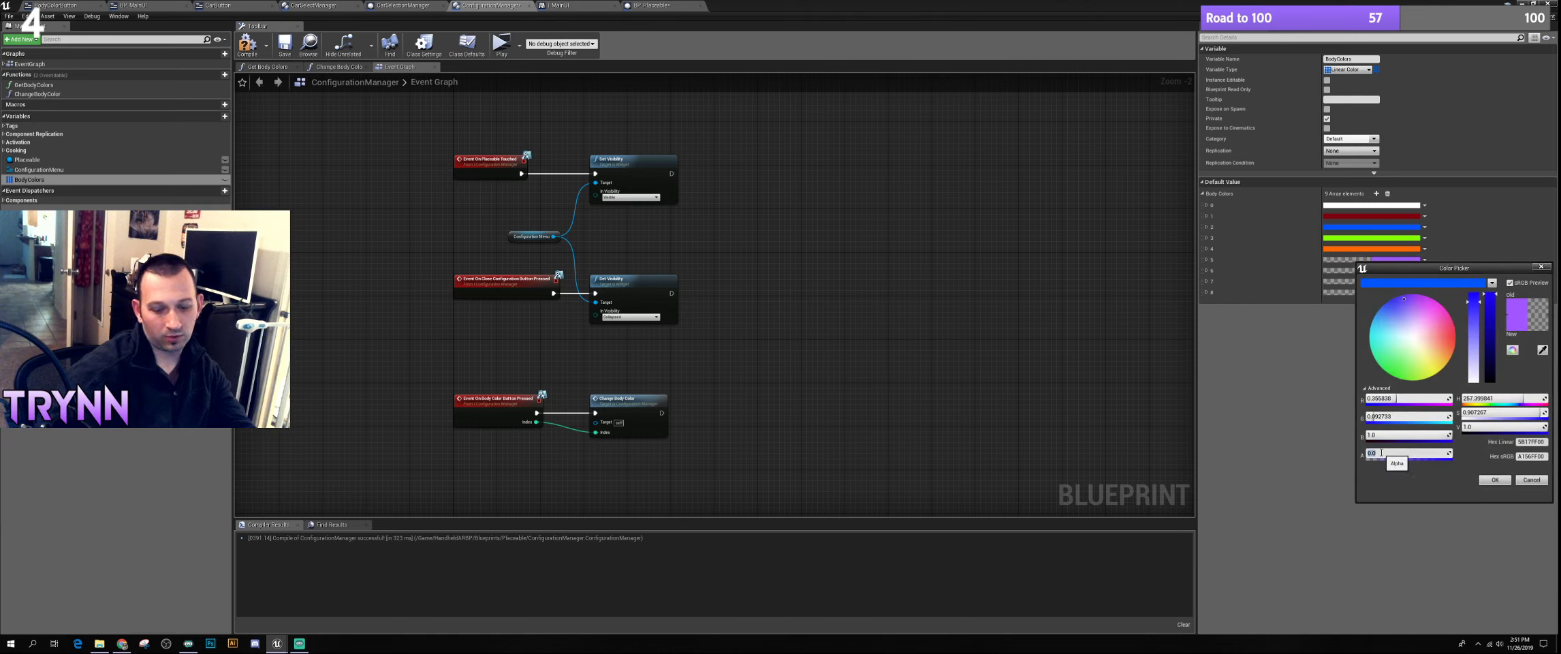
pyautogui.click(1495, 480)
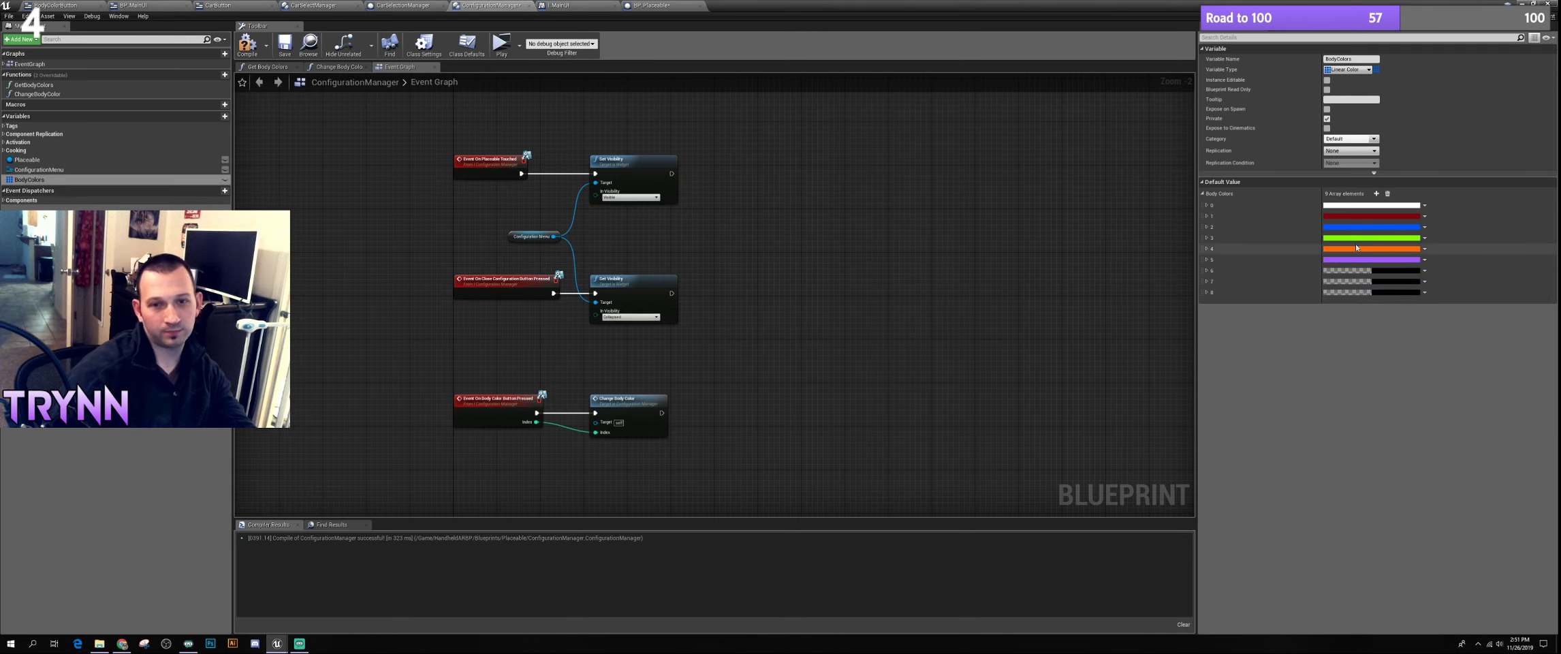
# Set element 6 of the BodyColors array to a fully opaque crimson red
pyautogui.click(1359, 271)
pyautogui.moveTo(1423, 279); pyautogui.dragTo(959, 271)
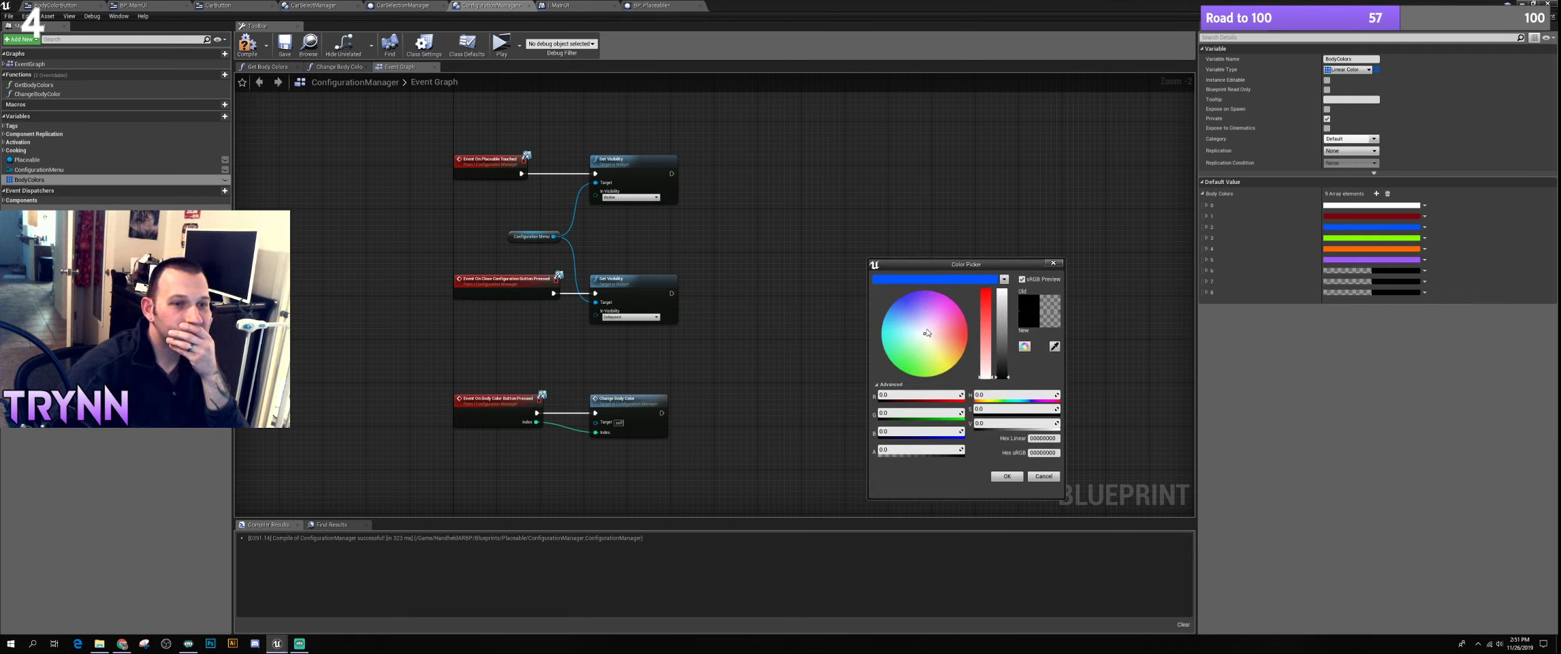
pyautogui.moveTo(932, 336)
pyautogui.mouseDown()
pyautogui.moveTo(970, 342)
pyautogui.moveTo(1008, 264)
pyautogui.mouseUp()
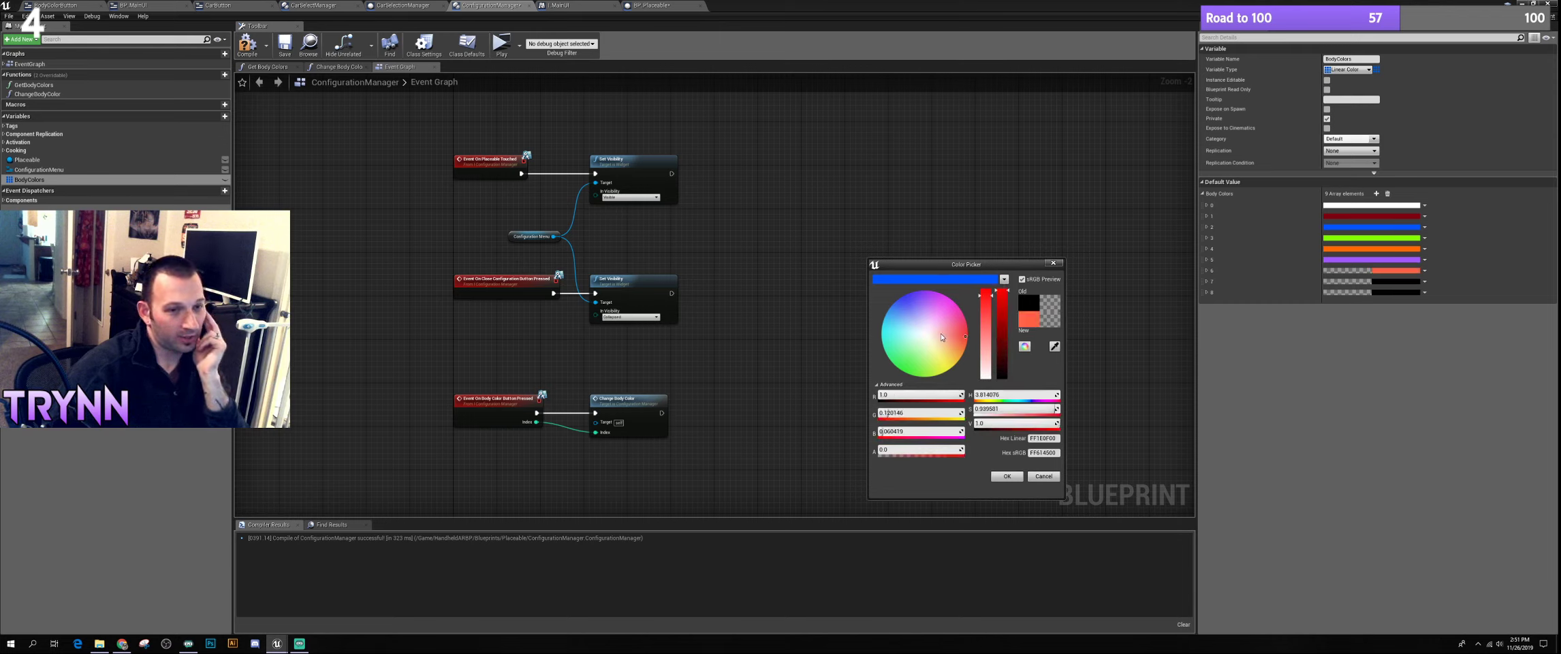
pyautogui.moveTo(965, 339); pyautogui.dragTo(967, 332)
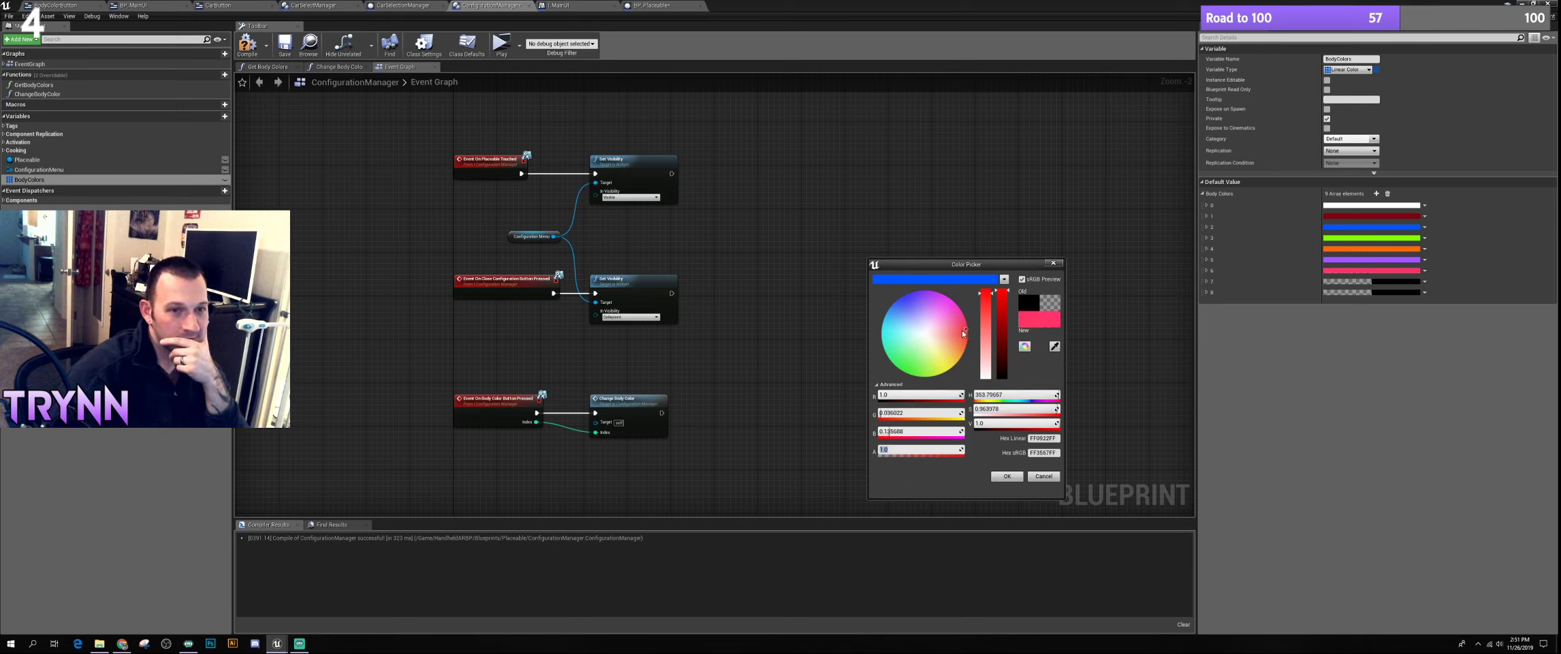
pyautogui.moveTo(965, 331); pyautogui.dragTo(970, 336)
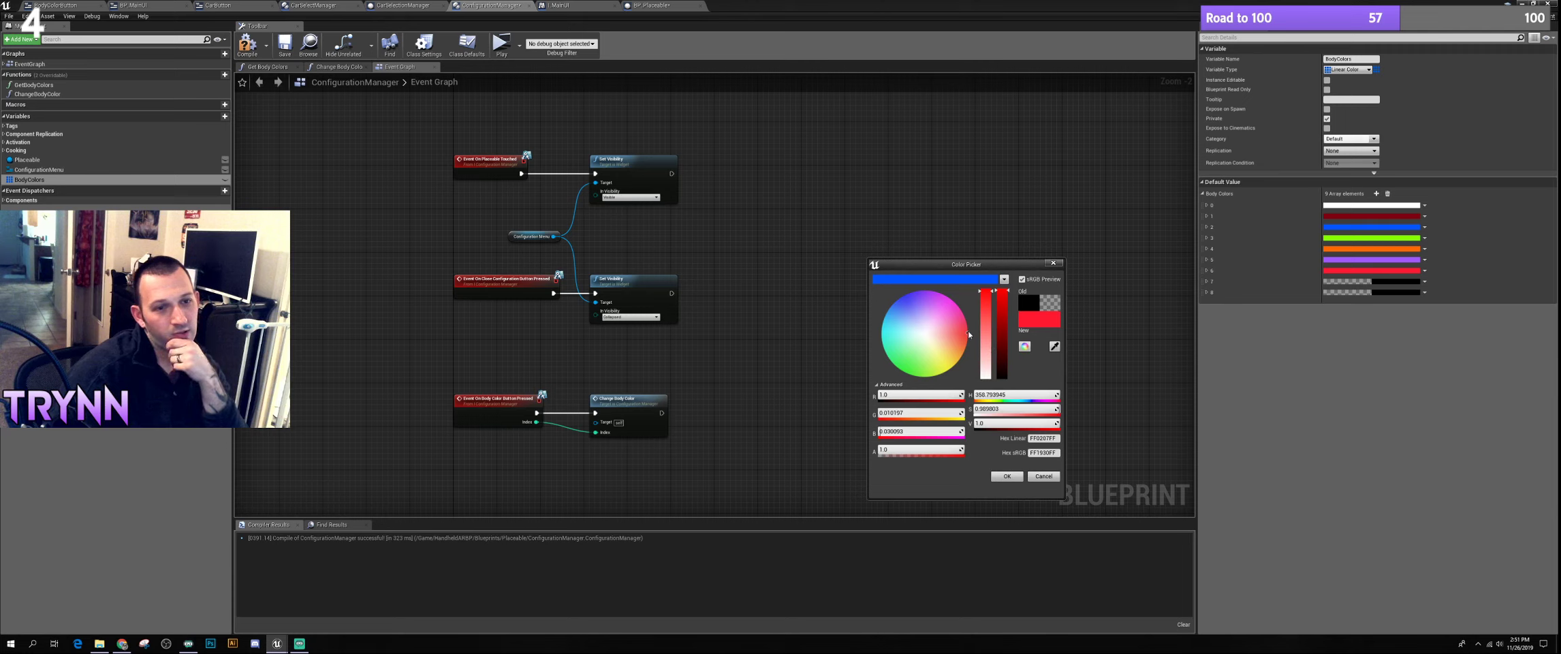
pyautogui.moveTo(969, 336); pyautogui.dragTo(972, 335)
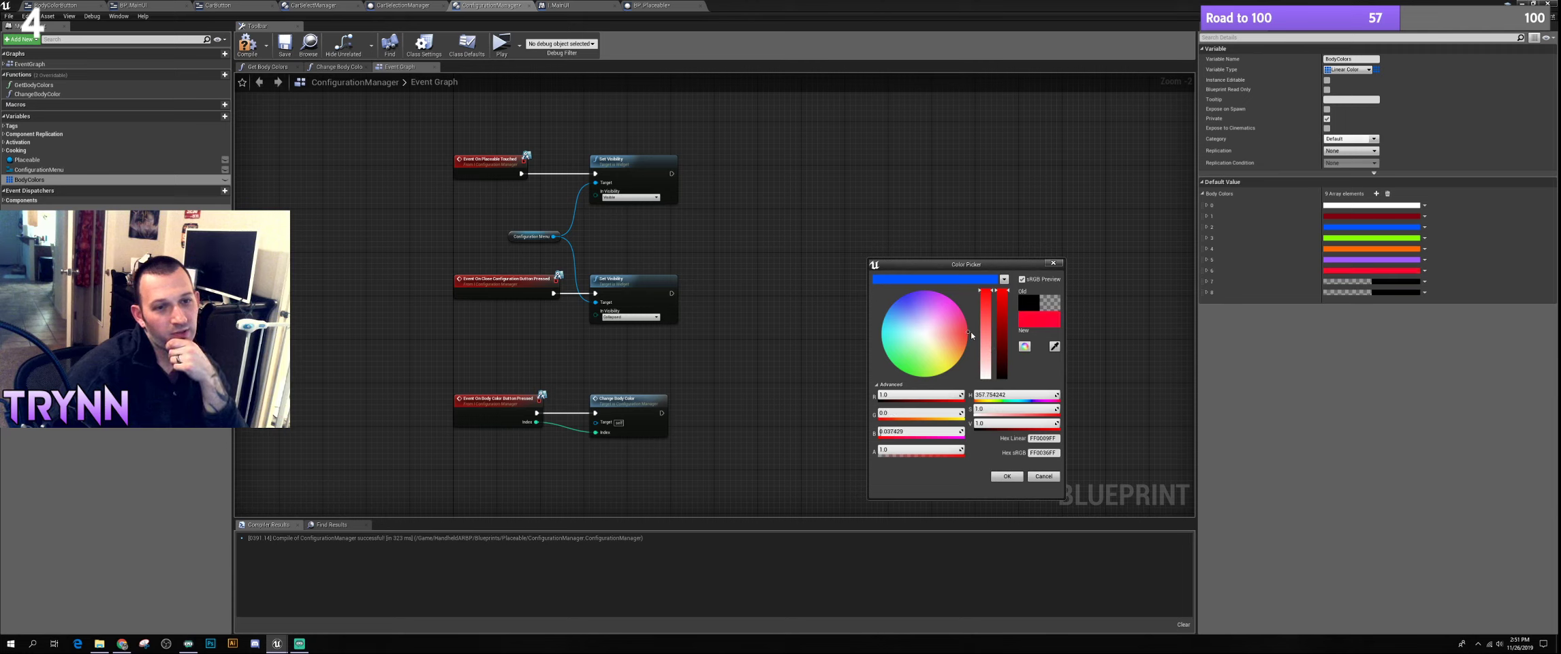
pyautogui.click(1006, 477)
# Set element 7 of the BodyColors array to a fully opaque, slightly darkened sea green
pyautogui.click(1349, 281)
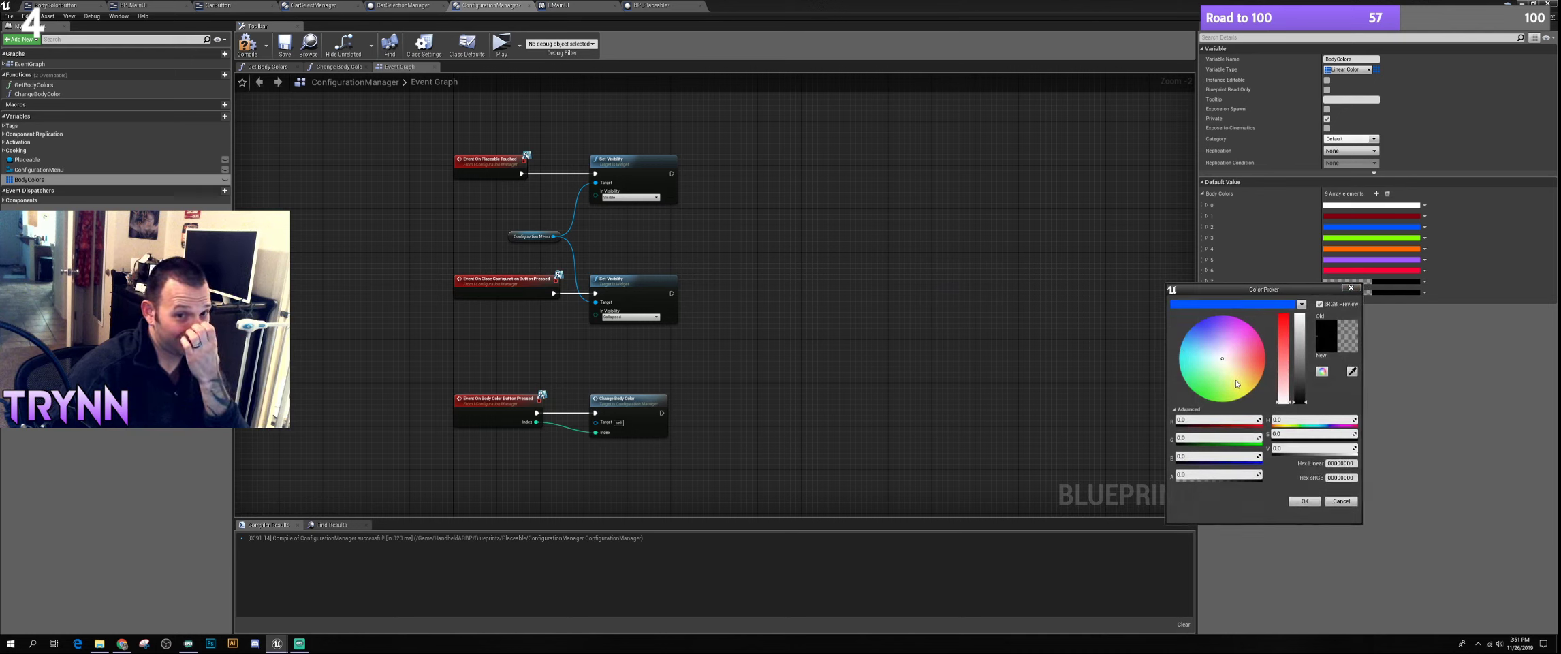
pyautogui.click(1183, 370)
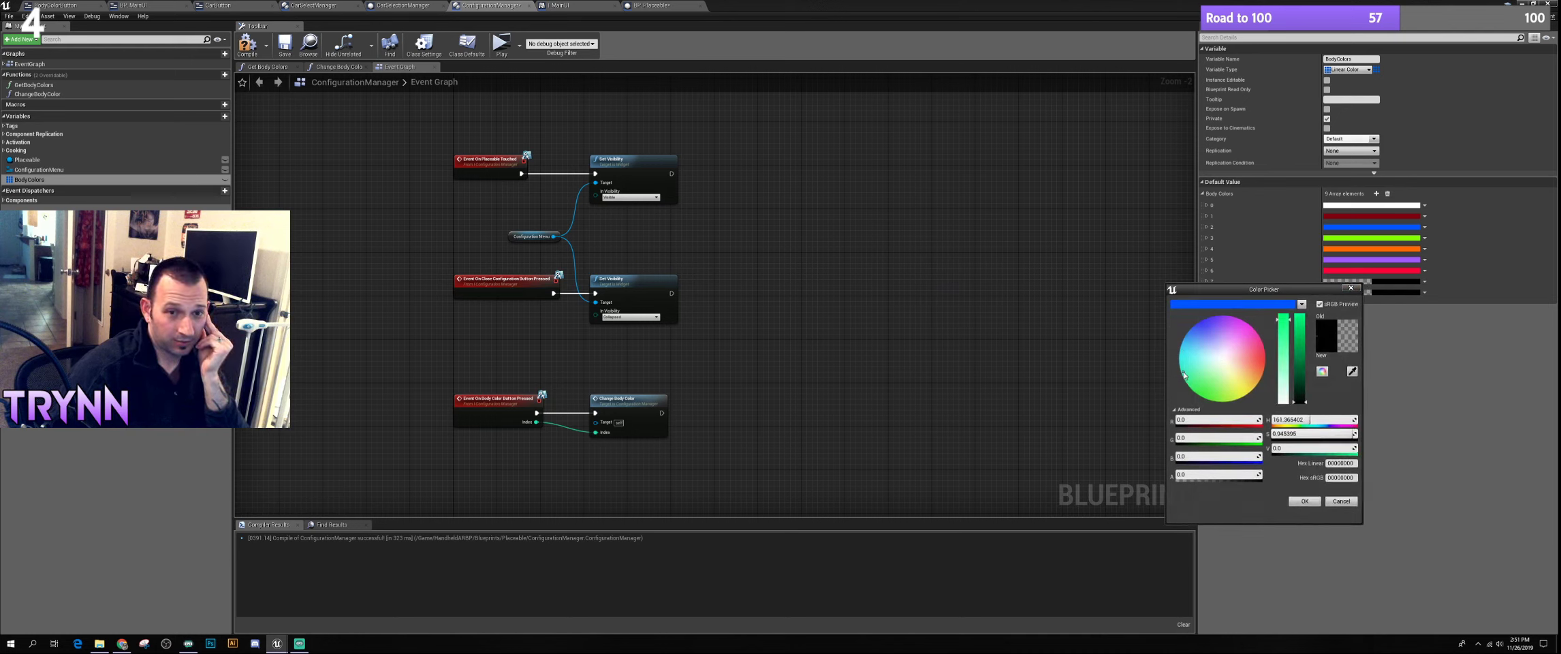
pyautogui.moveTo(1305, 342); pyautogui.dragTo(1300, 307)
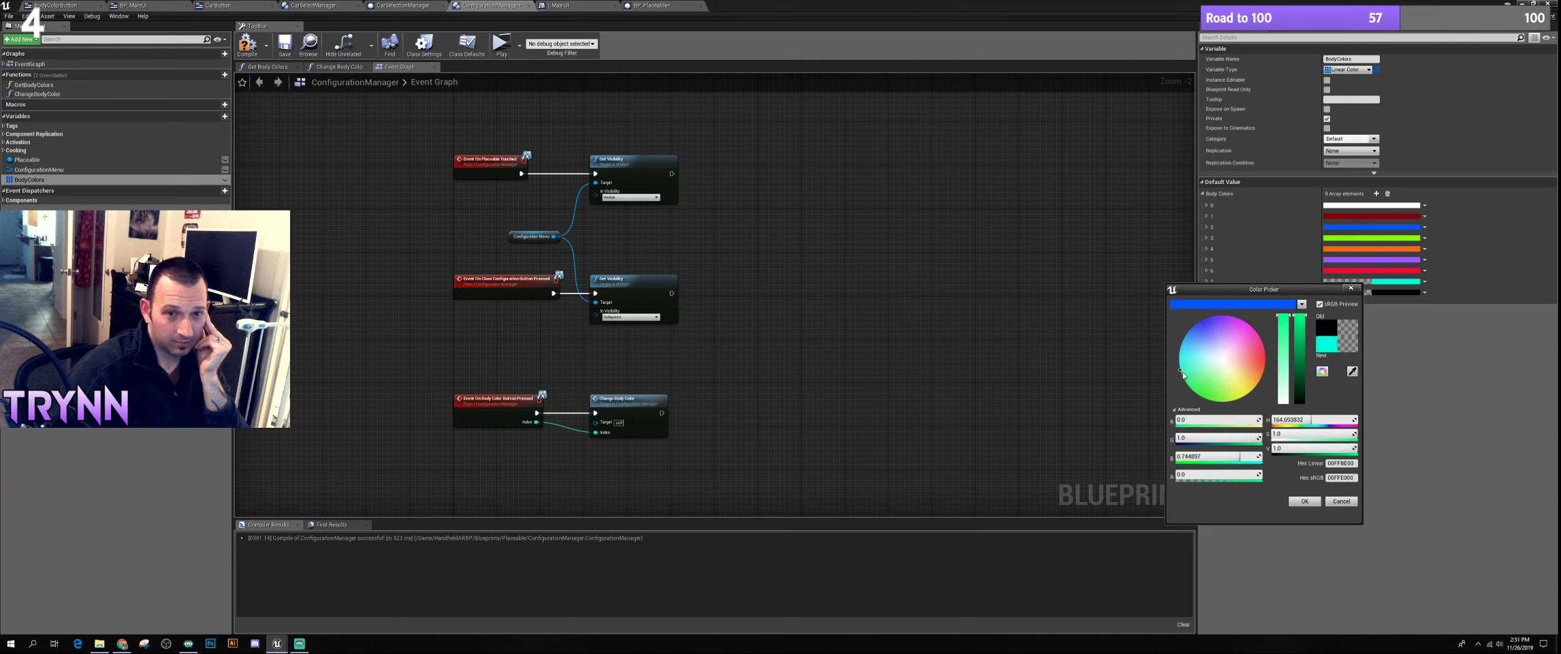
pyautogui.moveTo(1182, 374); pyautogui.dragTo(1190, 385)
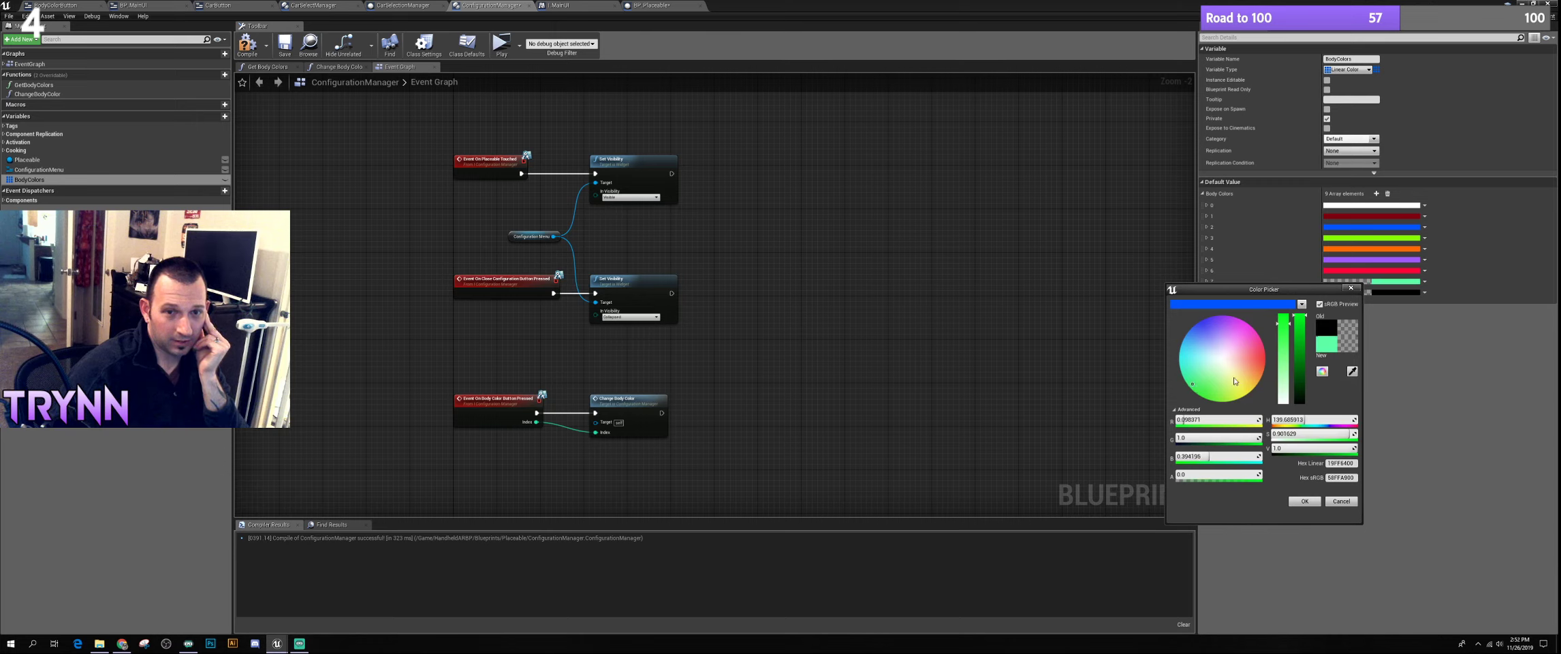
pyautogui.moveTo(1301, 332); pyautogui.dragTo(1299, 348)
pyautogui.click(1233, 472)
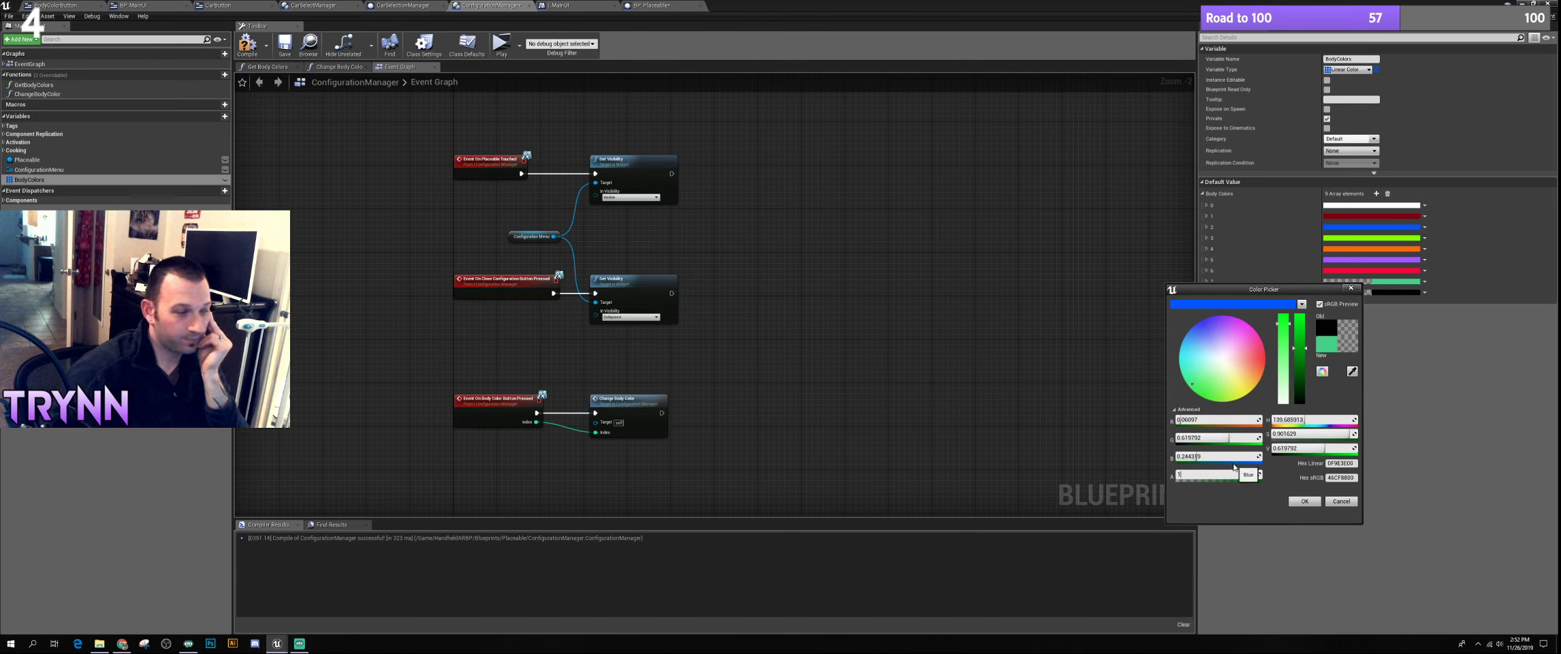
pyautogui.press('Return')
pyautogui.click(1304, 501)
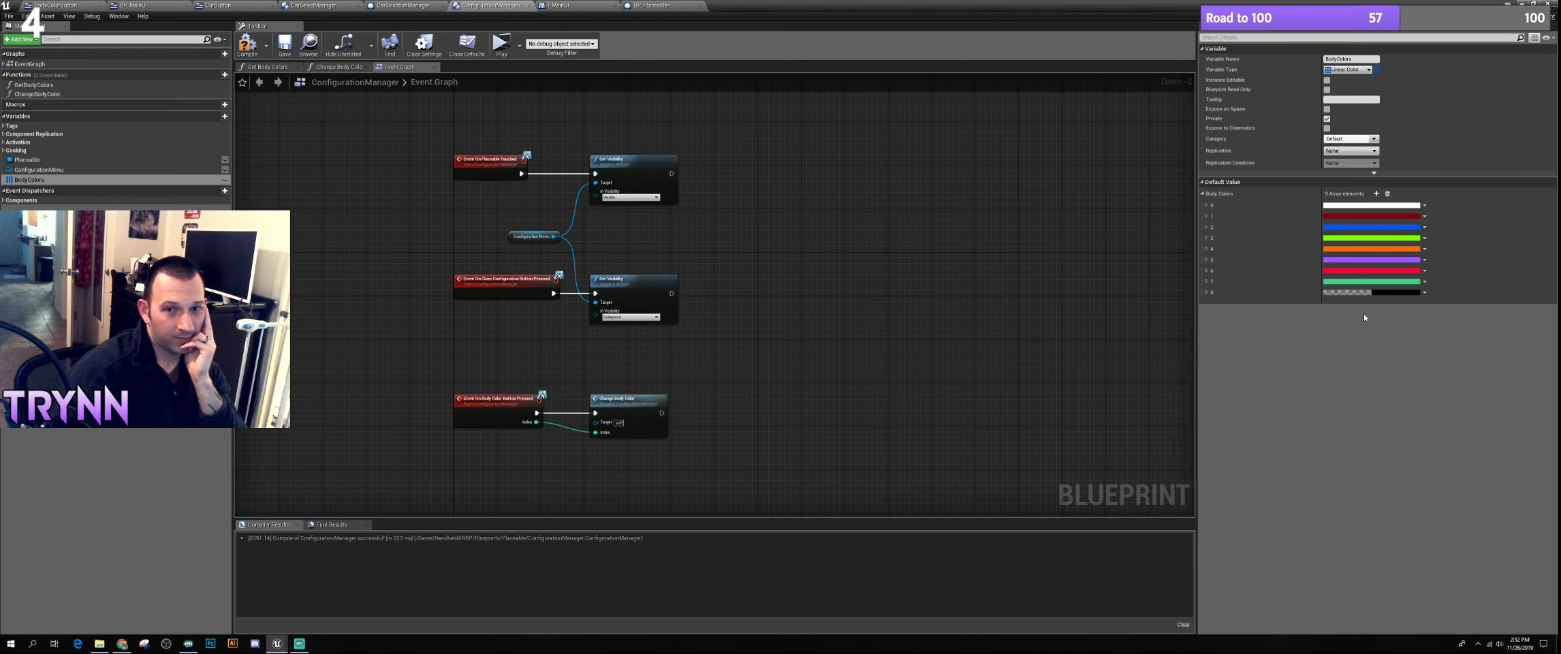
# Set element 8 of the BodyColors array to a fully opaque grey with a value of about 0.16
pyautogui.click(1393, 293)
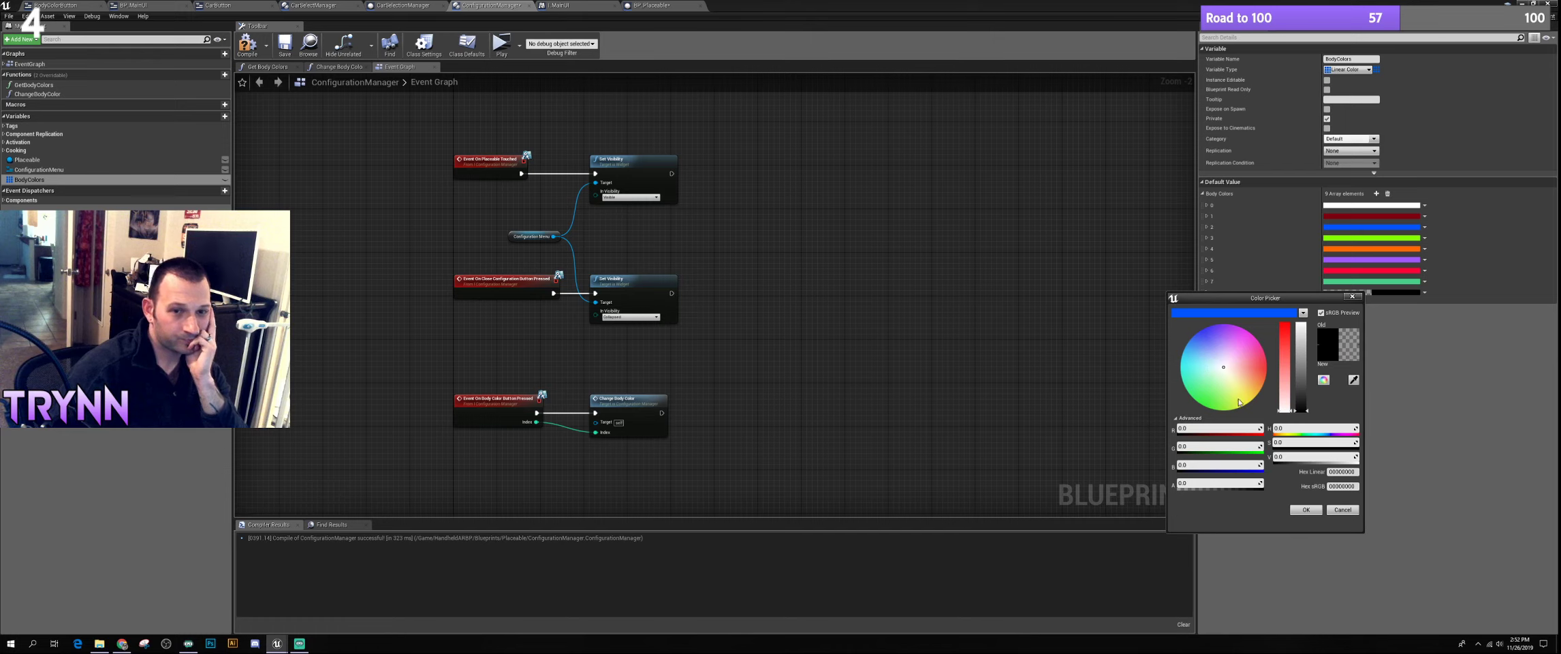
pyautogui.click(1304, 402)
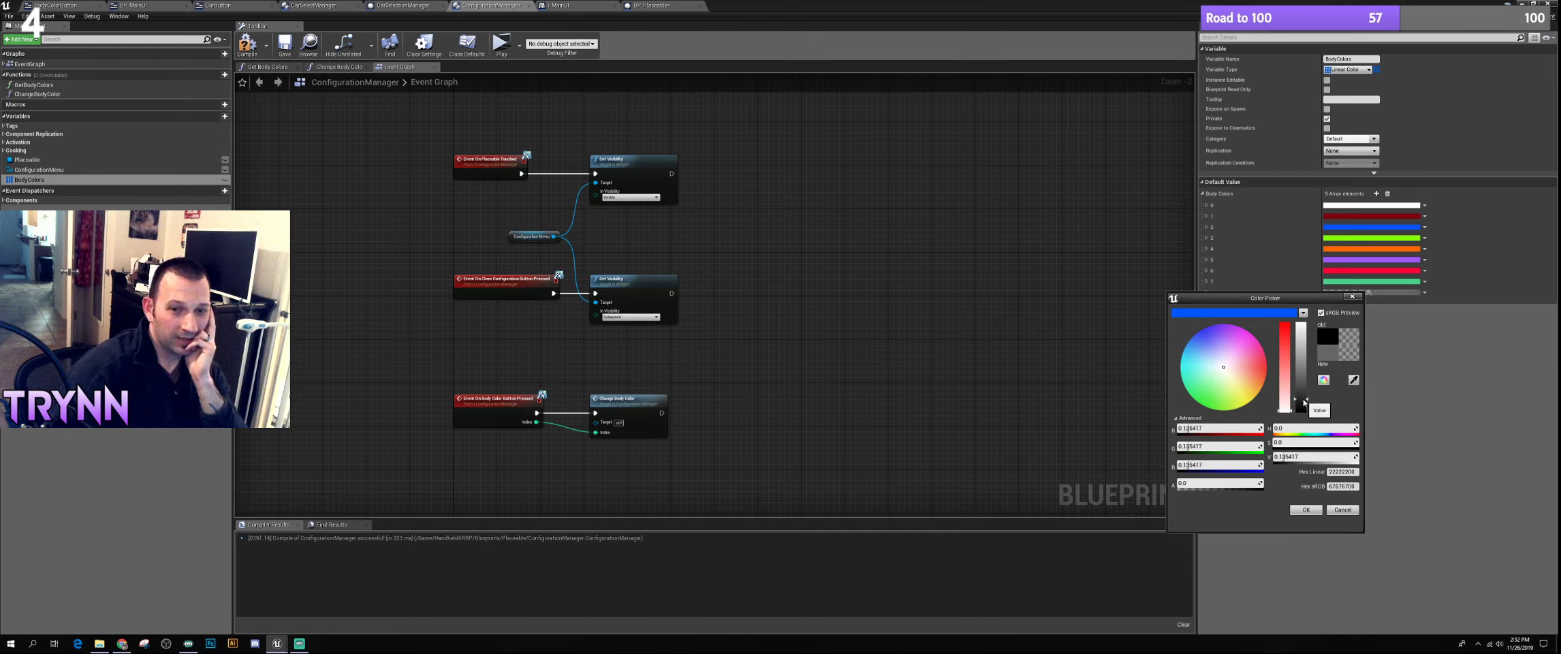
pyautogui.moveTo(1303, 399); pyautogui.dragTo(1298, 402)
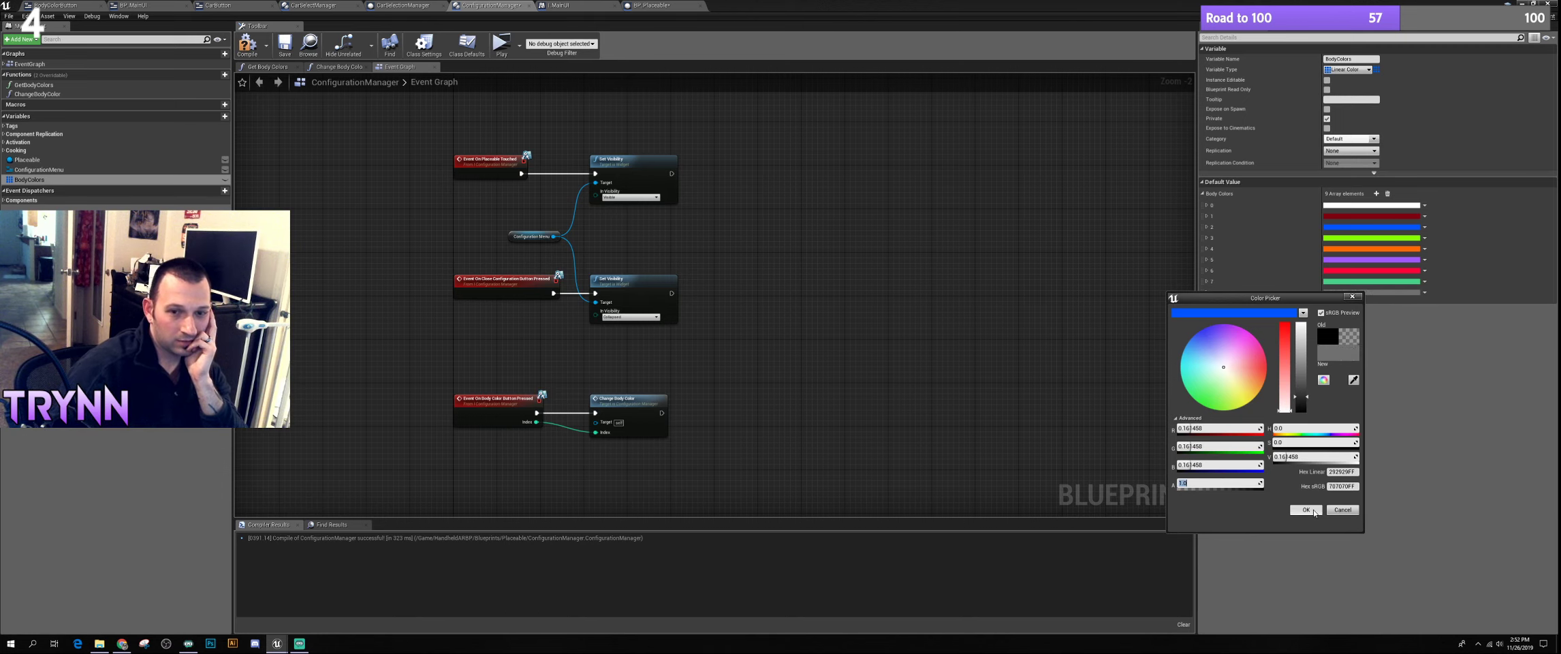
pyautogui.click(1307, 510)
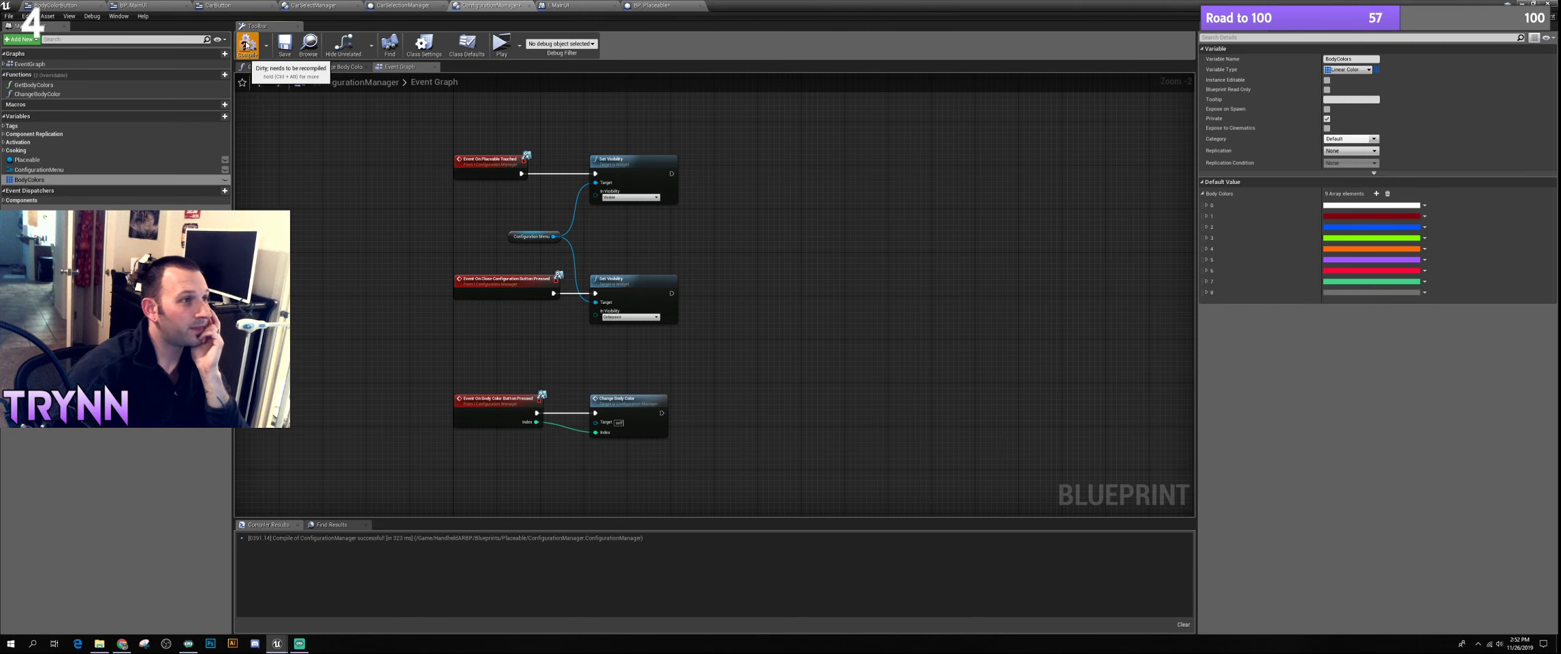
# Run a game preview, choose the Lamborghini Reventon, try its blue, dark red, white and orange body colours, and end the preview
pyautogui.click(502, 45)
pyautogui.click(787, 572)
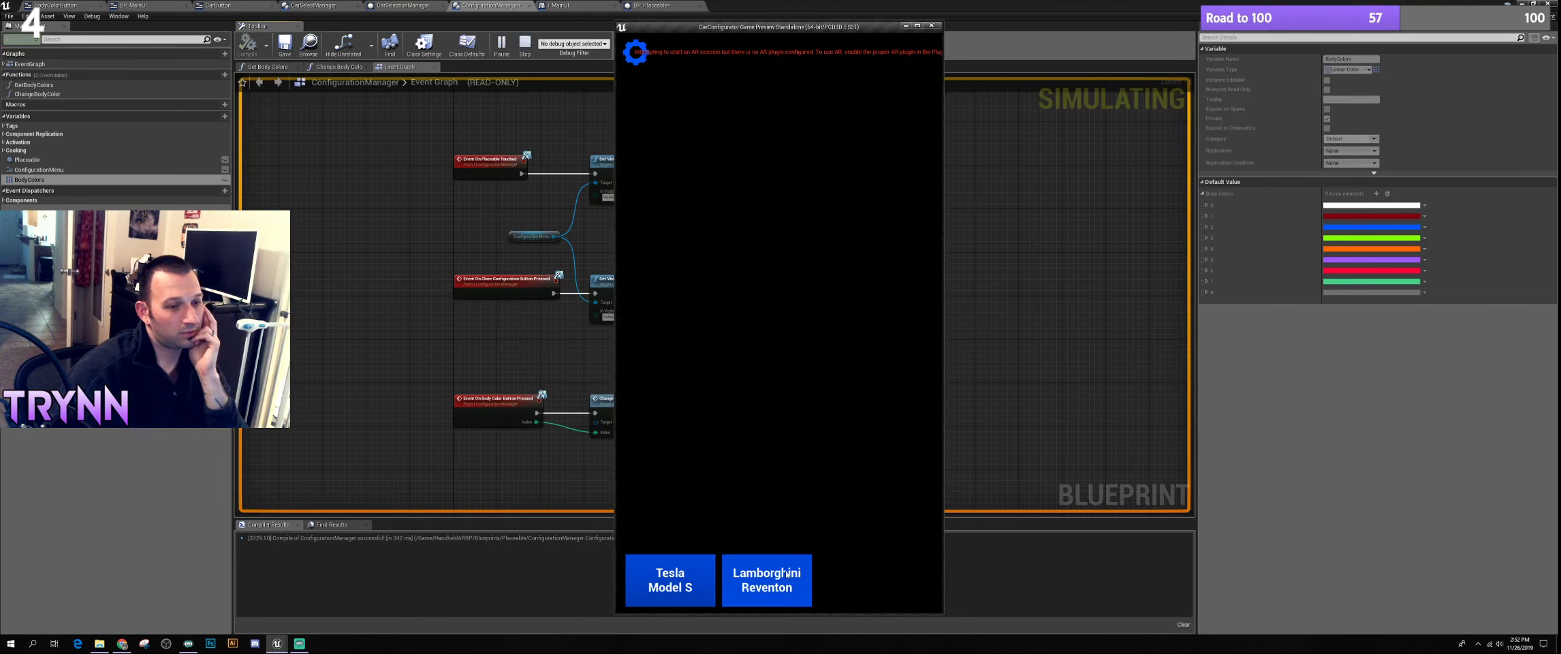
pyautogui.click(771, 585)
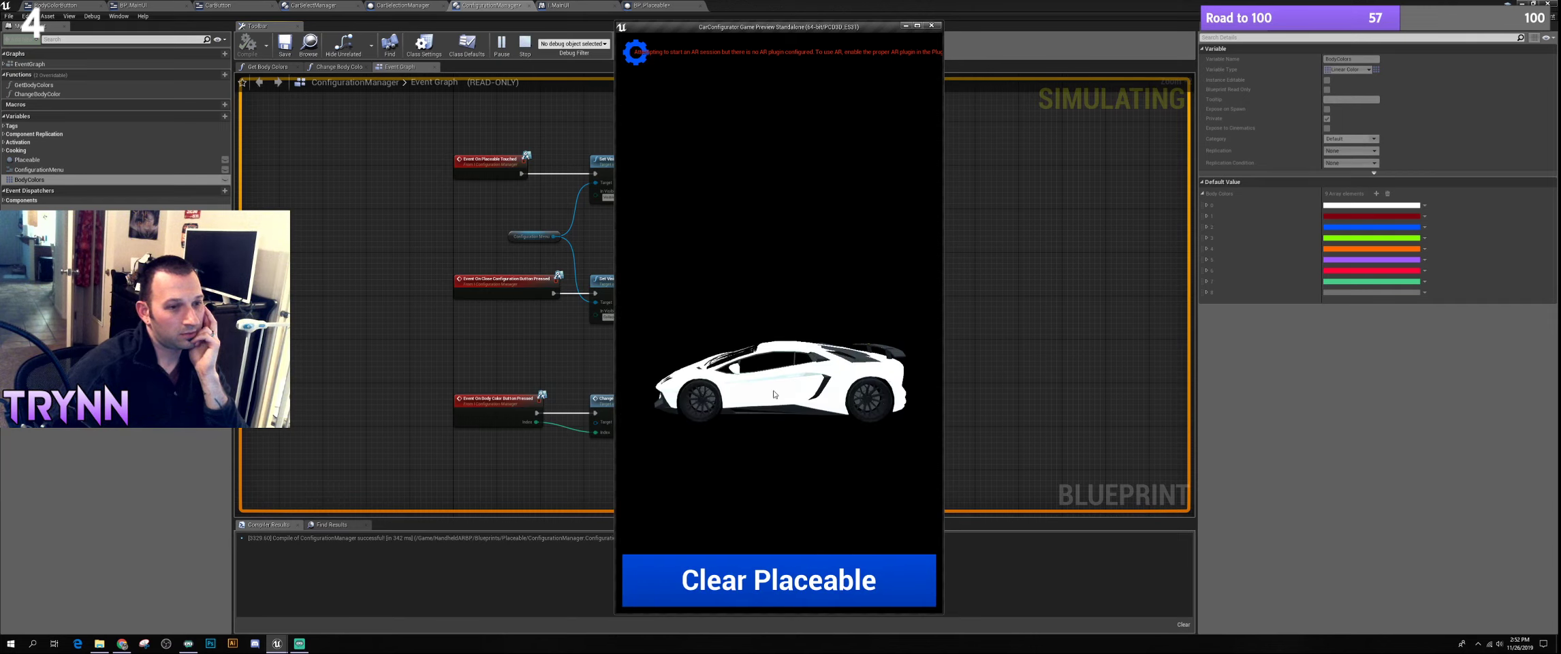
pyautogui.click(774, 394)
pyautogui.click(671, 584)
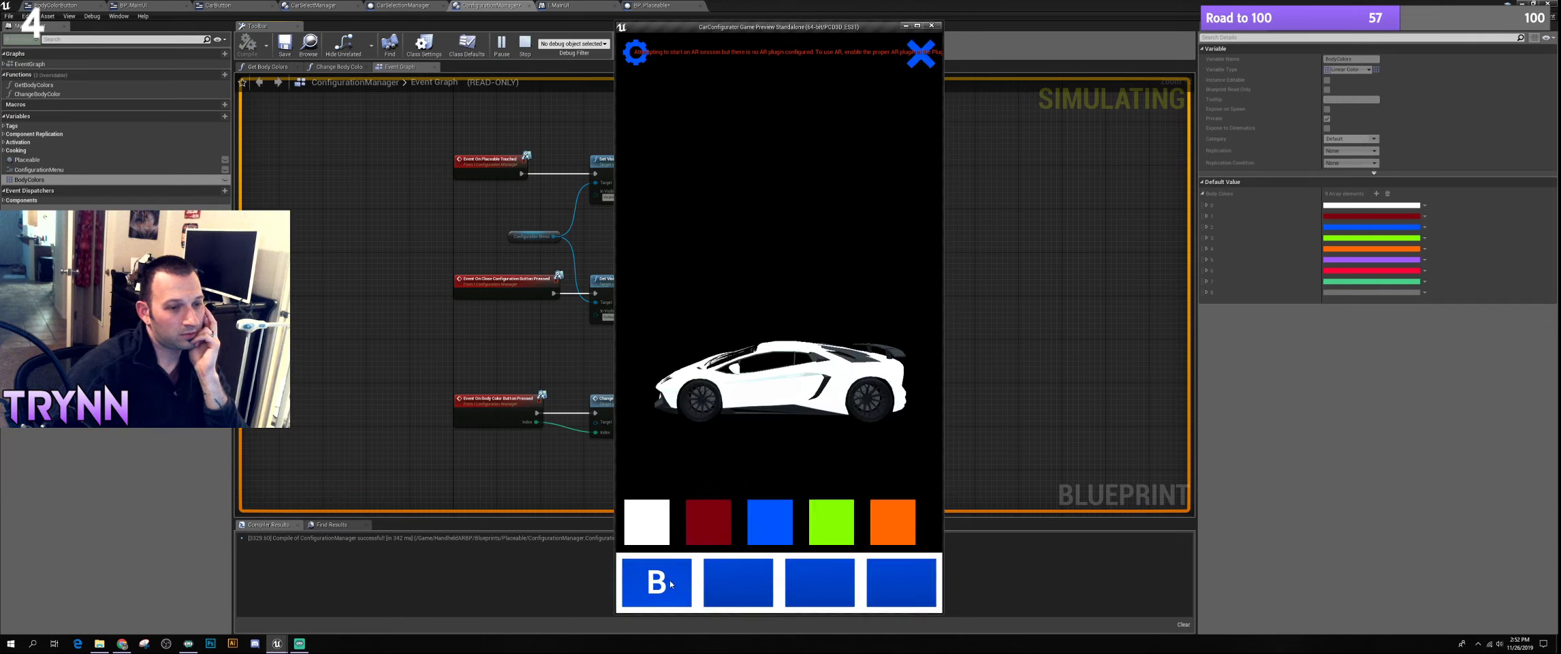
pyautogui.click(812, 541)
pyautogui.click(746, 532)
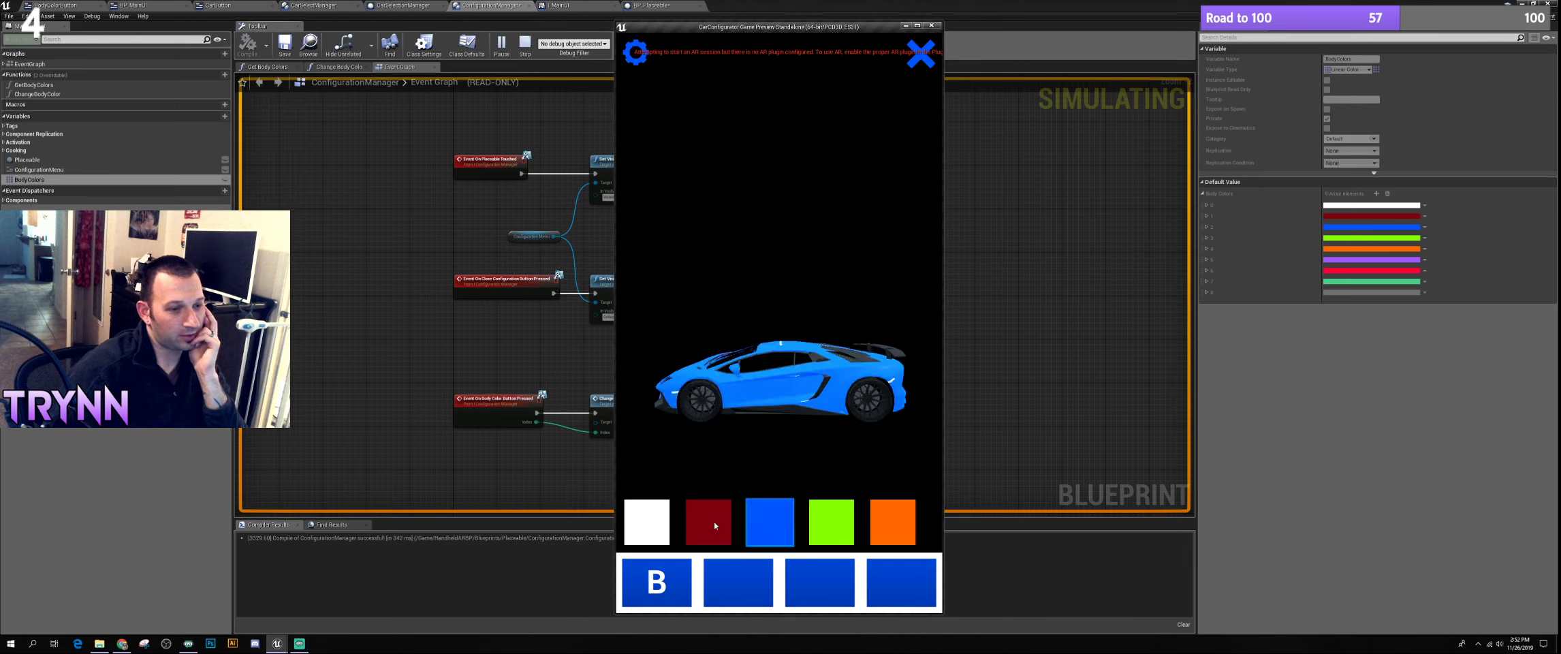
pyautogui.click(718, 523)
pyautogui.click(647, 523)
pyautogui.click(876, 527)
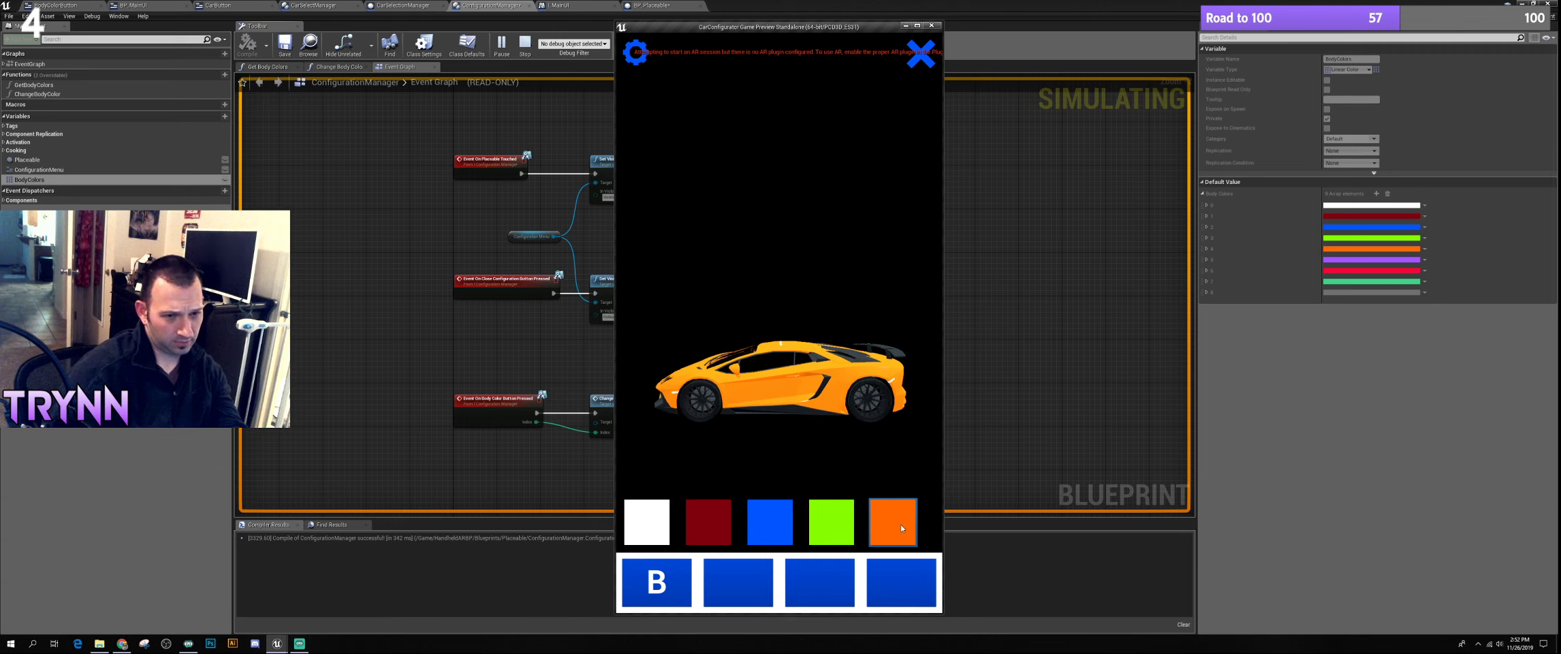
pyautogui.press('Escape')
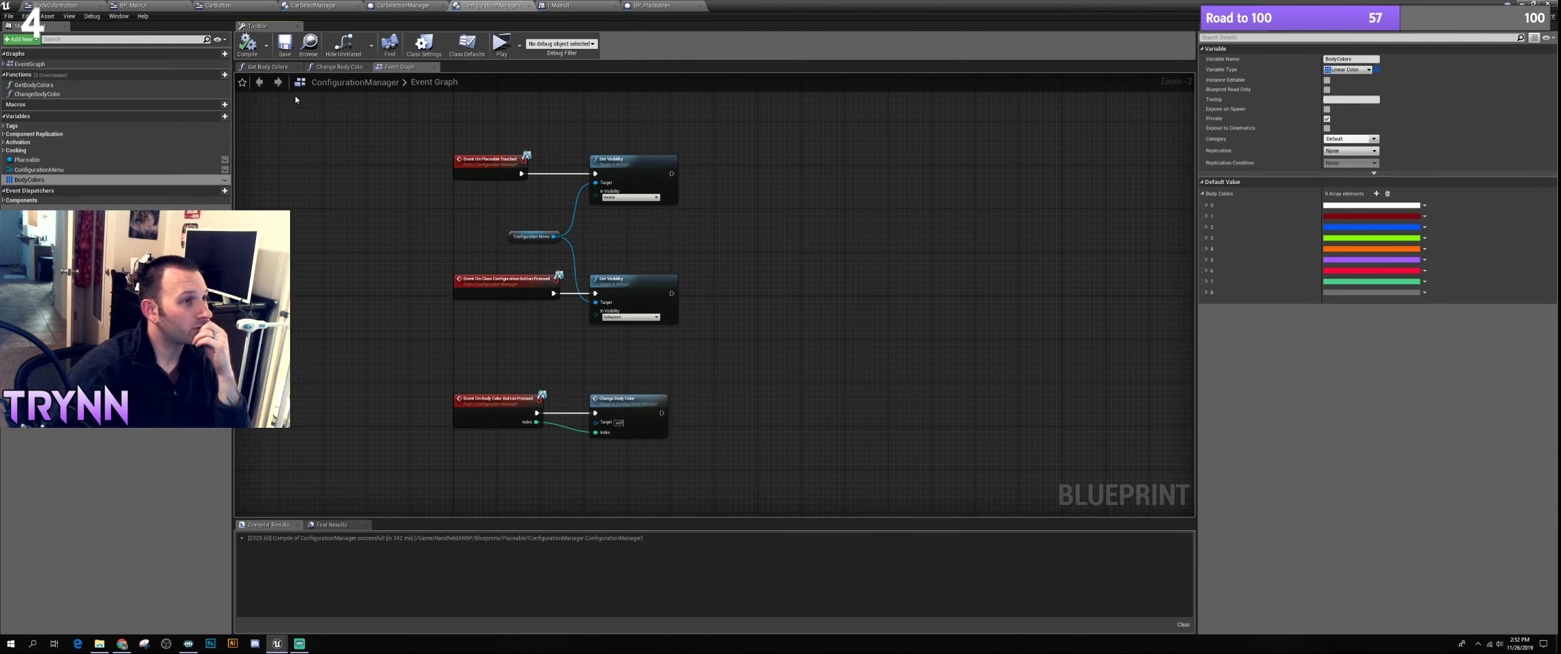
# Examine which array supplies the paint colour in ConfigurationManager's Change Body Color function
pyautogui.click(273, 66)
pyautogui.click(340, 67)
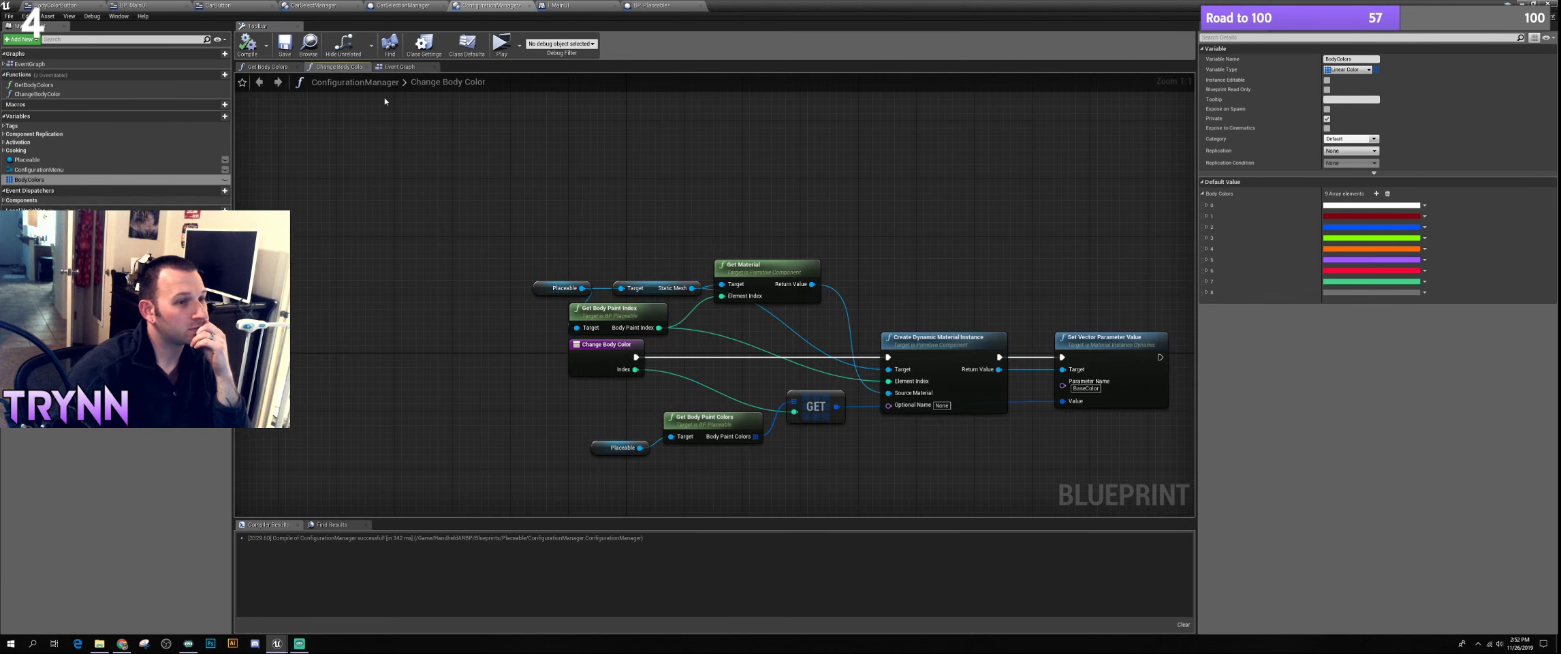
pyautogui.moveTo(784, 234)
pyautogui.mouseDown(button='right')
pyautogui.moveTo(586, 225)
pyautogui.moveTo(589, 199)
pyautogui.mouseUp(button='right')
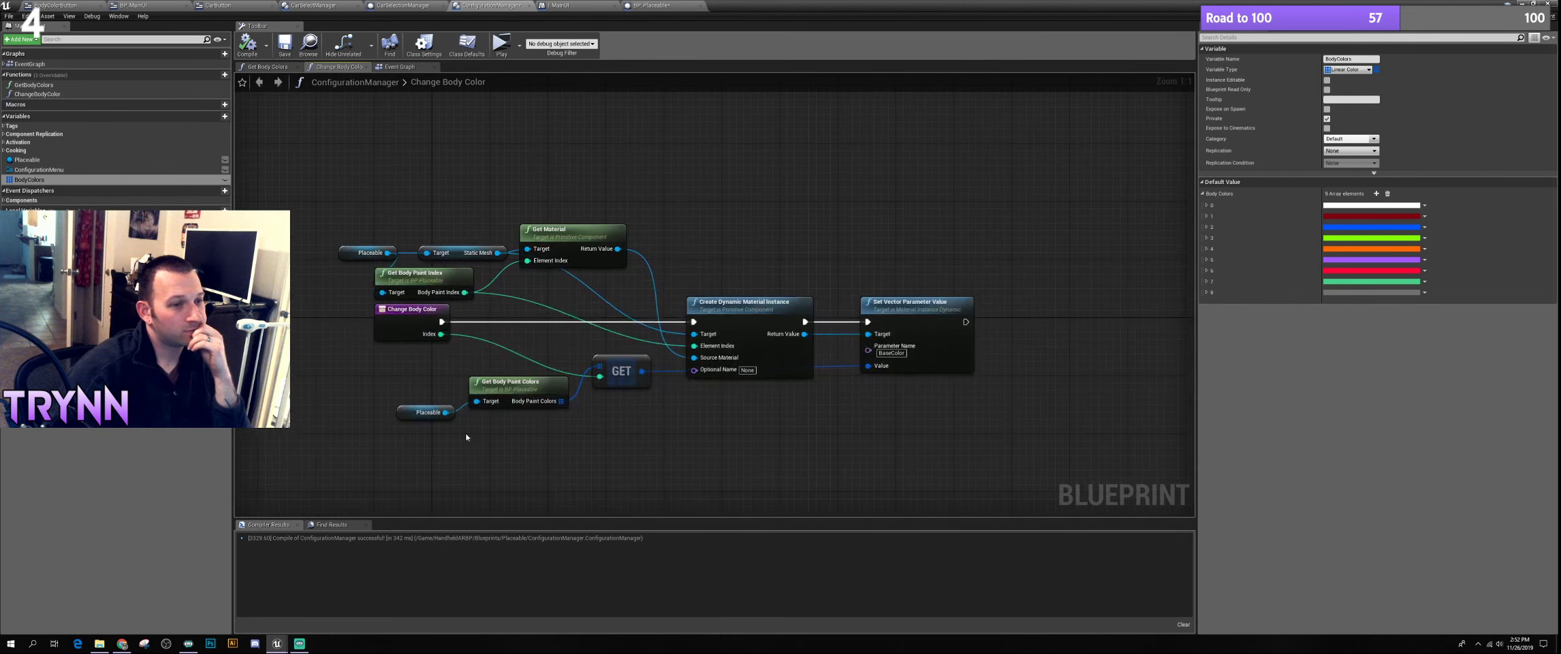
pyautogui.moveTo(474, 435); pyautogui.dragTo(439, 372)
pyautogui.moveTo(439, 371); pyautogui.dragTo(541, 363, button='right')
pyautogui.click(29, 180)
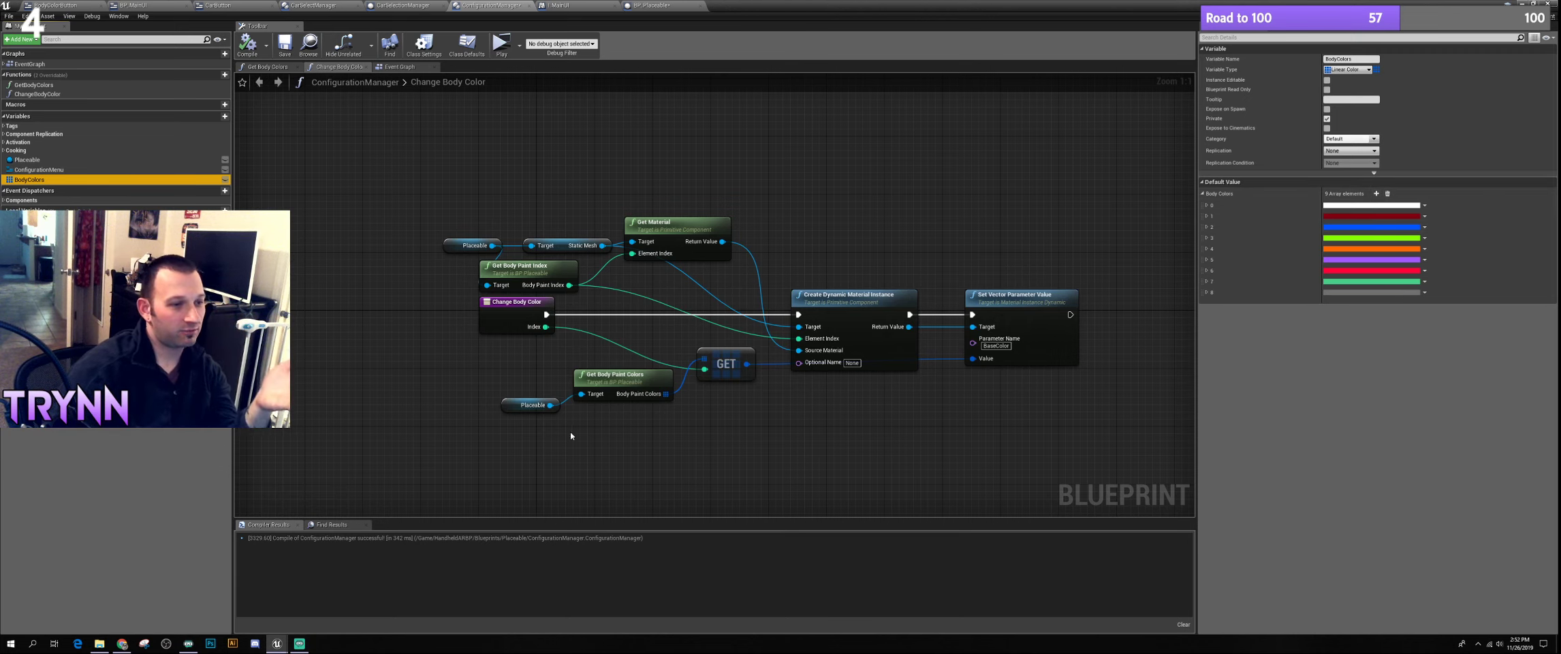
pyautogui.moveTo(502, 373); pyautogui.dragTo(629, 408)
pyautogui.moveTo(629, 408)
pyautogui.mouseDown(button='right')
pyautogui.moveTo(671, 409)
pyautogui.moveTo(652, 424)
pyautogui.mouseUp(button='right')
pyautogui.click(157, 179)
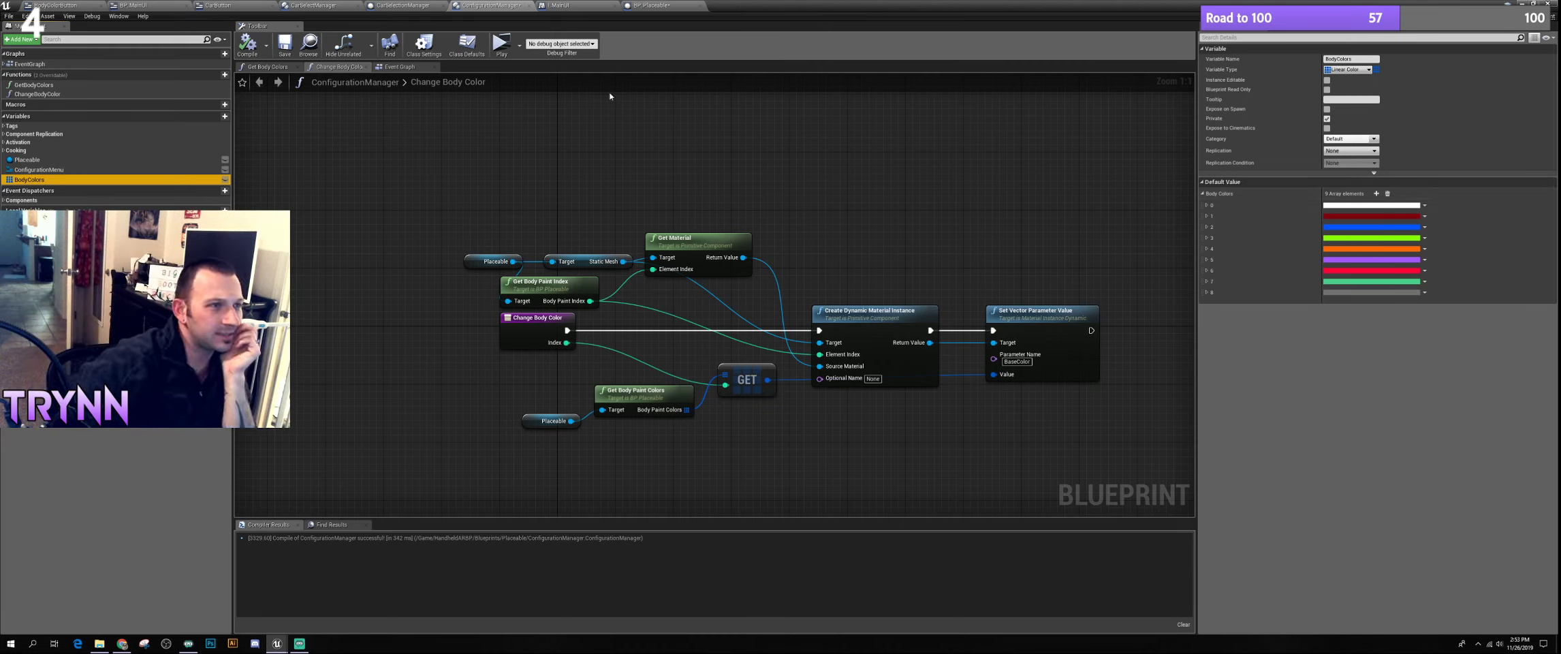
# Check the ConfigurationManager event graph for uses of BodyColors and recheck the colour lookup nodes in Change Body Color
pyautogui.click(400, 66)
pyautogui.moveTo(434, 184); pyautogui.dragTo(488, 298, button='right')
pyautogui.scroll(-2, 484, 250)
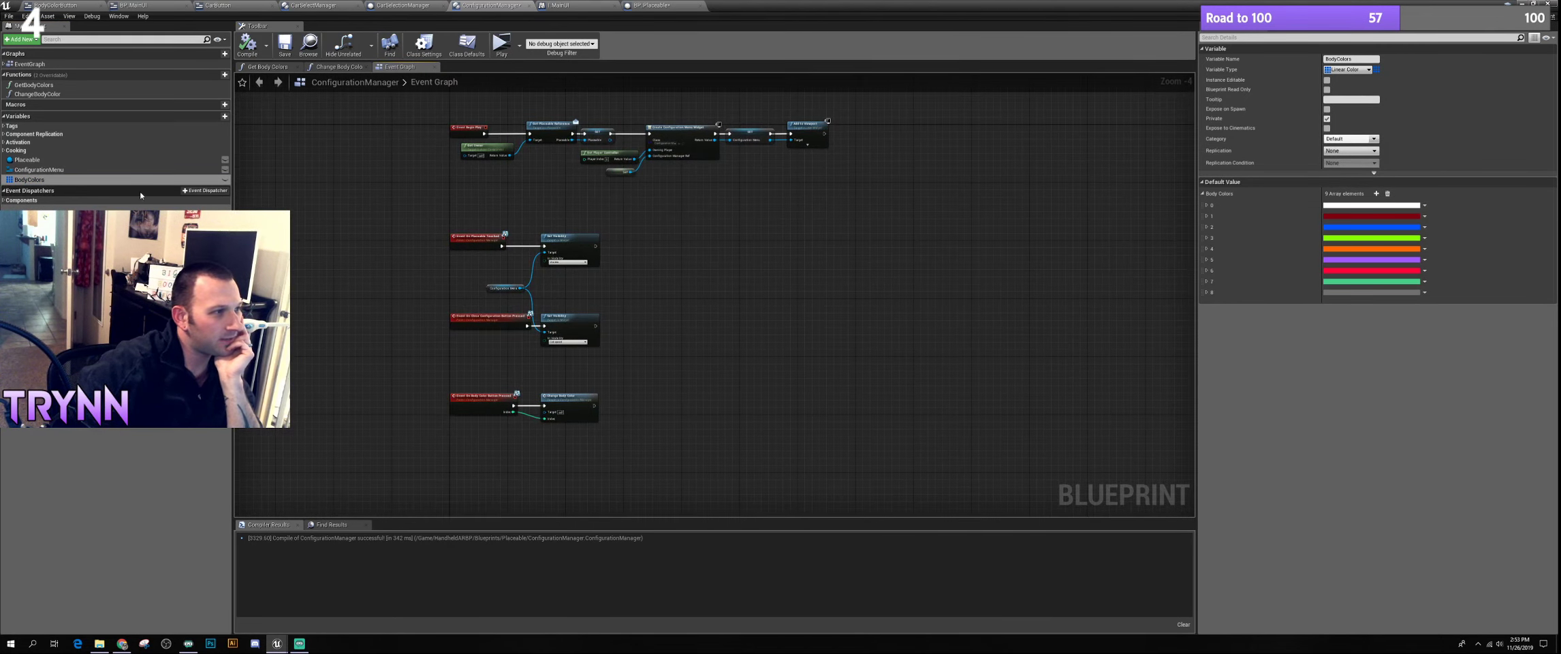
pyautogui.click(337, 66)
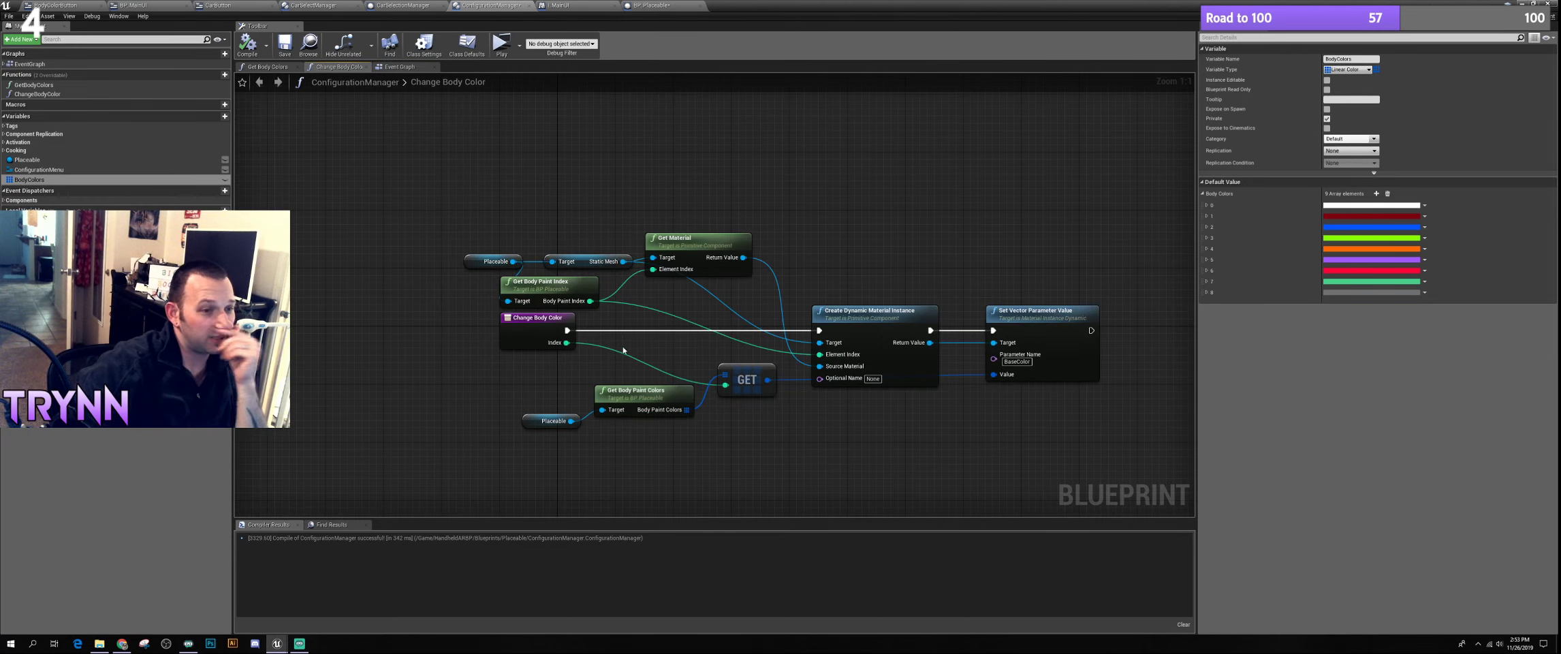
pyautogui.moveTo(647, 324)
pyautogui.mouseDown(button='right')
pyautogui.moveTo(616, 298)
pyautogui.moveTo(637, 264)
pyautogui.mouseUp(button='right')
pyautogui.moveTo(550, 394); pyautogui.dragTo(756, 310)
pyautogui.moveTo(756, 310); pyautogui.dragTo(783, 310, button='right')
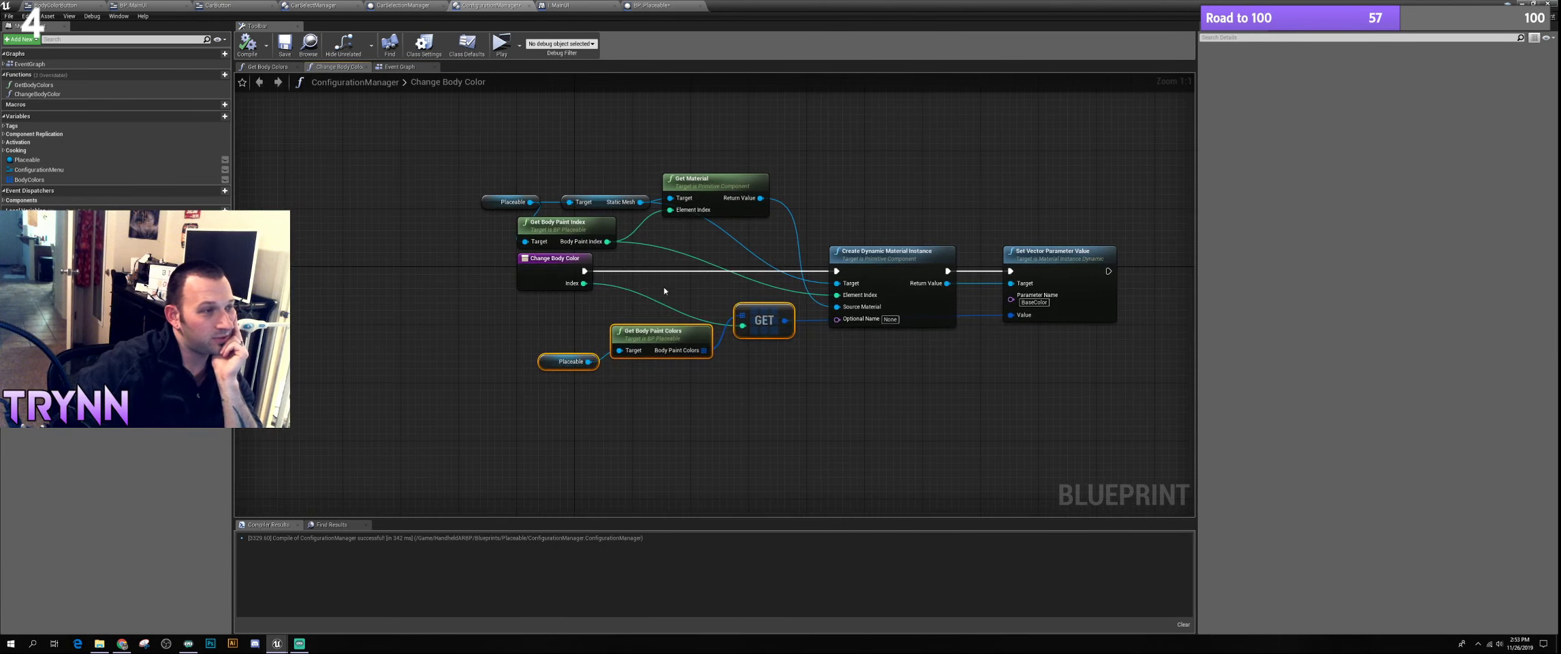
# Copy the default value of the BodyColors array, delete that variable from ConfigurationManager and compile the blueprint
pyautogui.click(30, 180)
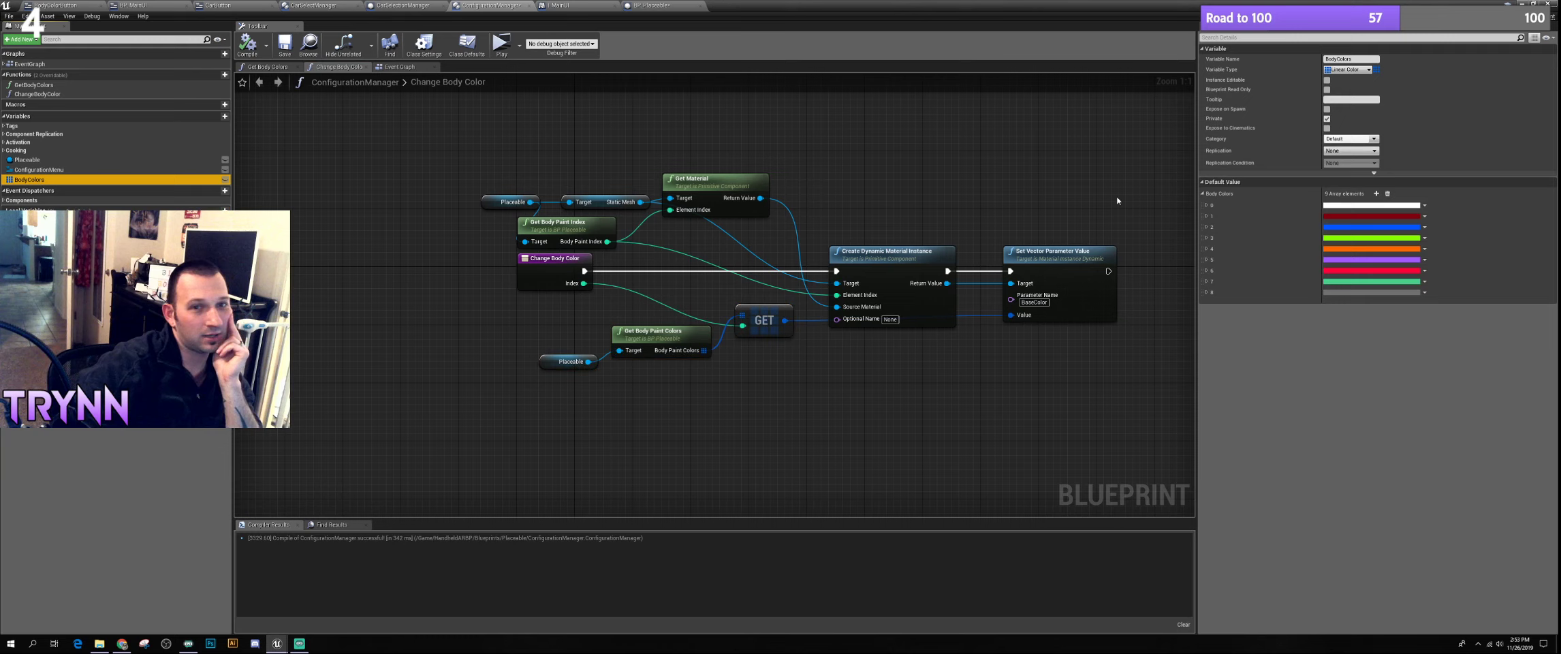
pyautogui.rightClick(1229, 196)
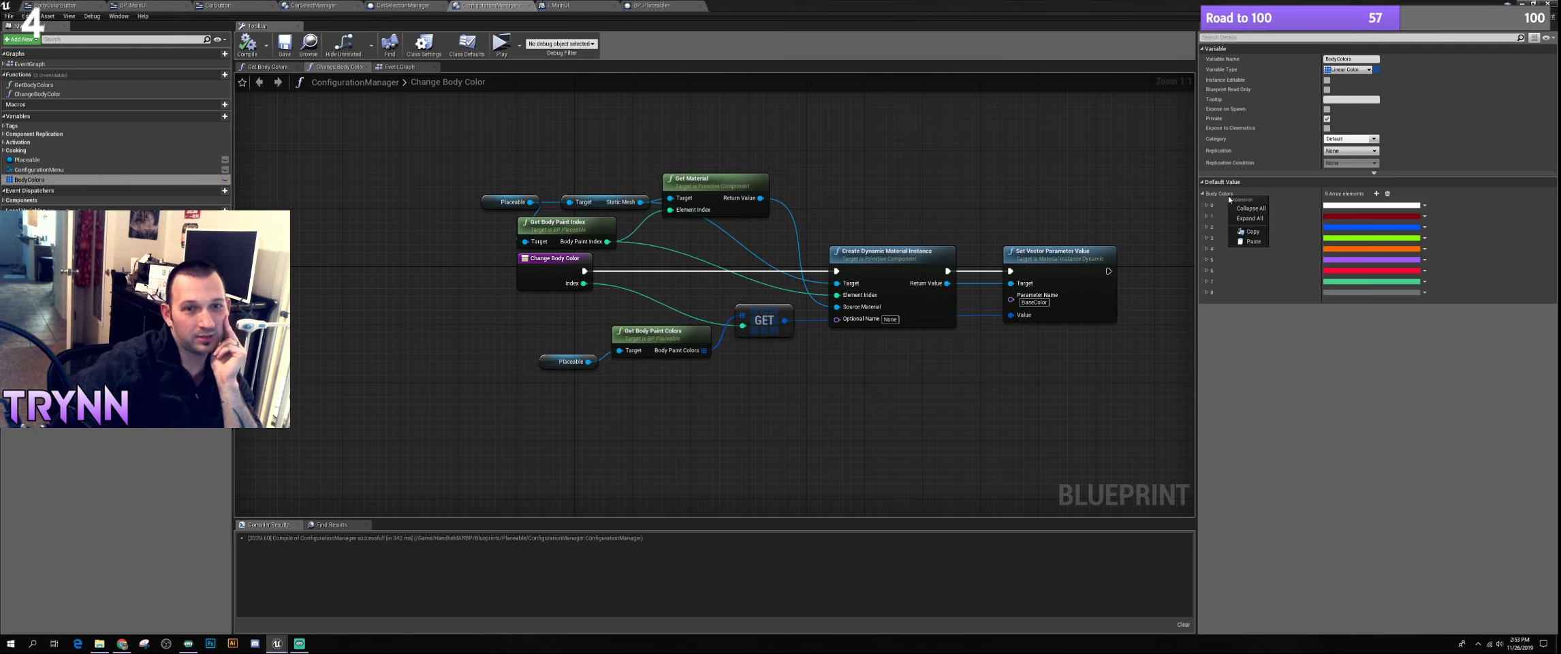
pyautogui.click(1255, 233)
pyautogui.click(40, 180)
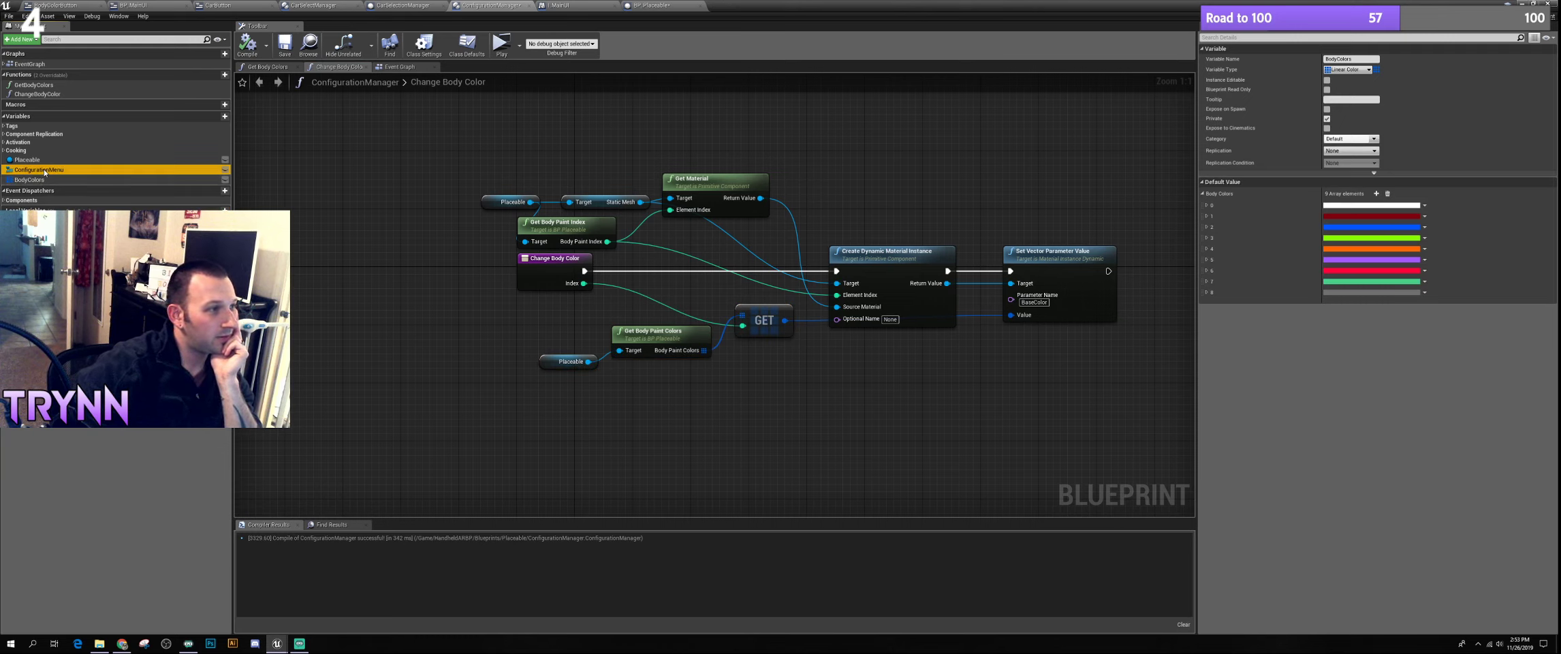
pyautogui.press('Delete')
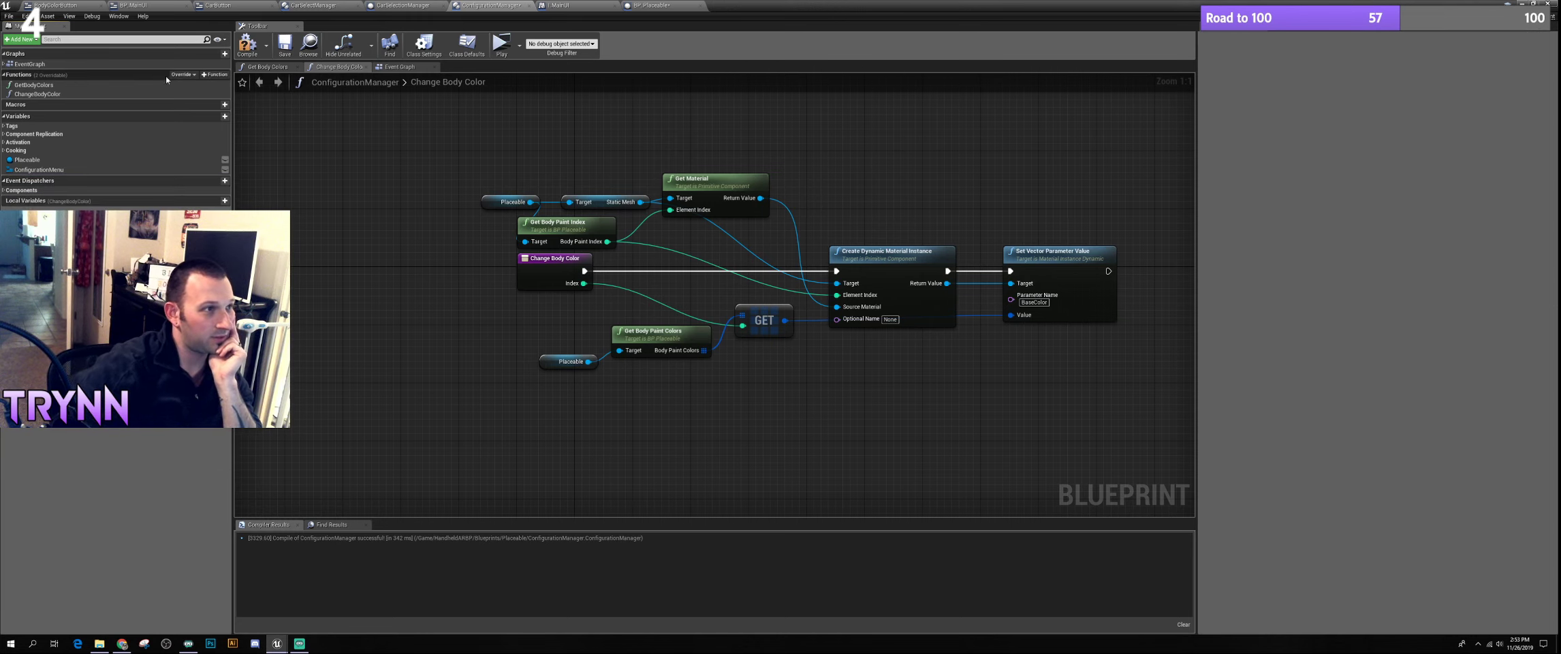
pyautogui.click(247, 42)
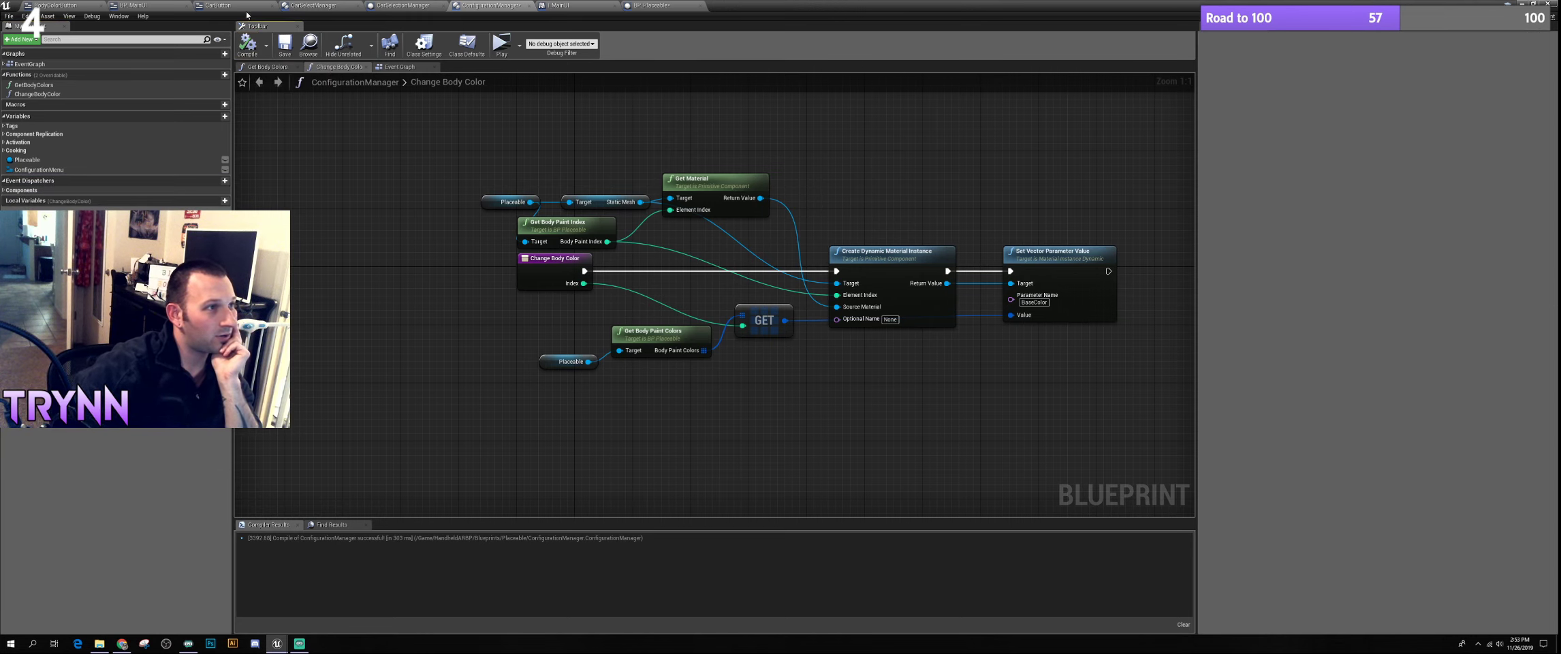
# Paste the copied colours into the default value of the BodyPaintColors array in BP_Placeable
pyautogui.click(641, 5)
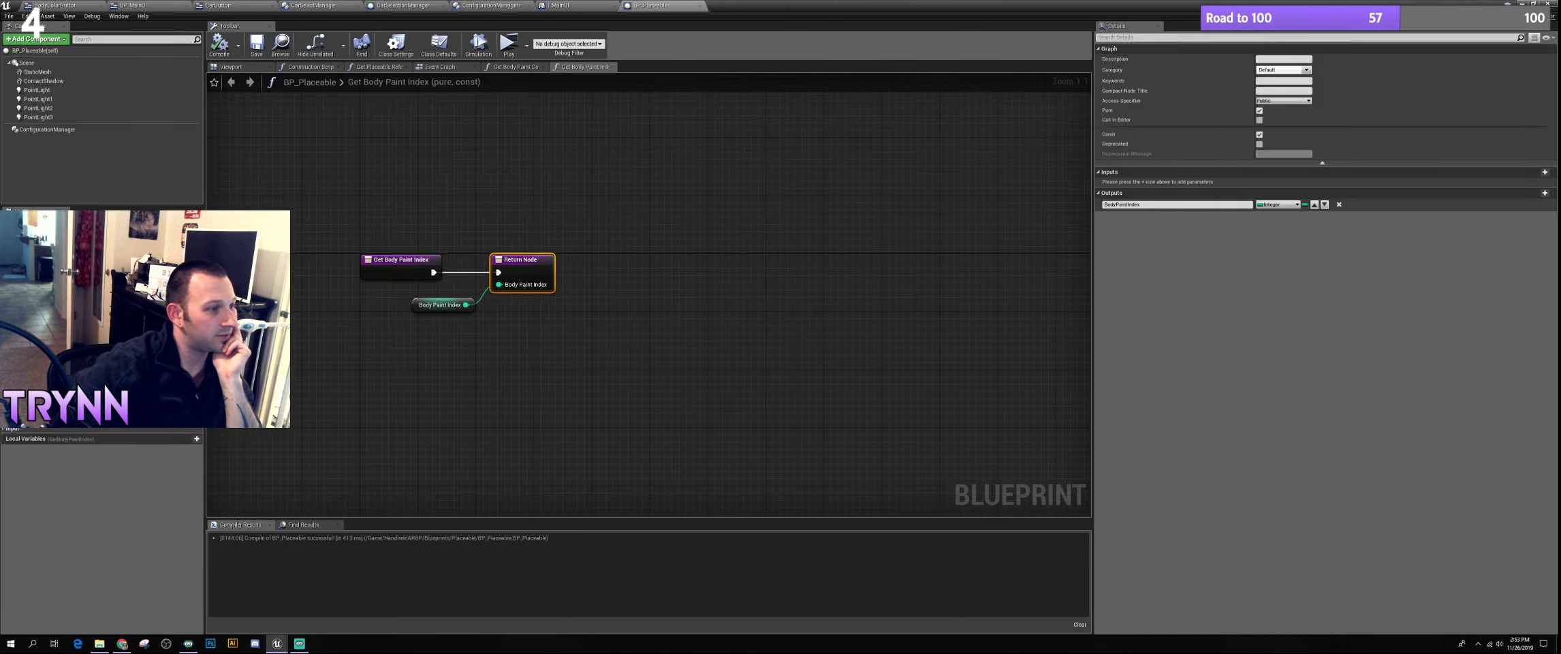
pyautogui.click(54, 354)
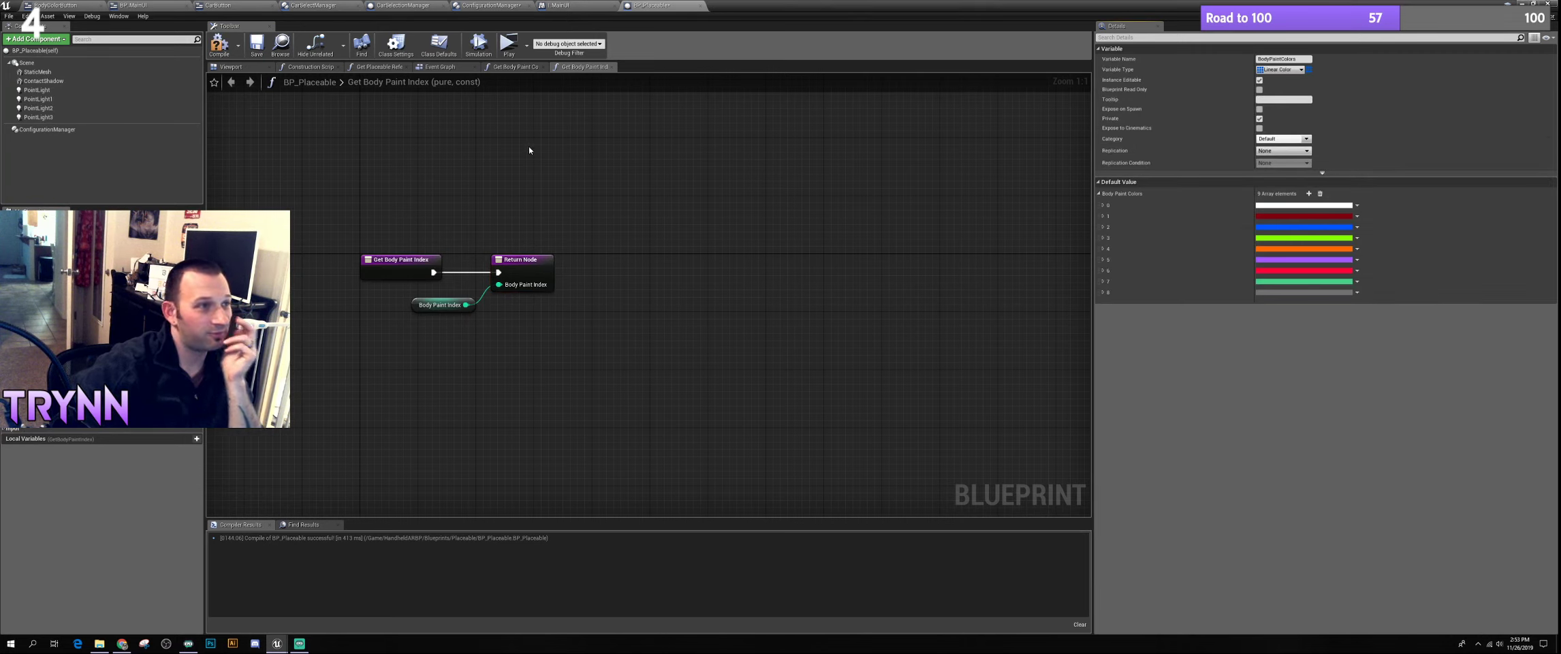
# Compile BP_Placeable and run a preview with the Lamborghini Reventon placed and its body colour swatches open
pyautogui.click(216, 45)
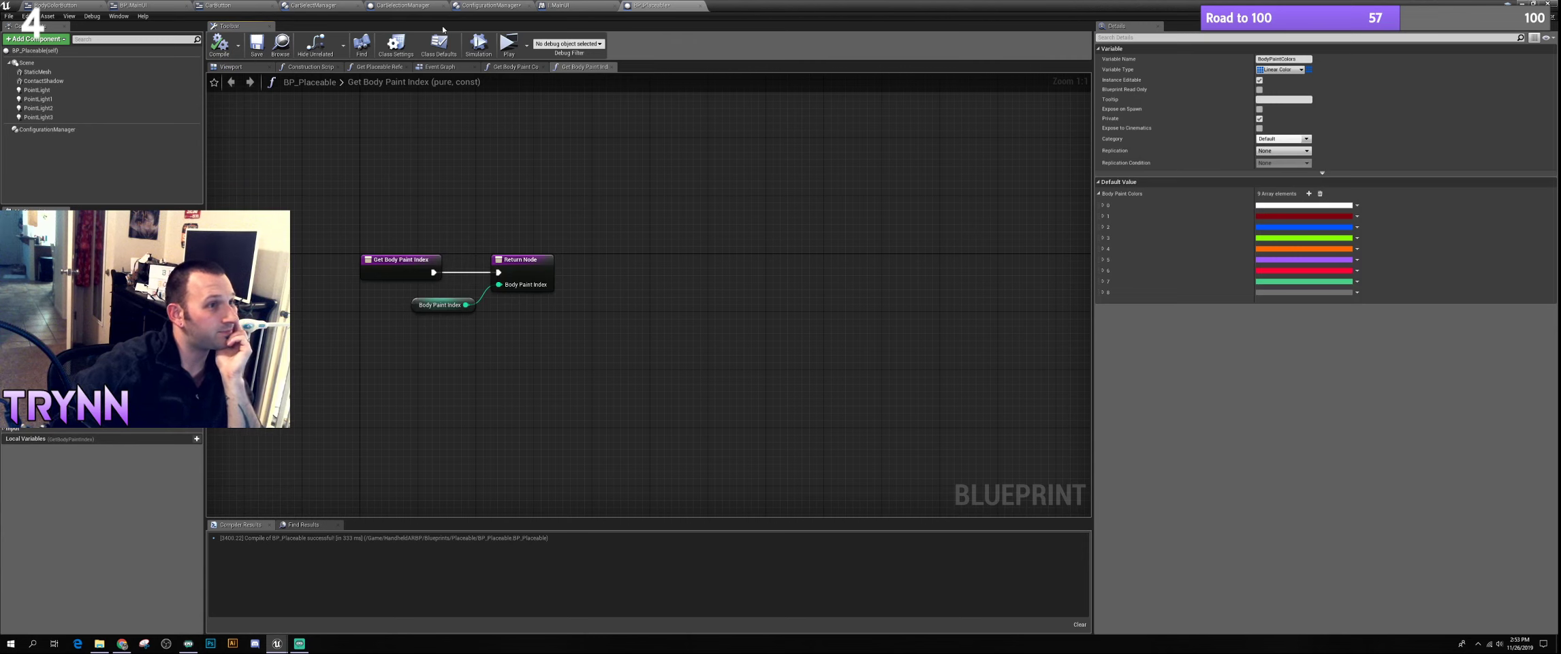
pyautogui.click(508, 43)
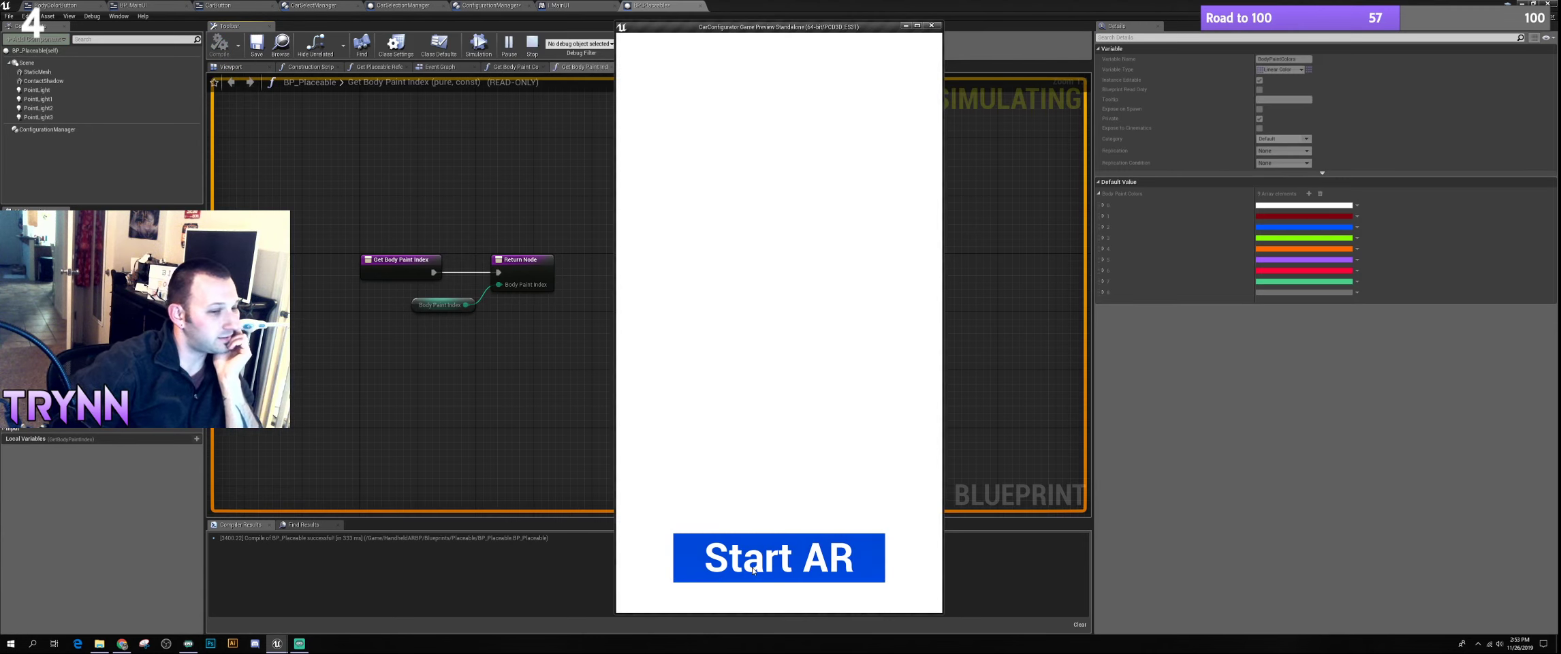
pyautogui.click(753, 571)
pyautogui.click(765, 581)
pyautogui.click(786, 385)
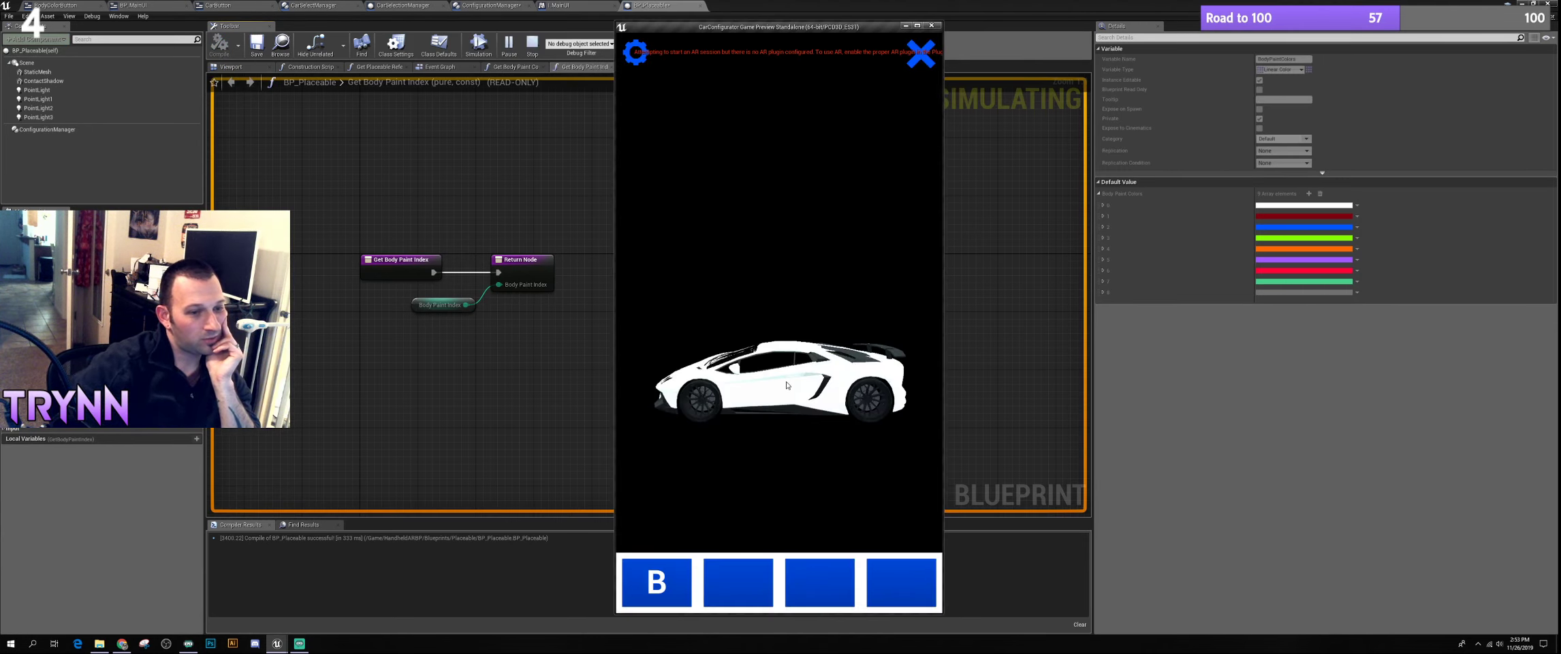
pyautogui.click(673, 592)
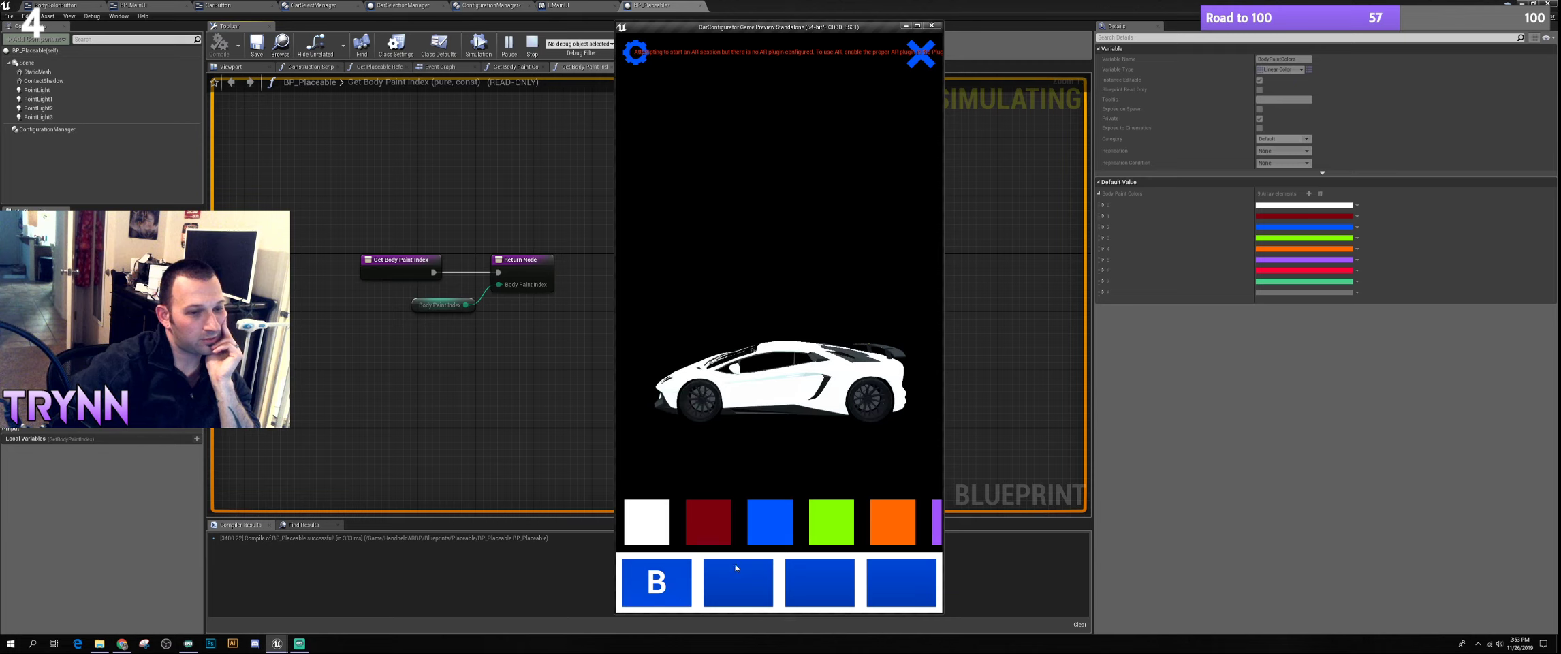
# Test the orange and lime green paints on the Lamborghini and check scrolling through the whole row of colour swatches
pyautogui.click(876, 532)
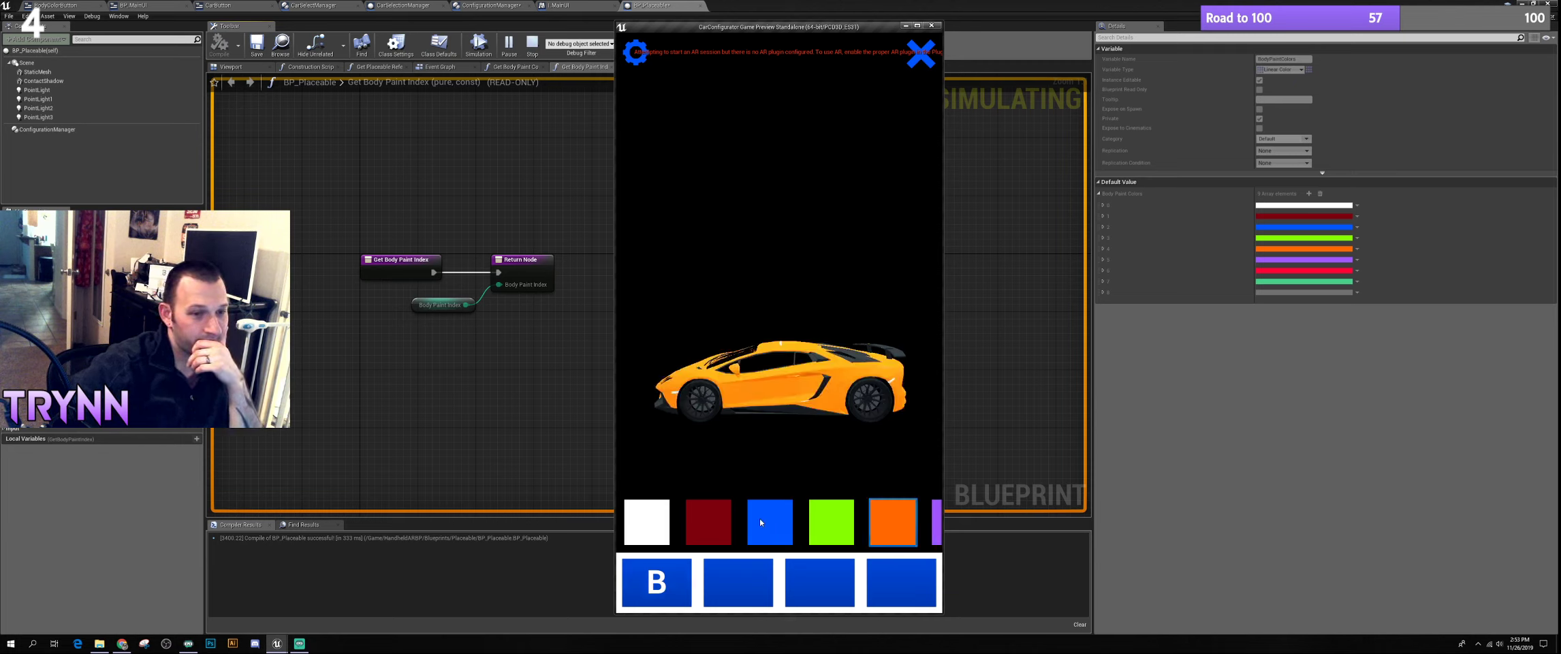
pyautogui.click(857, 527)
pyautogui.scroll(-3, 750, 531)
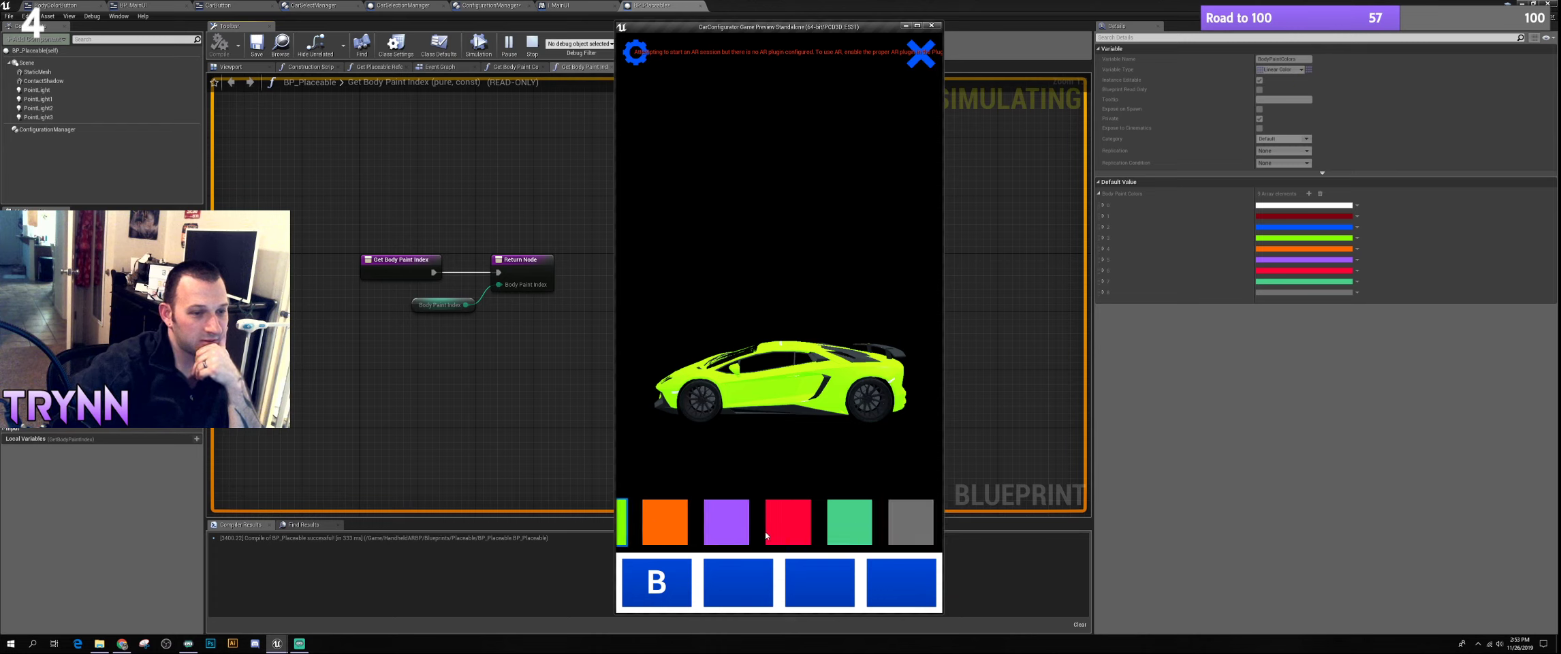
pyautogui.scroll(2, 766, 535)
pyautogui.scroll(-1, 766, 535)
pyautogui.scroll(1, 766, 536)
pyautogui.scroll(-3, 758, 528)
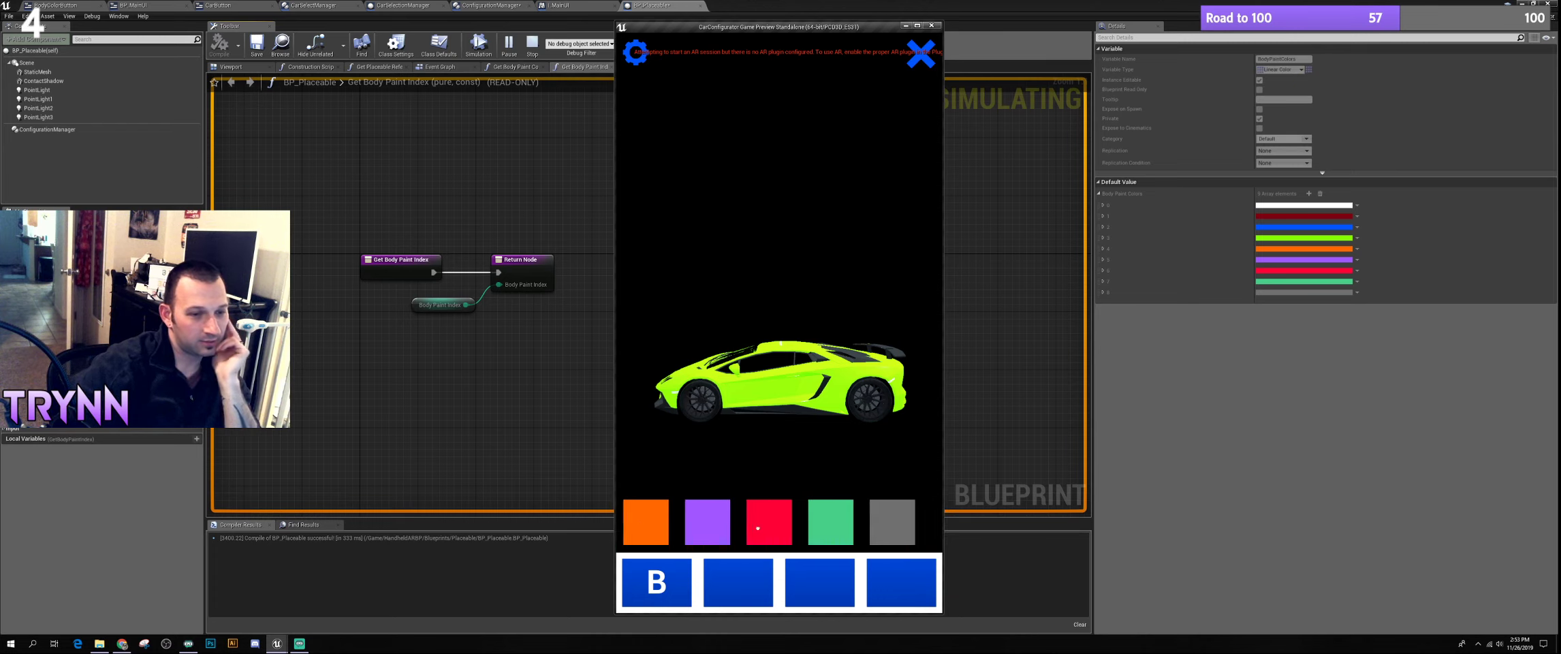
pyautogui.scroll(4, 757, 528)
pyautogui.scroll(-3, 797, 528)
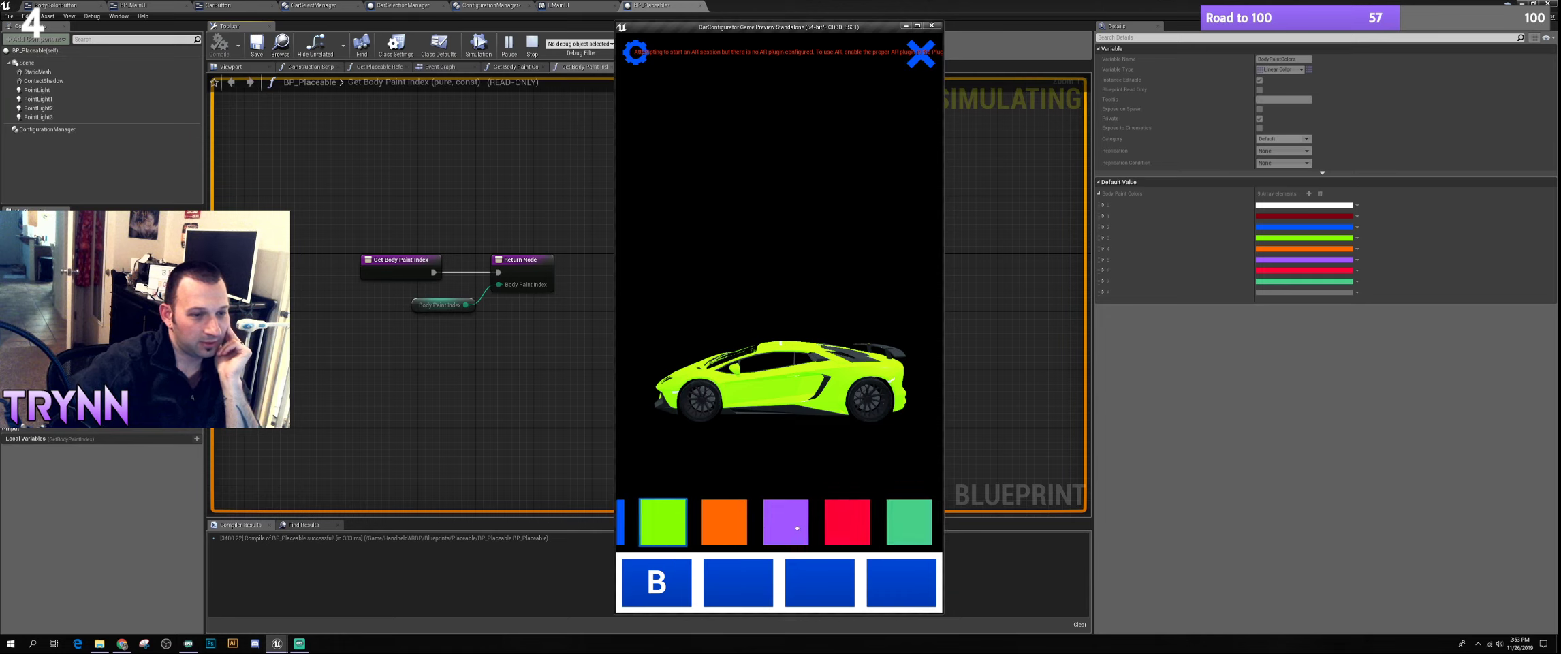
pyautogui.scroll(-2, 783, 528)
pyautogui.scroll(1, 769, 528)
pyautogui.scroll(-2, 755, 528)
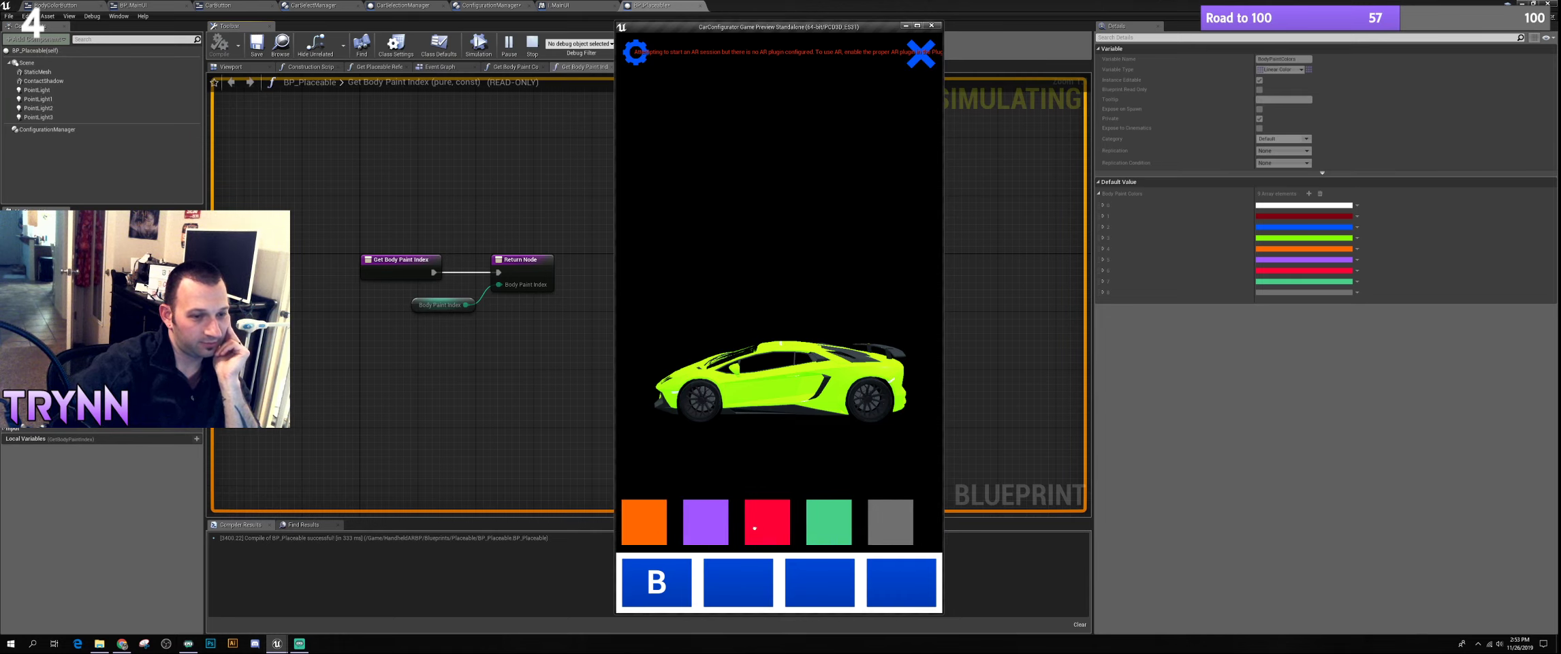
pyautogui.scroll(1, 754, 528)
# Test the teal green, grey, purple, pinkish red and orange body colours on the placed Lamborghini
pyautogui.click(850, 523)
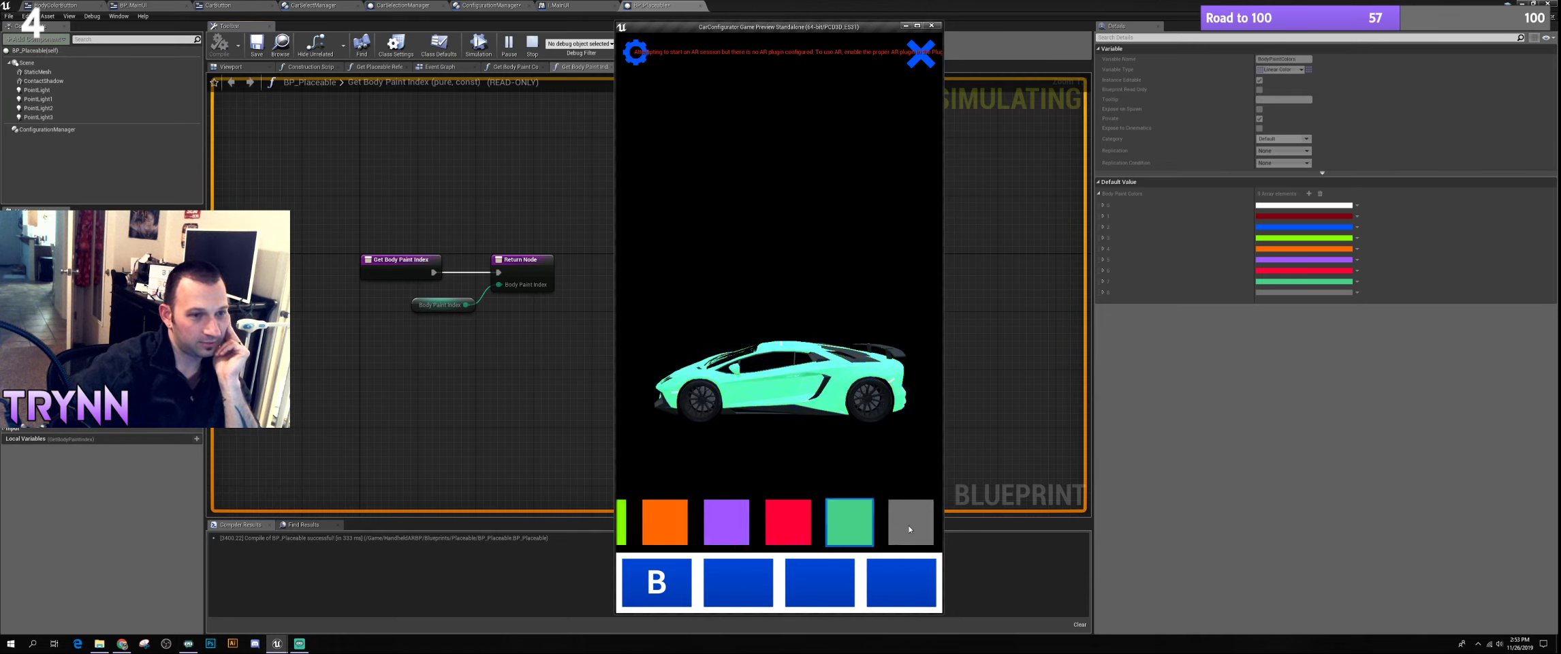
pyautogui.click(910, 529)
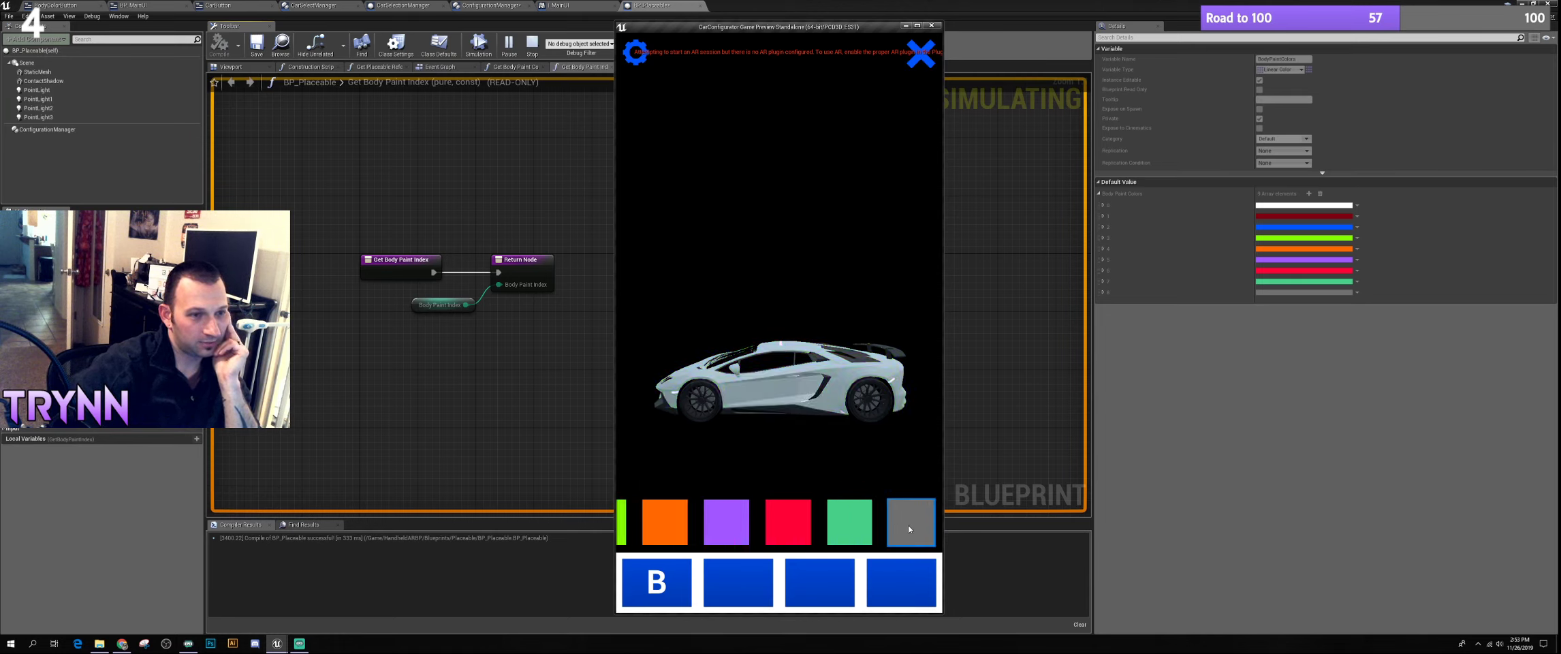
pyautogui.click(795, 530)
pyautogui.click(726, 529)
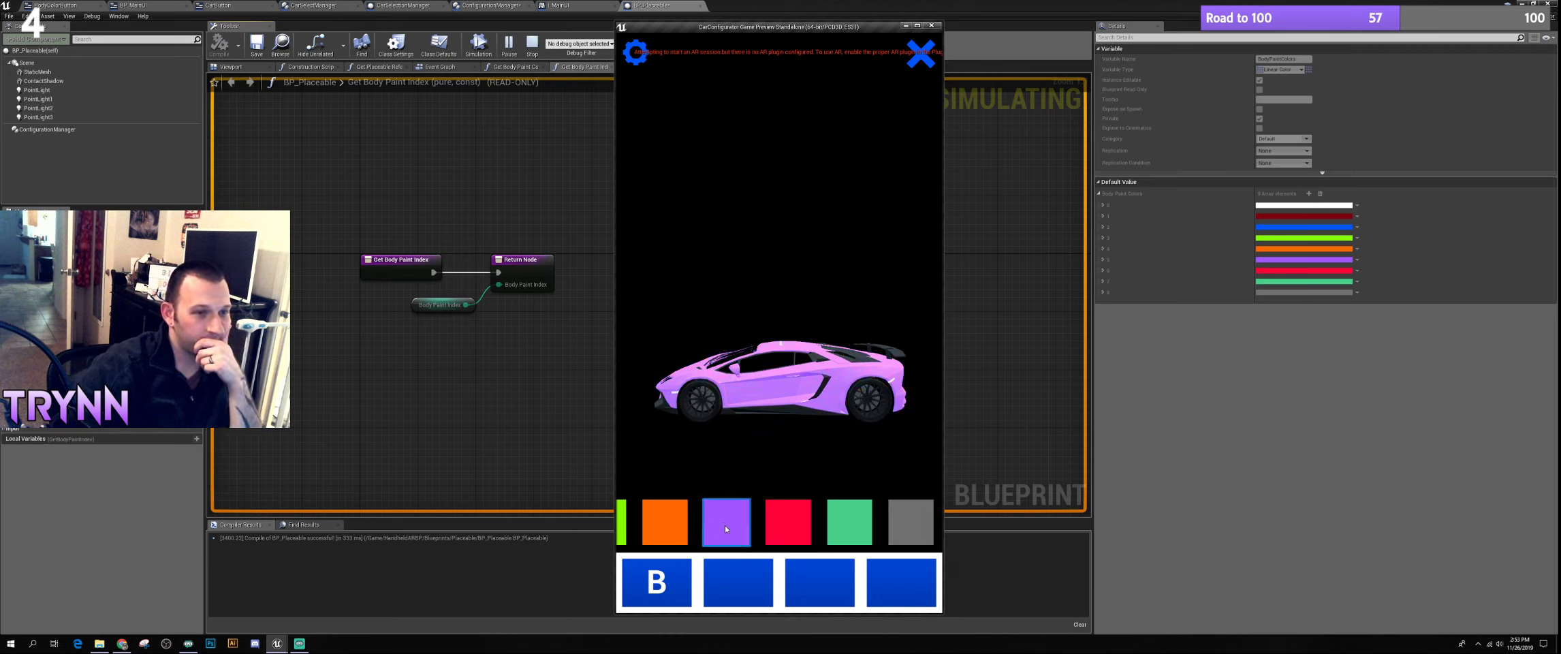
pyautogui.click(792, 529)
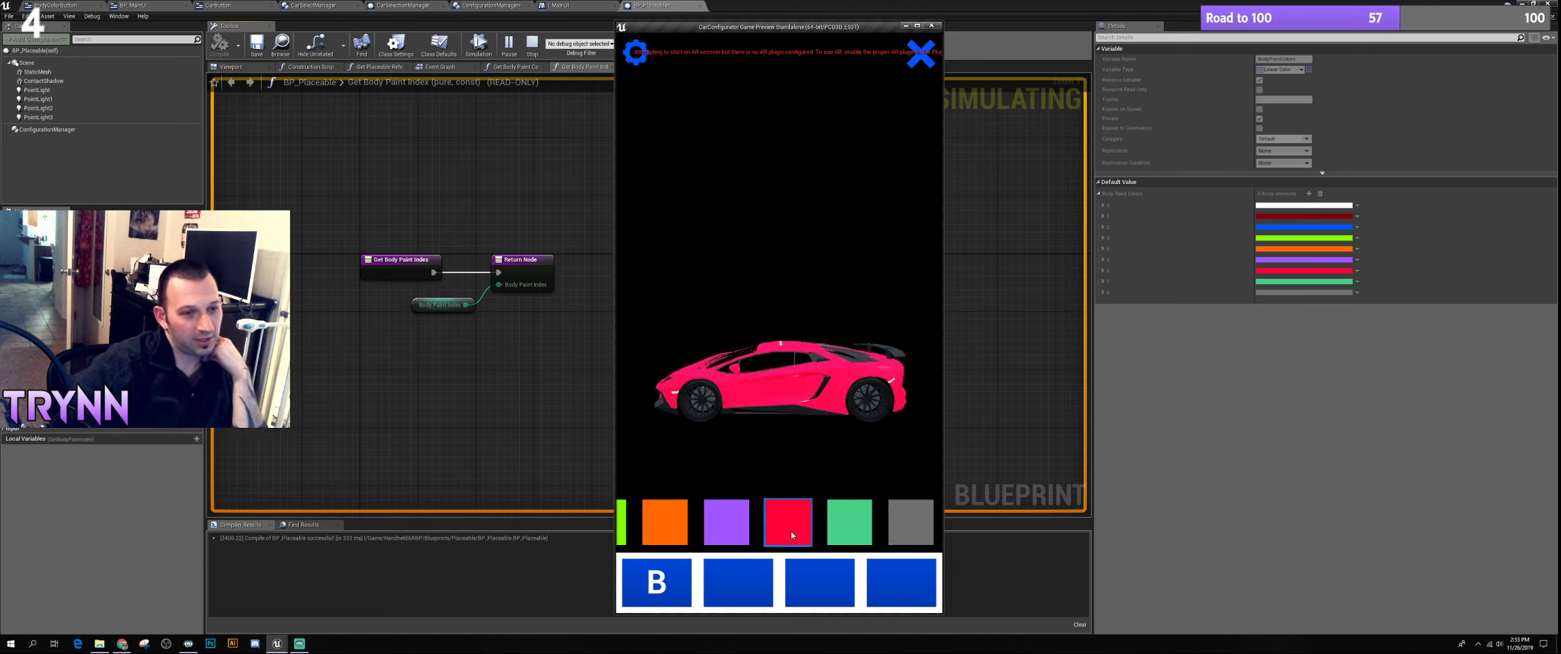
pyautogui.click(669, 528)
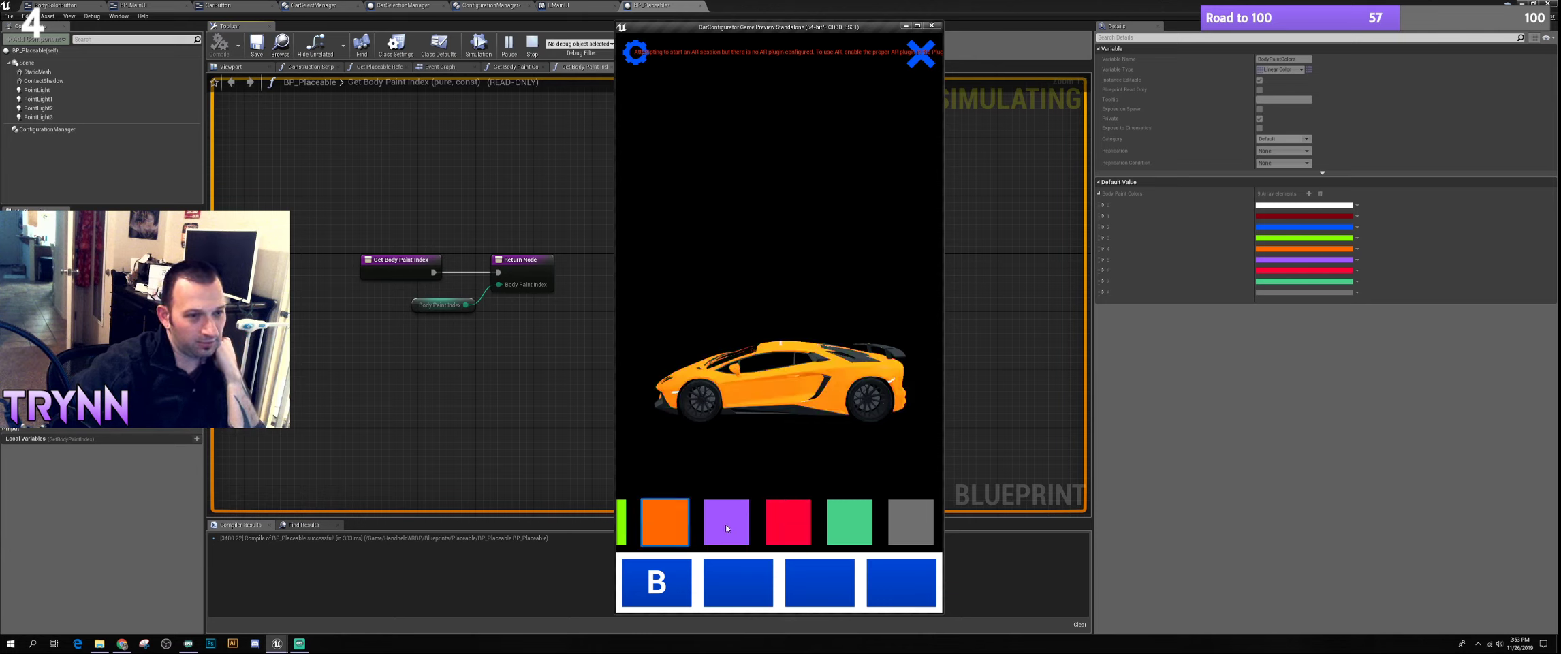
pyautogui.click(726, 529)
pyautogui.click(786, 532)
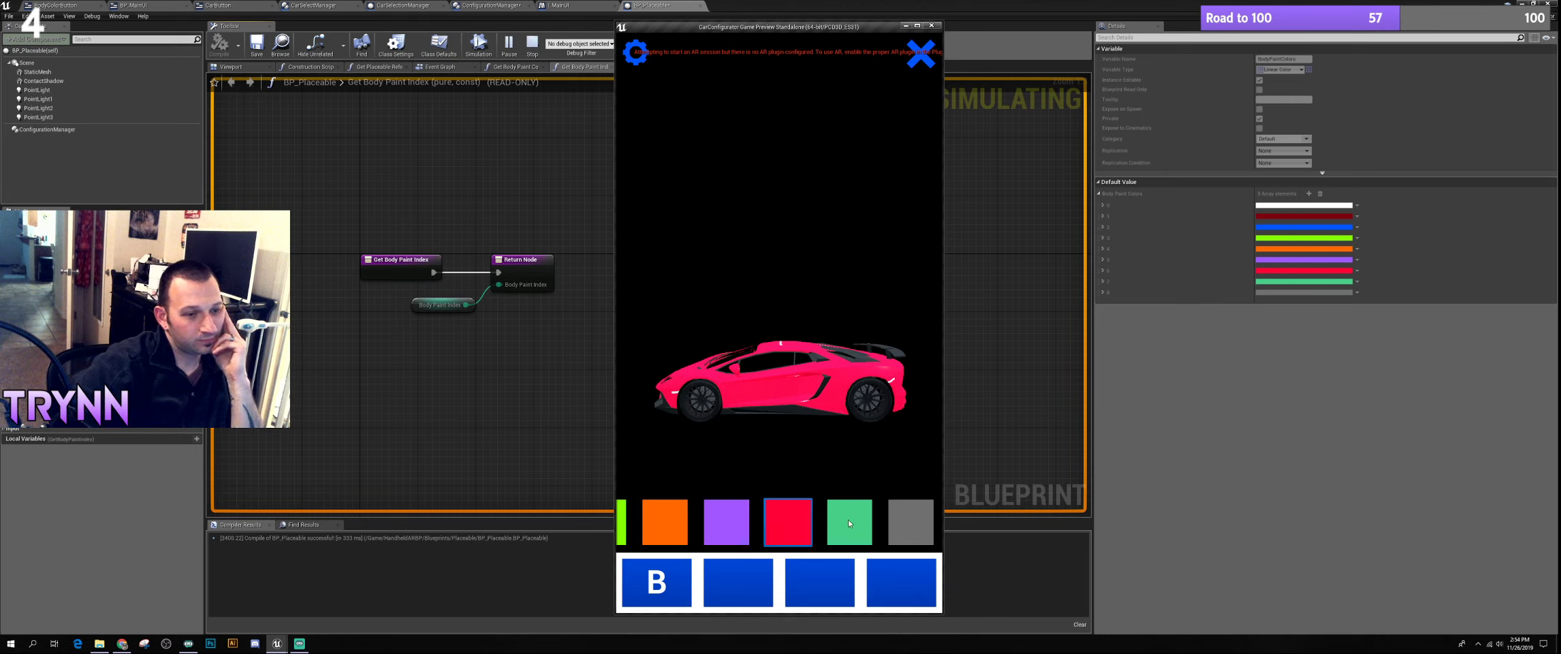
# Close the car's configuration options, end the preview and save all modified assets
pyautogui.moveTo(760, 522)
pyautogui.mouseDown()
pyautogui.moveTo(885, 516)
pyautogui.moveTo(767, 515)
pyautogui.mouseUp()
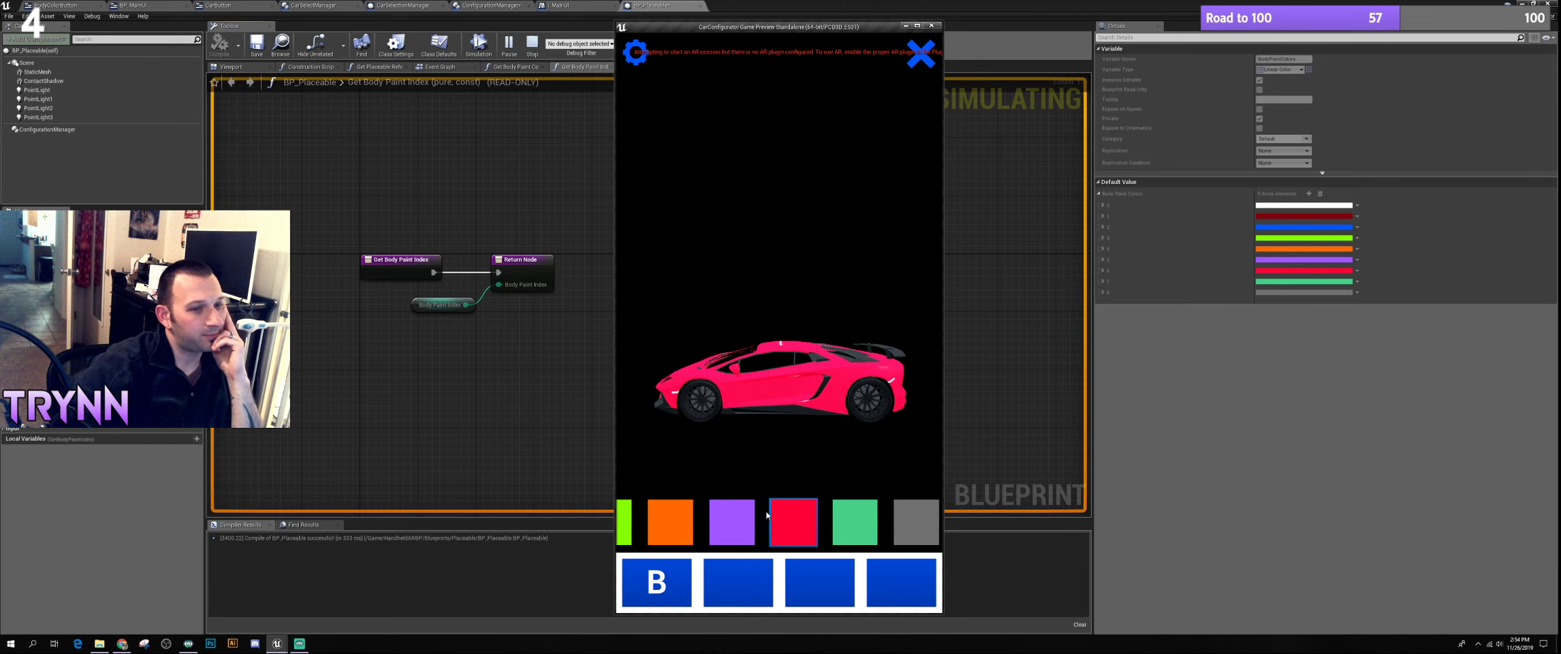
pyautogui.click(917, 56)
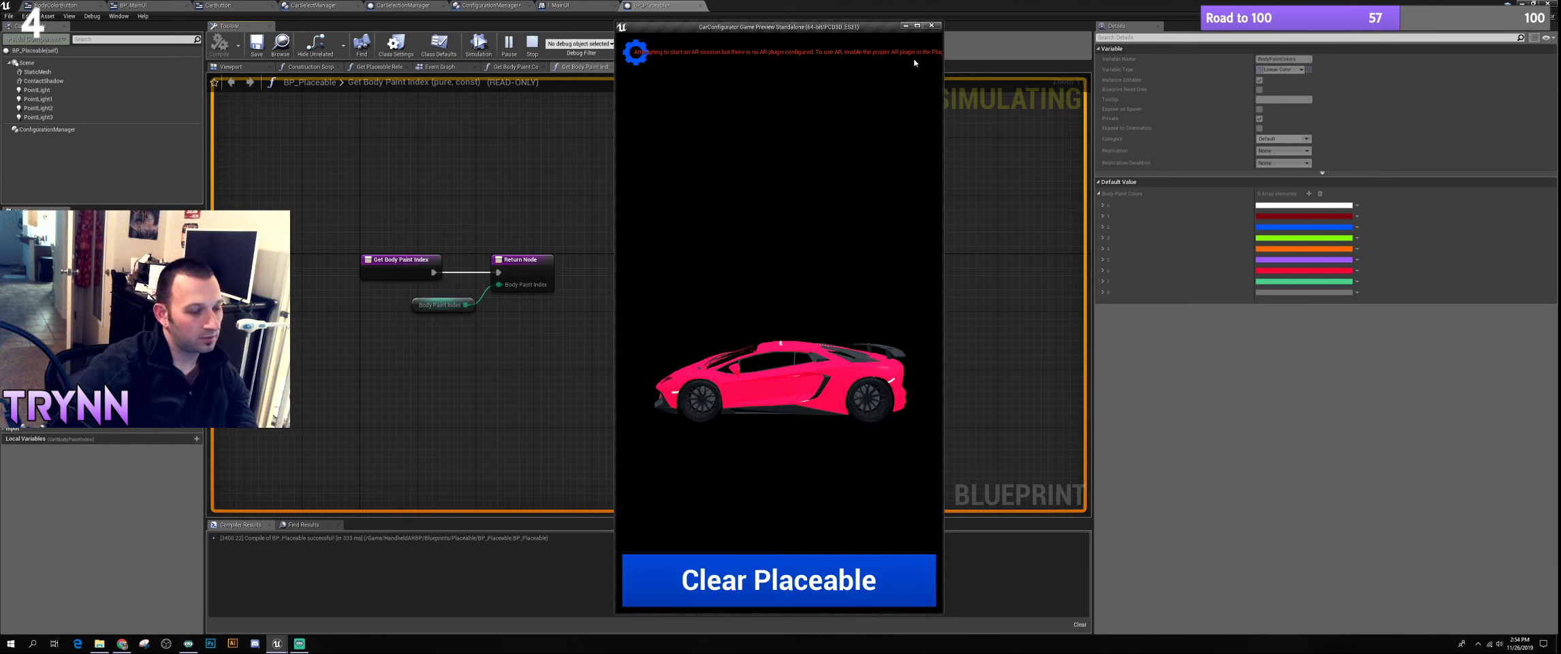
pyautogui.press('Escape')
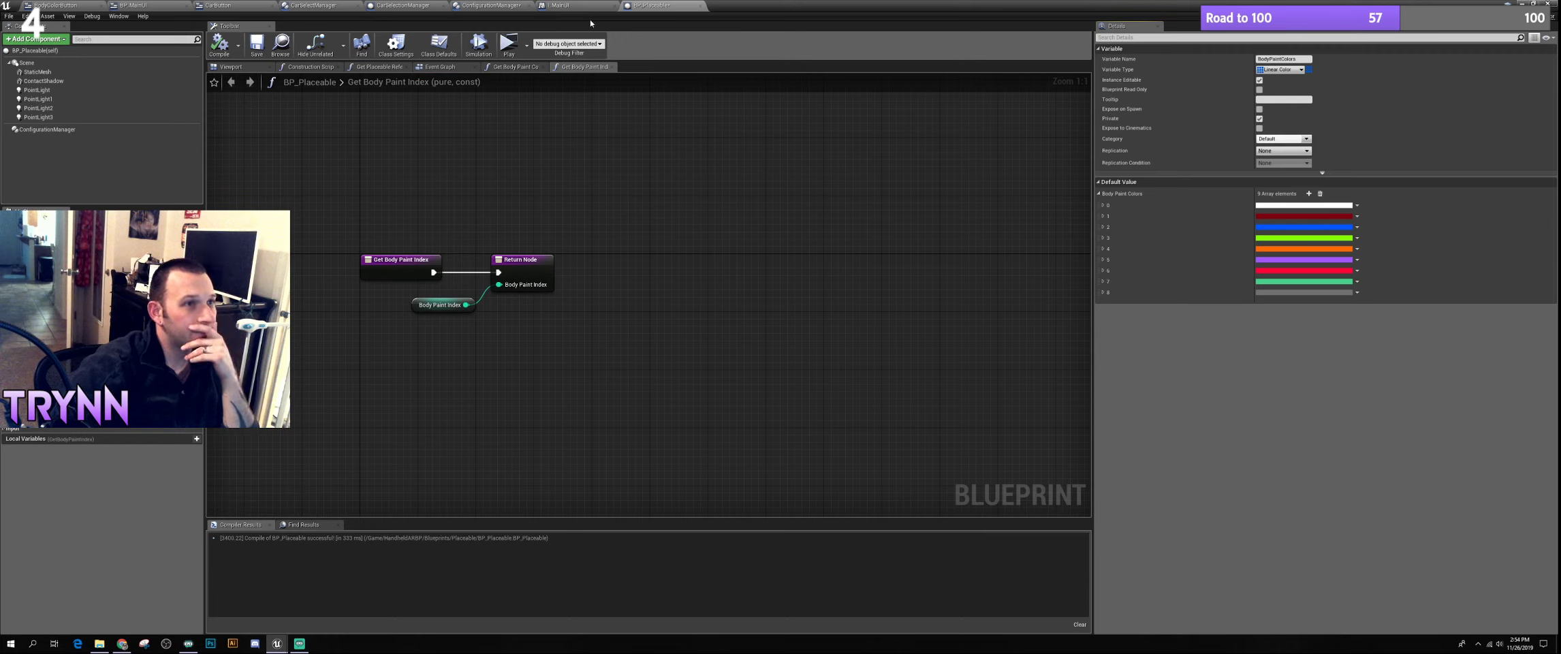
pyautogui.hotkey('ctrl', 'shift', 's')
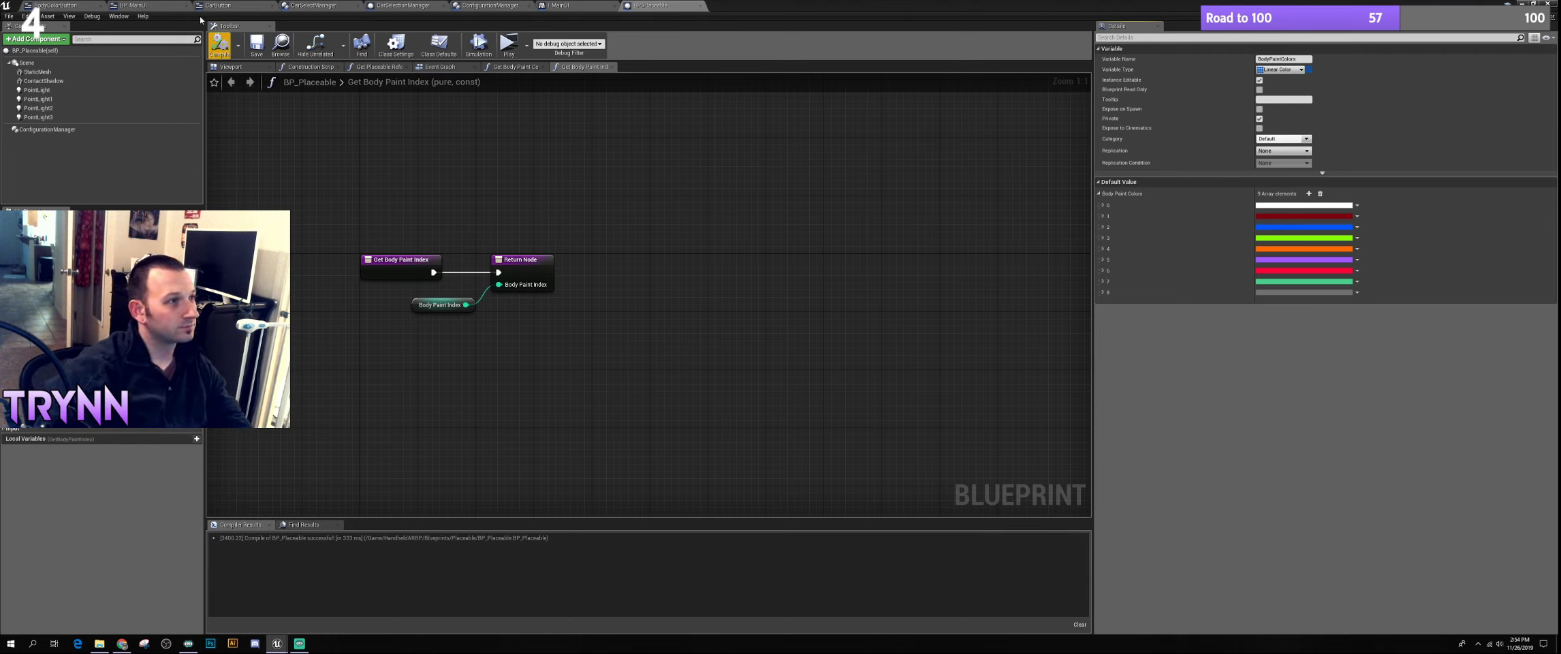
# Open the BP_Lambo blueprint and inspect the materials of its inherited StaticMesh component
pyautogui.doubleClick(753, 7)
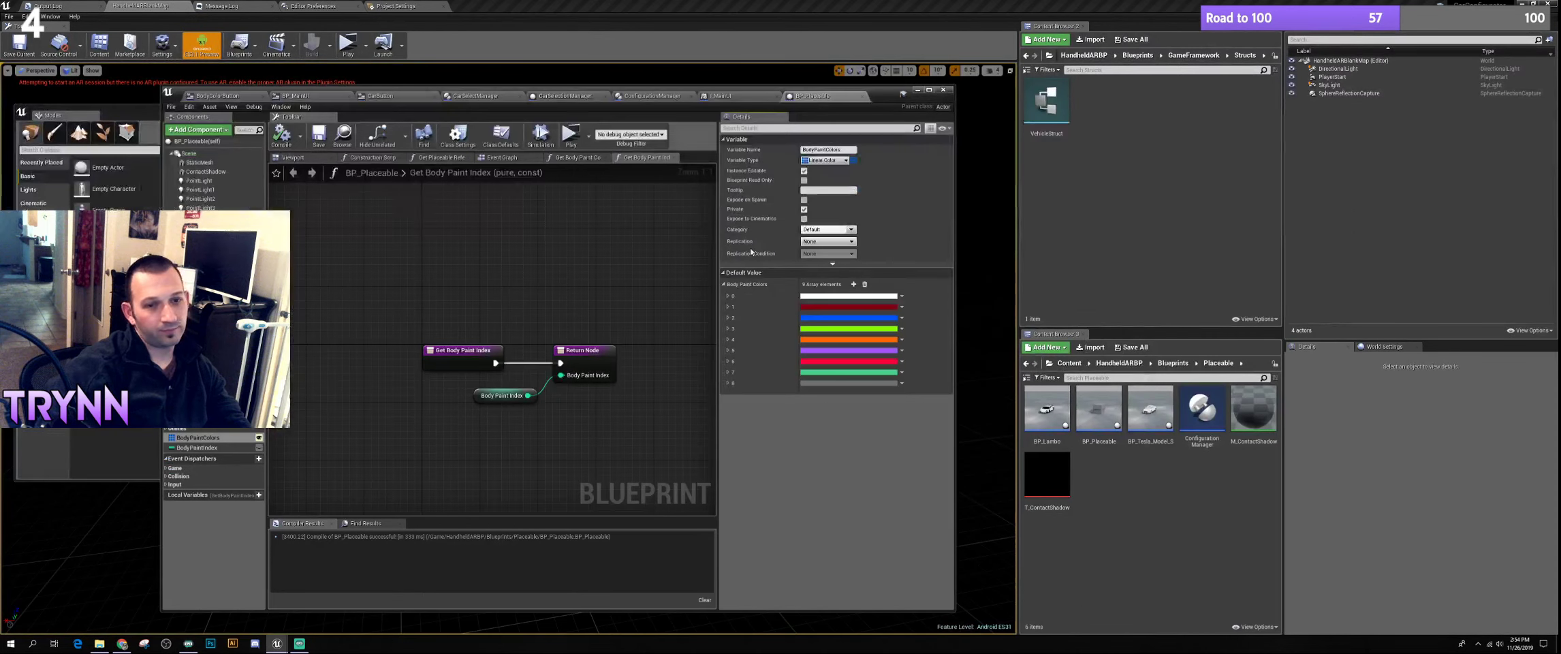
pyautogui.doubleClick(1047, 408)
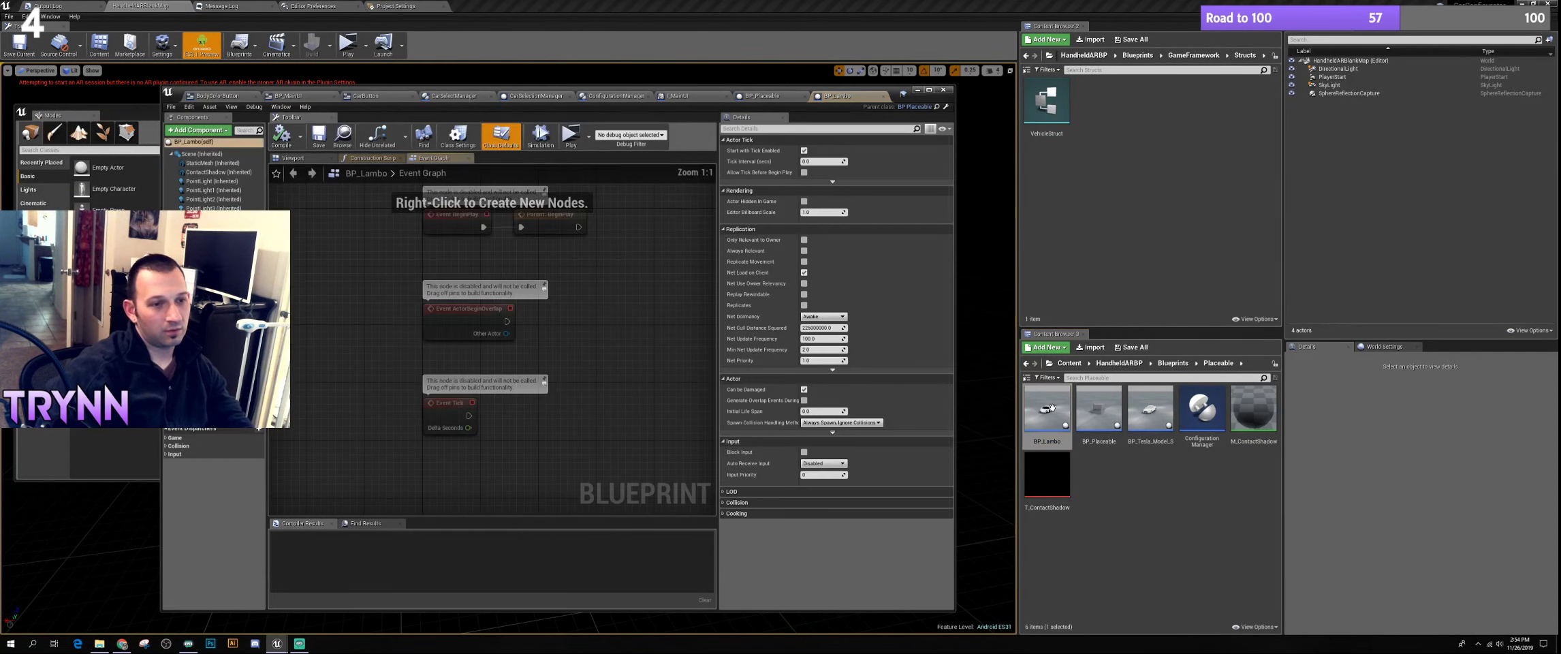
pyautogui.click(213, 163)
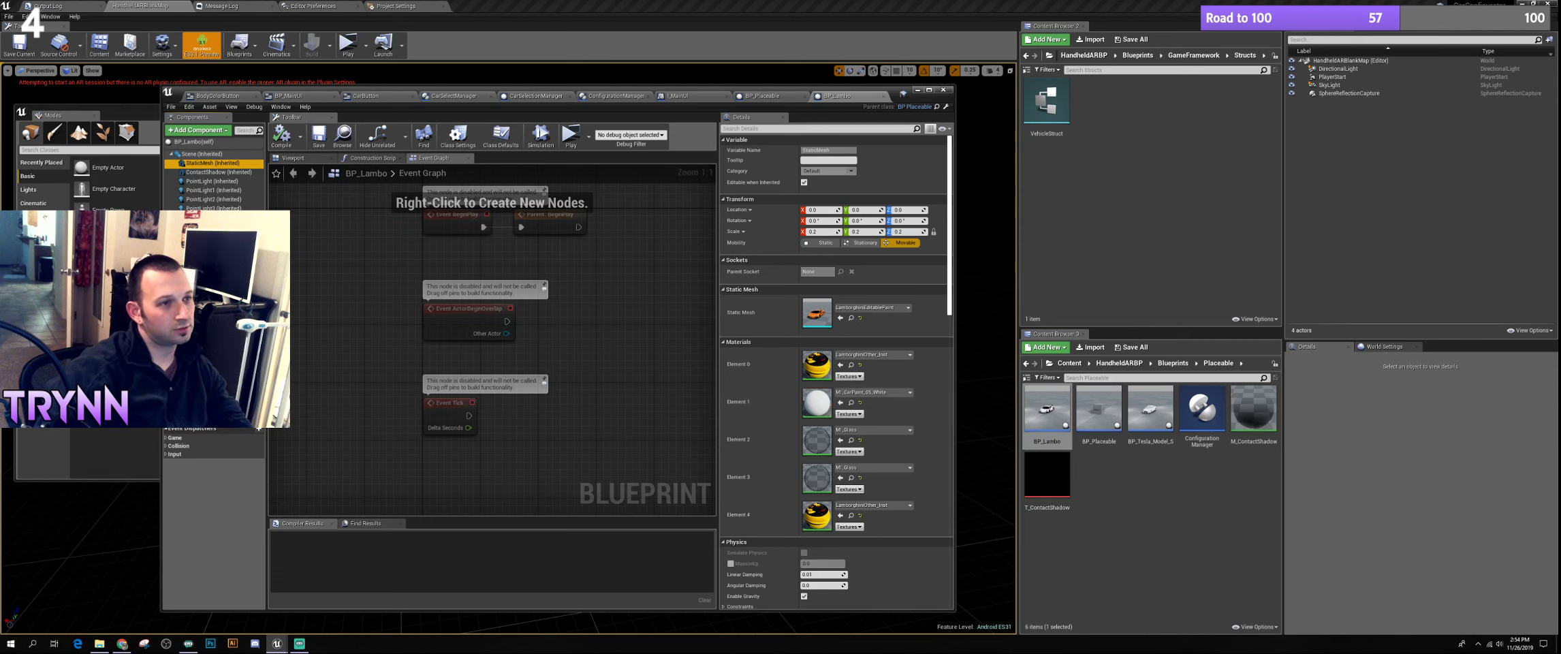
# Run a new preview, place the Lamborghini Reventon and test the pinkish red body colour on it
pyautogui.click(573, 140)
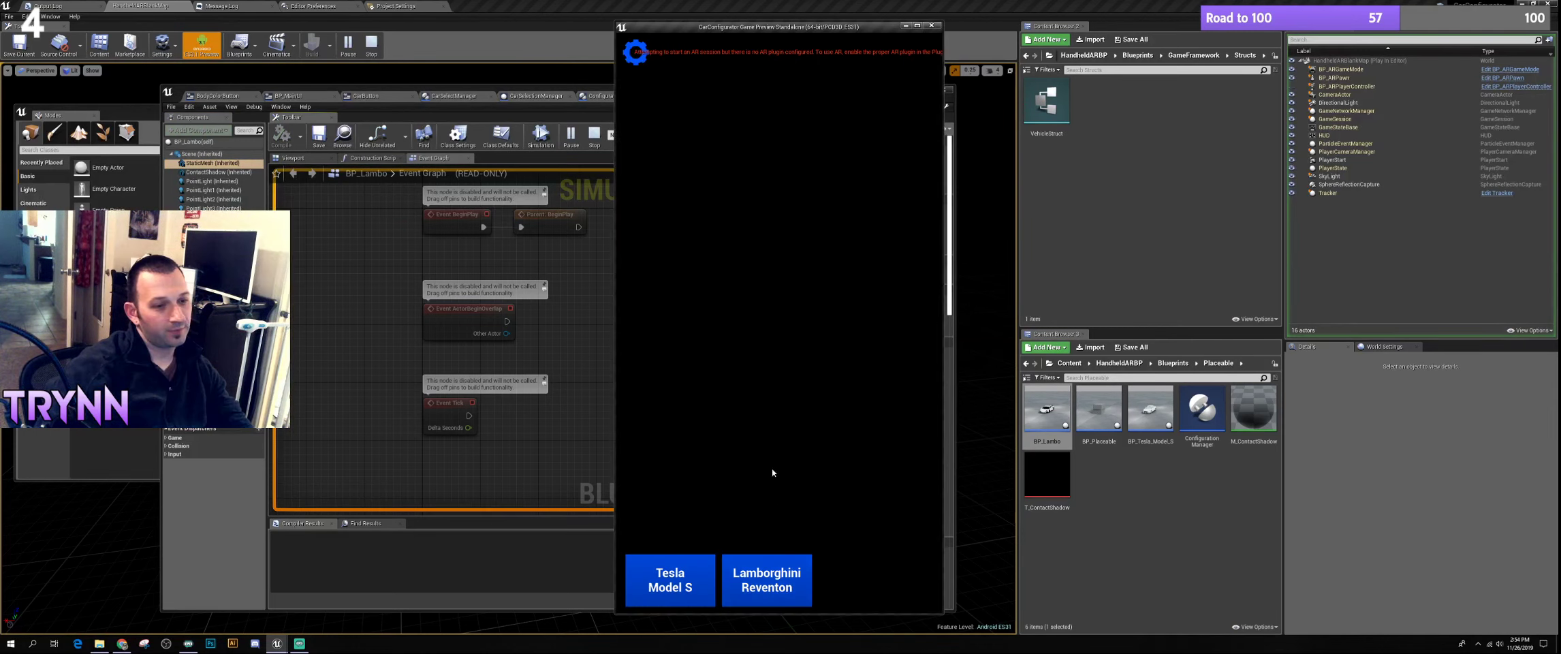
pyautogui.click(767, 579)
pyautogui.click(812, 420)
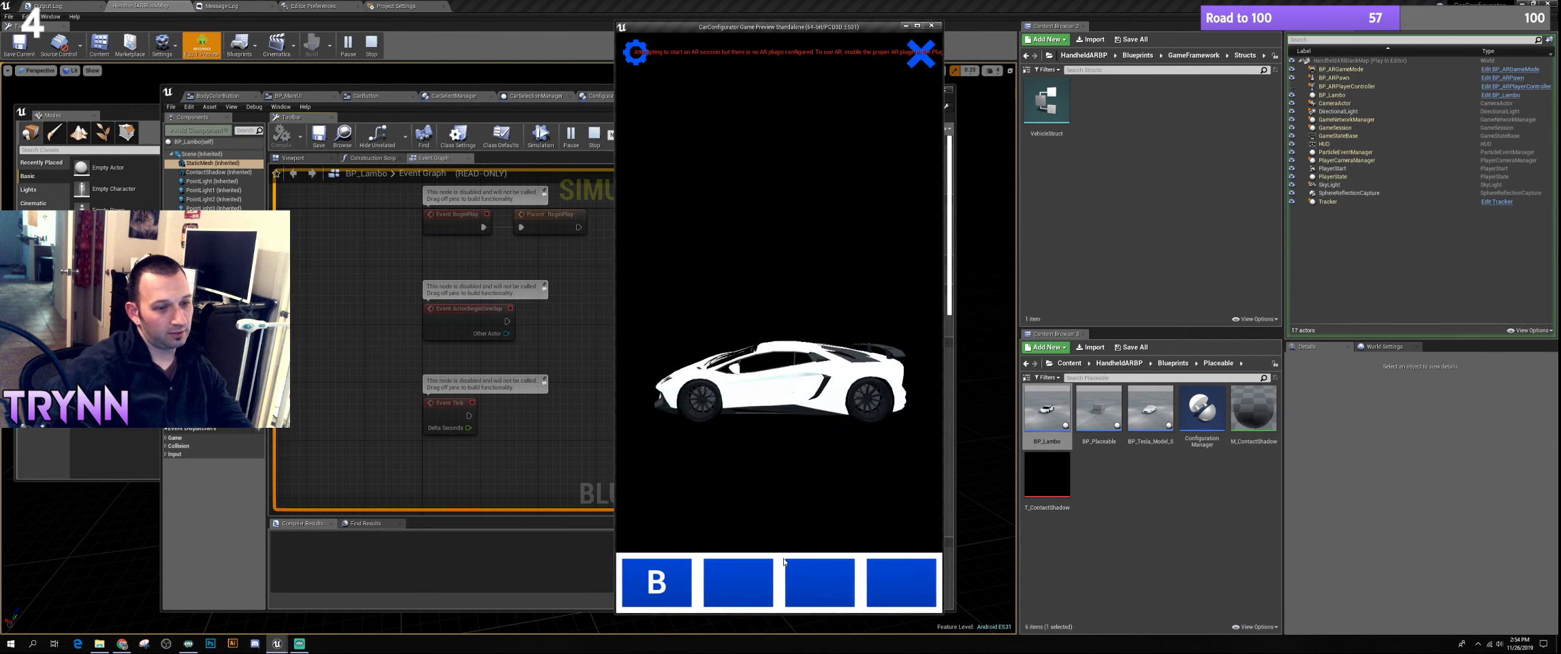
pyautogui.scroll(-3, 876, 521)
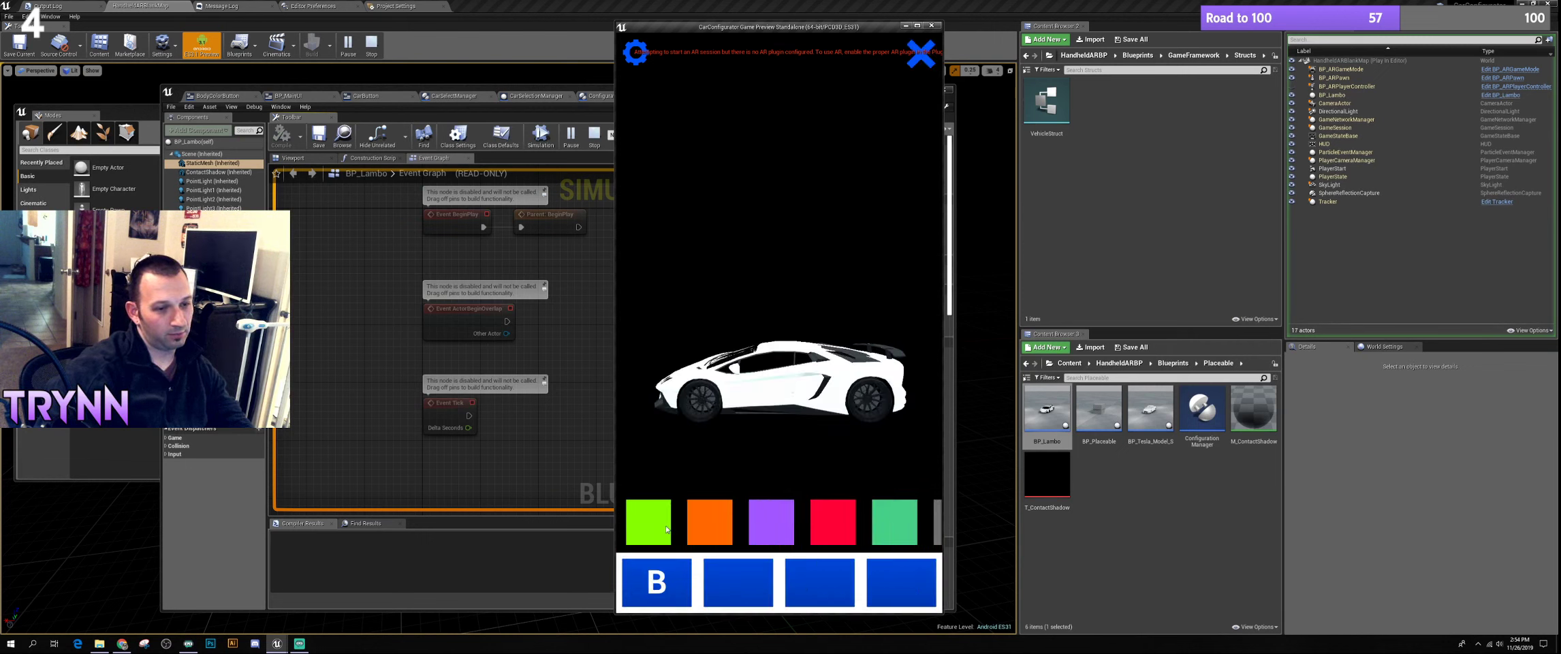
pyautogui.click(783, 524)
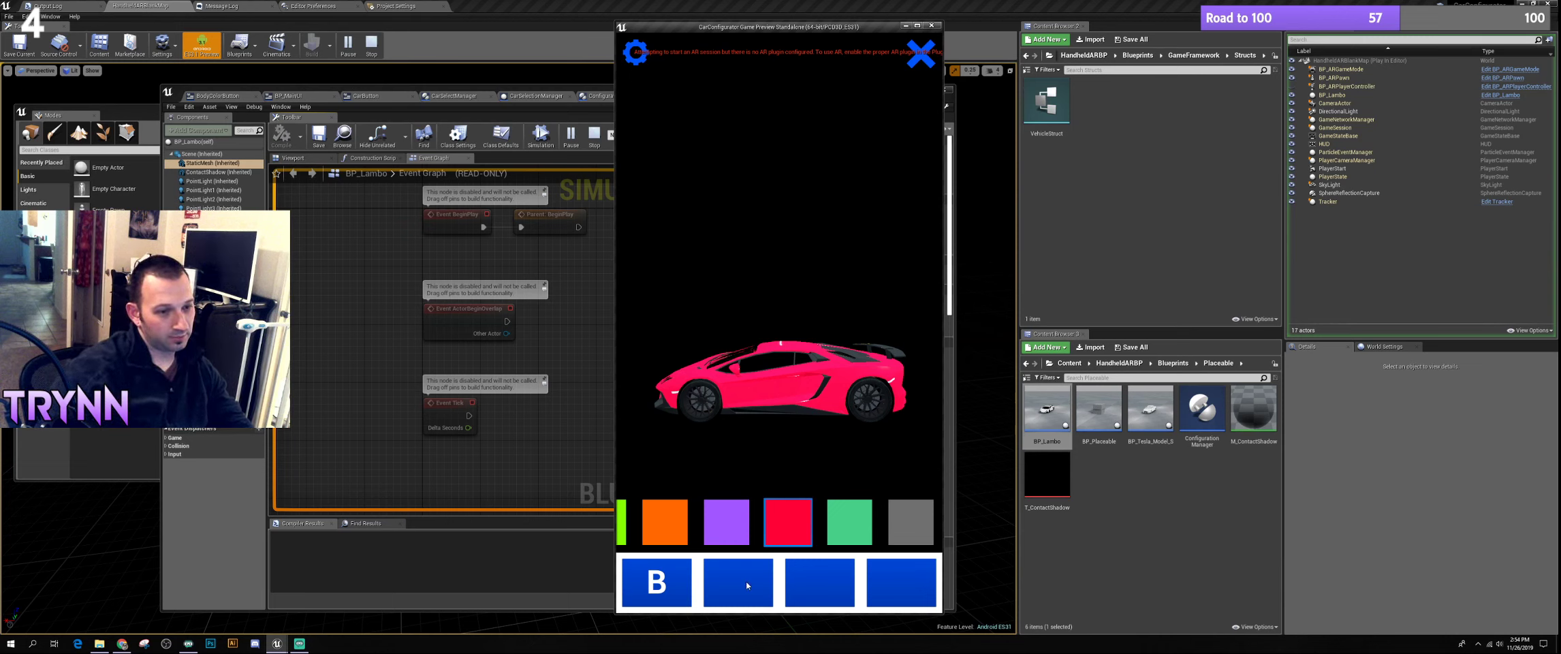
# Clear the Lamborghini from the preview scene and place the Tesla Model S instead
pyautogui.click(763, 583)
pyautogui.click(763, 579)
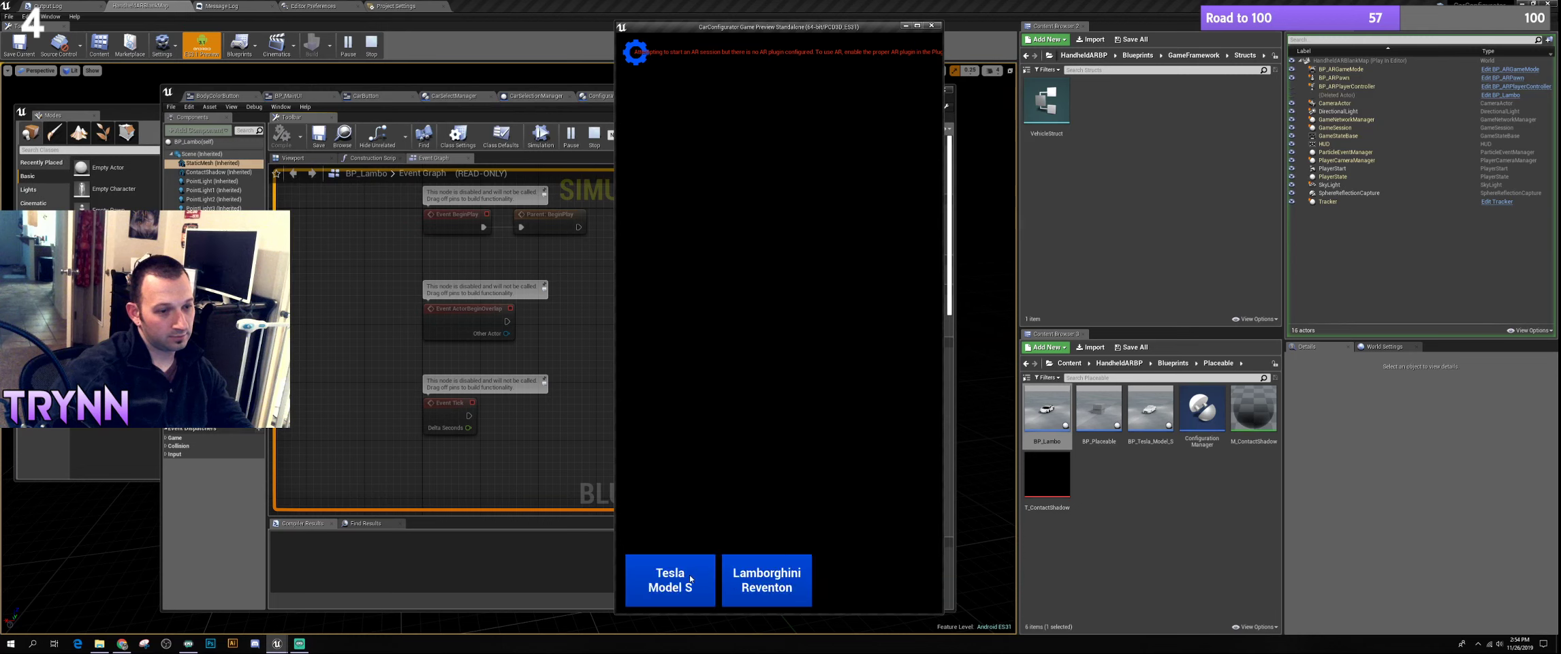
pyautogui.click(764, 419)
pyautogui.click(784, 385)
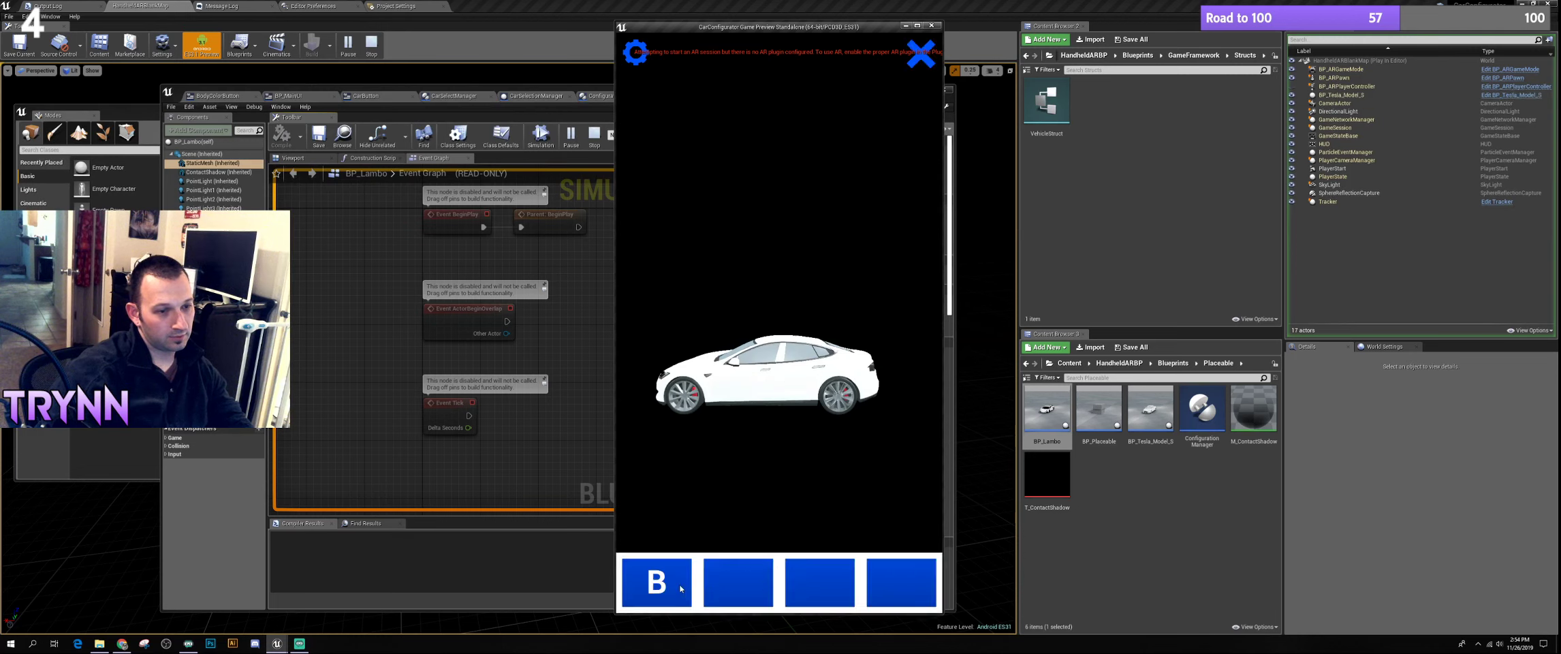
# Test the purple, pinkish red, teal green and grey body colours on the Tesla Model S
pyautogui.click(883, 524)
pyautogui.moveTo(862, 535); pyautogui.dragTo(728, 529)
pyautogui.click(728, 530)
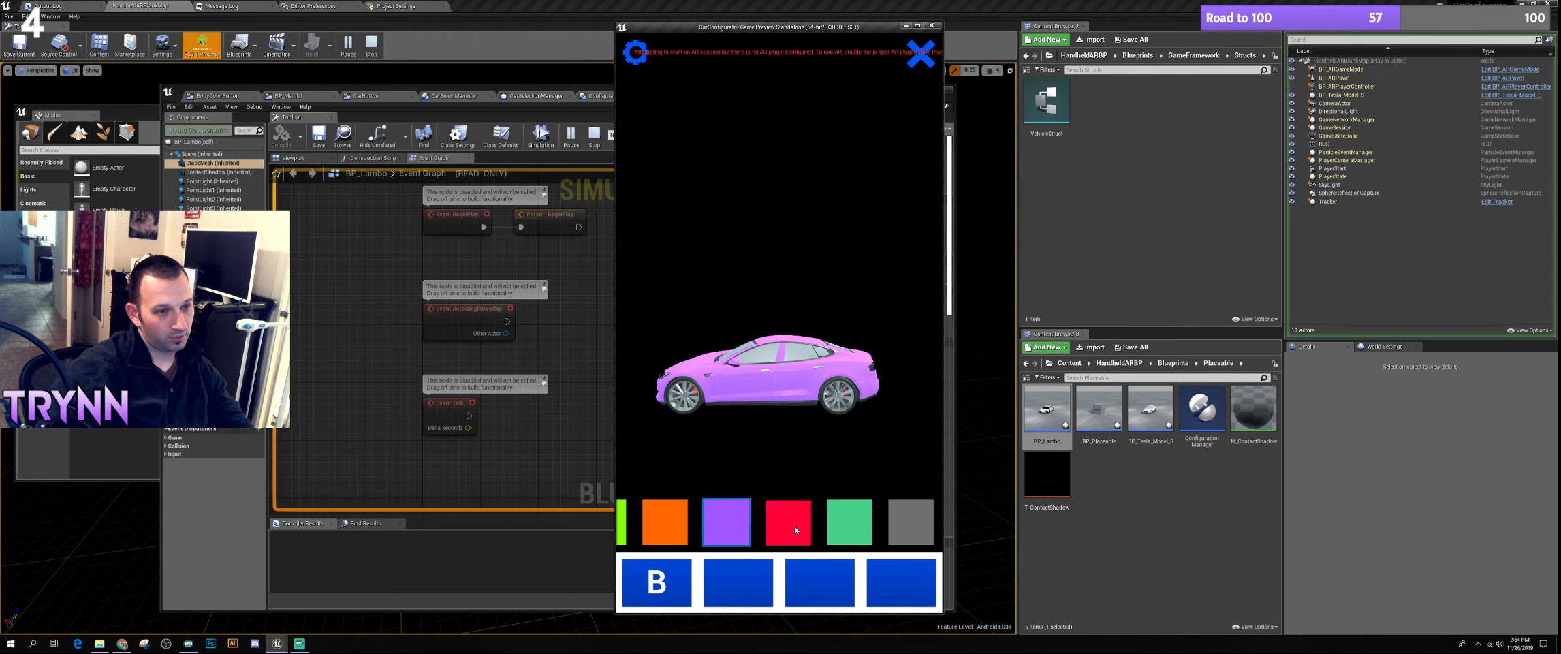
pyautogui.click(787, 529)
pyautogui.click(853, 525)
pyautogui.click(910, 528)
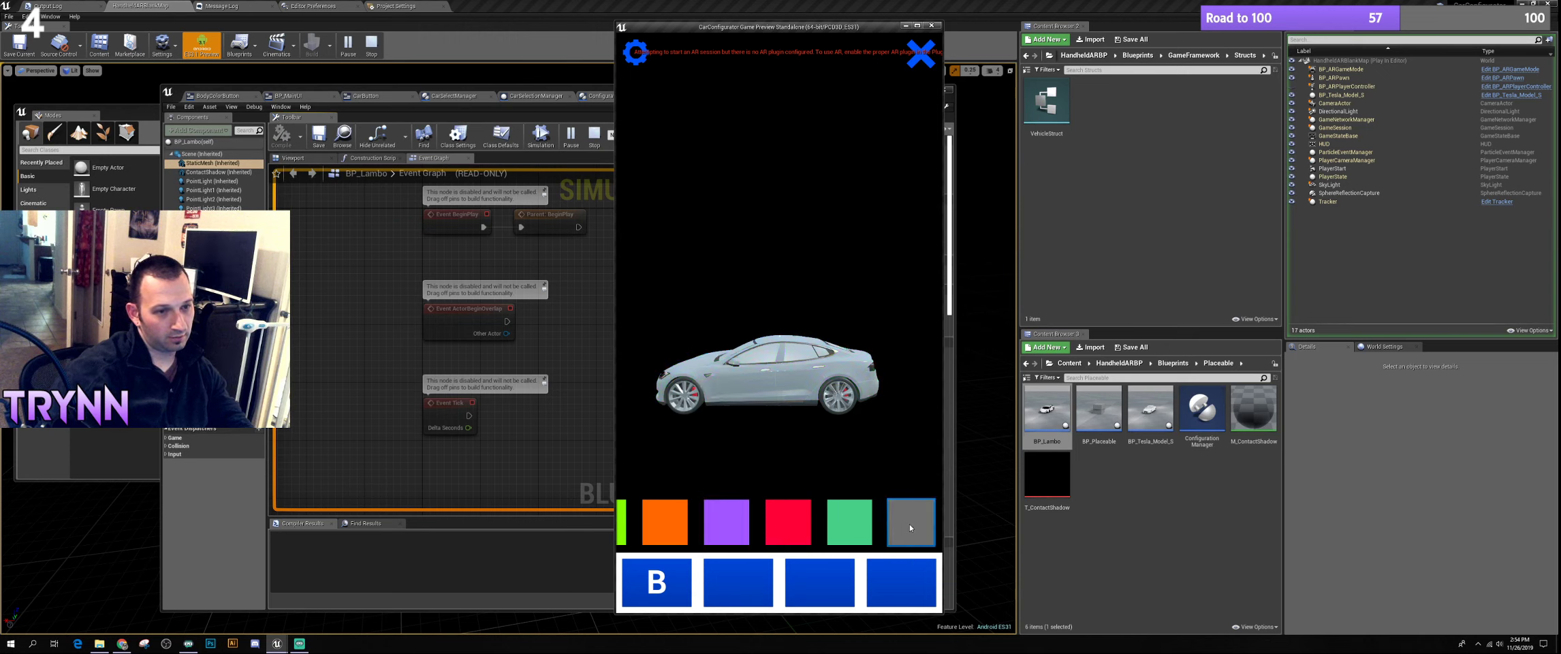
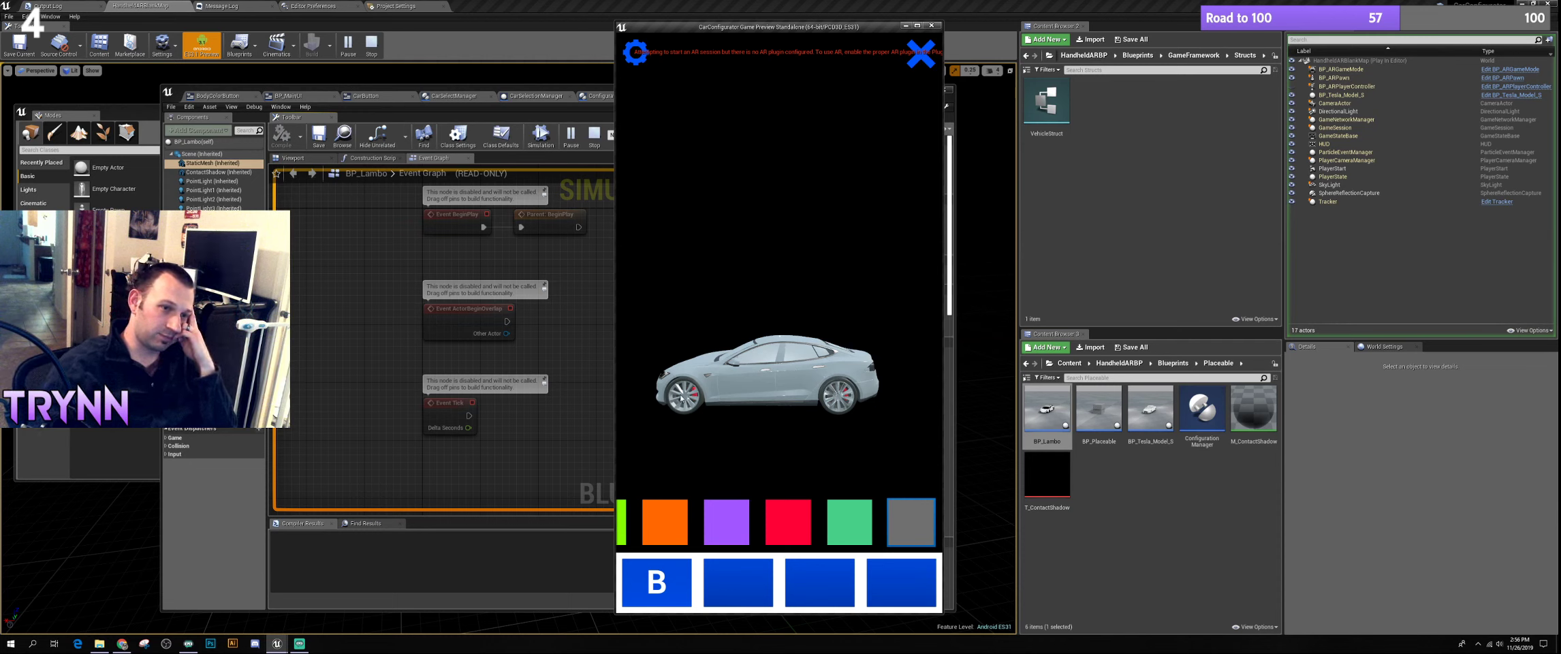
# Compare the purple, orange and pinkish red paints on the Tesla again and clear the car from the scene
pyautogui.click(770, 540)
pyautogui.click(726, 523)
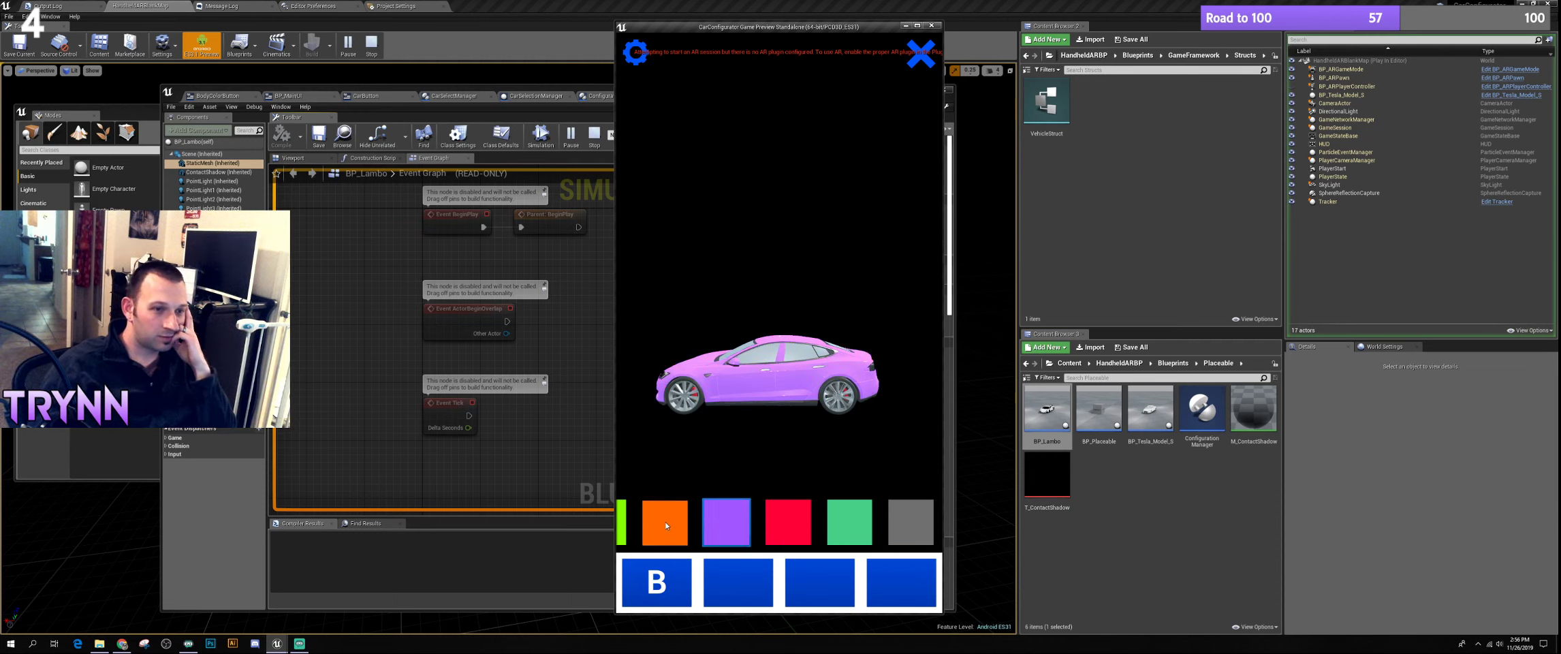
pyautogui.click(666, 525)
pyautogui.click(788, 523)
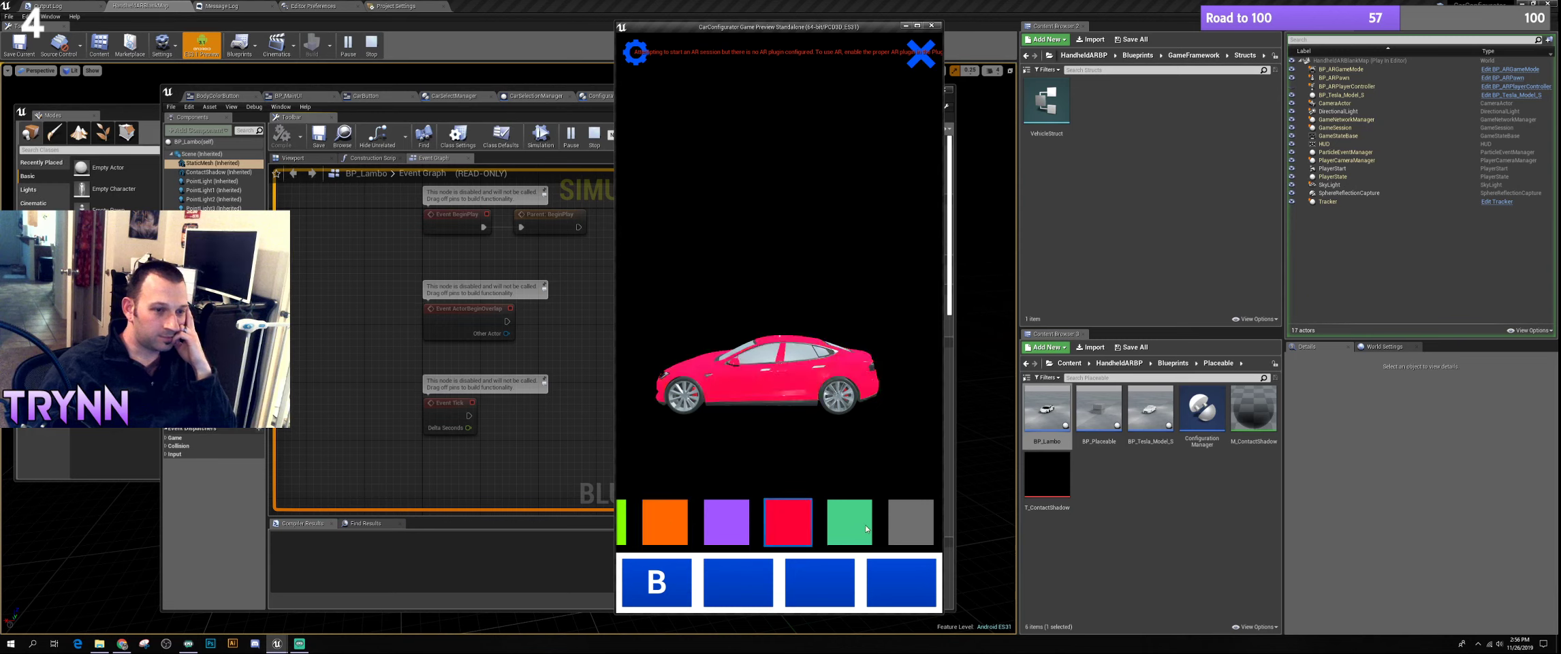
pyautogui.click(730, 533)
pyautogui.click(788, 531)
pyautogui.click(727, 531)
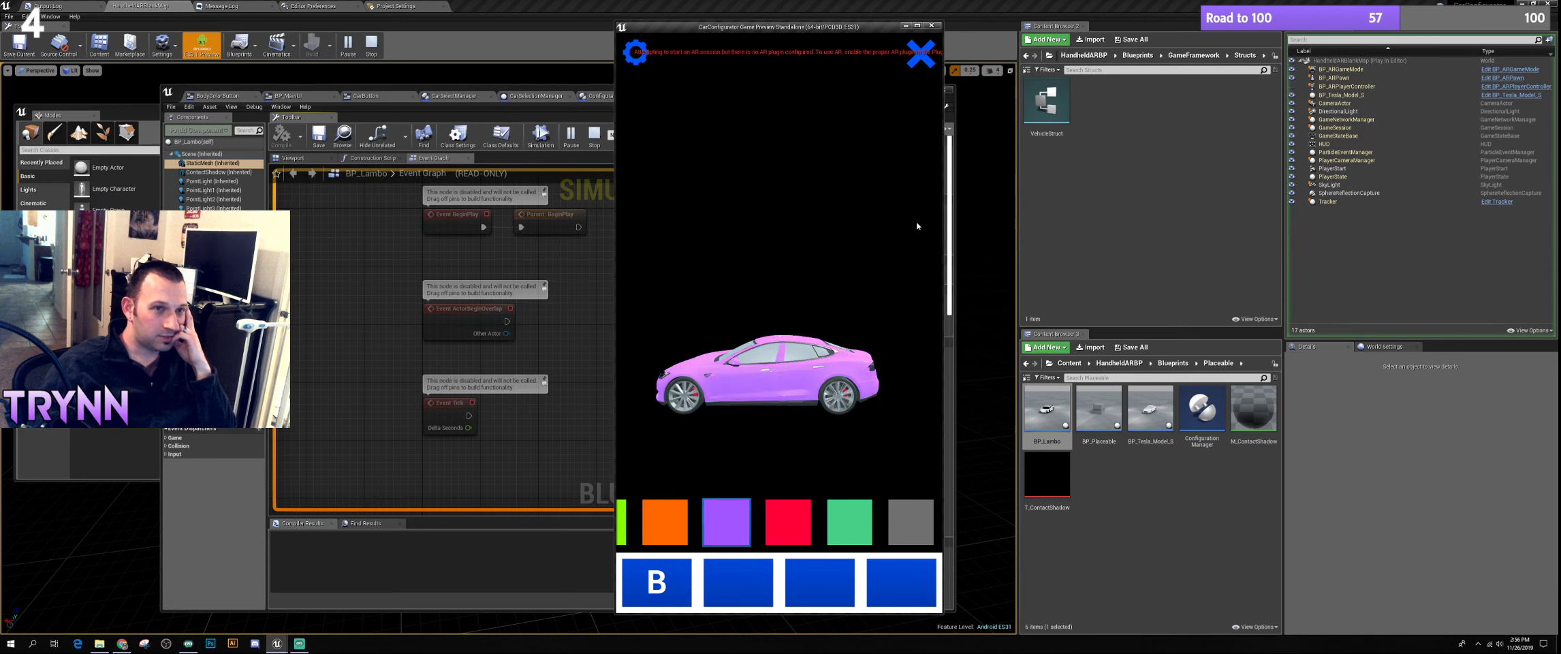
pyautogui.click(921, 55)
pyautogui.click(746, 598)
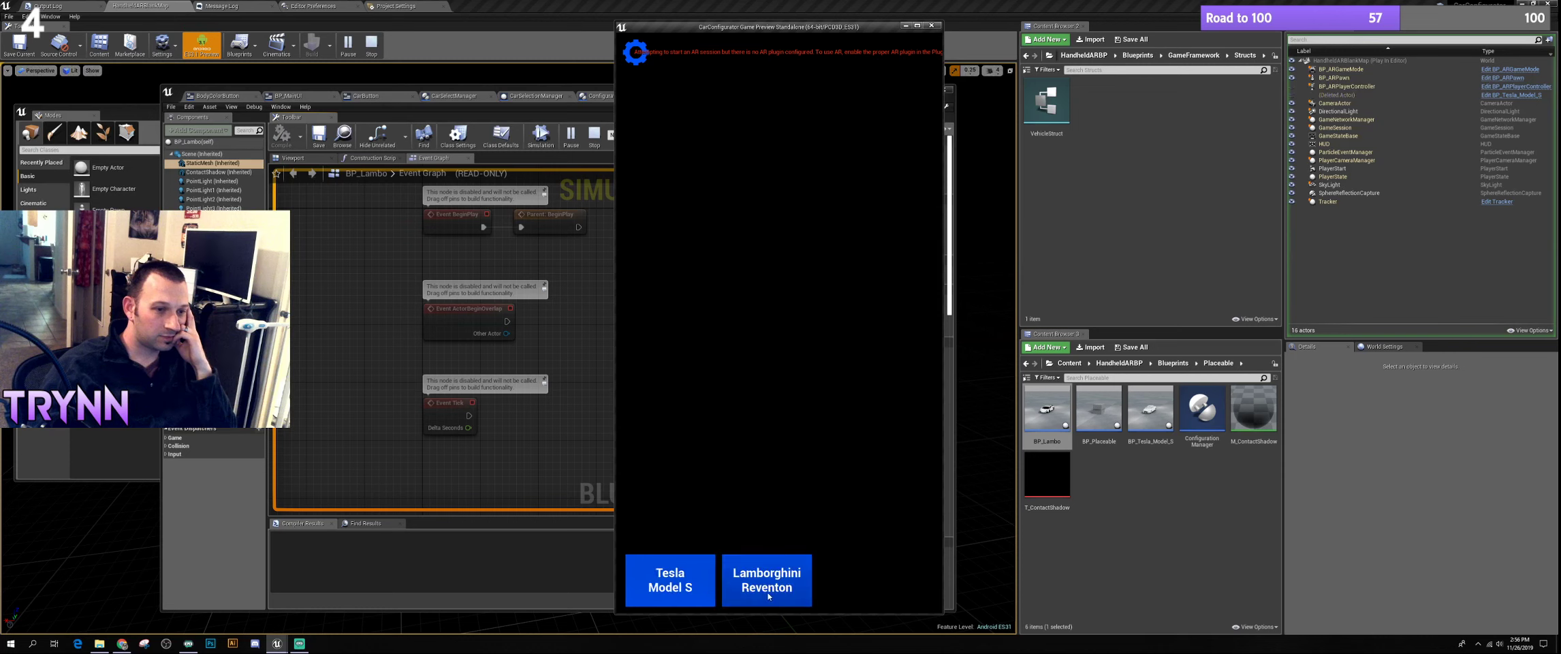
# Place the Lamborghini Reventon in the preview scene and bring up its body colour options
pyautogui.click(749, 593)
pyautogui.click(762, 418)
pyautogui.click(666, 586)
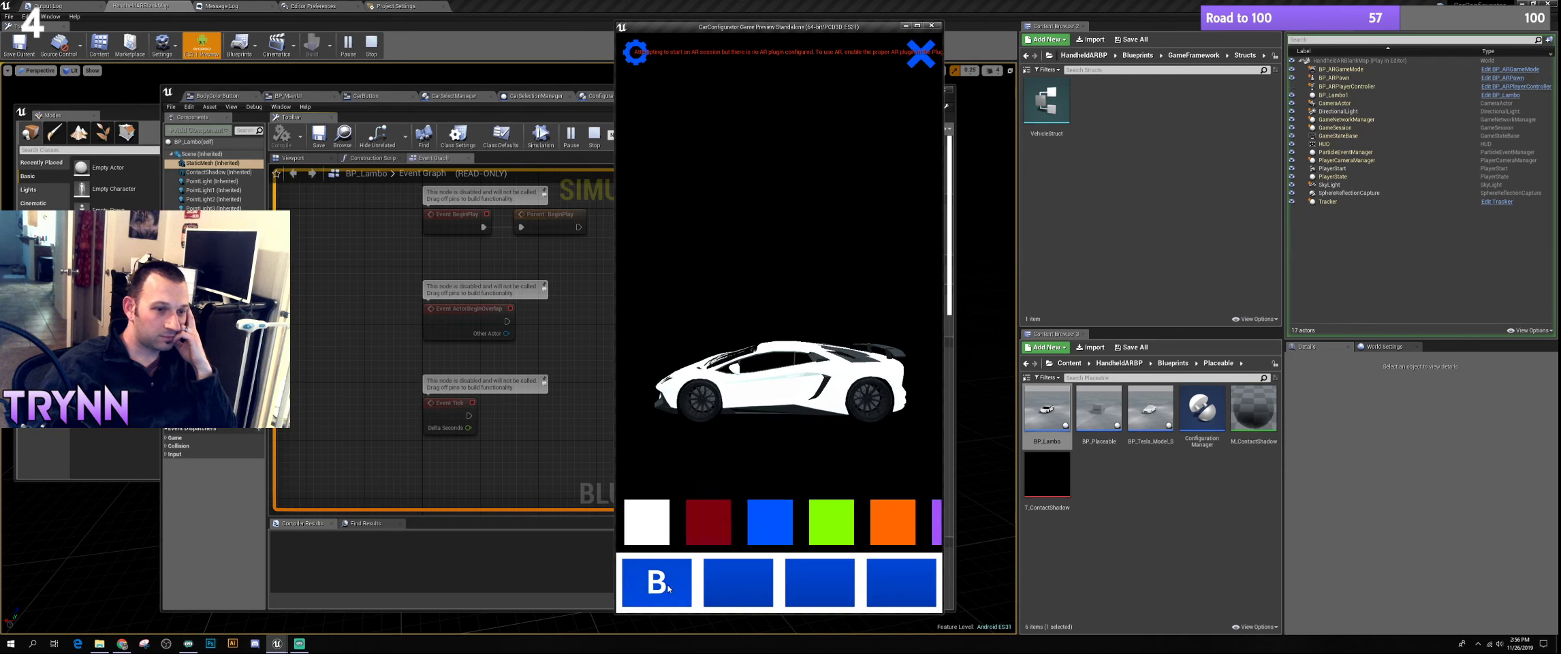
# Test the purple, pinkish red, teal green and grey body colours on the Lamborghini, ending on teal green
pyautogui.hscroll(4, 909, 540)
pyautogui.click(733, 519)
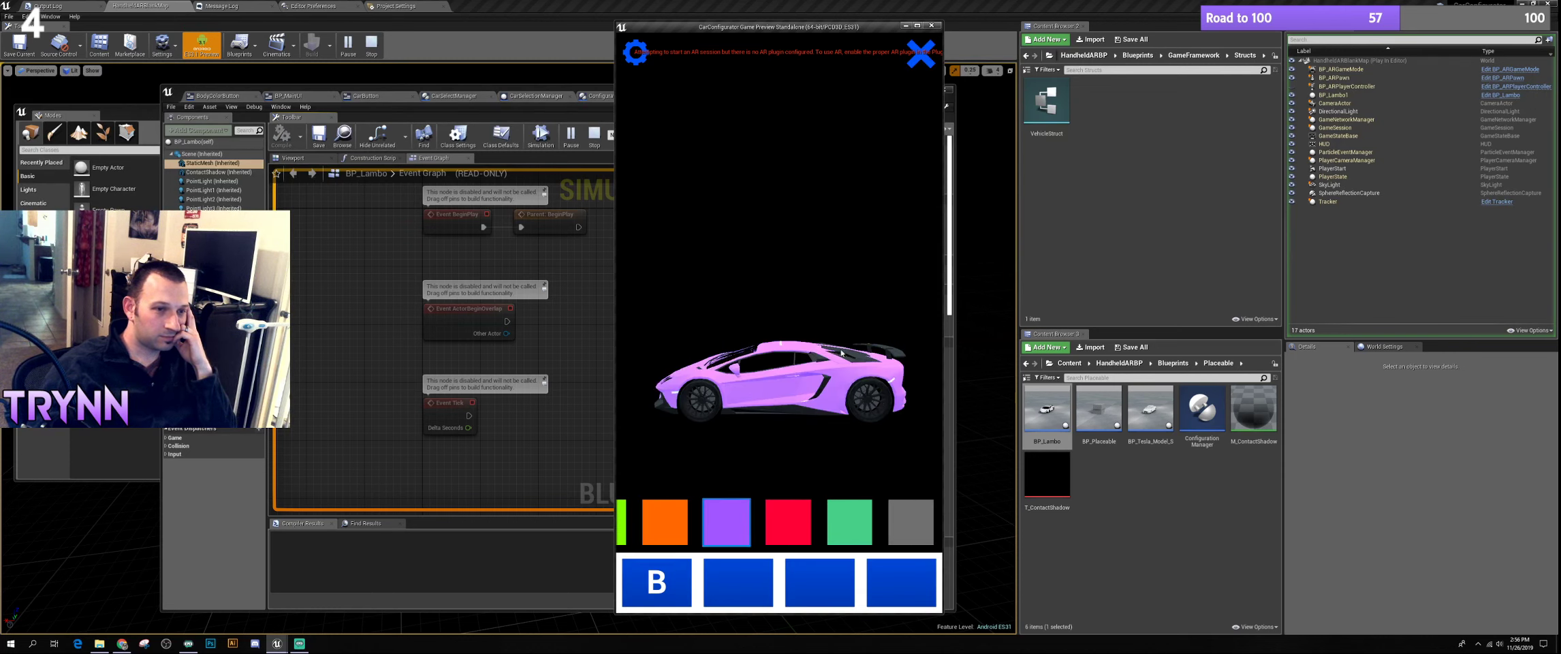
pyautogui.click(796, 530)
pyautogui.click(851, 528)
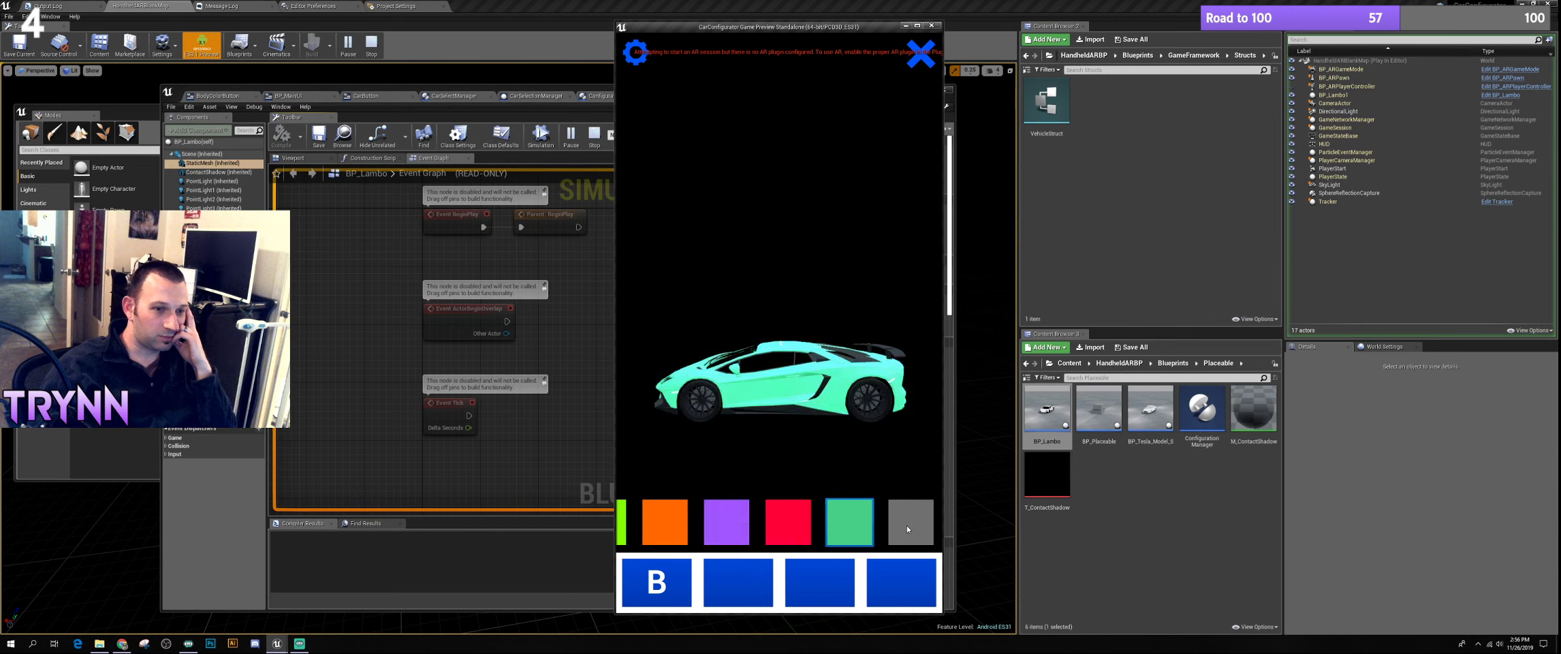
pyautogui.click(908, 529)
pyautogui.click(863, 525)
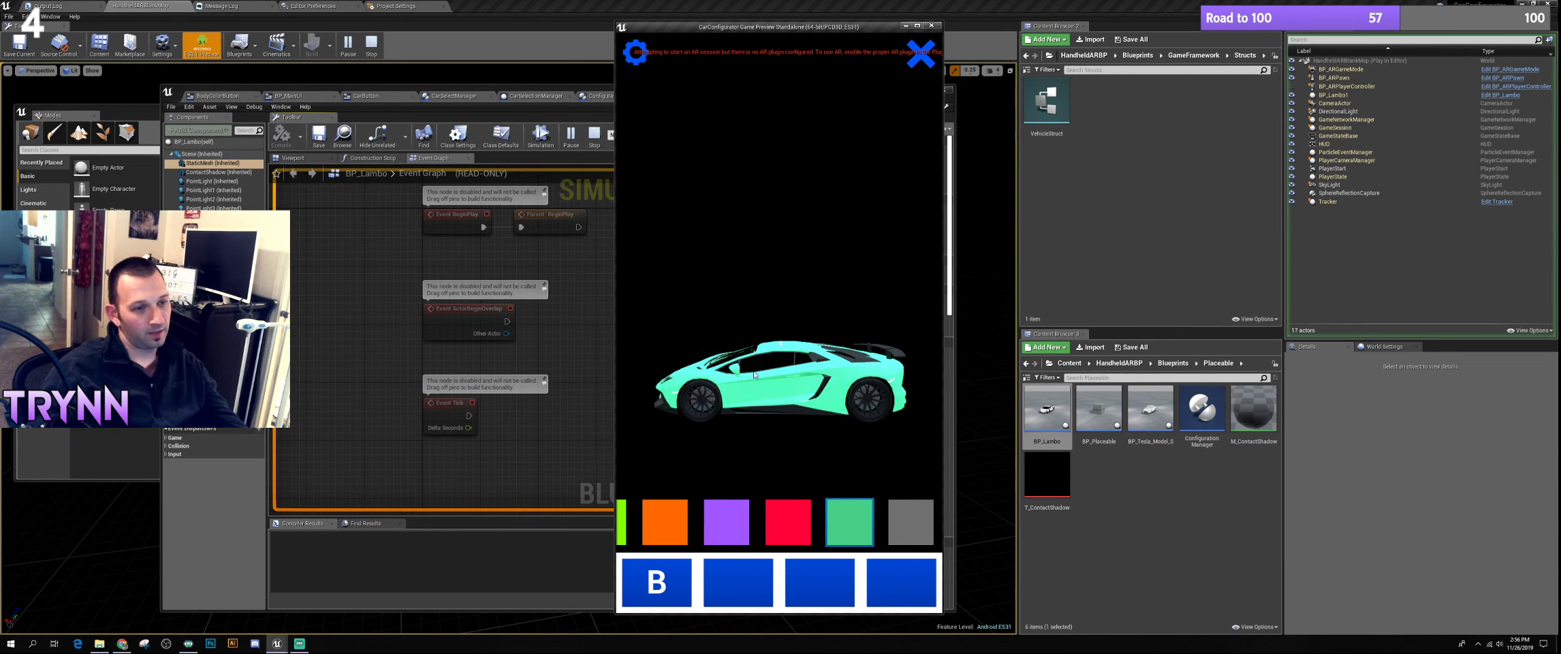
# Clear the teal green Lamborghini, place a fresh Lamborghini Reventon and bring up its body colour options
pyautogui.click(921, 62)
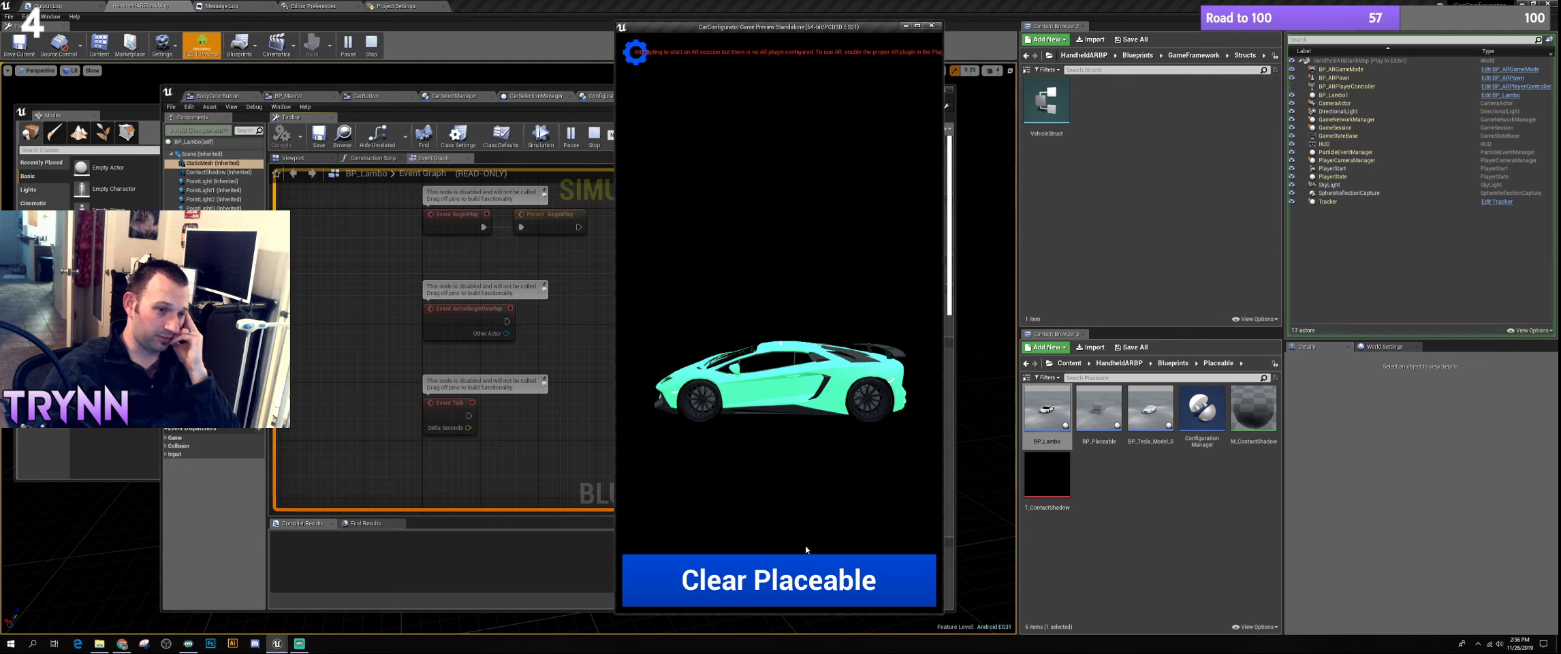
pyautogui.click(808, 594)
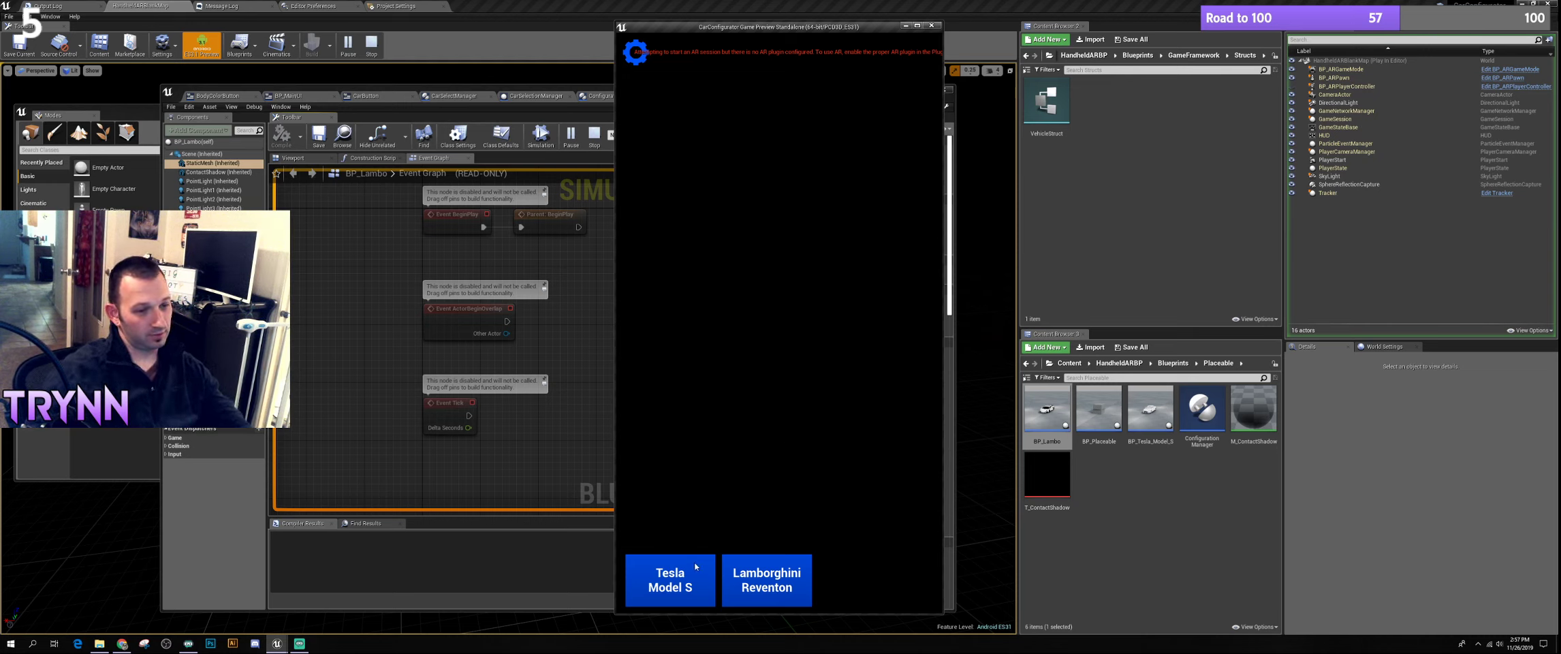
pyautogui.click(777, 367)
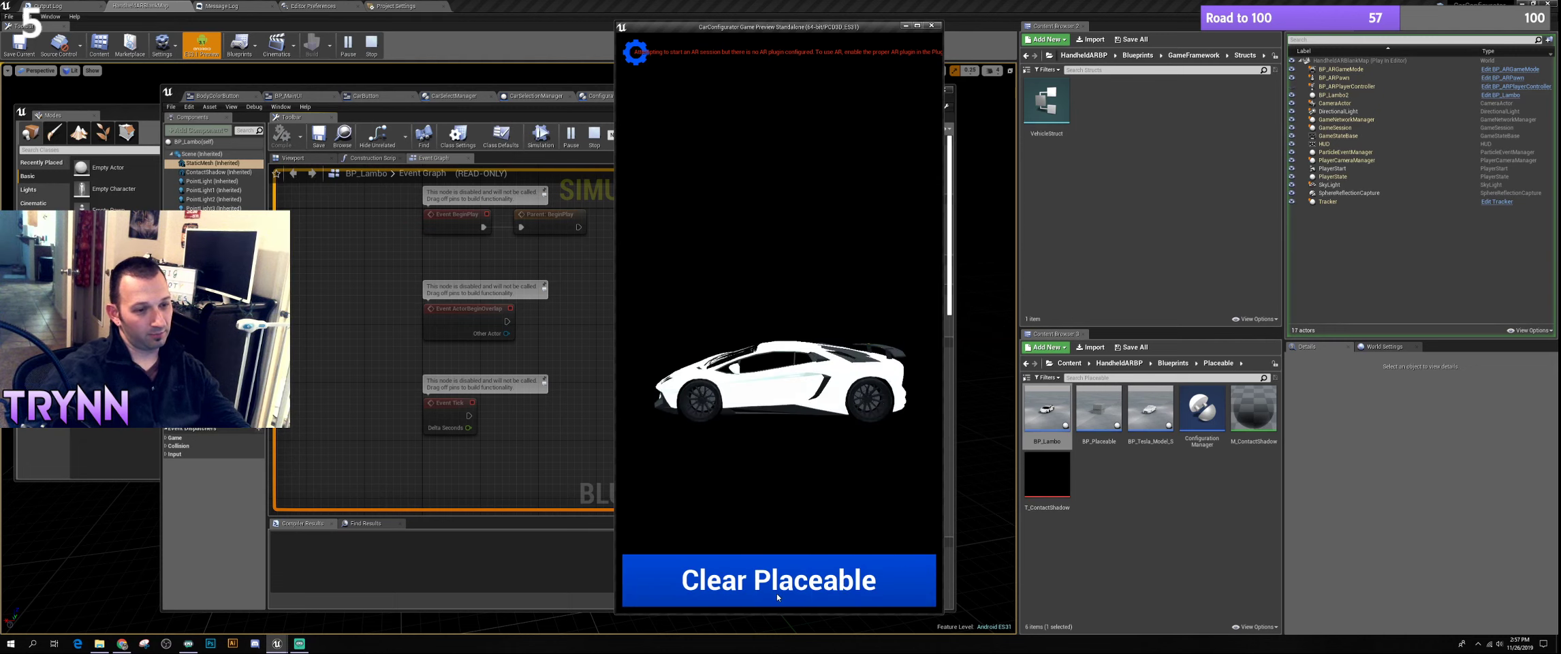
pyautogui.click(780, 403)
pyautogui.click(671, 587)
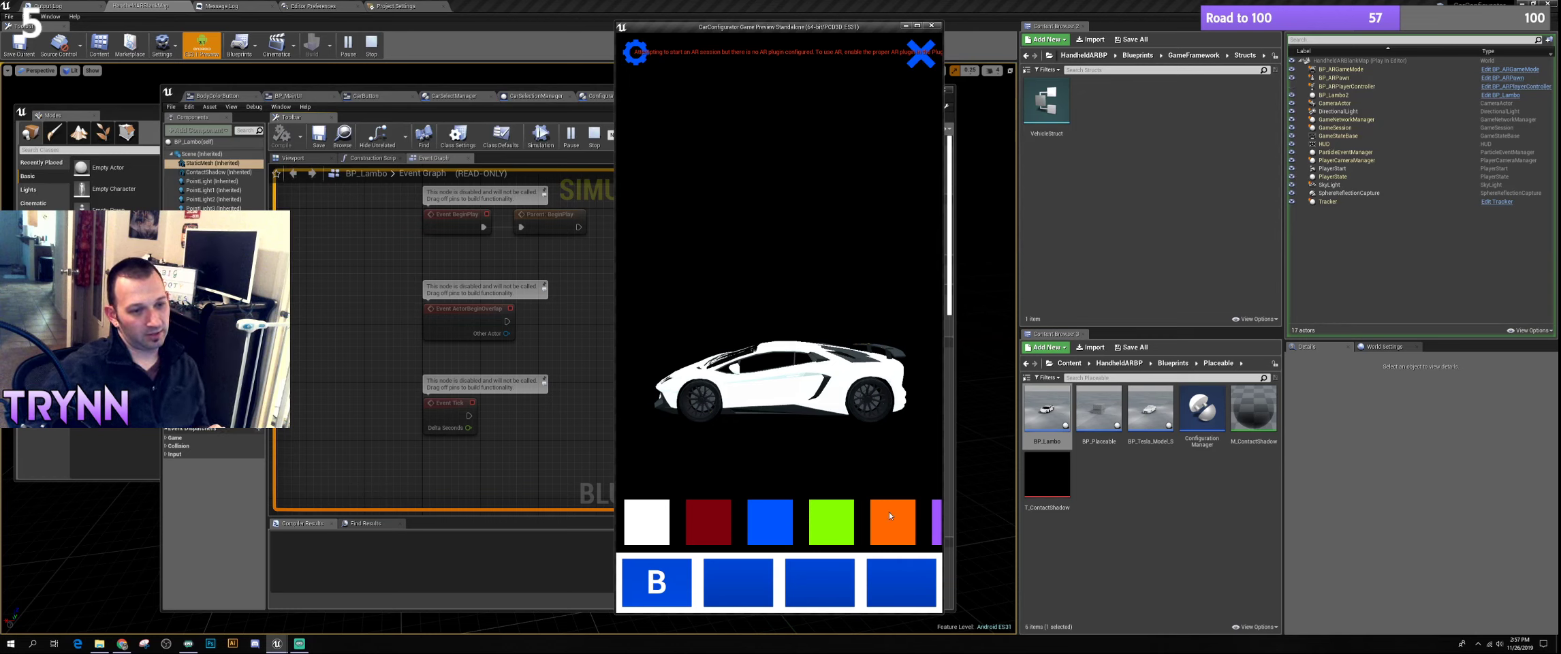
# Browse the full row of body colours and test the teal green and grey paints on the new Lamborghini
pyautogui.scroll(-5, 810, 532)
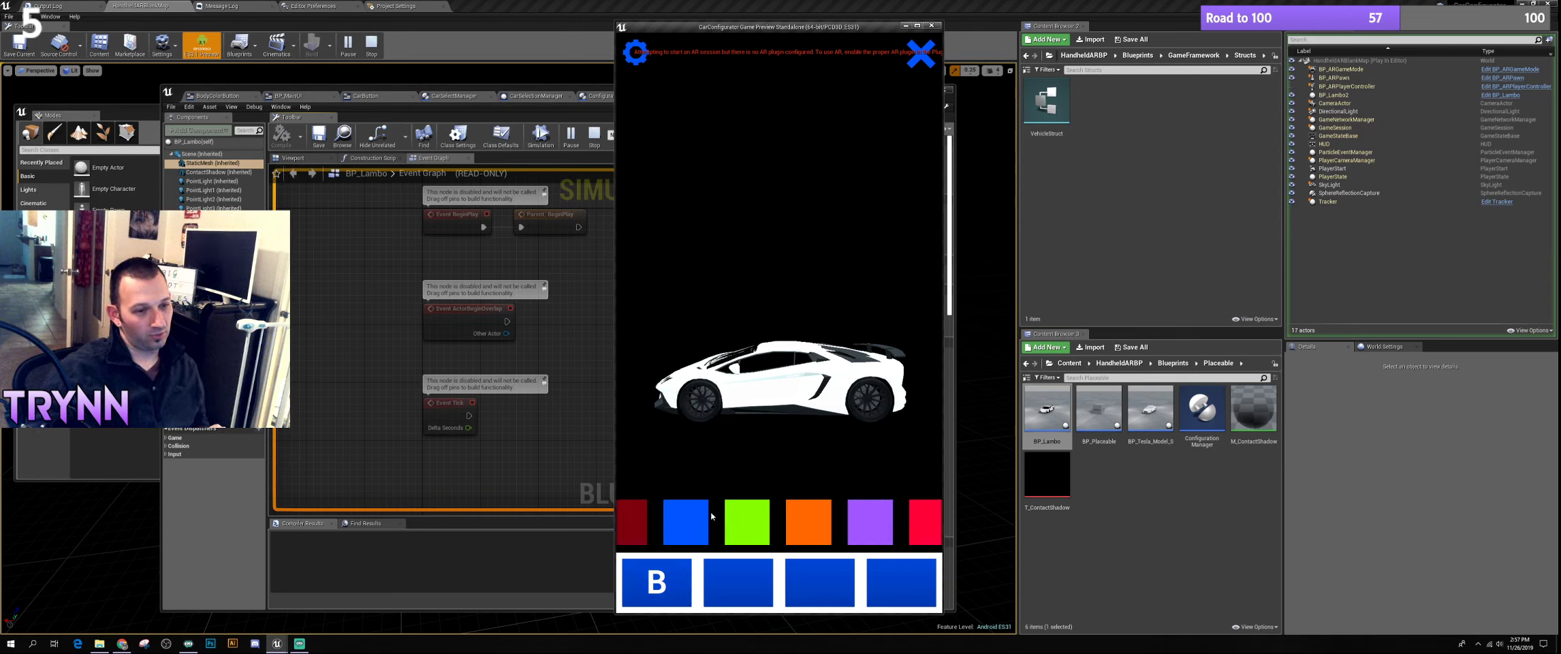
pyautogui.scroll(3, 762, 522)
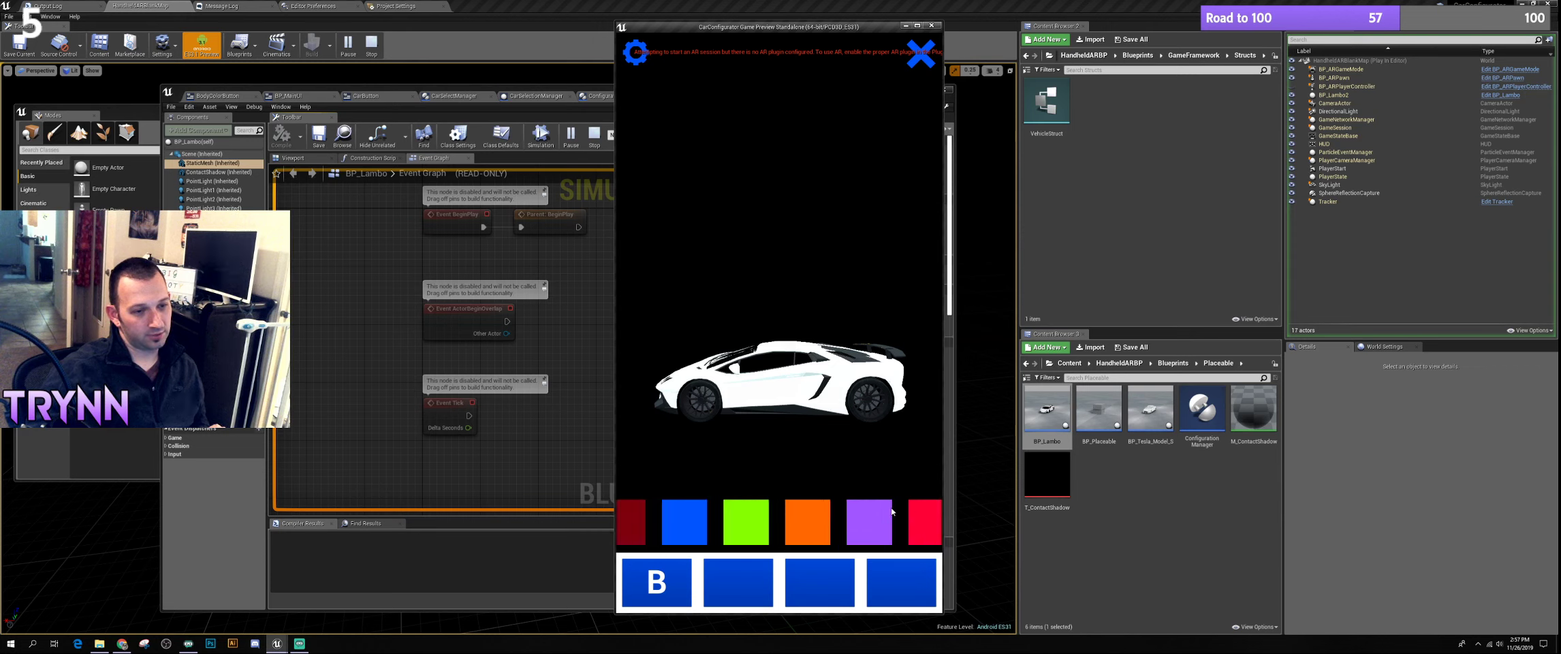
pyautogui.scroll(-4, 761, 521)
pyautogui.click(849, 522)
pyautogui.click(901, 528)
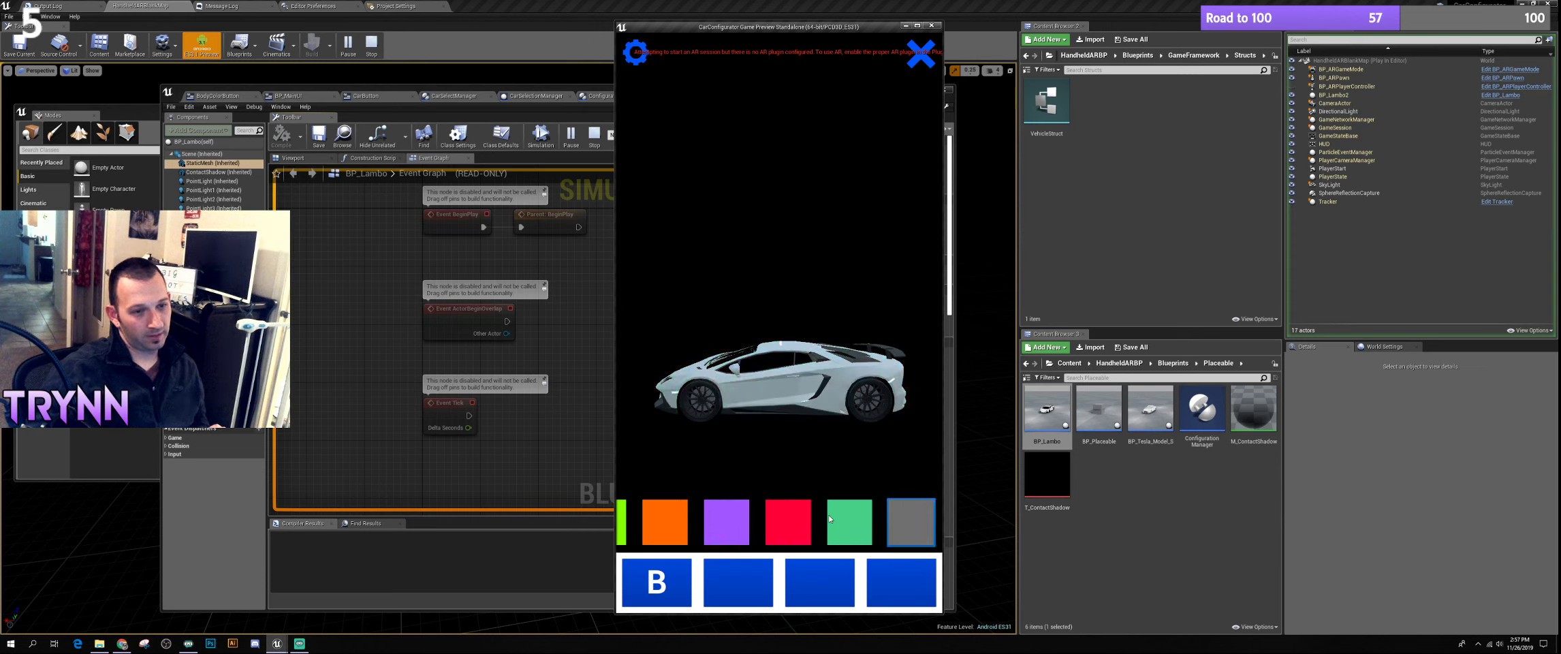
pyautogui.scroll(3, 764, 521)
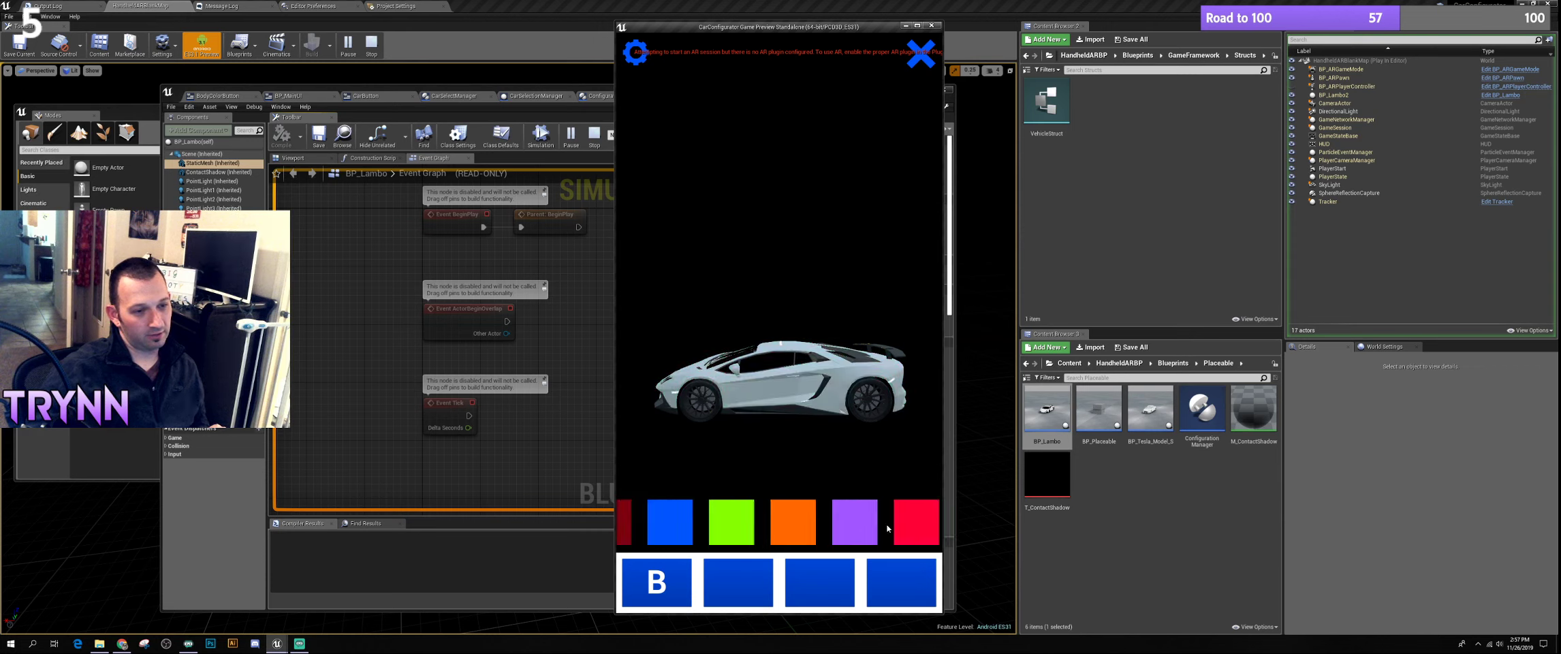
pyautogui.scroll(2, 778, 520)
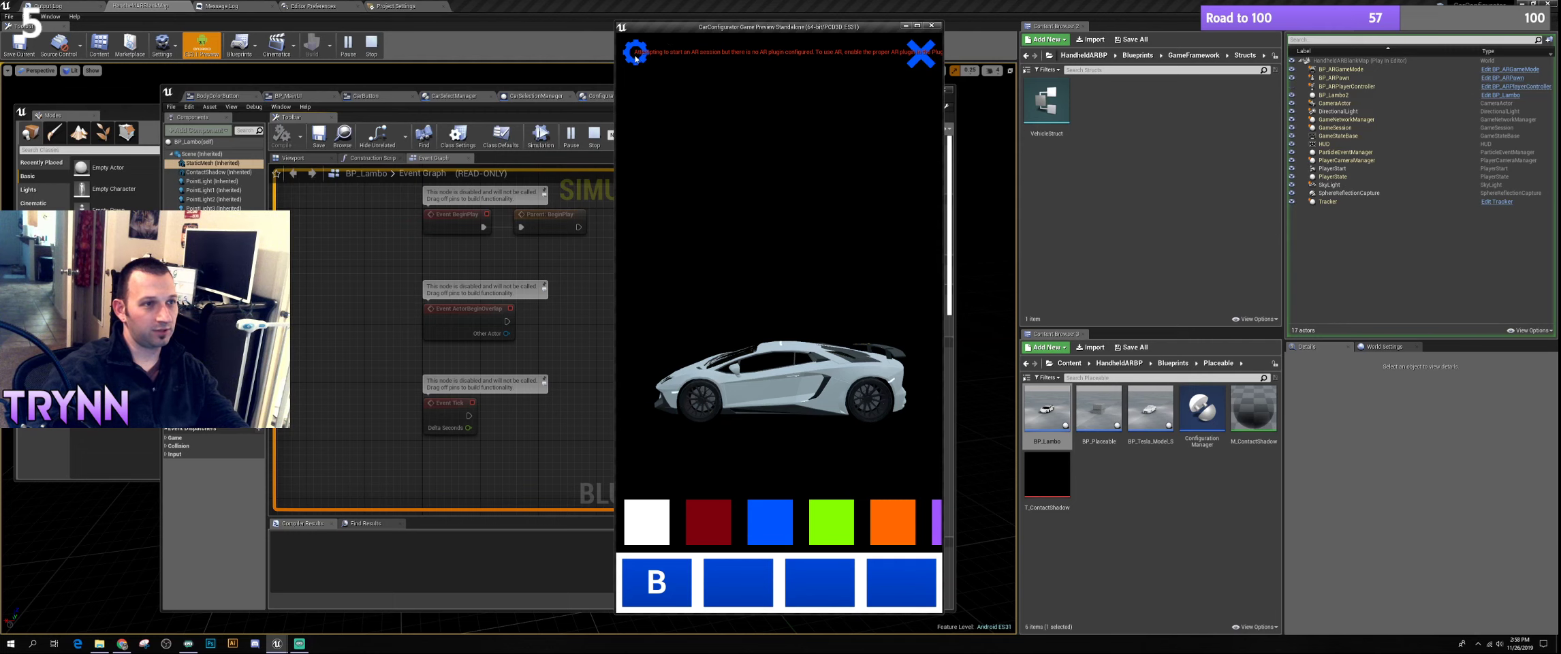
# Test leaving and re-entering the Lamborghini's configuration view by repeatedly closing it and selecting the car
pyautogui.click(921, 53)
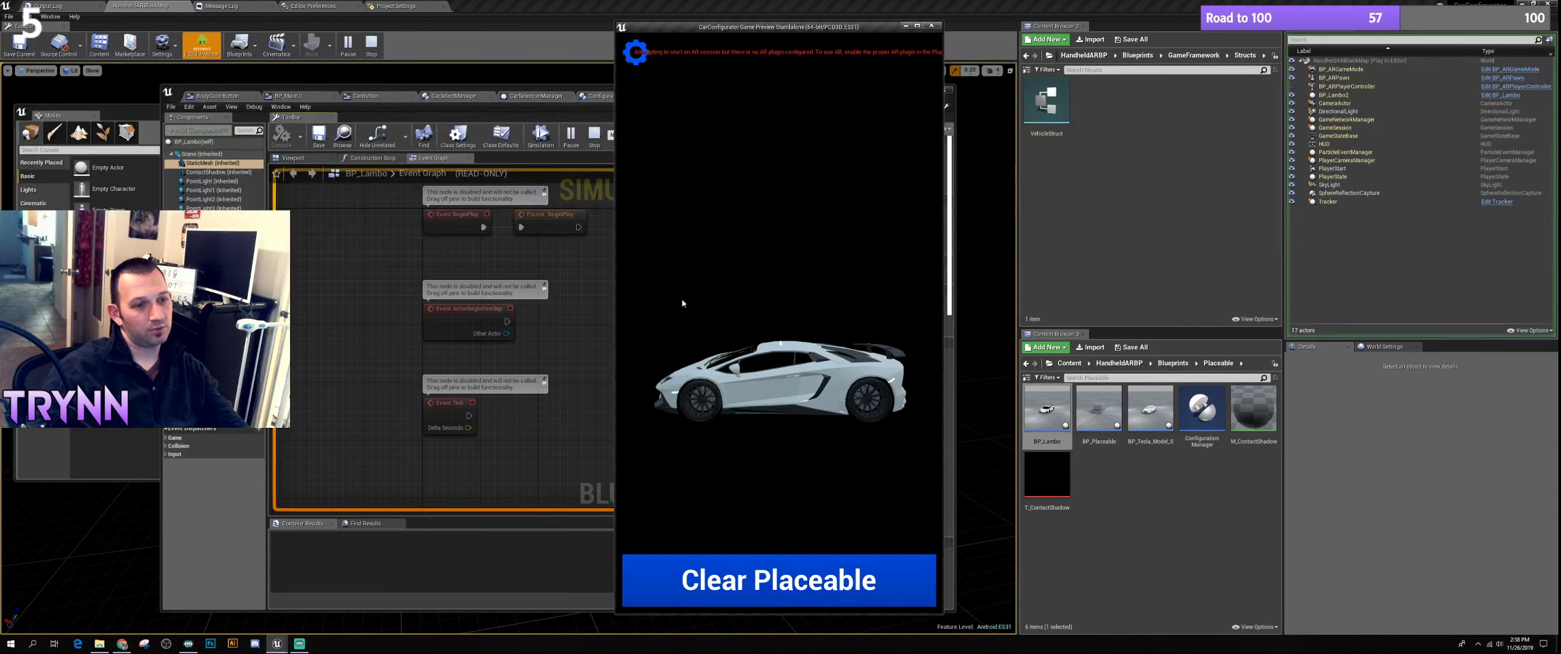
pyautogui.click(811, 380)
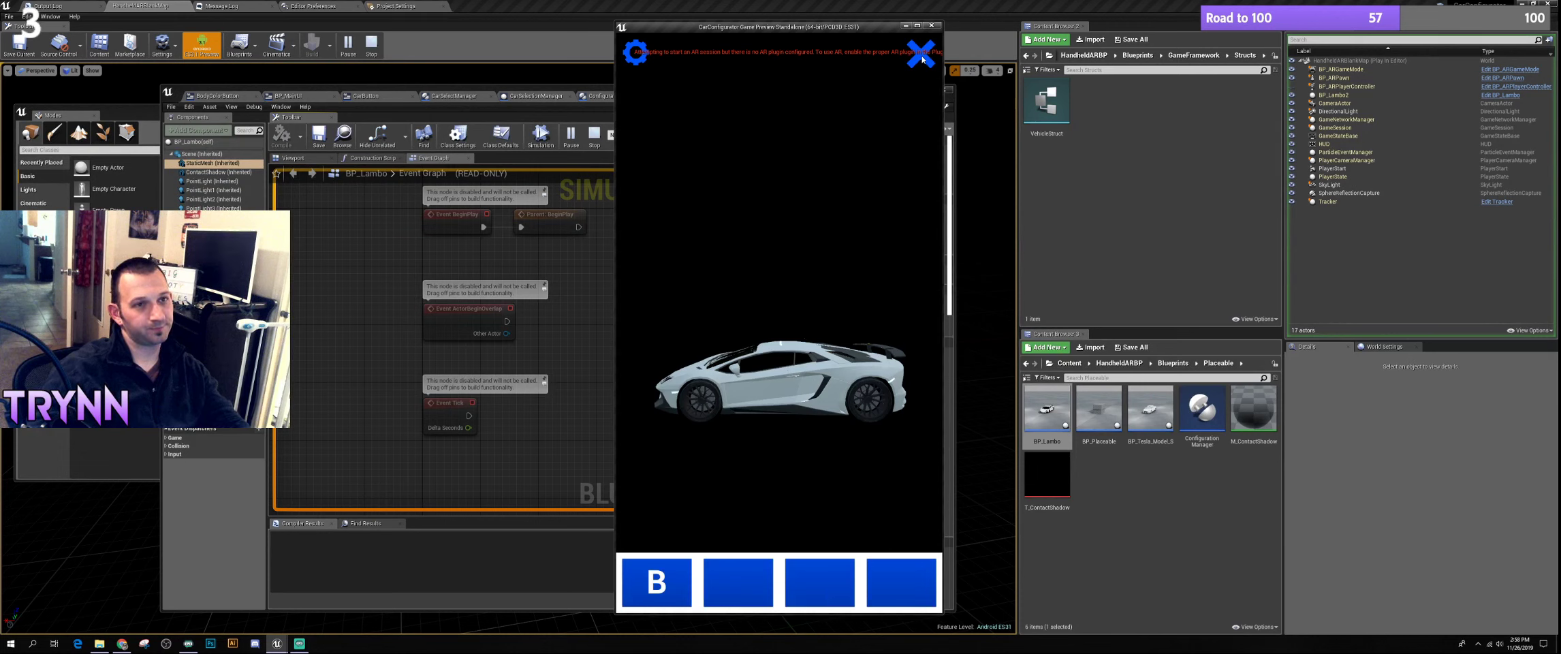
pyautogui.click(923, 56)
pyautogui.click(766, 355)
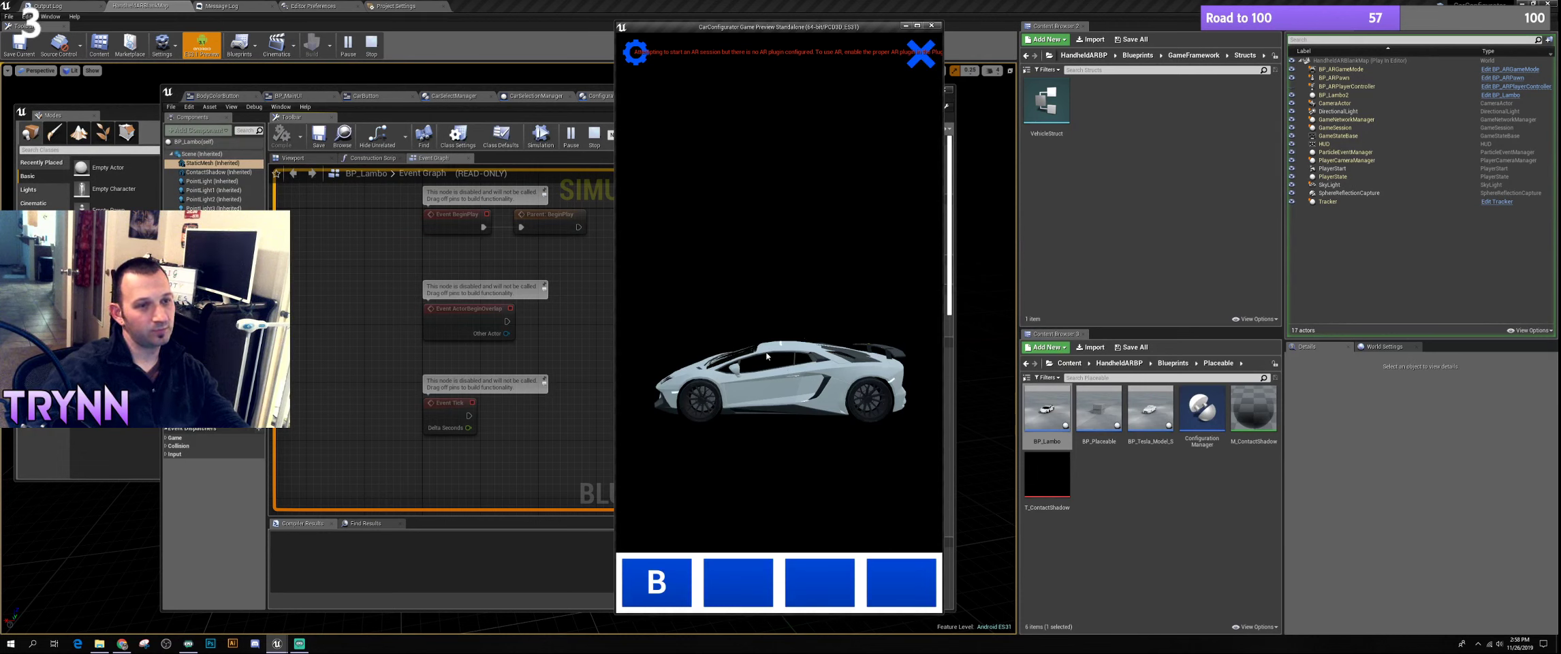
pyautogui.click(922, 57)
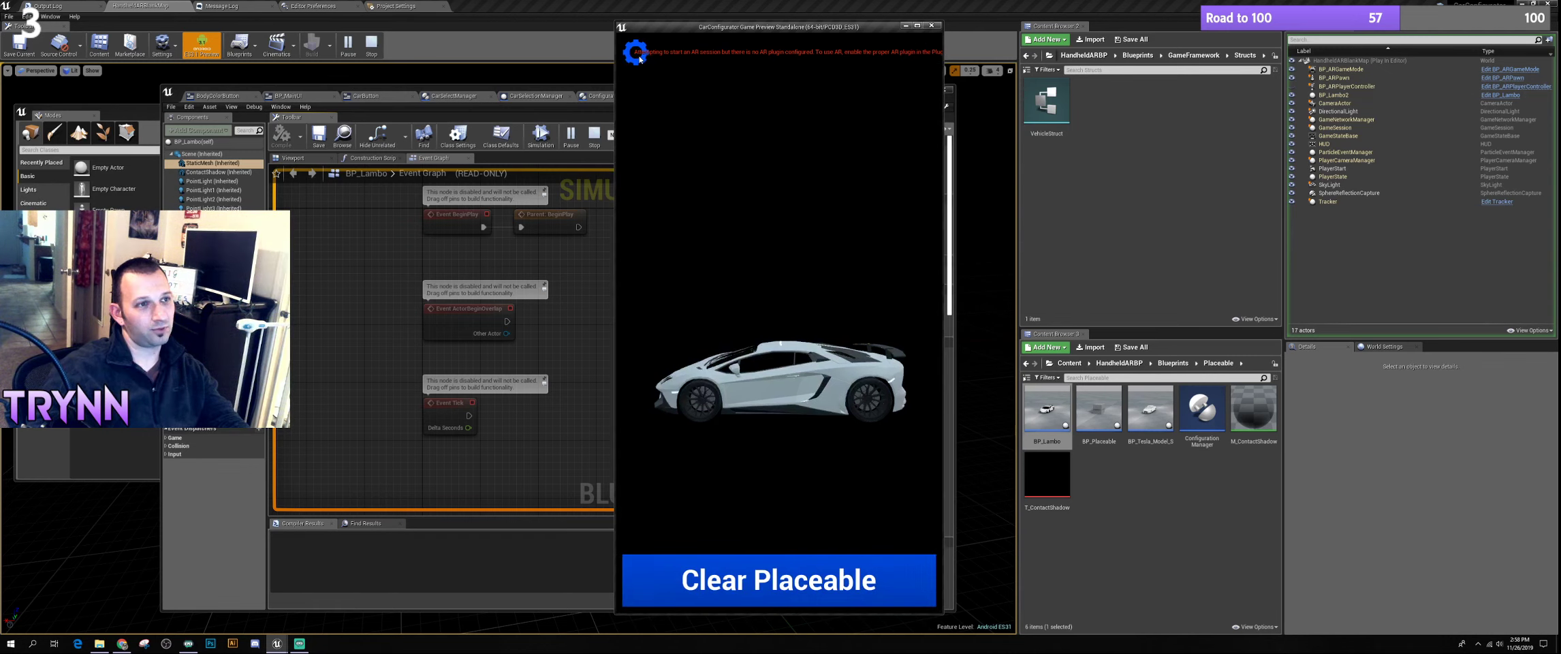
# Check the preview's Debug Menu, return to the Lamborghini's configuration view and stop the preview
pyautogui.click(637, 59)
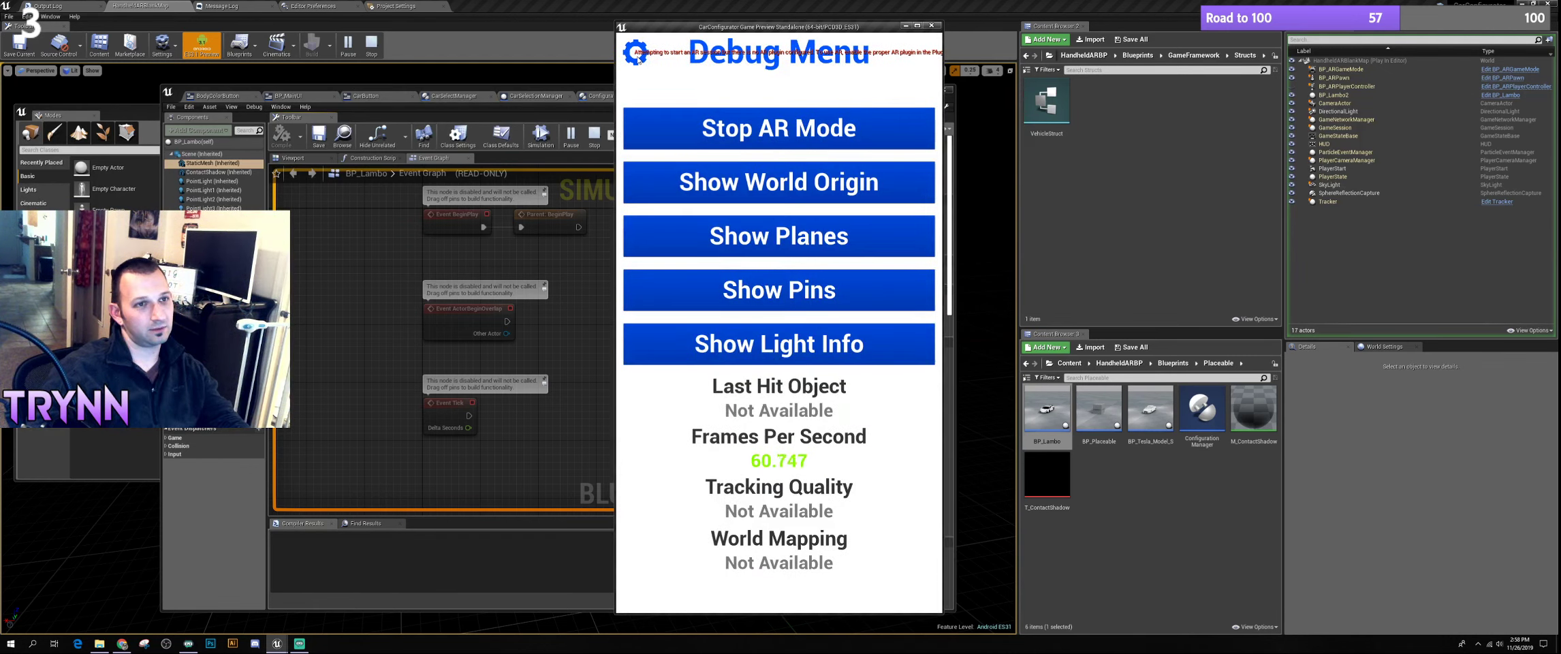
pyautogui.click(772, 576)
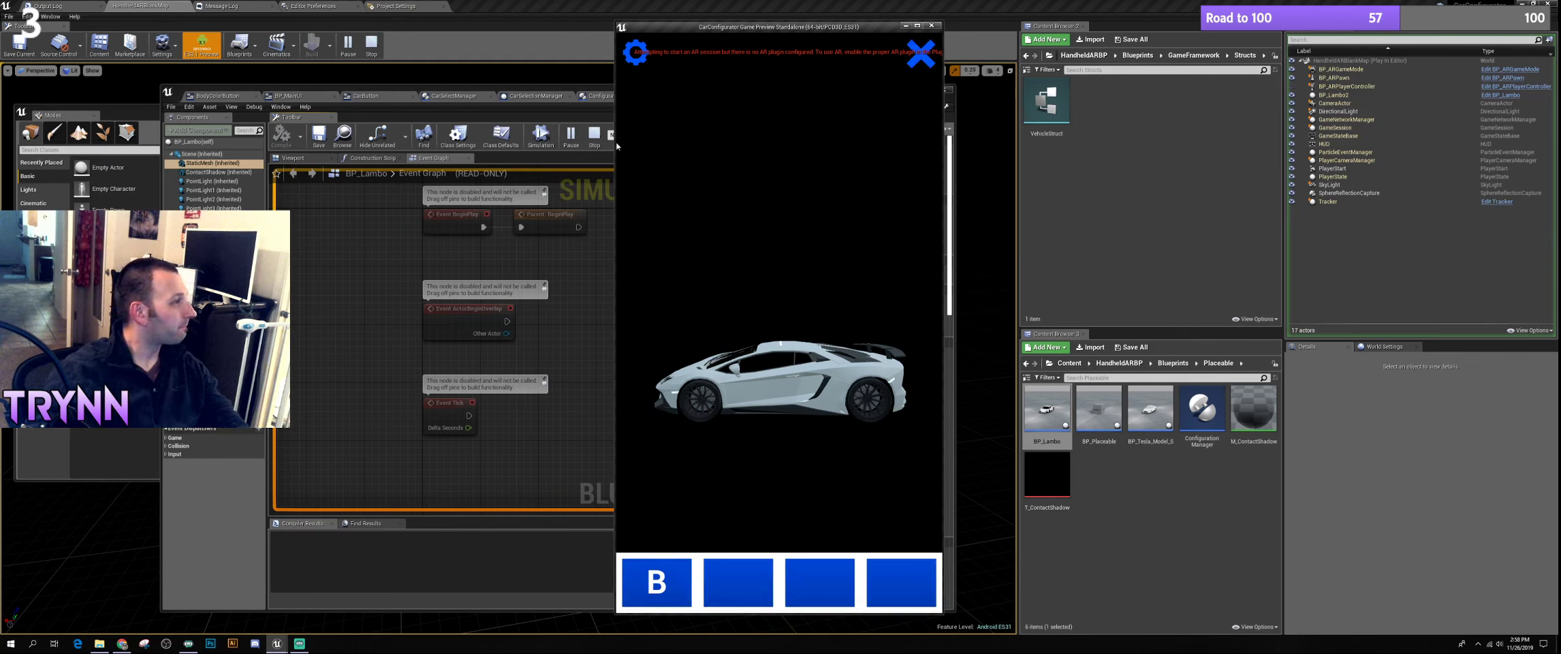
pyautogui.press('Escape')
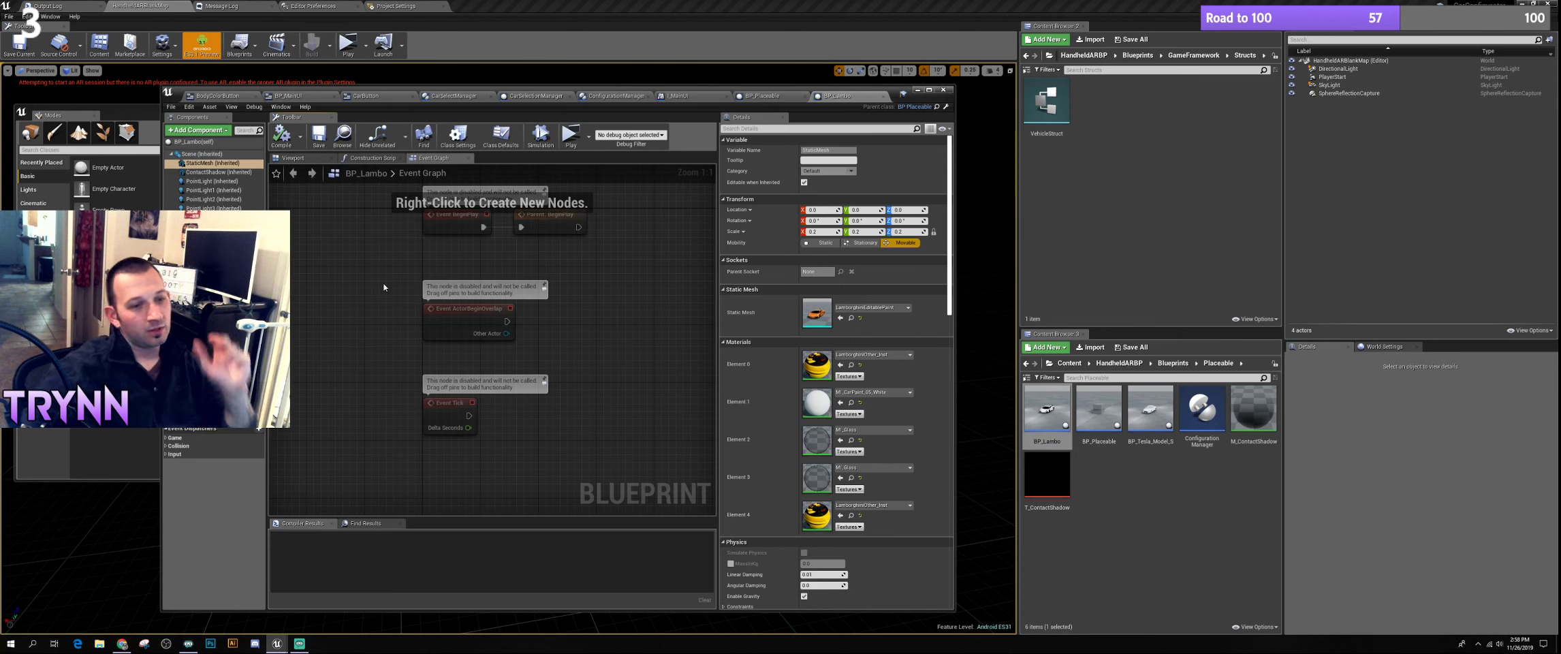
pyautogui.moveTo(574, 93)
pyautogui.mouseDown()
pyautogui.moveTo(606, 87)
pyautogui.moveTo(563, 94)
pyautogui.mouseUp()
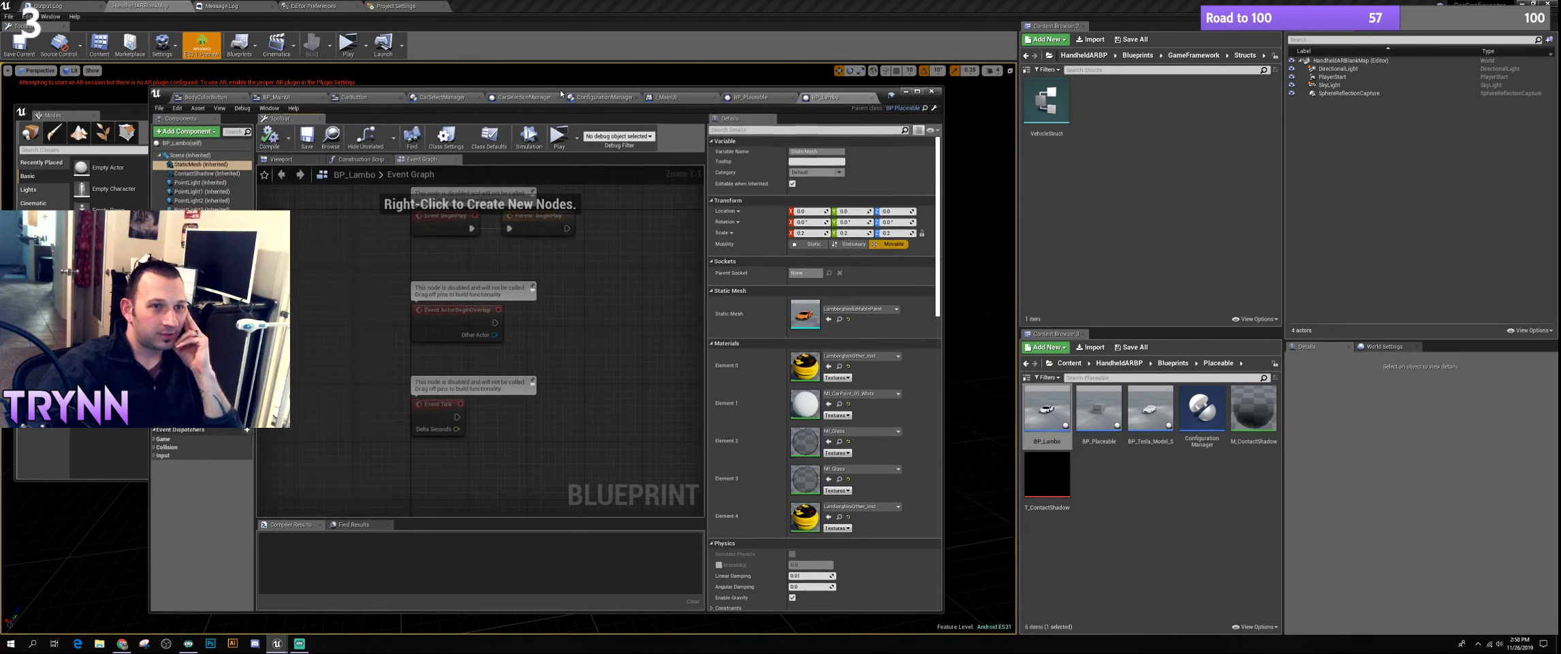
pyautogui.click(1124, 476)
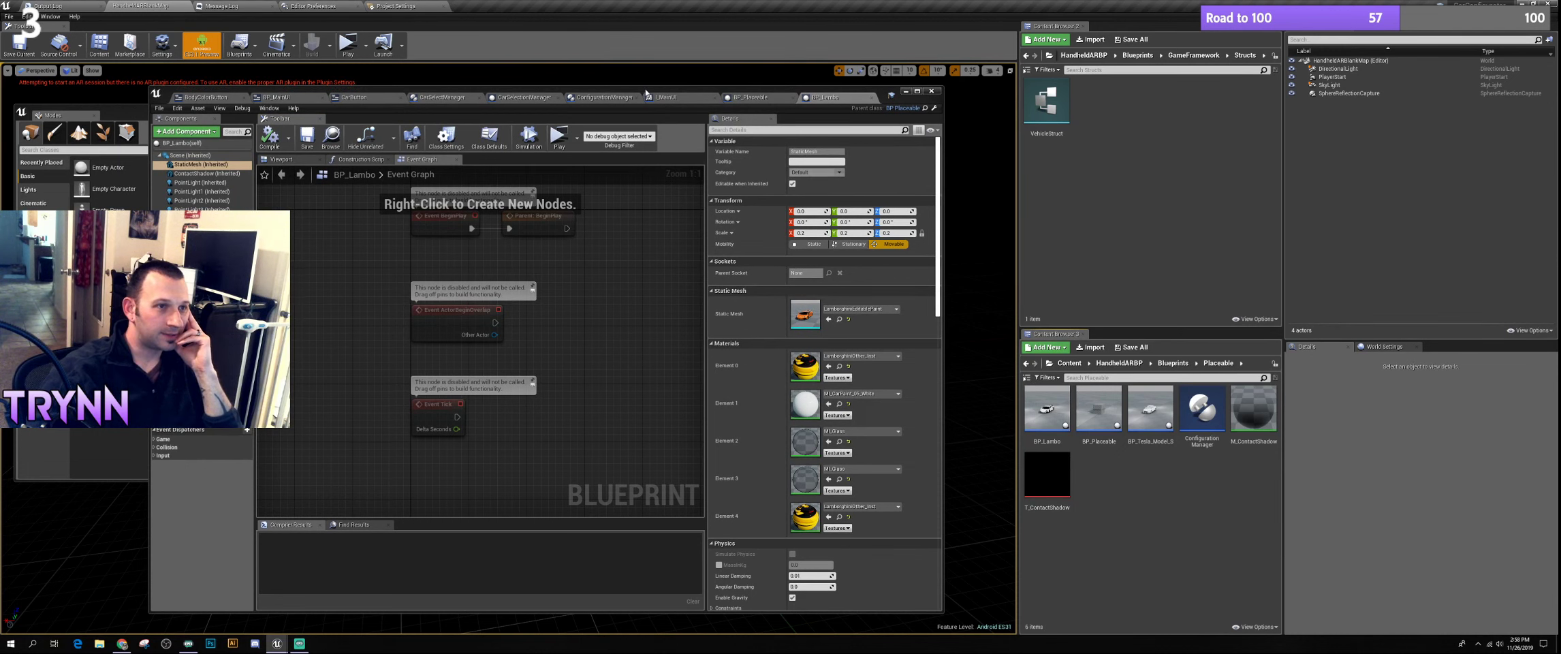
pyautogui.moveTo(646, 94); pyautogui.dragTo(551, 86)
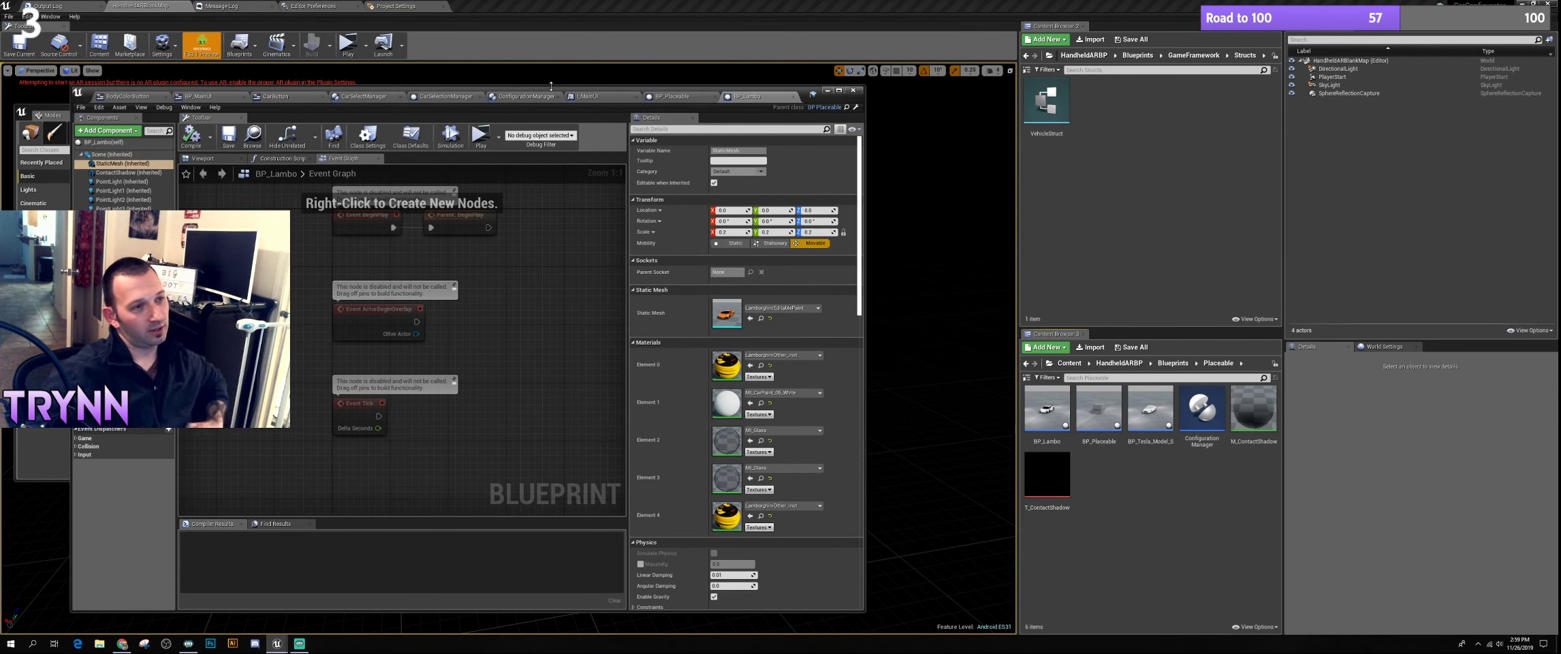
pyautogui.moveTo(555, 92); pyautogui.dragTo(560, 93)
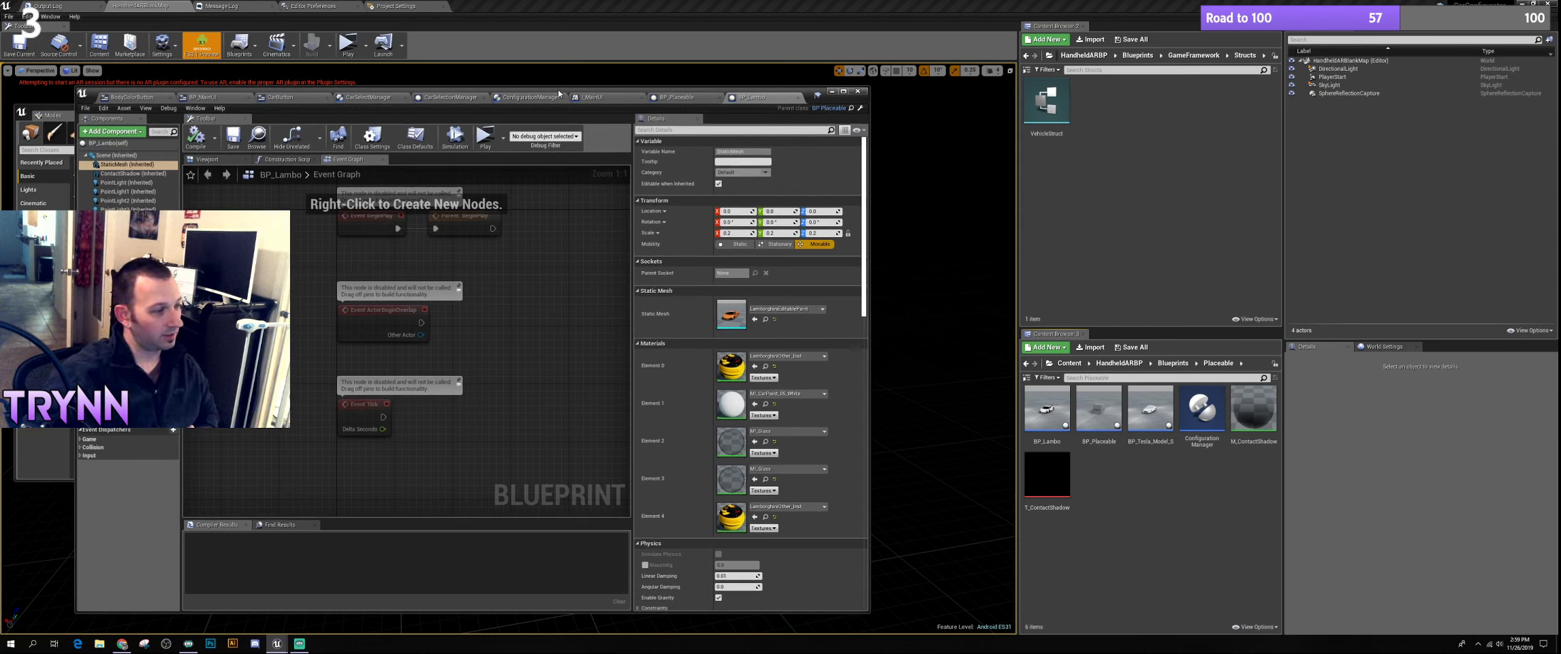
pyautogui.moveTo(531, 92); pyautogui.dragTo(545, 94)
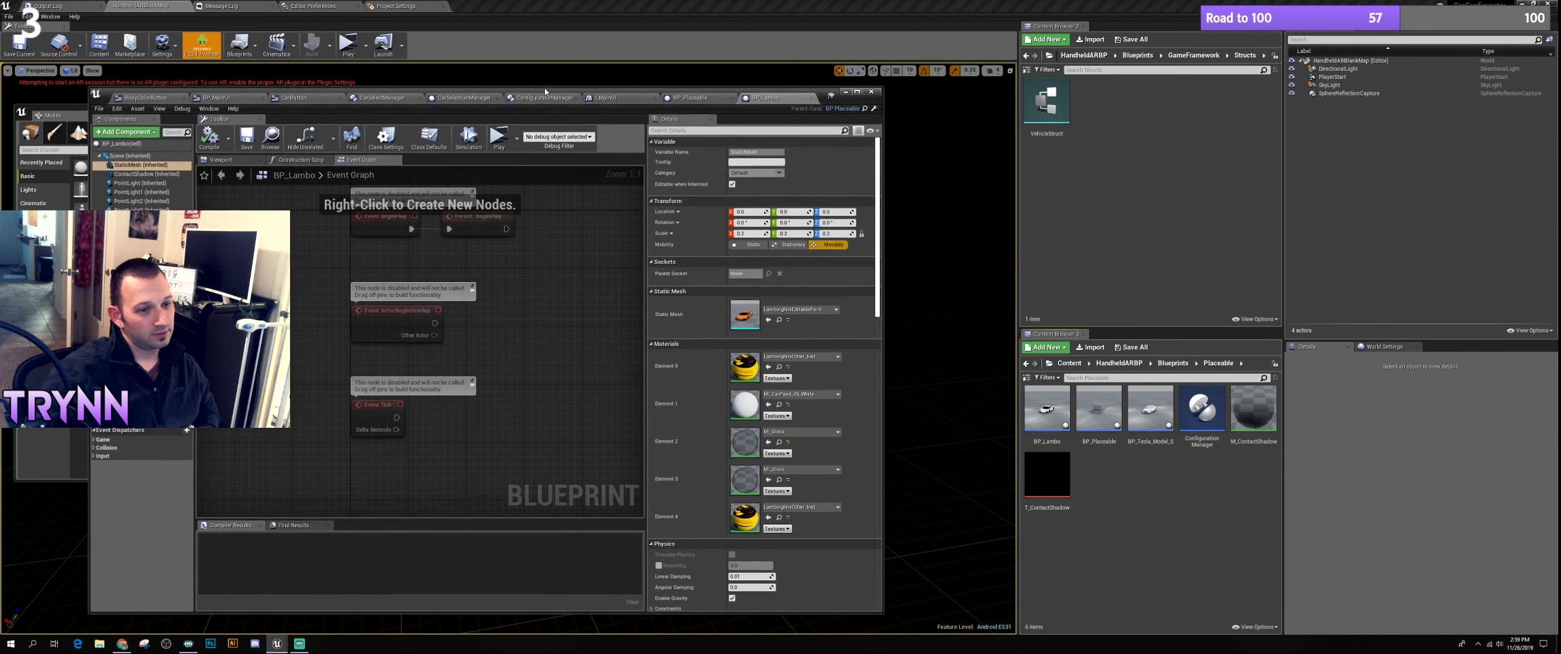
pyautogui.click(1131, 481)
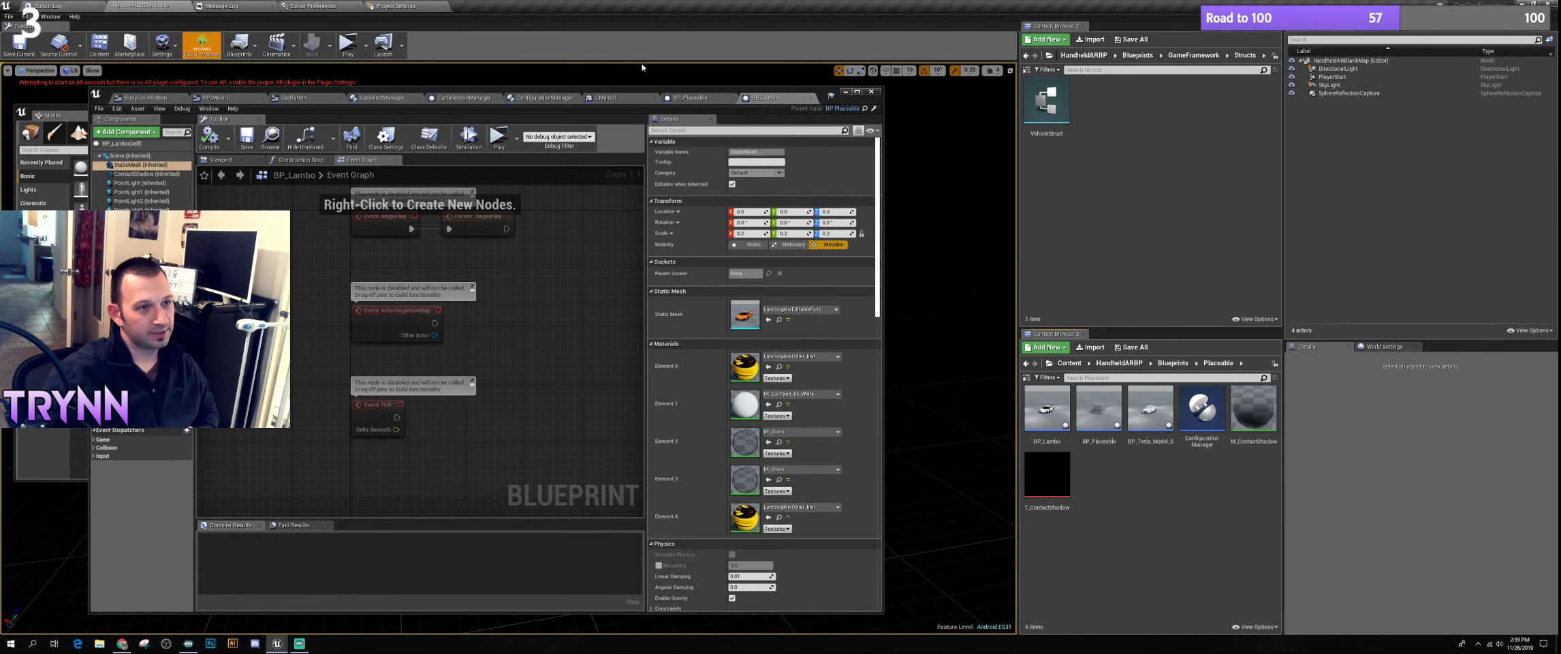
pyautogui.moveTo(587, 94); pyautogui.dragTo(565, 94)
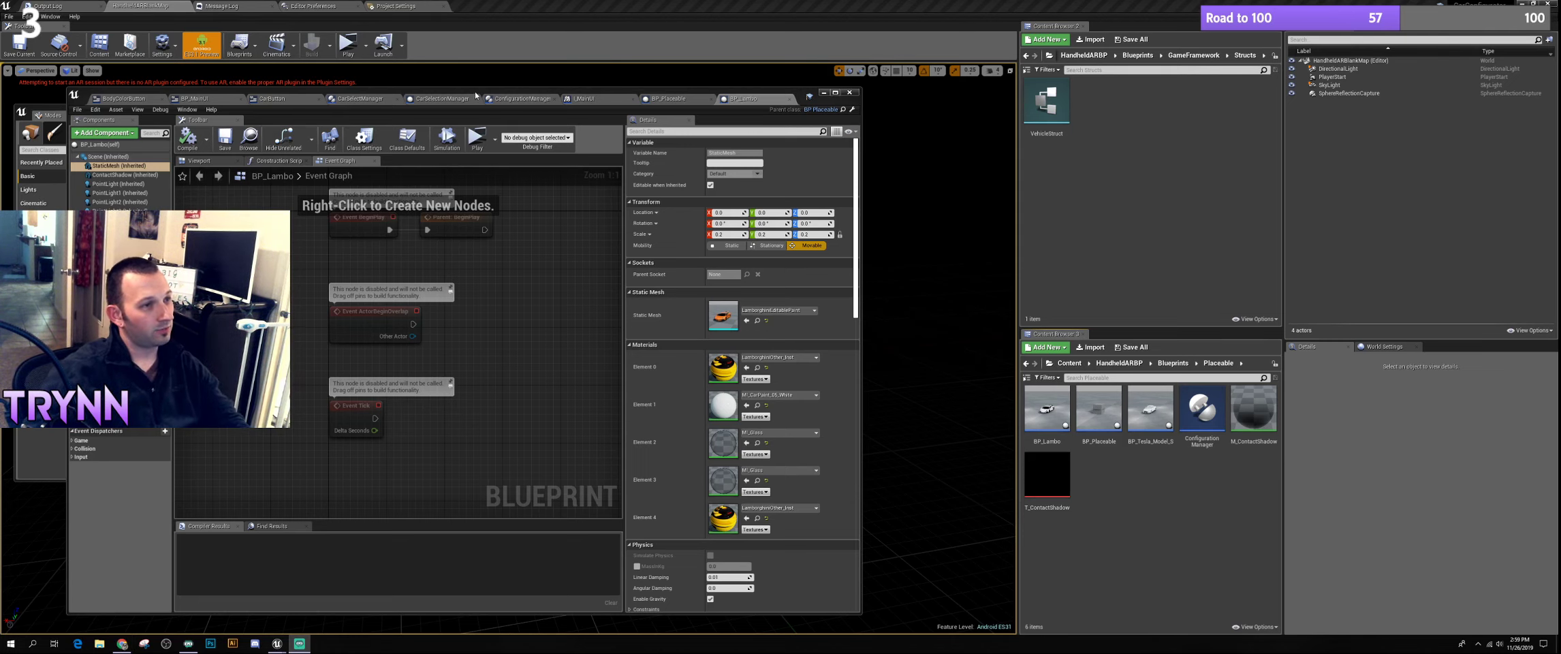
pyautogui.moveTo(476, 95); pyautogui.dragTo(514, 93)
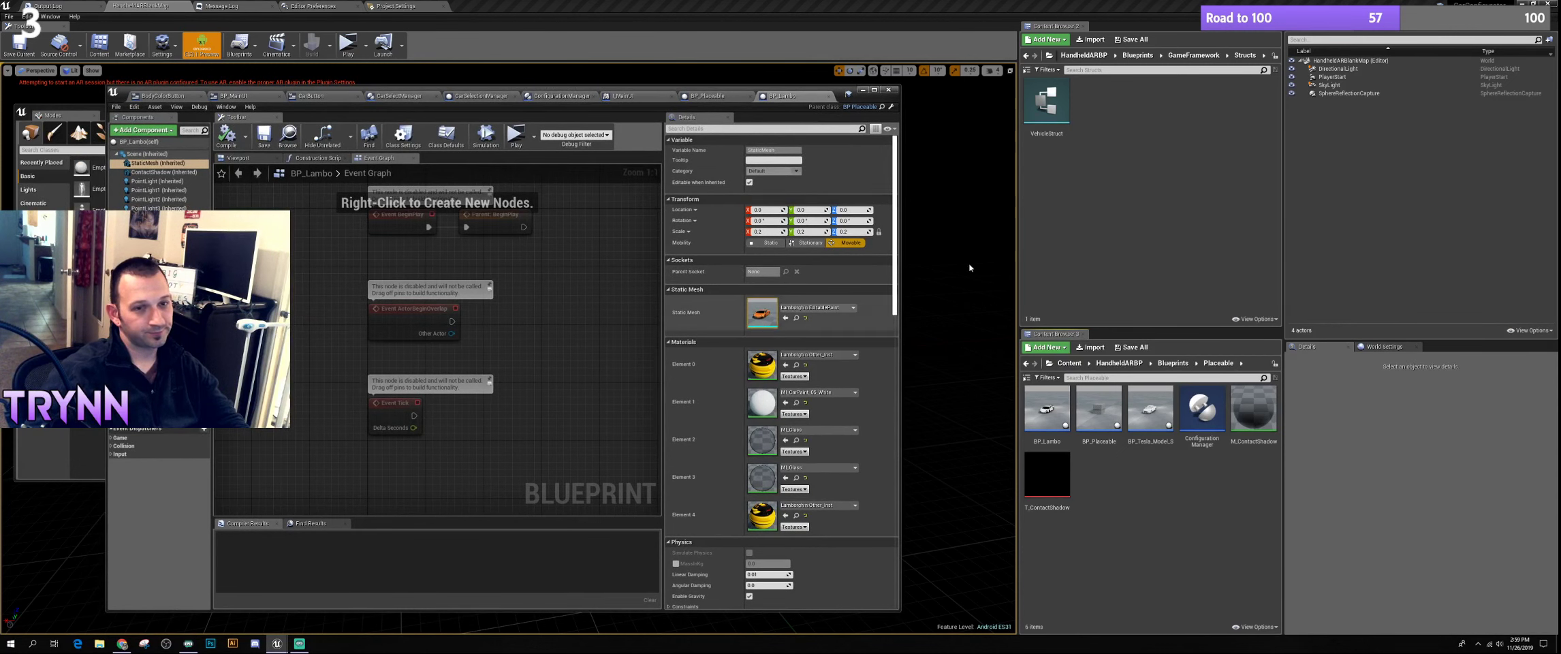
pyautogui.click(1157, 493)
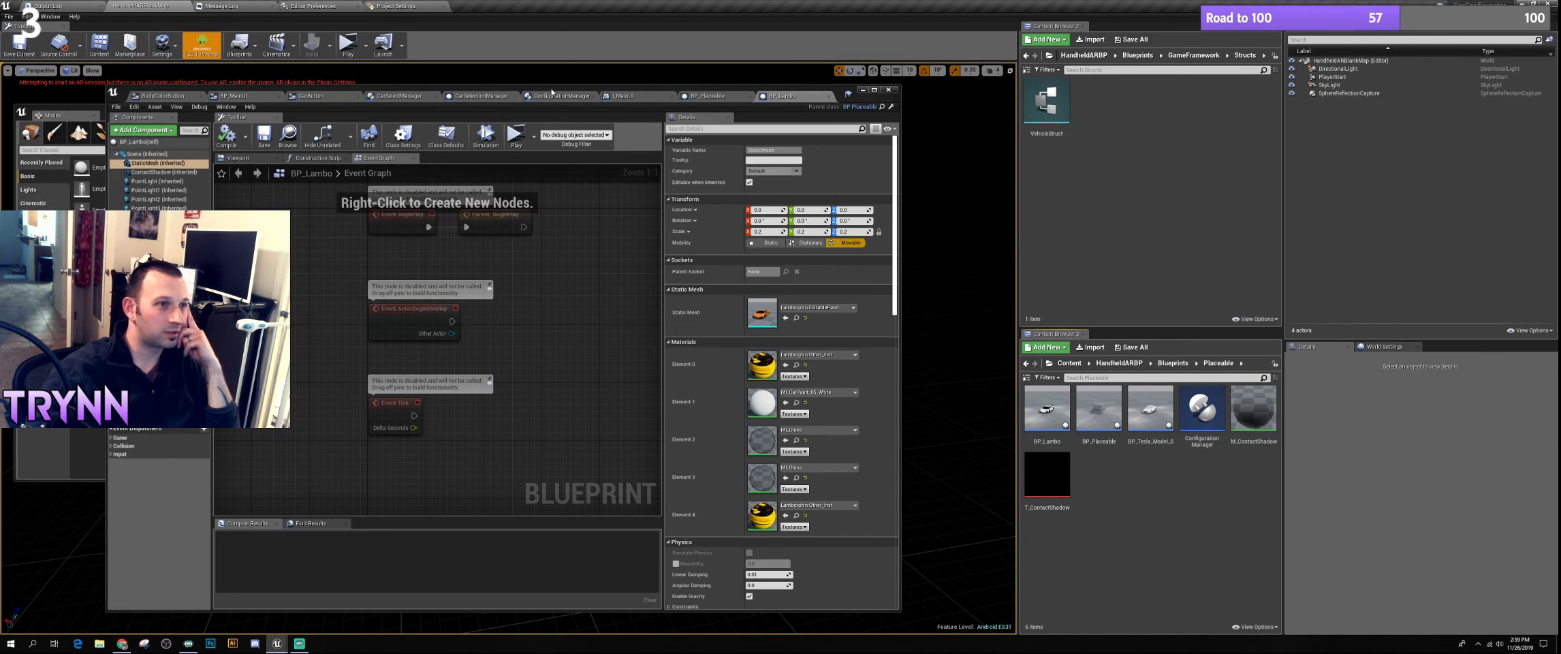
pyautogui.moveTo(554, 104); pyautogui.dragTo(550, 101)
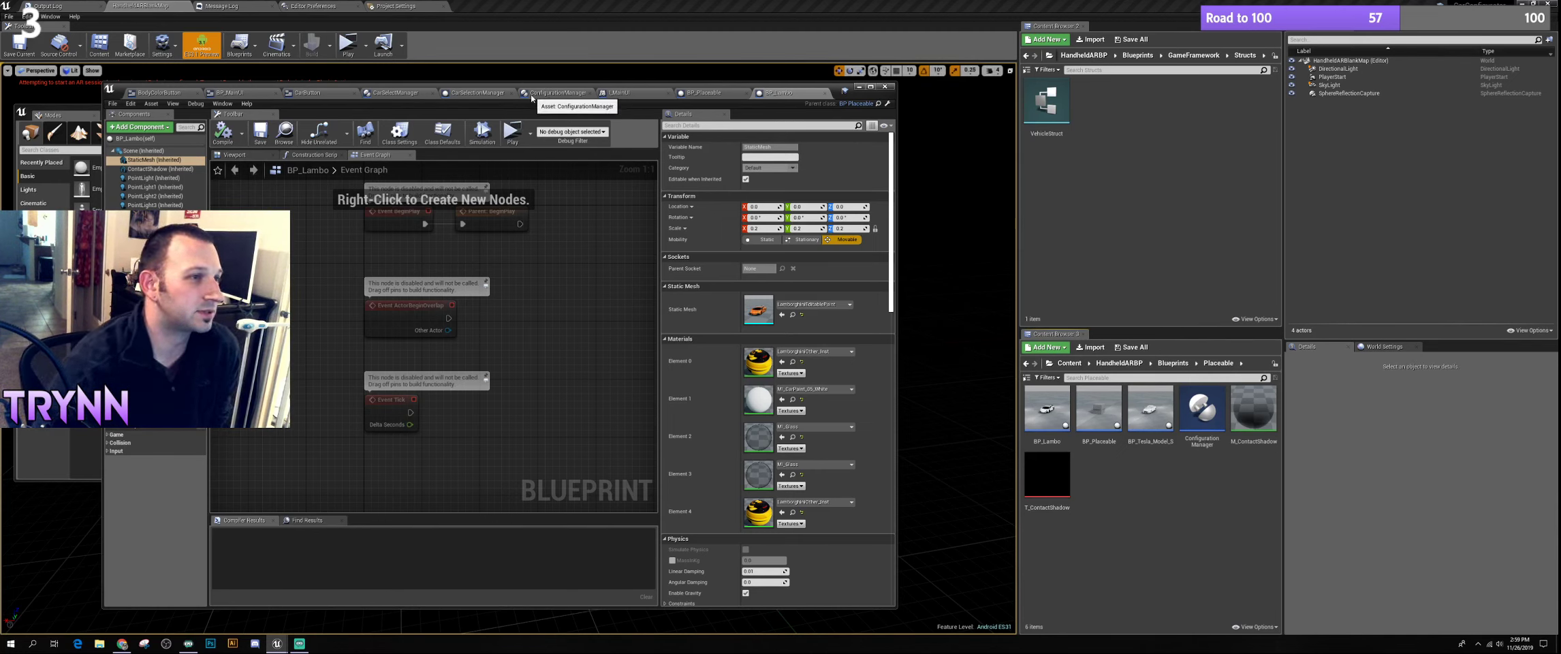
pyautogui.click(245, 96)
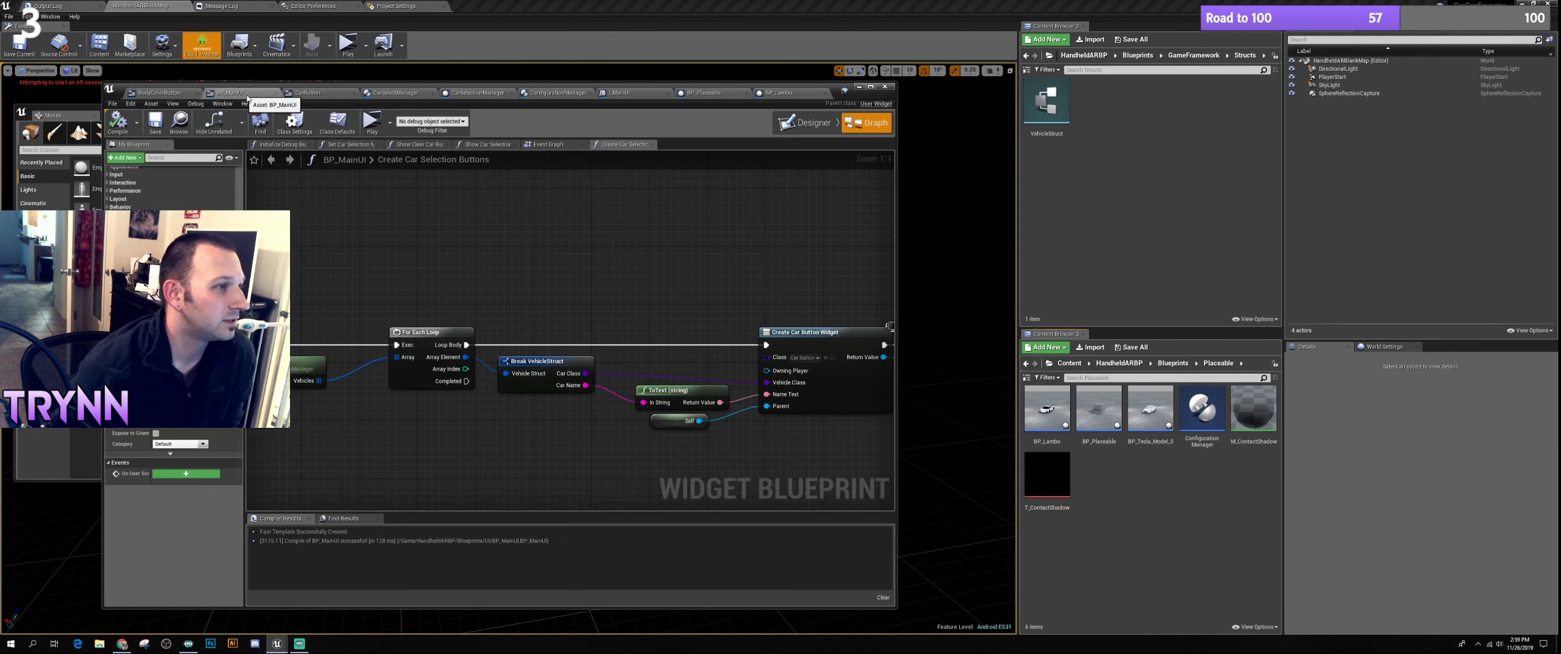
pyautogui.click(777, 94)
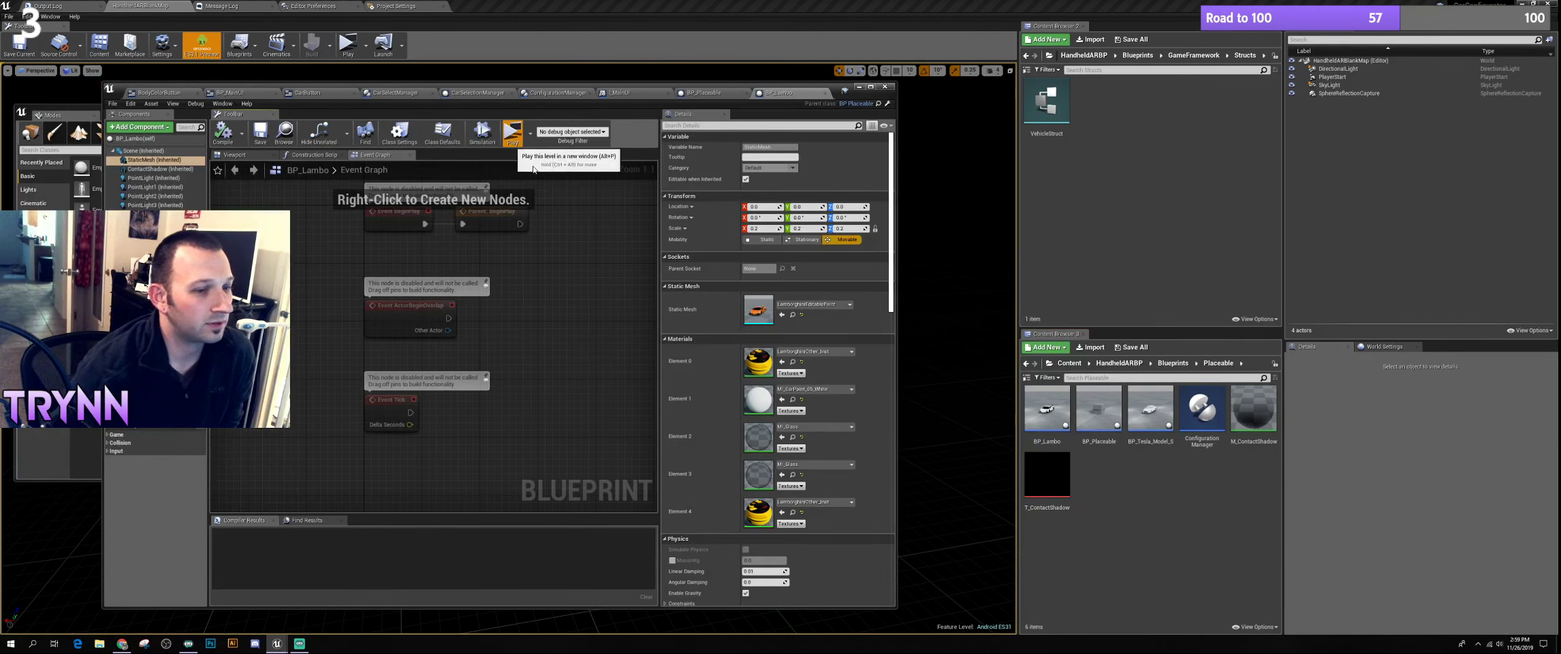
# Run a new preview, place the Lamborghini Reventon in the scene and close the preview
pyautogui.click(525, 143)
pyautogui.click(795, 563)
pyautogui.click(773, 579)
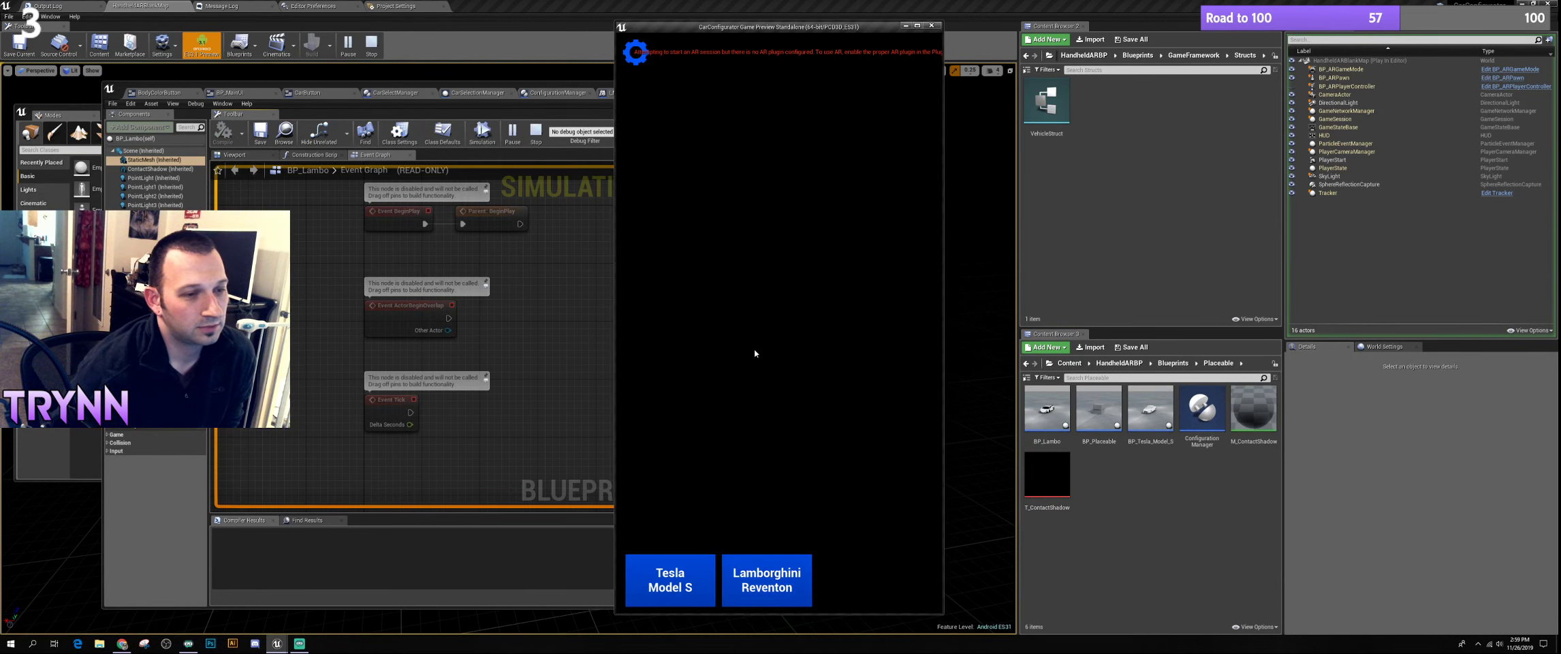
pyautogui.click(789, 400)
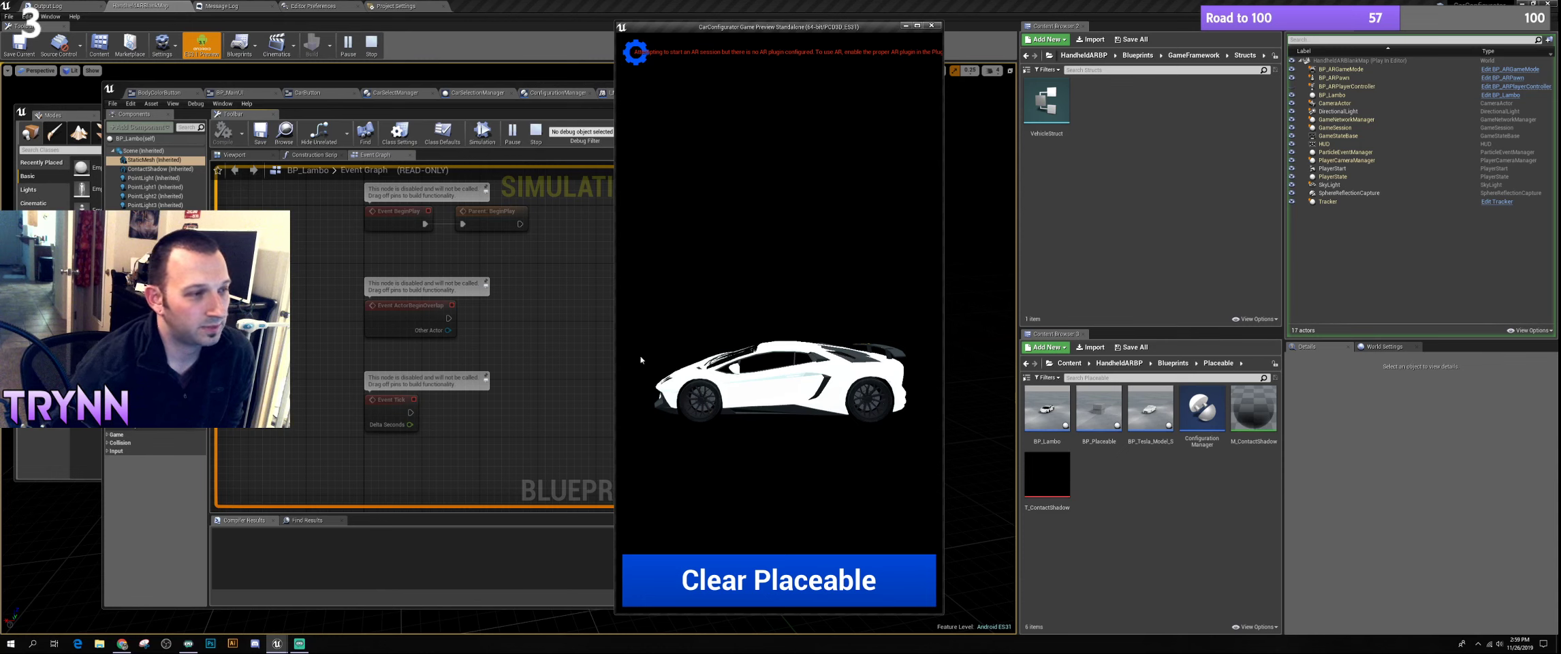
pyautogui.click(928, 28)
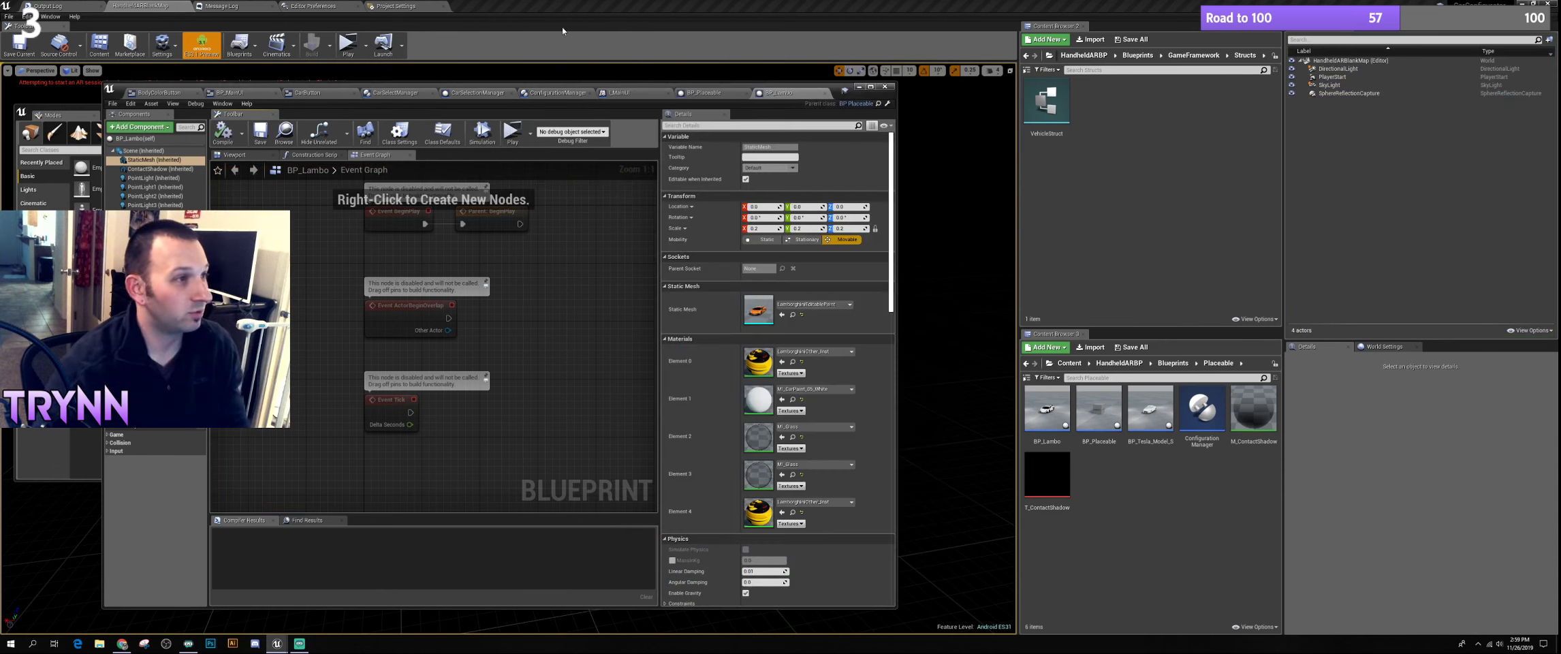
# Launch the car configurator on the connected SM_G965U Android device
pyautogui.click(401, 45)
pyautogui.click(435, 81)
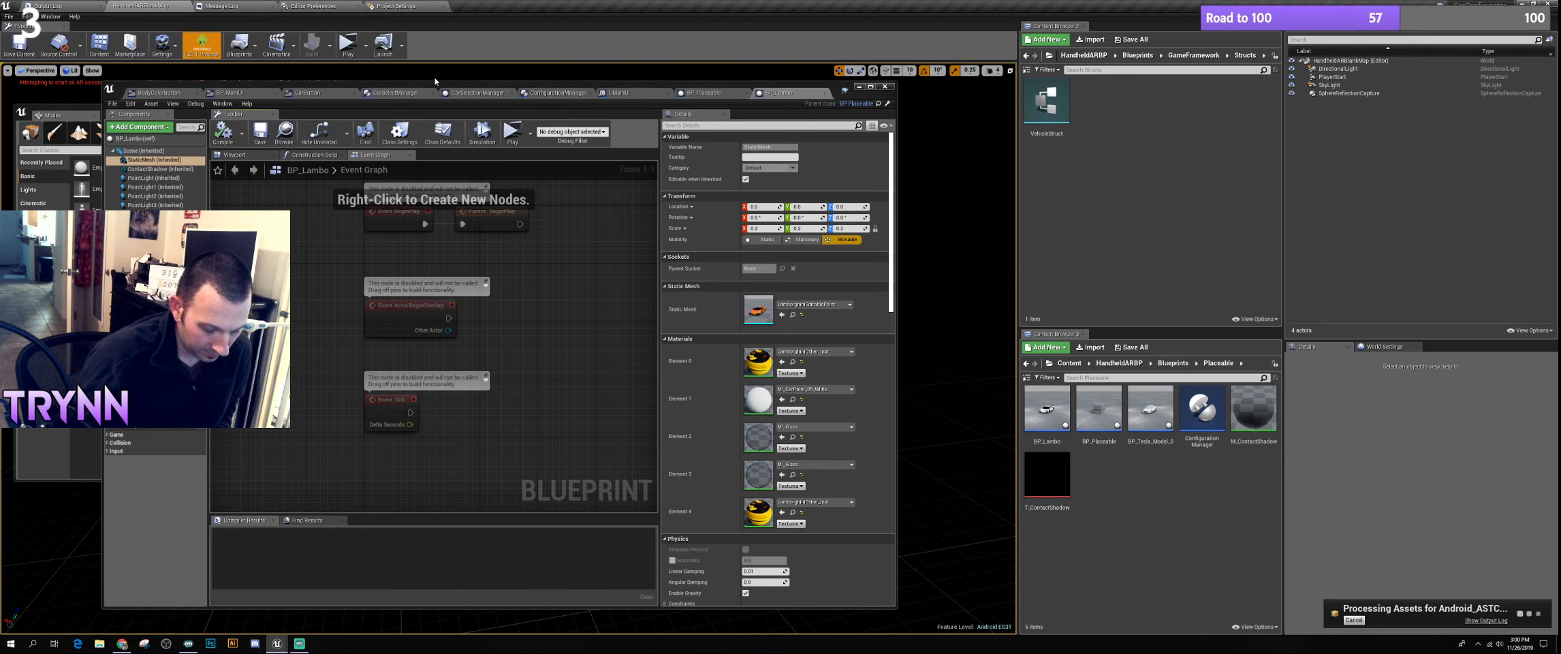
pyautogui.moveTo(446, 92); pyautogui.dragTo(468, 89)
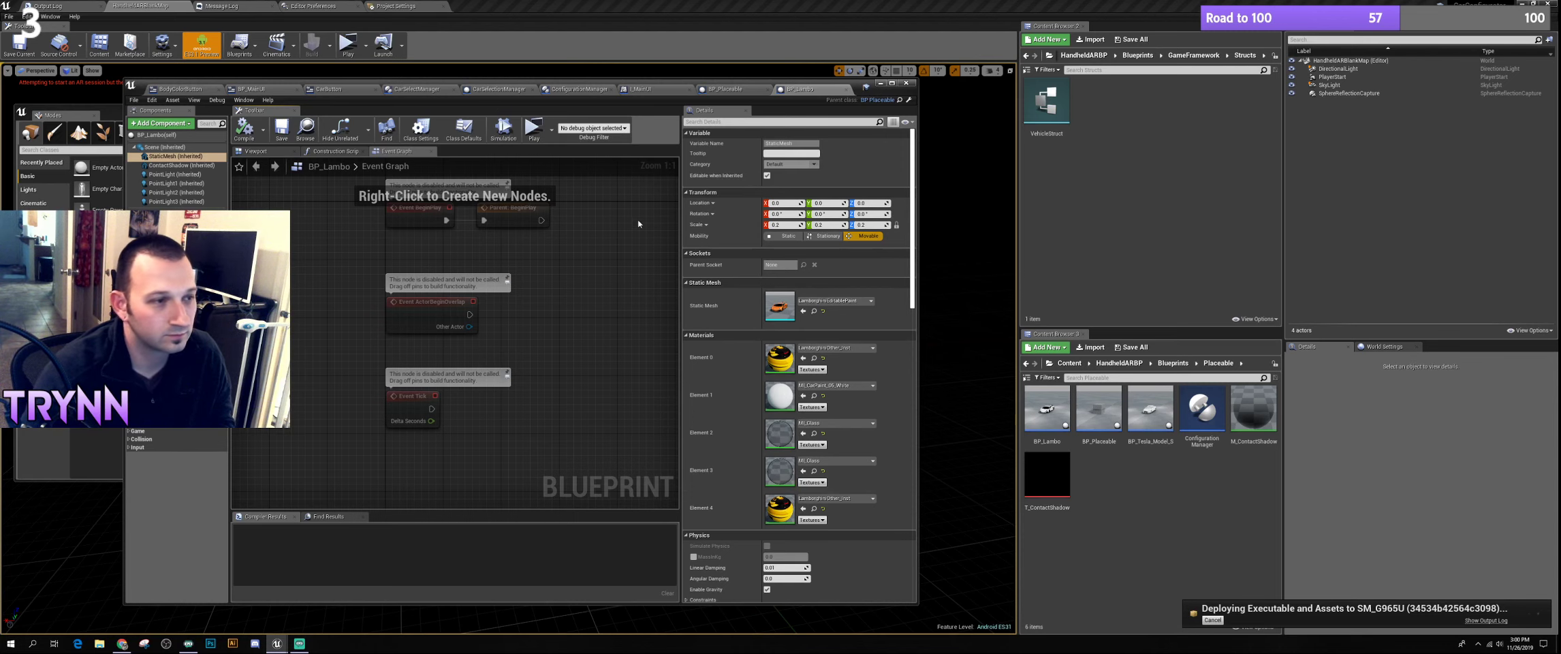
pyautogui.moveTo(363, 86); pyautogui.dragTo(347, 84)
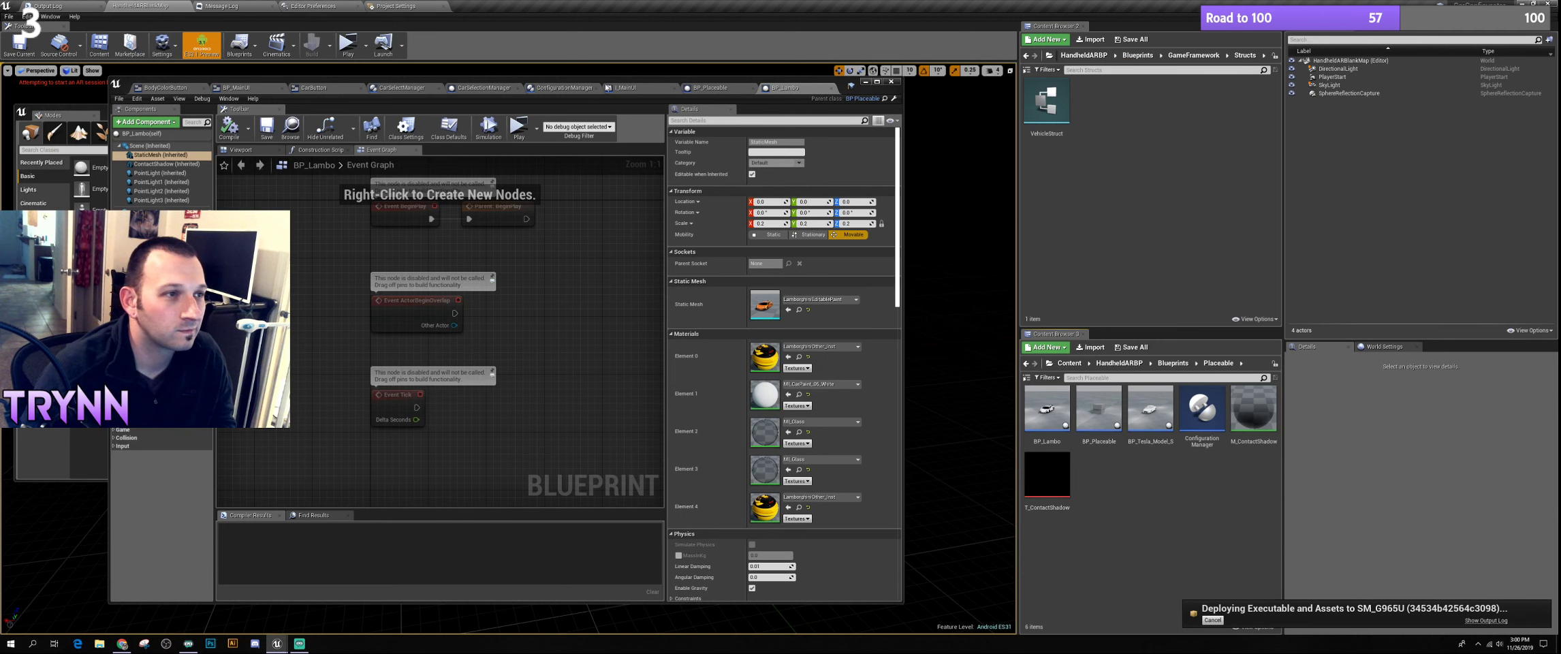
pyautogui.moveTo(624, 81); pyautogui.dragTo(625, 79)
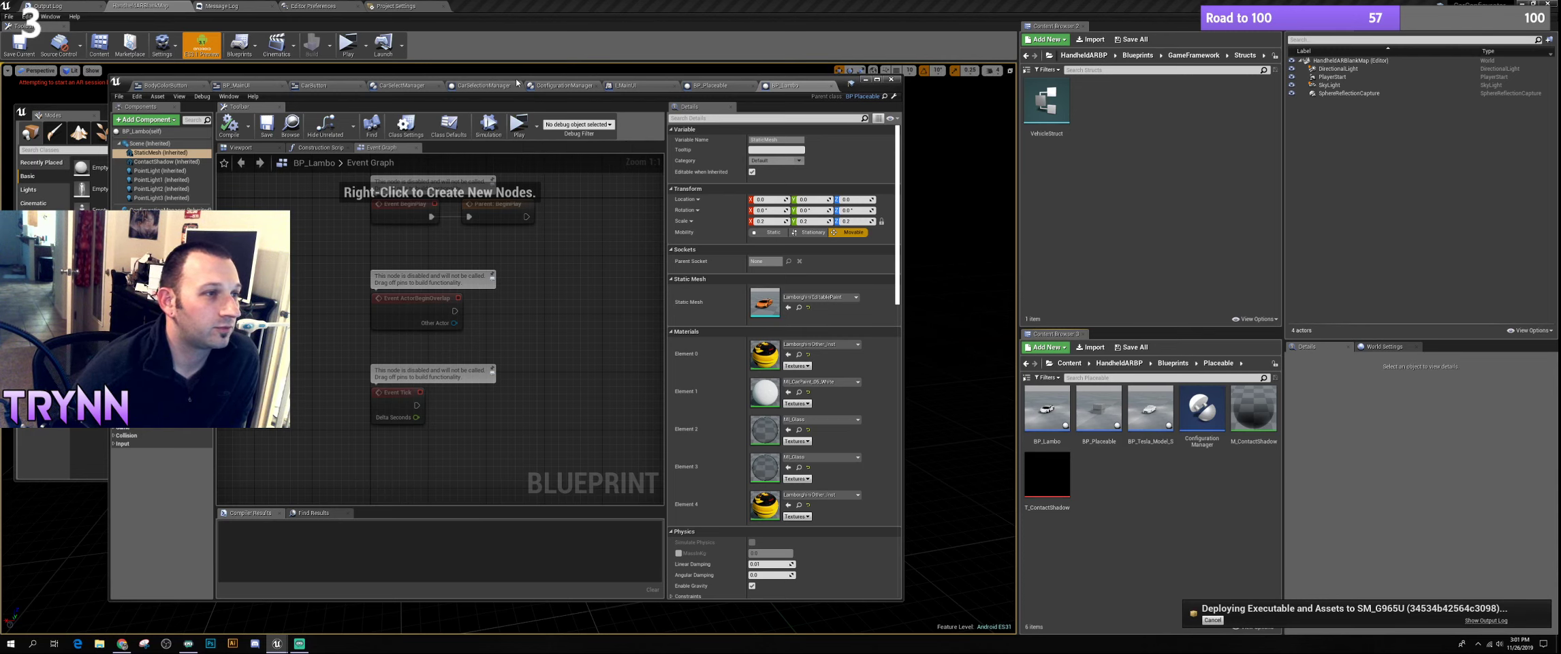
pyautogui.moveTo(517, 83); pyautogui.dragTo(530, 79)
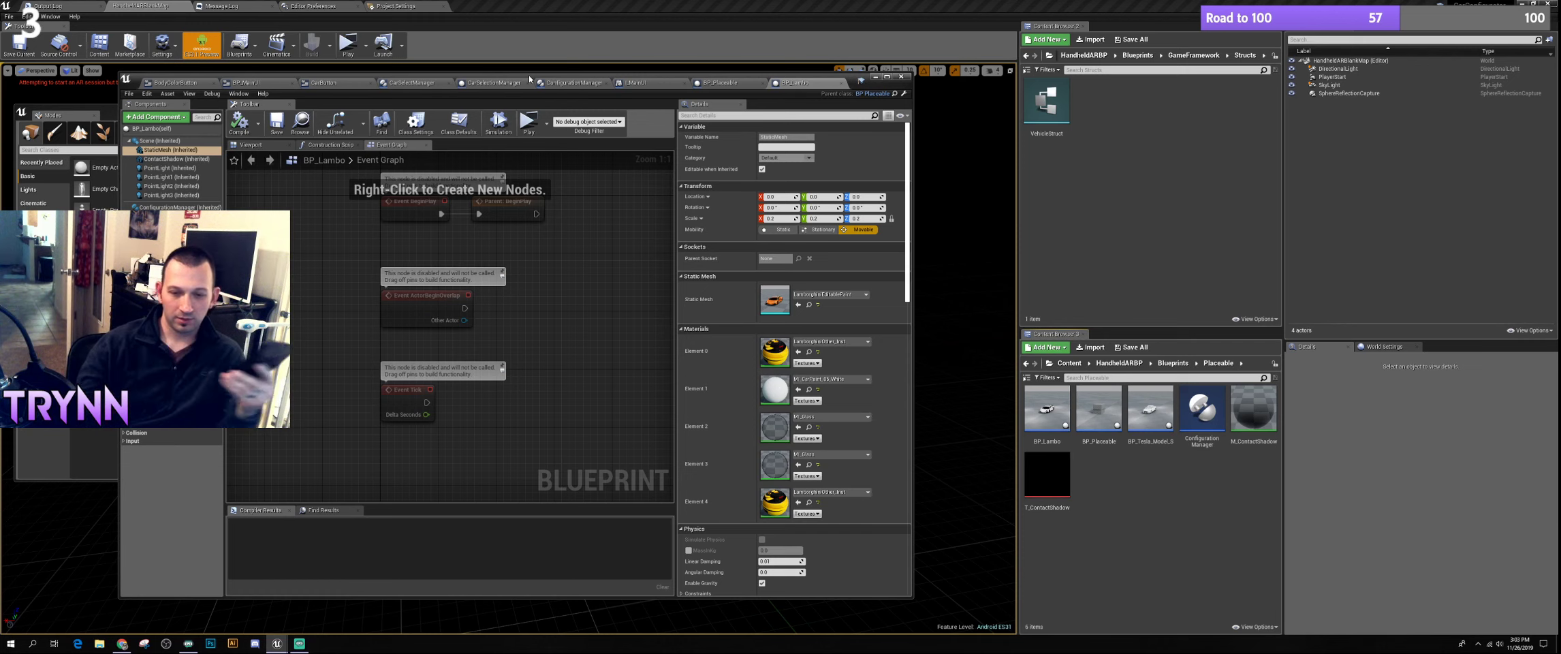
# Launch the game on the SM_G965U Android device once more
pyautogui.click(401, 45)
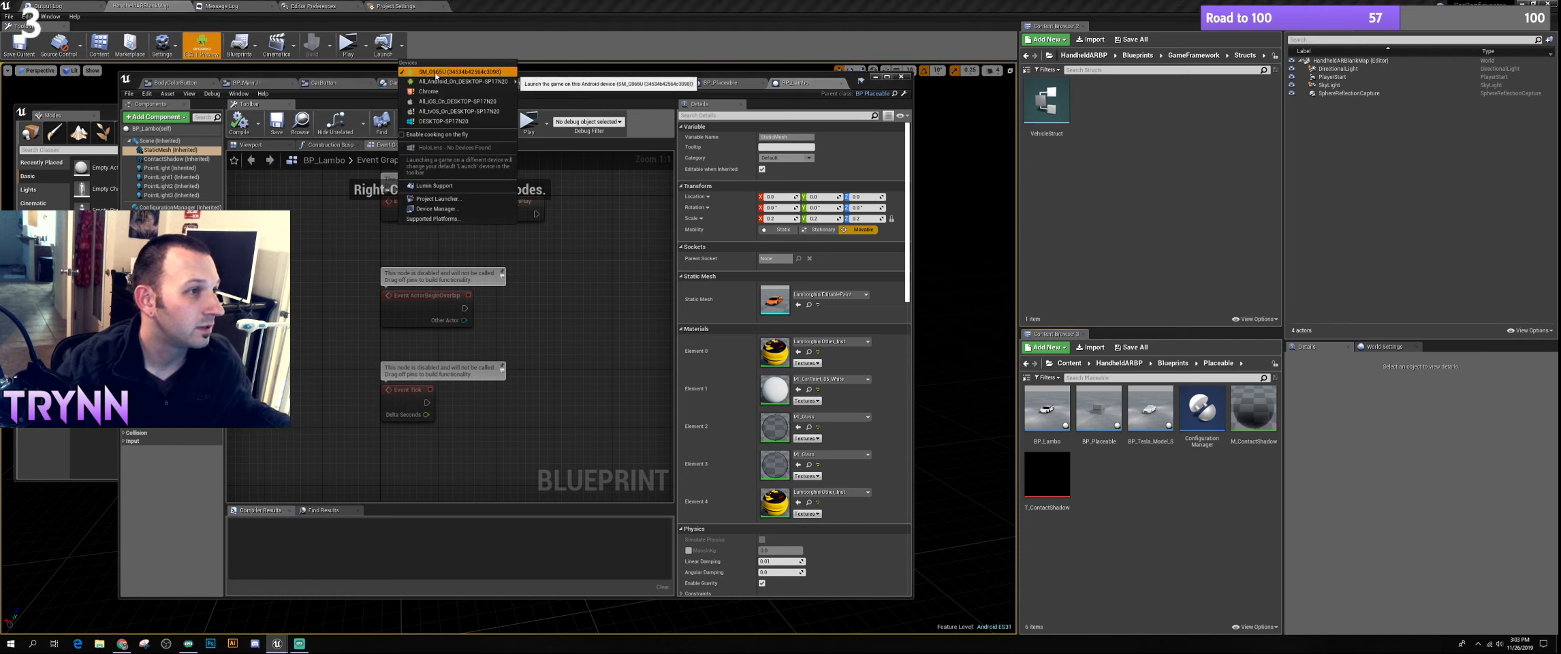
pyautogui.click(464, 75)
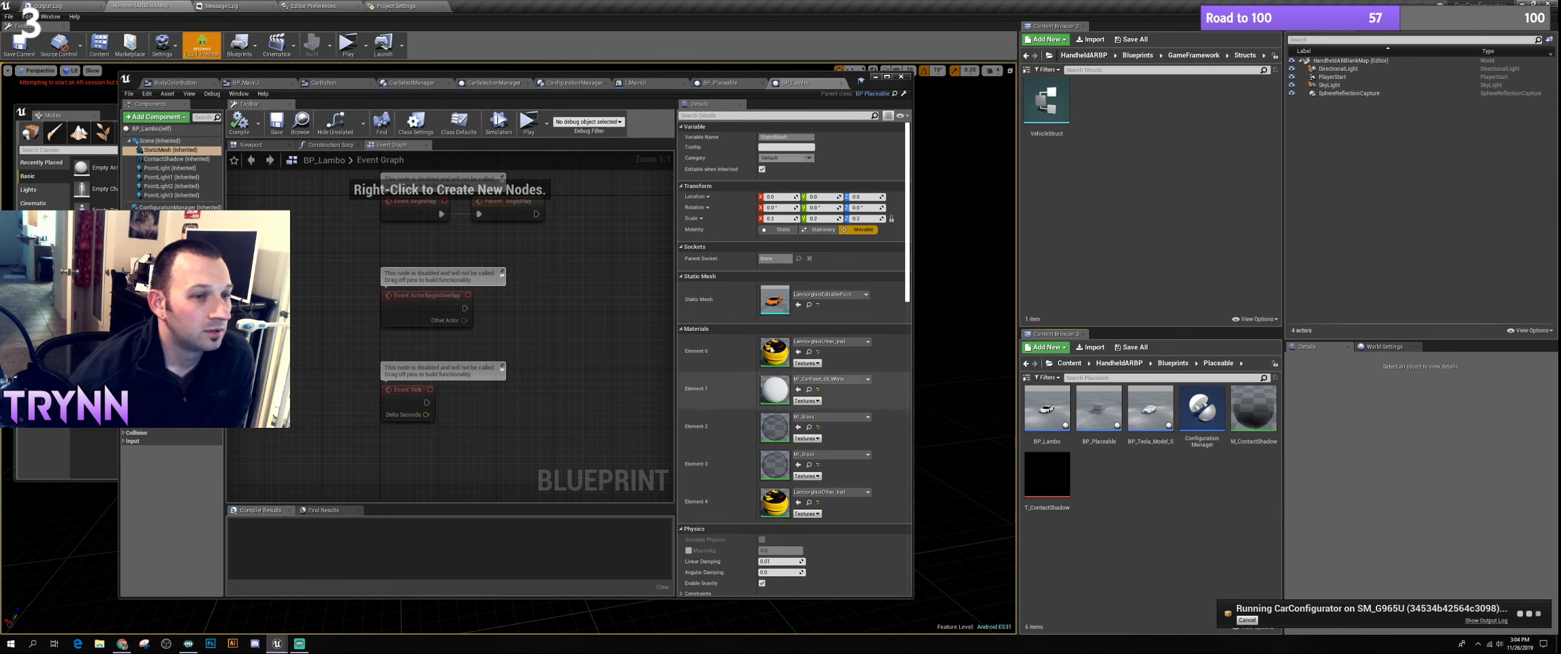
# Bring up the CarButton widget blueprint and show the car button in its designer view
pyautogui.click(261, 85)
pyautogui.click(323, 82)
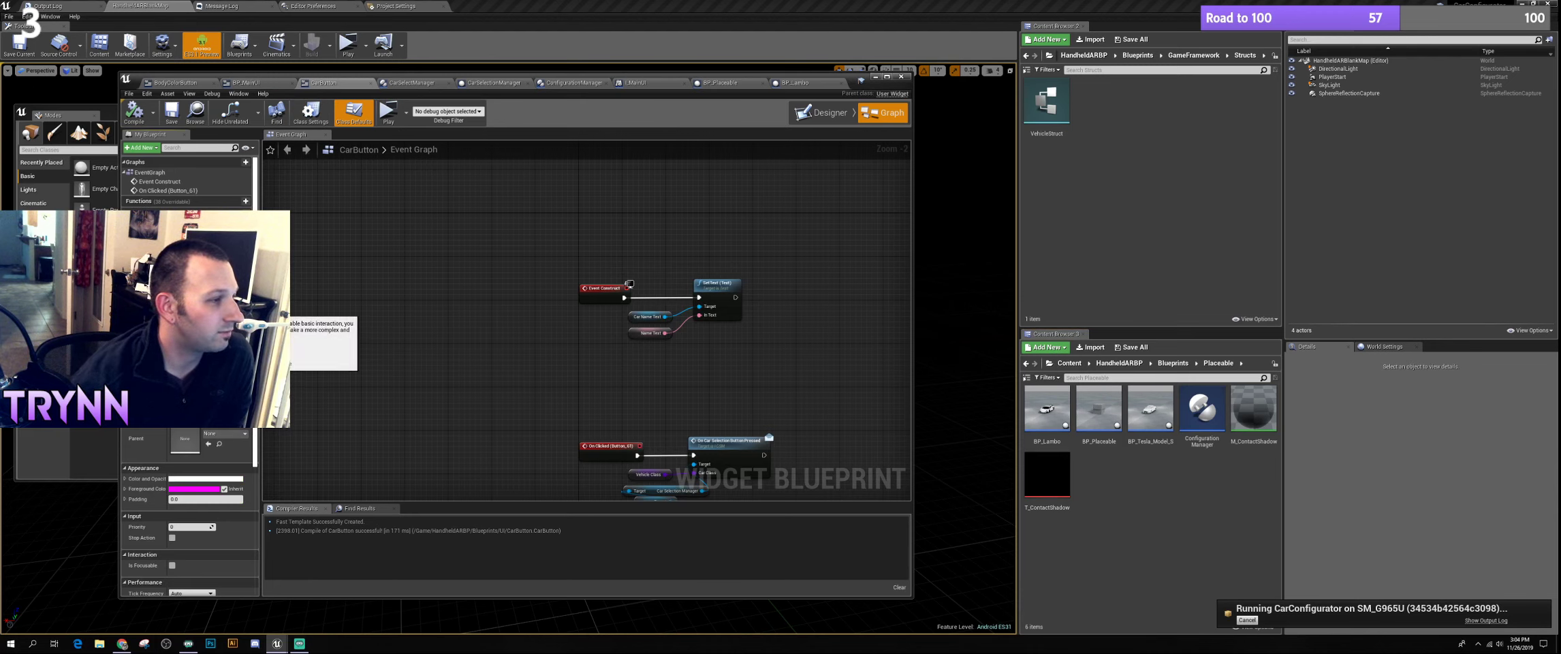
pyautogui.click(158, 308)
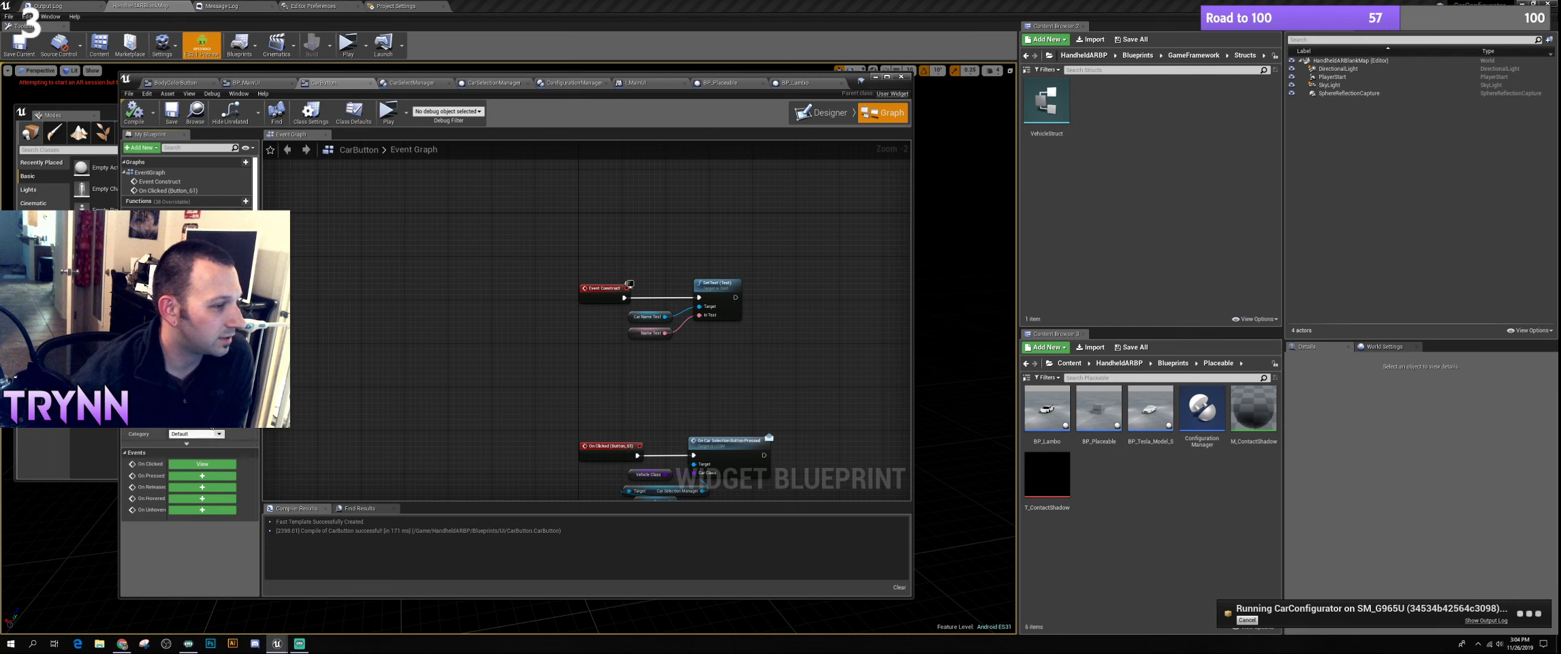
pyautogui.click(821, 113)
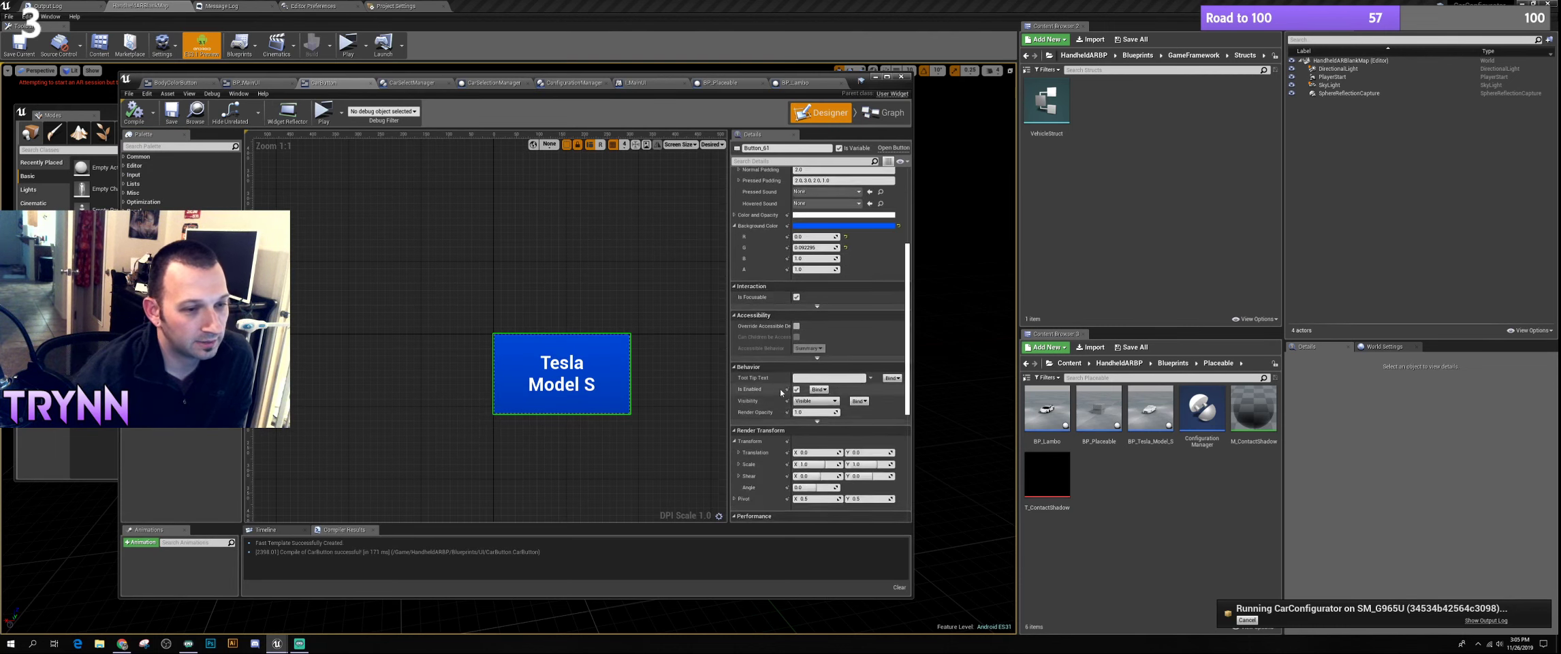
# Look through the car button's appearance, interaction, behavior and navigation properties for its click and touch settings
pyautogui.scroll(-3, 816, 391)
pyautogui.scroll(-2, 816, 391)
pyautogui.scroll(4, 821, 391)
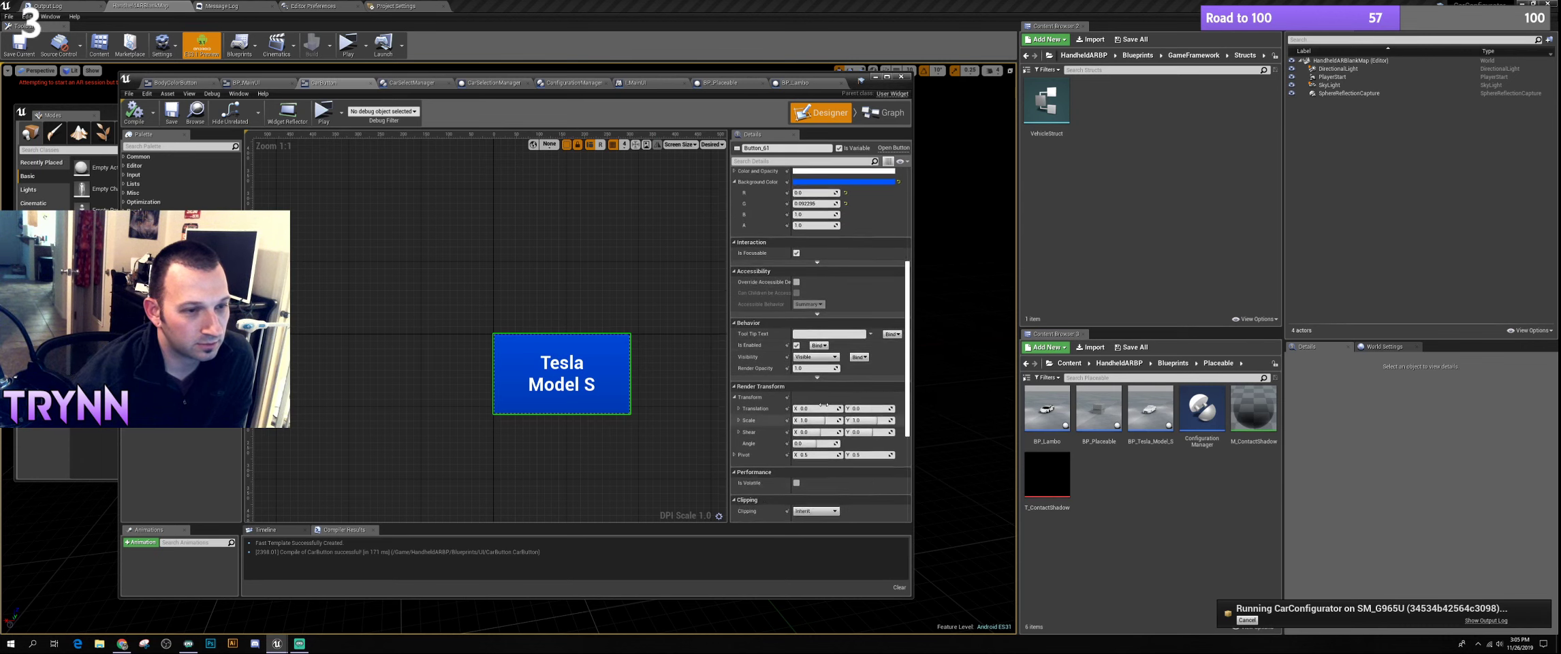
pyautogui.scroll(5, 814, 381)
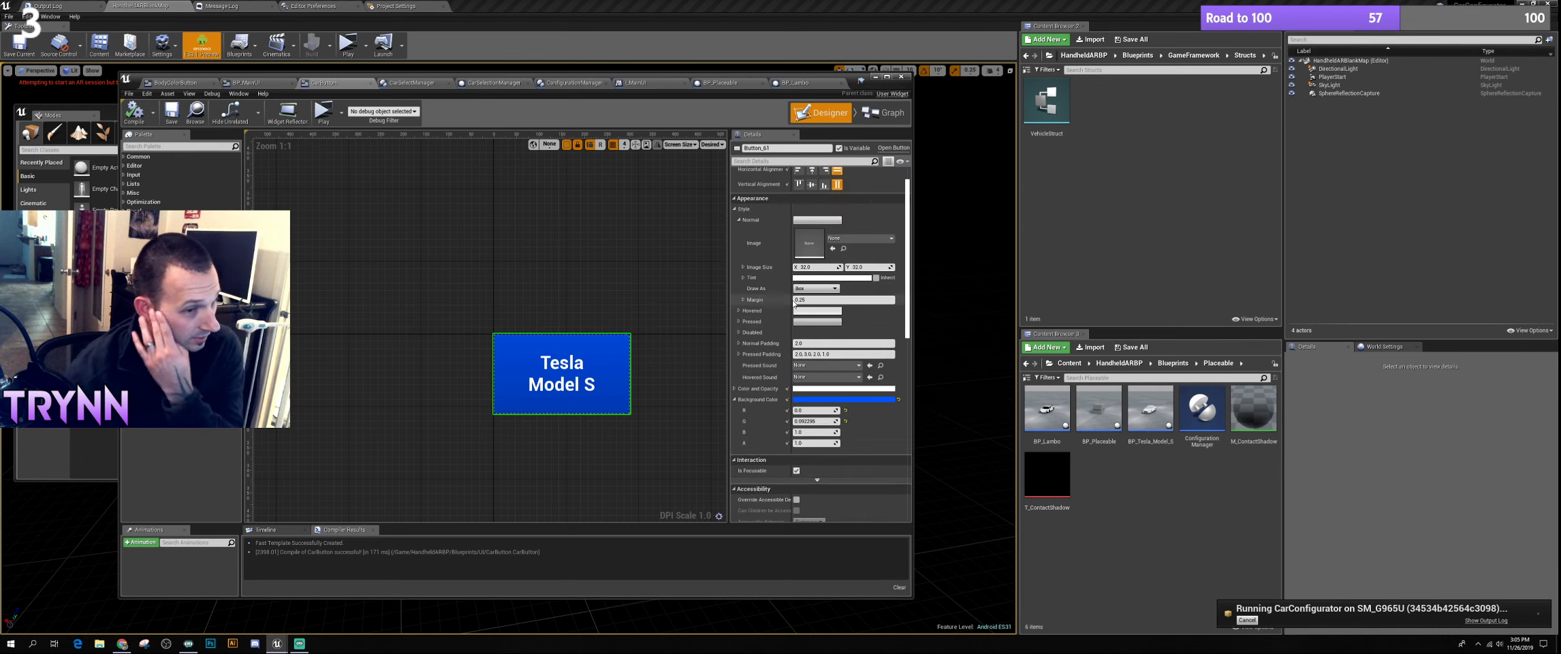
pyautogui.scroll(-4, 800, 361)
pyautogui.scroll(-2, 810, 385)
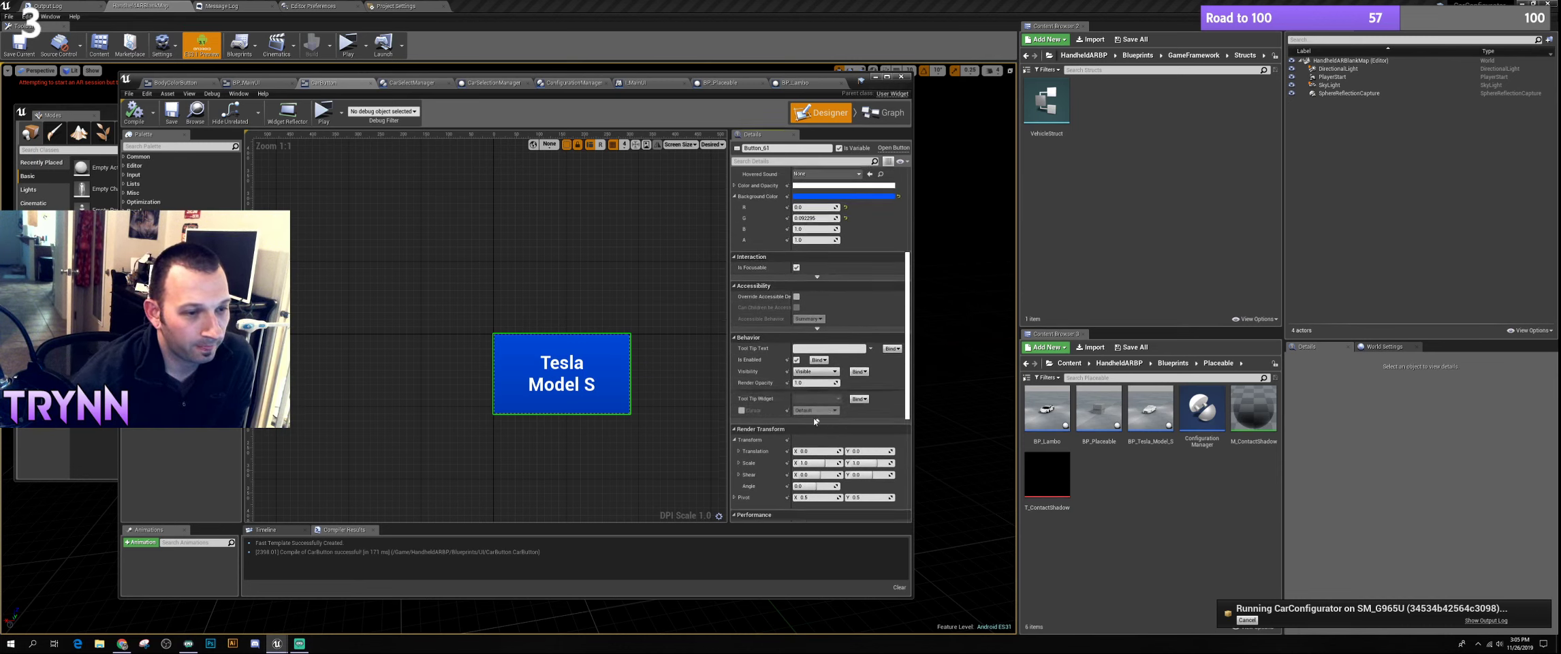
pyautogui.scroll(-2, 820, 347)
pyautogui.scroll(-4, 813, 338)
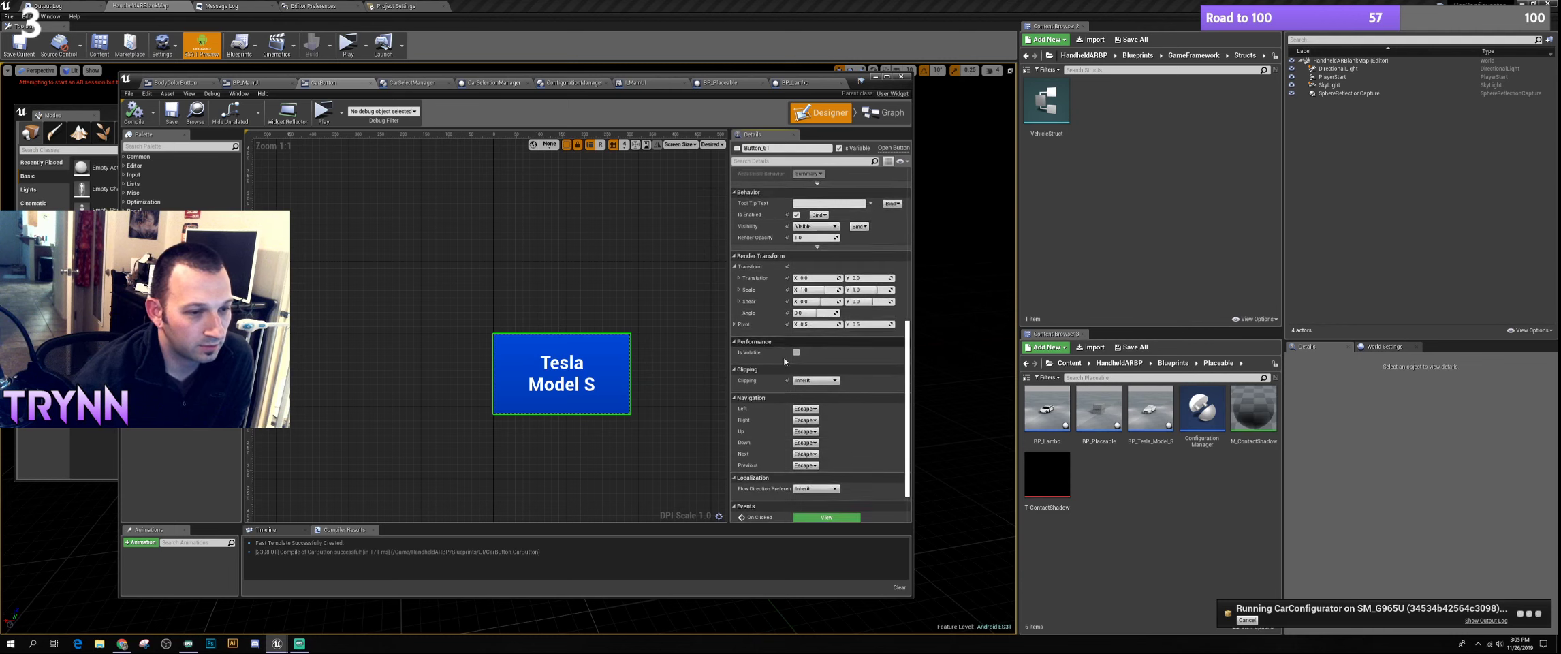
pyautogui.scroll(6, 803, 371)
pyautogui.scroll(2, 802, 371)
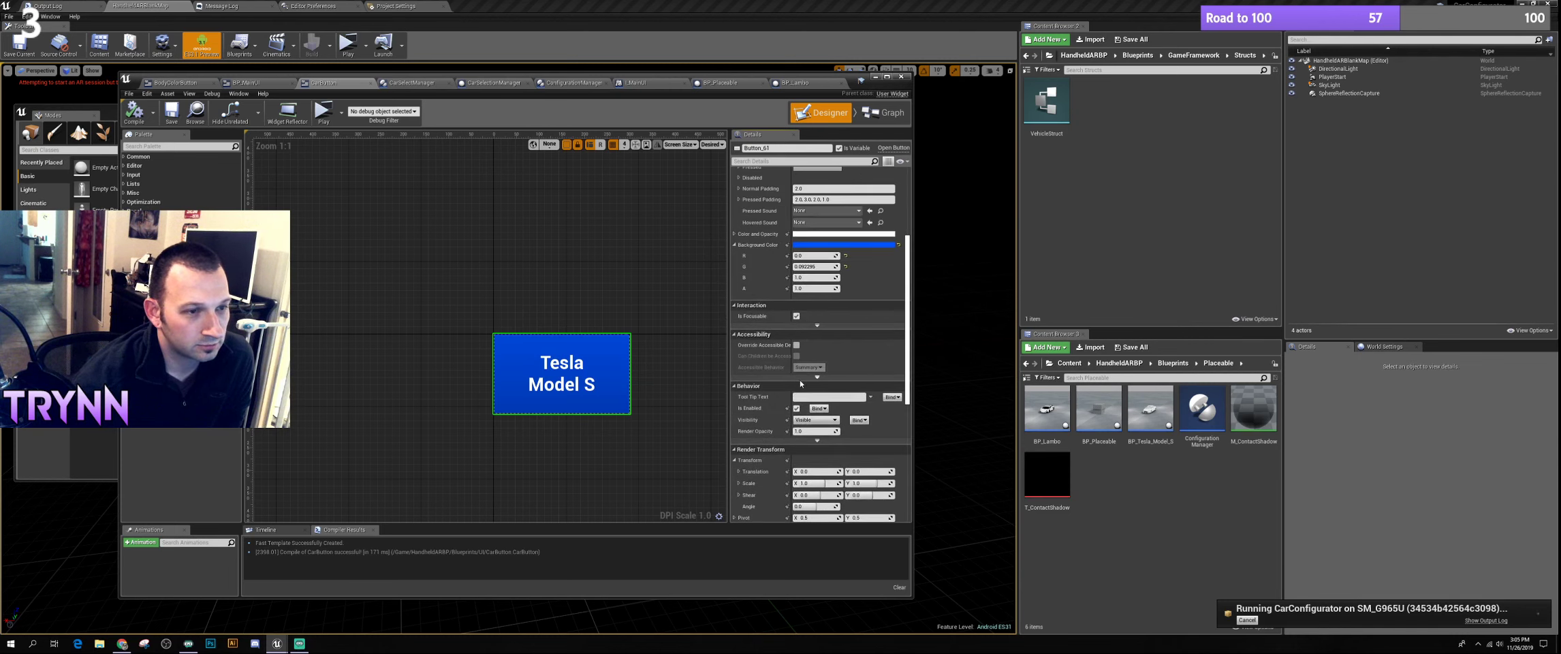
# Set the CarButton button's Click Method to Precise Click and Touch Method to Precise Tap, and compile the widget
pyautogui.click(816, 324)
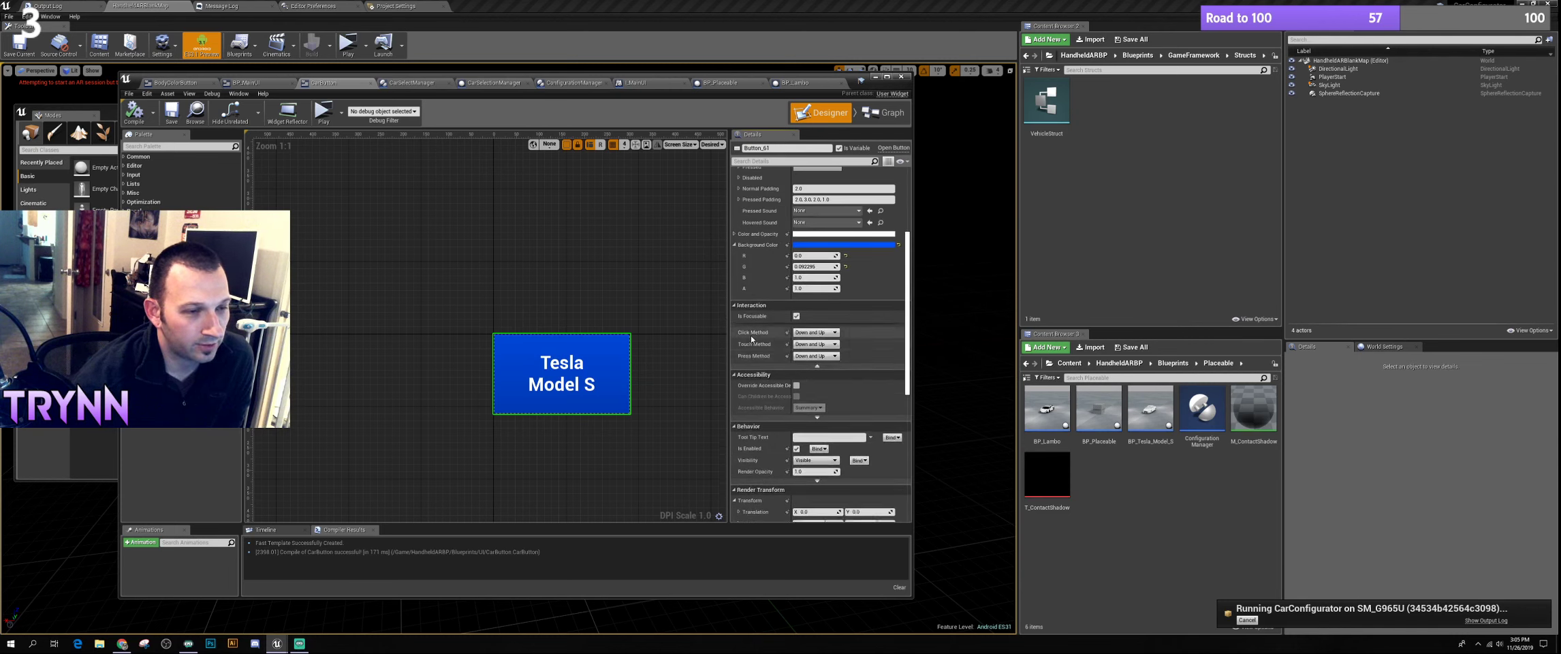
pyautogui.click(815, 332)
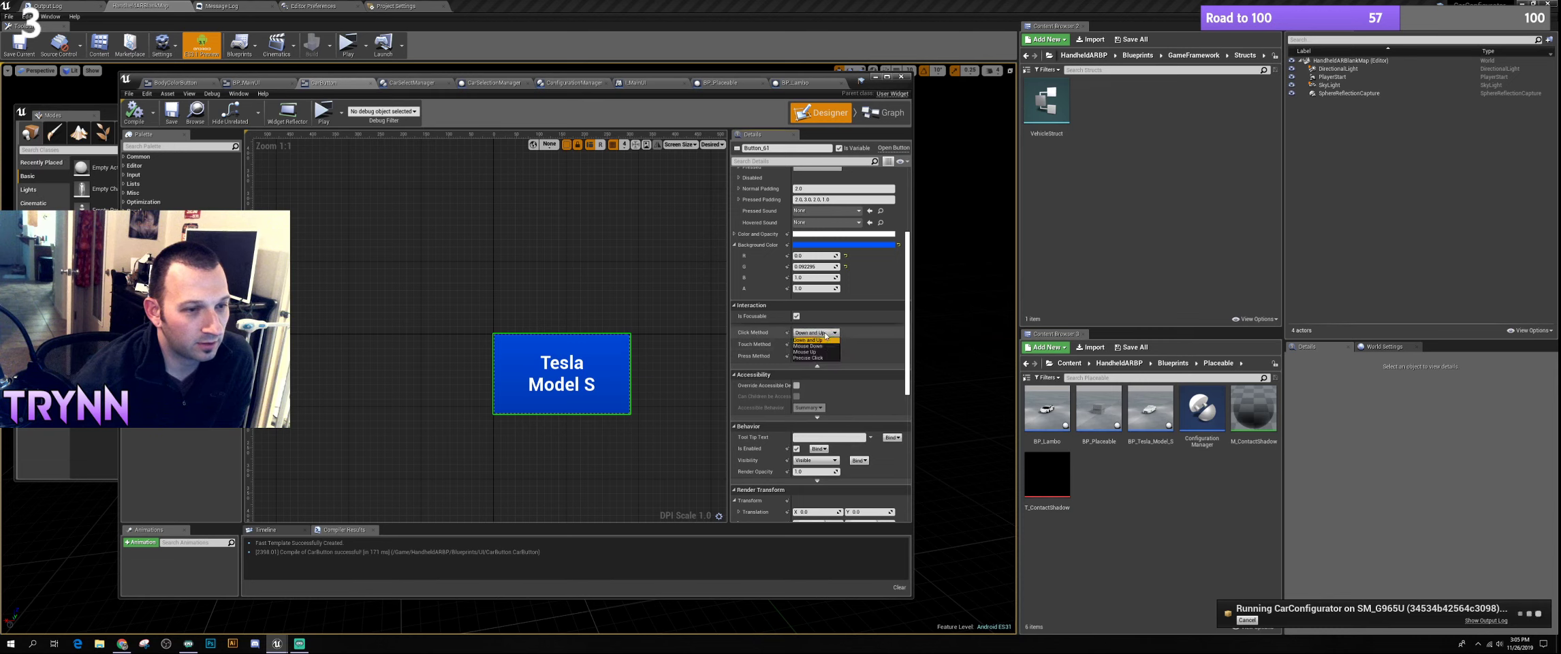
pyautogui.click(808, 358)
pyautogui.click(816, 344)
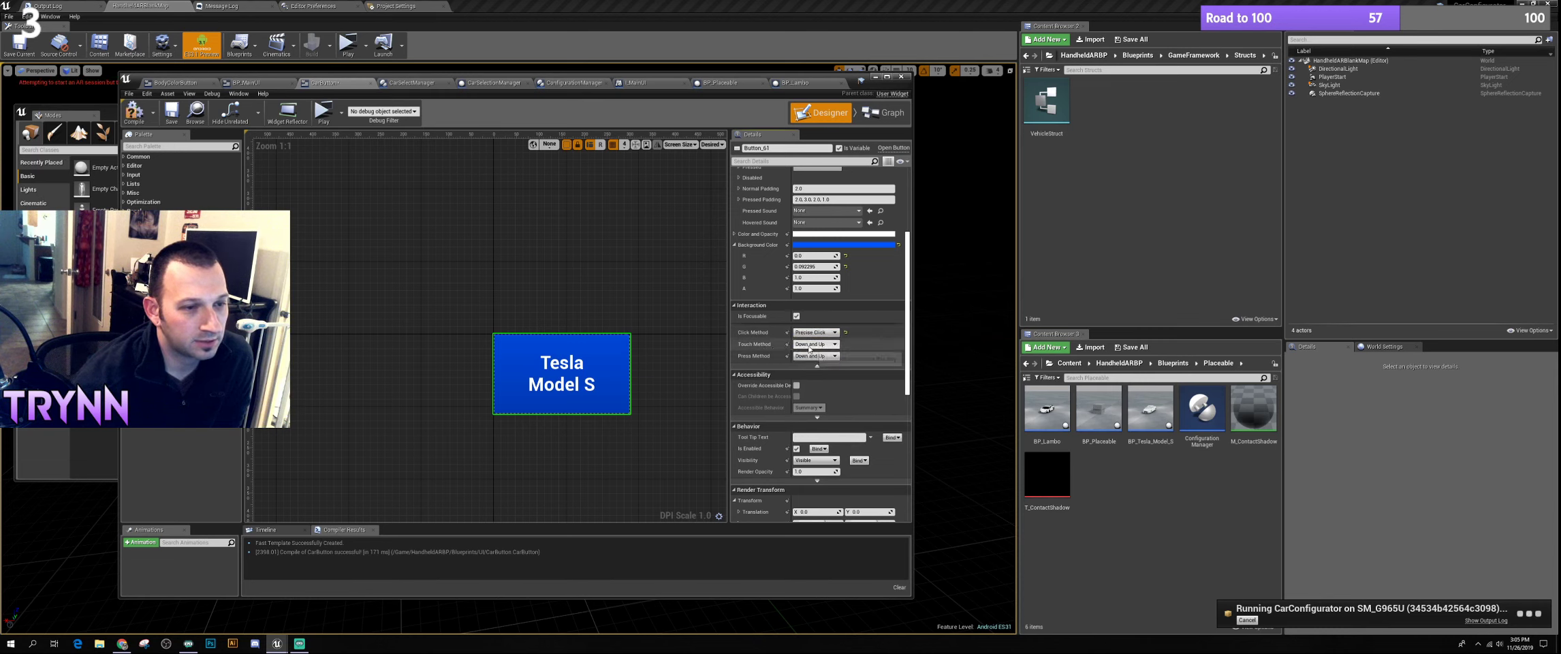
pyautogui.click(801, 365)
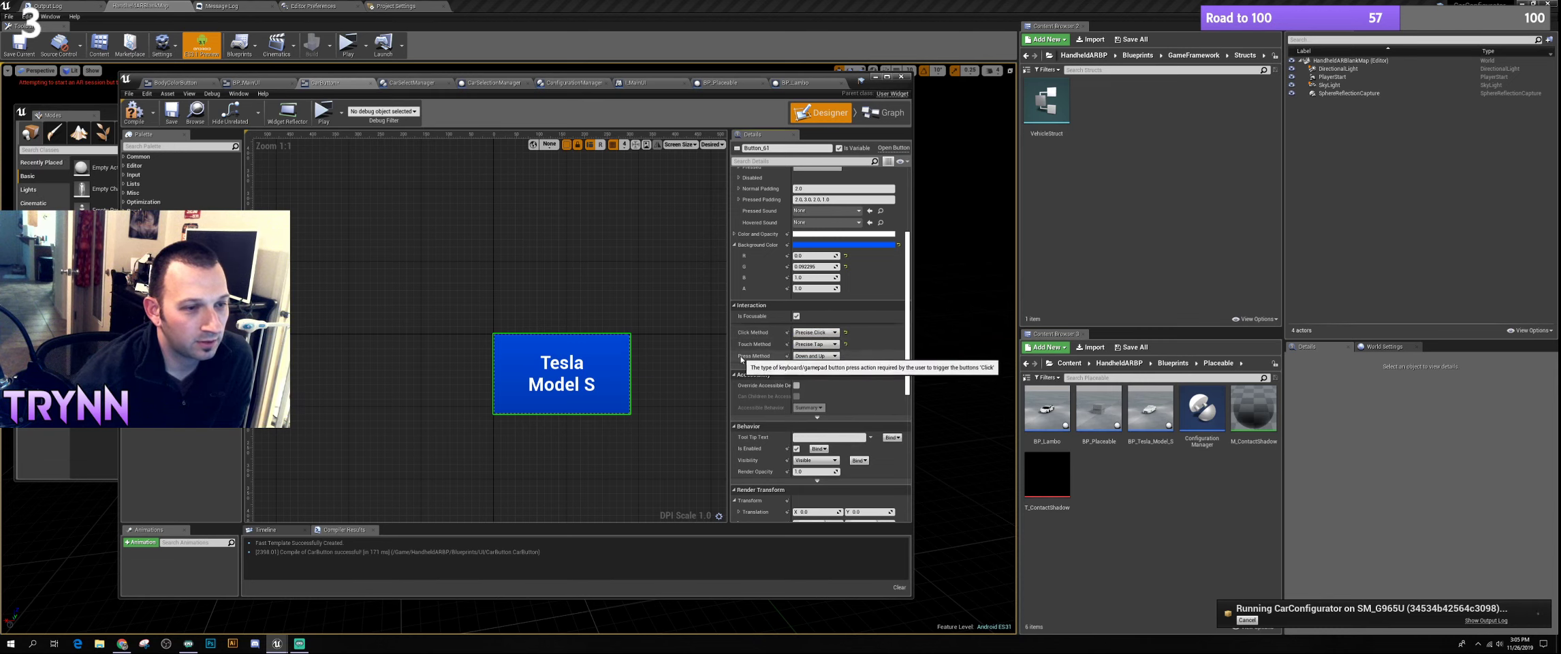
pyautogui.click(135, 112)
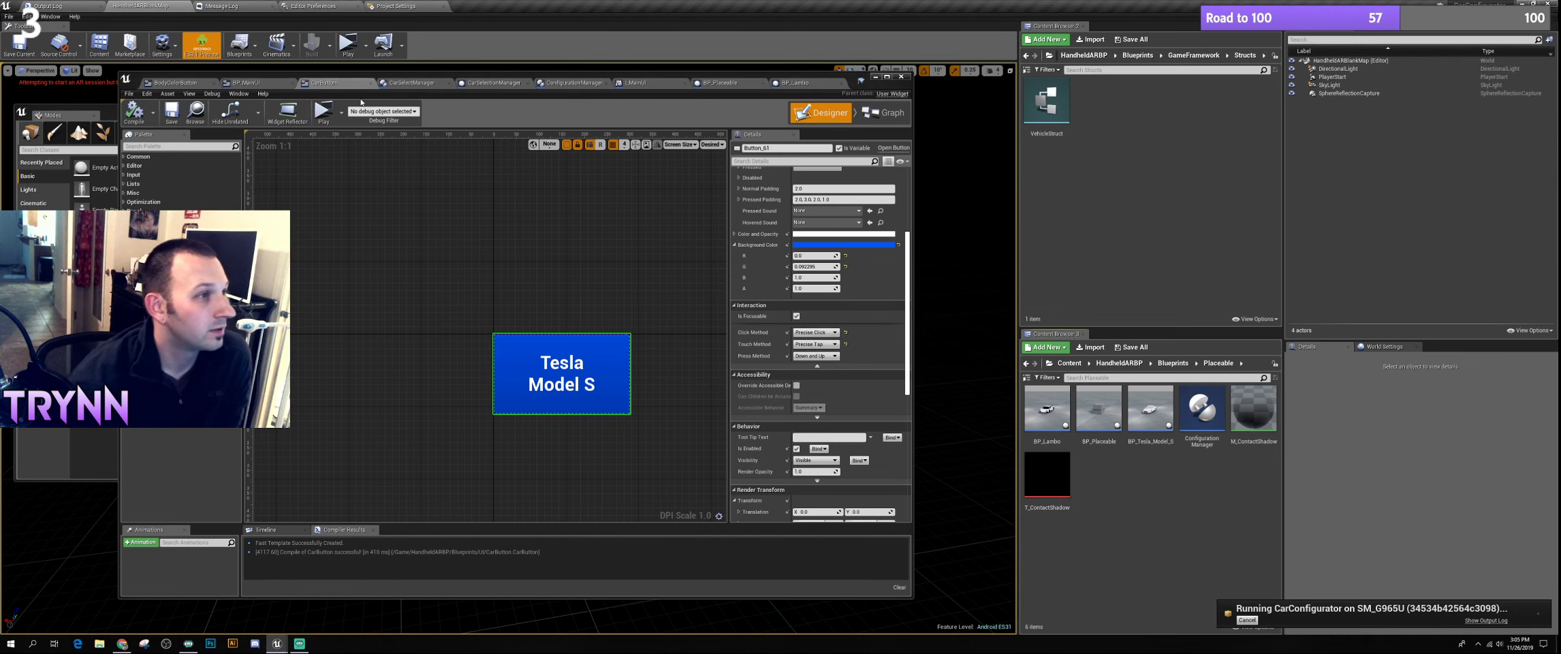
# Give the BodyColorButton widget's button the Precise Click and Precise Tap methods, compile it and save all assets
pyautogui.click(175, 83)
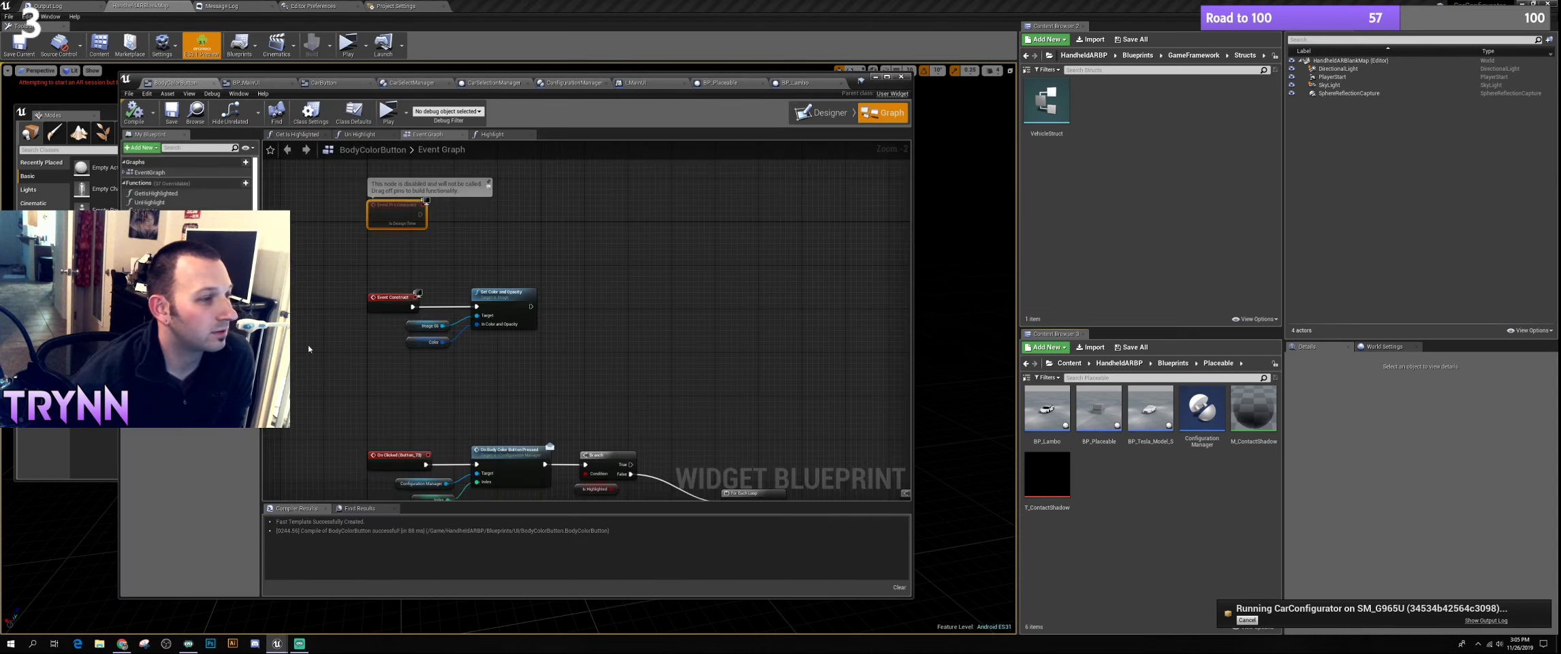
pyautogui.click(762, 182)
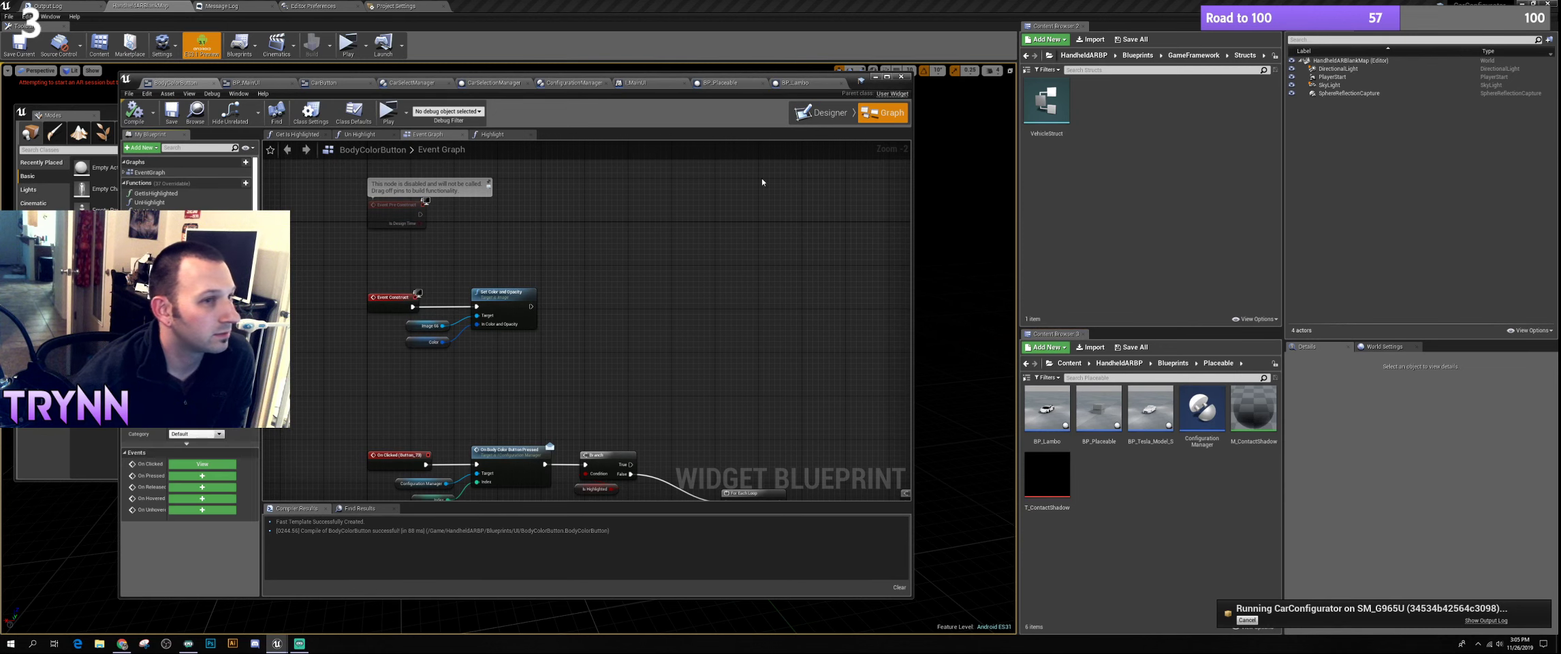
pyautogui.click(823, 113)
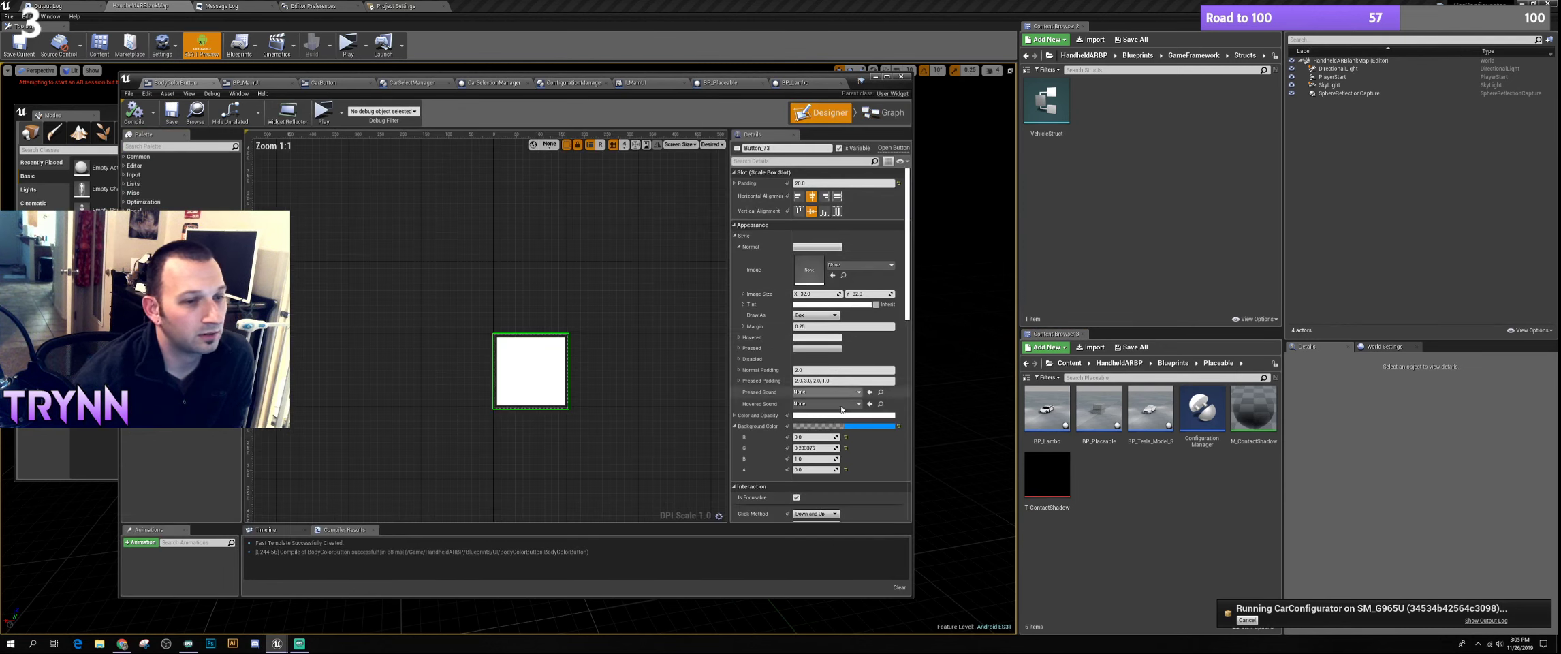
pyautogui.scroll(-5, 841, 405)
pyautogui.click(824, 369)
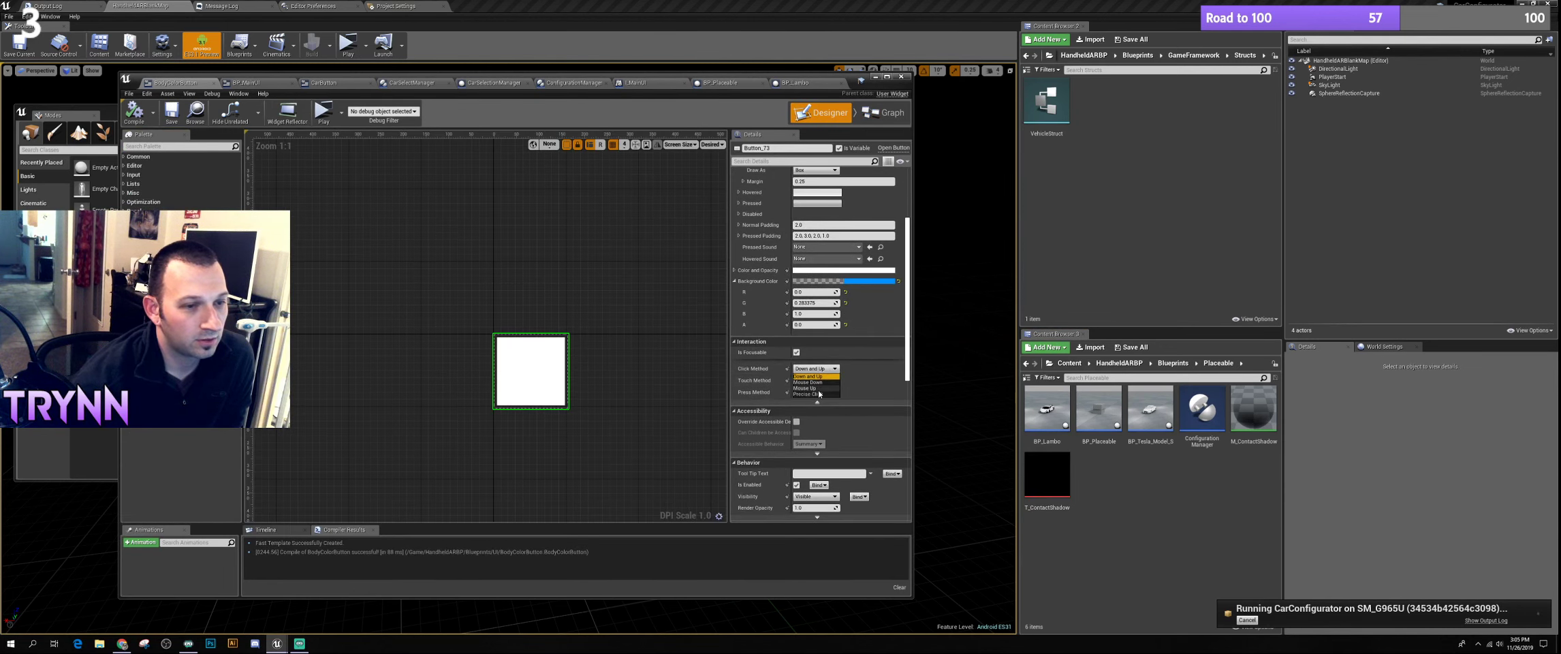
pyautogui.click(809, 394)
pyautogui.click(816, 380)
pyautogui.click(821, 401)
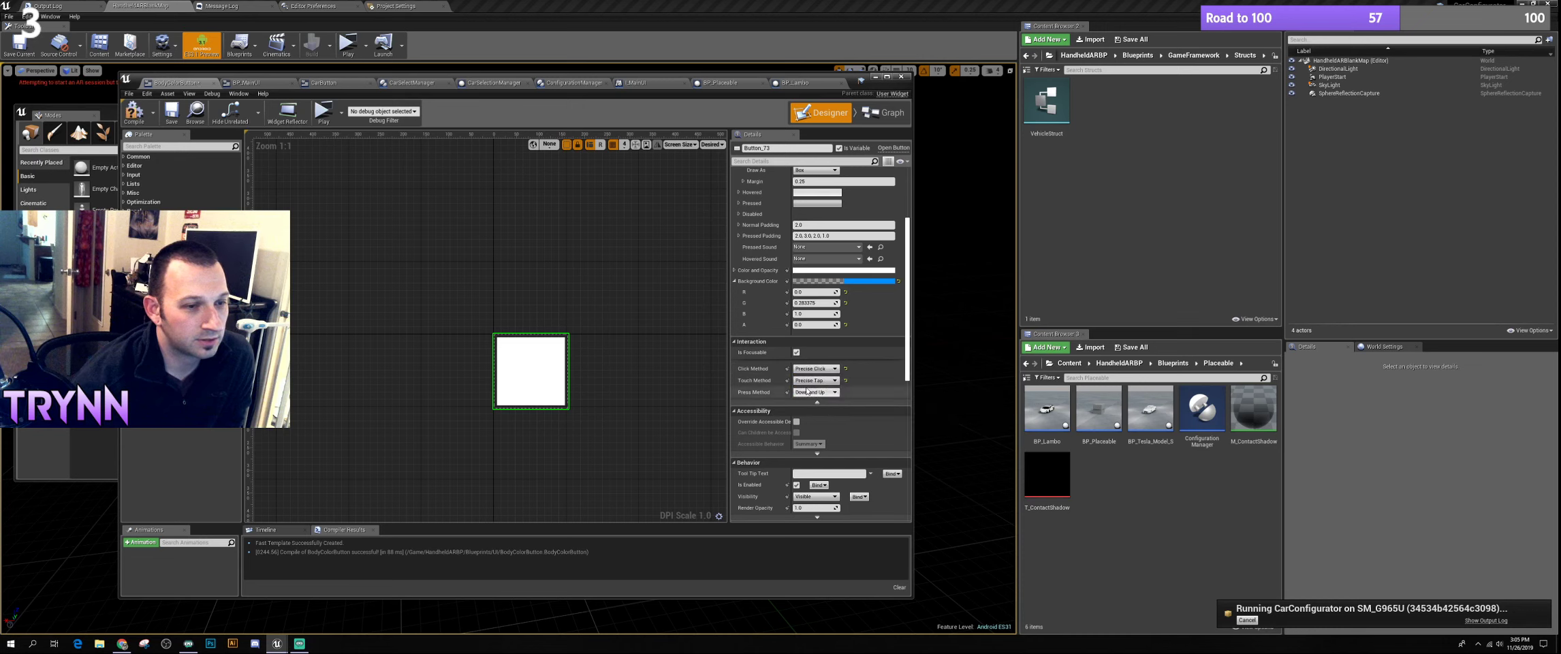
pyautogui.click(134, 112)
pyautogui.click(130, 94)
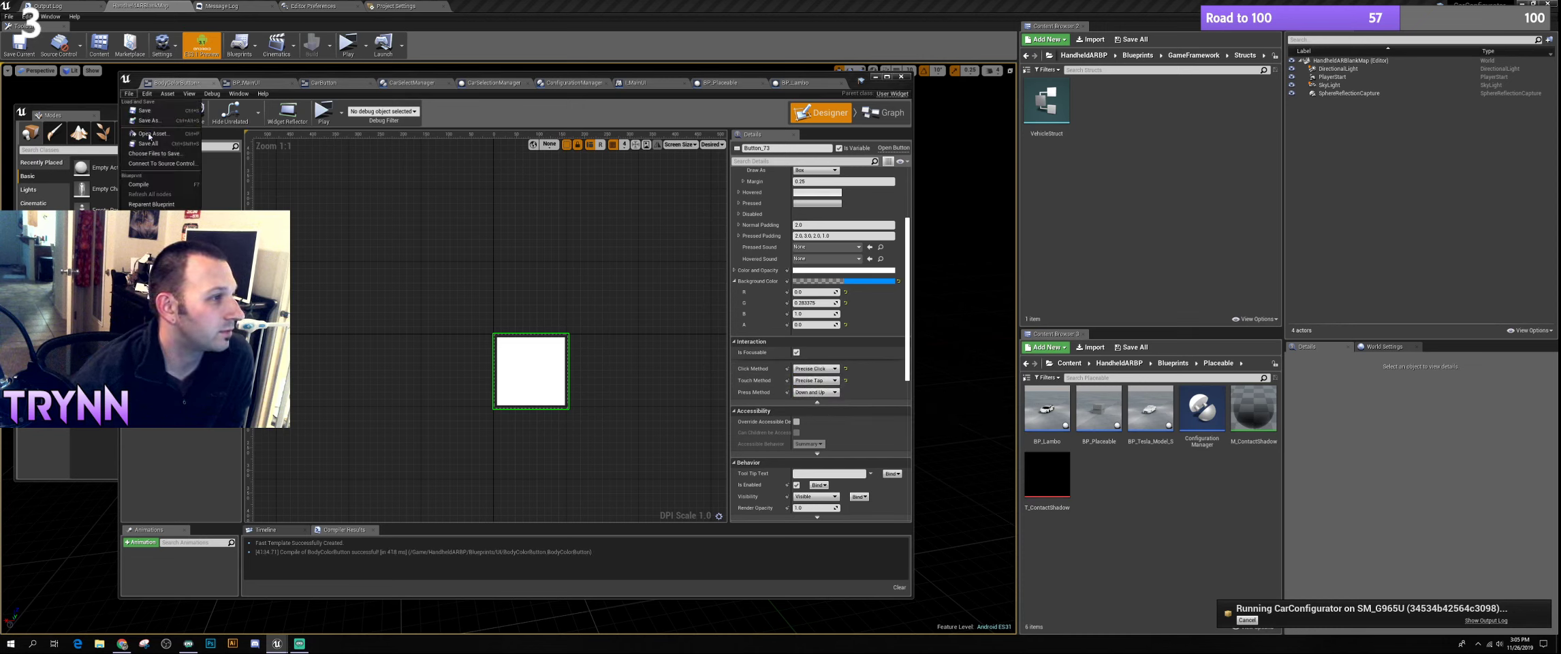
pyautogui.click(154, 142)
# Run a standalone preview, start the AR session and bring the Lamborghini into its configuration view
pyautogui.click(323, 112)
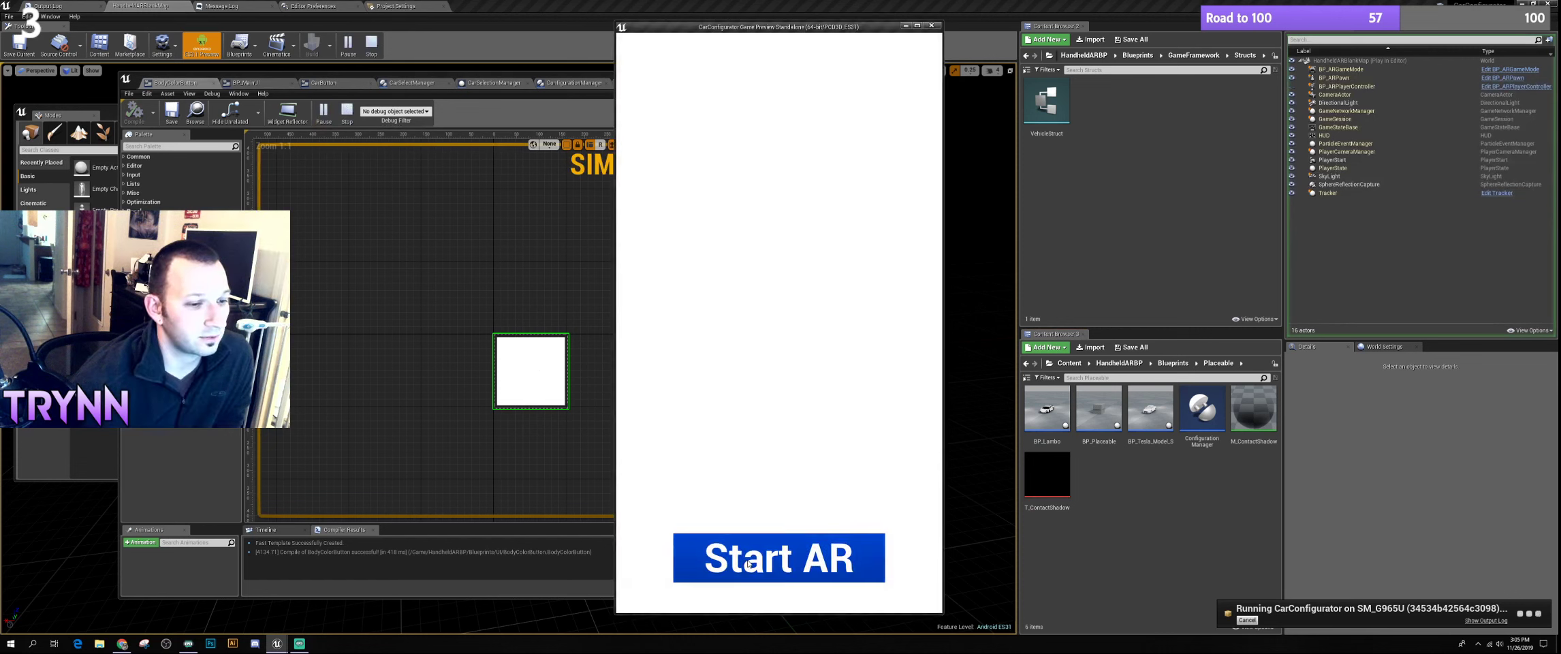
pyautogui.click(770, 552)
pyautogui.click(764, 573)
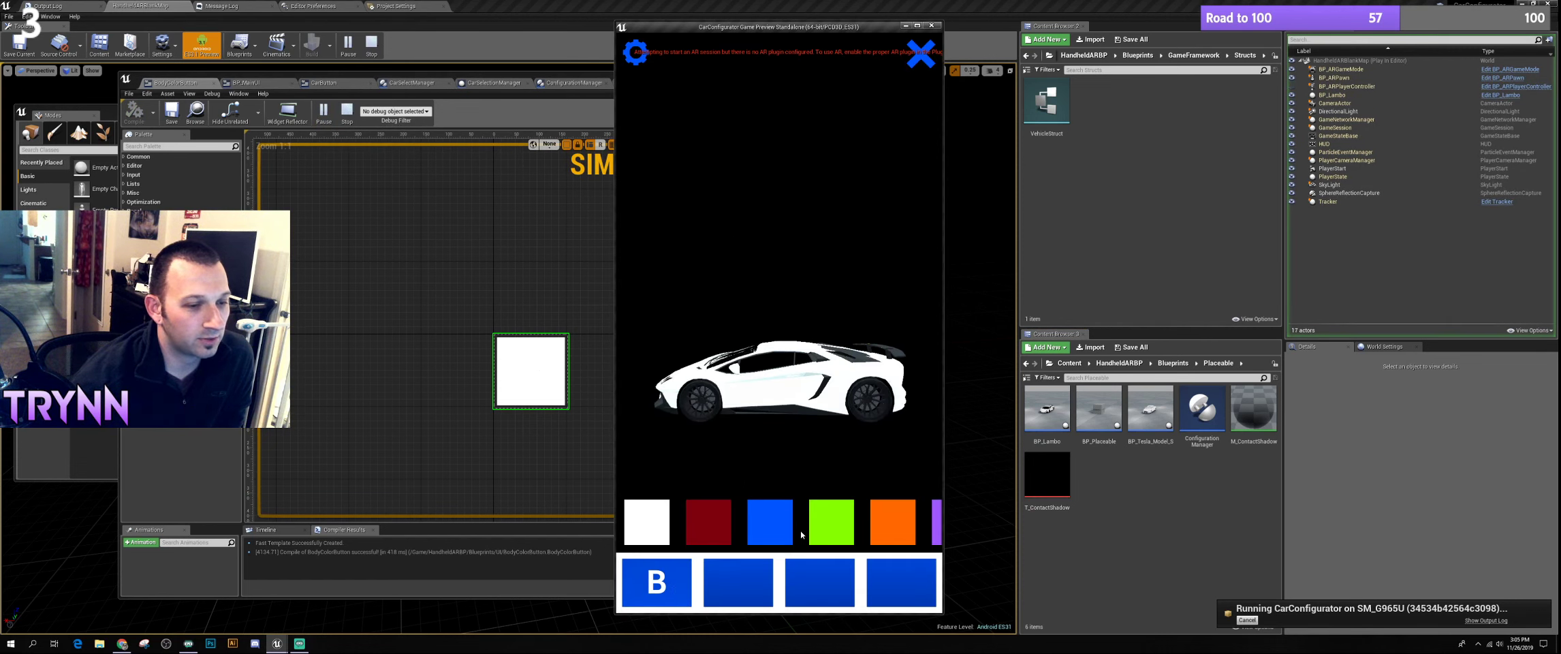
# Test scrolling the body colour row by its swatches, try the teal green and purple paints, and close the preview
pyautogui.moveTo(801, 535); pyautogui.dragTo(652, 535)
pyautogui.click(835, 530)
pyautogui.click(884, 534)
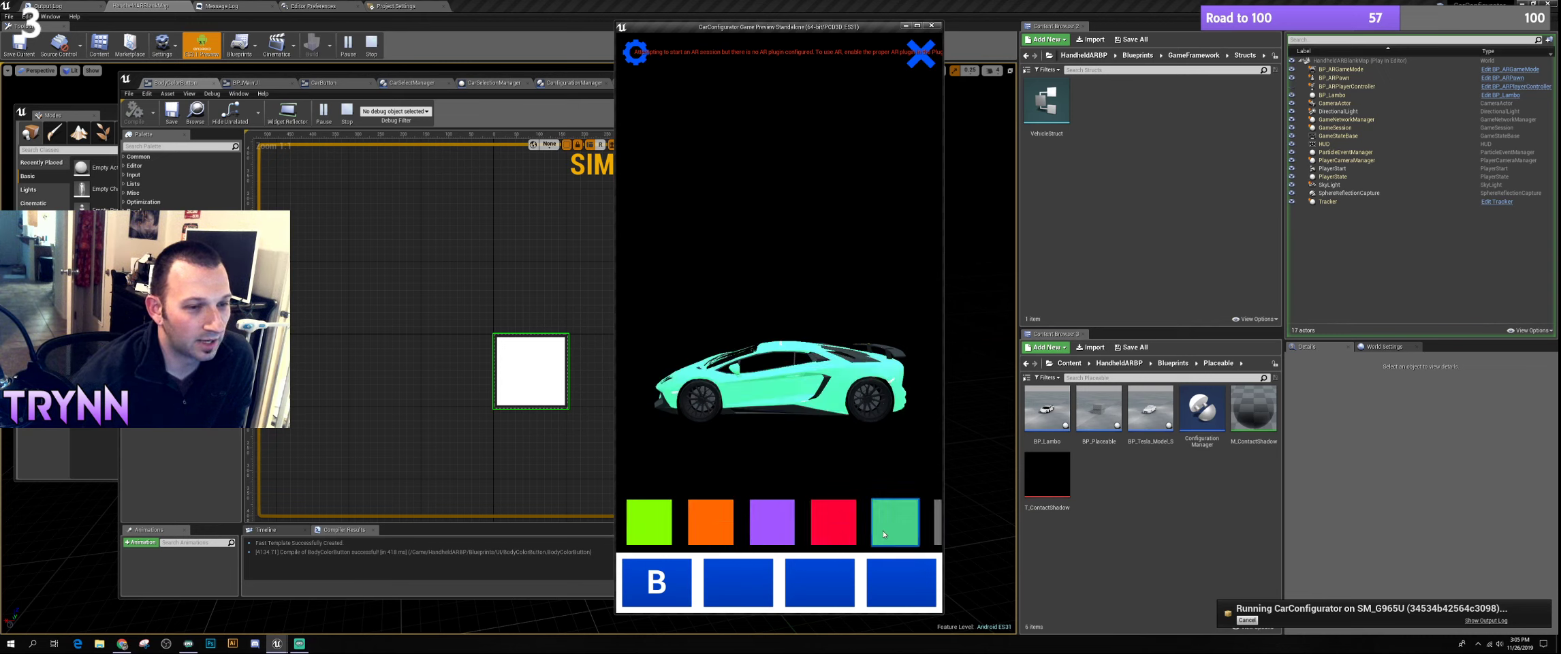
pyautogui.click(775, 531)
pyautogui.click(920, 54)
pyautogui.press('Escape')
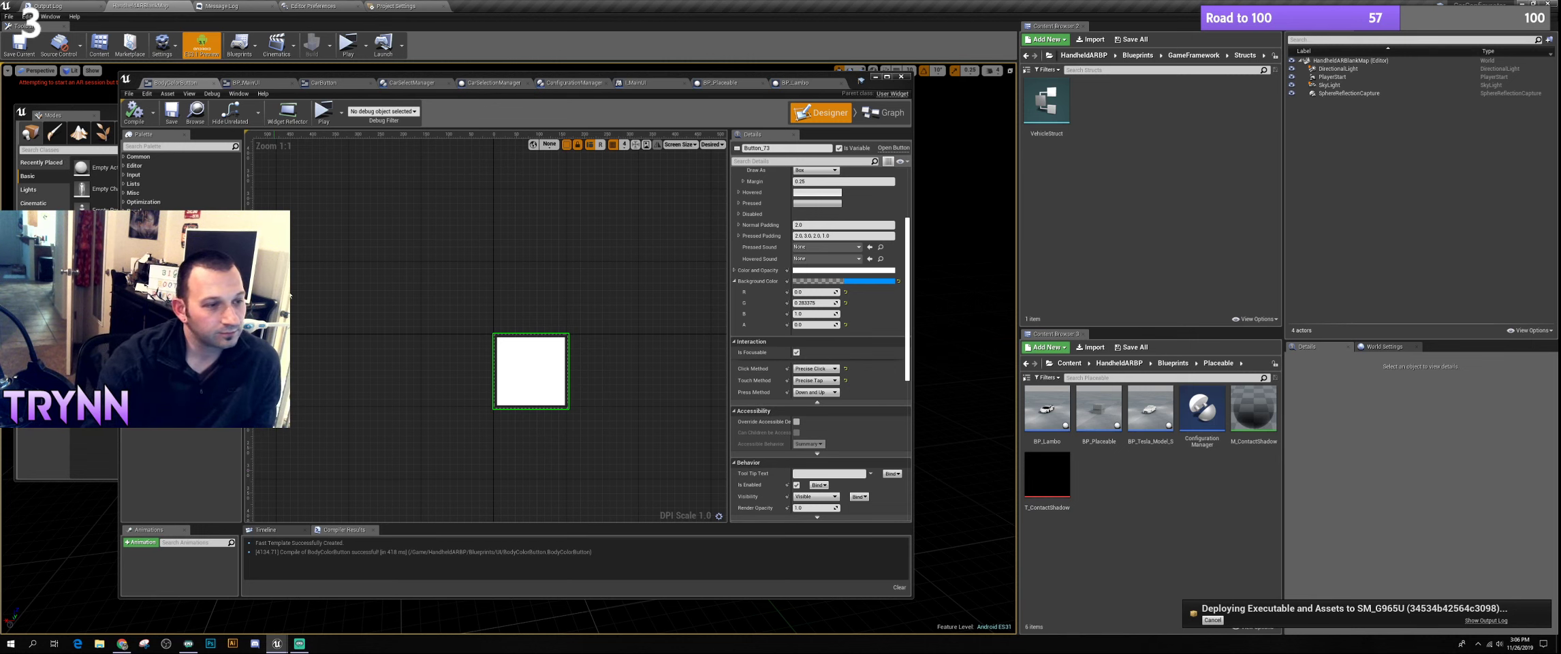
# Show the device deployment's output log and move the widget editor window aside to read the log
pyautogui.moveTo(640, 78); pyautogui.dragTo(675, 82)
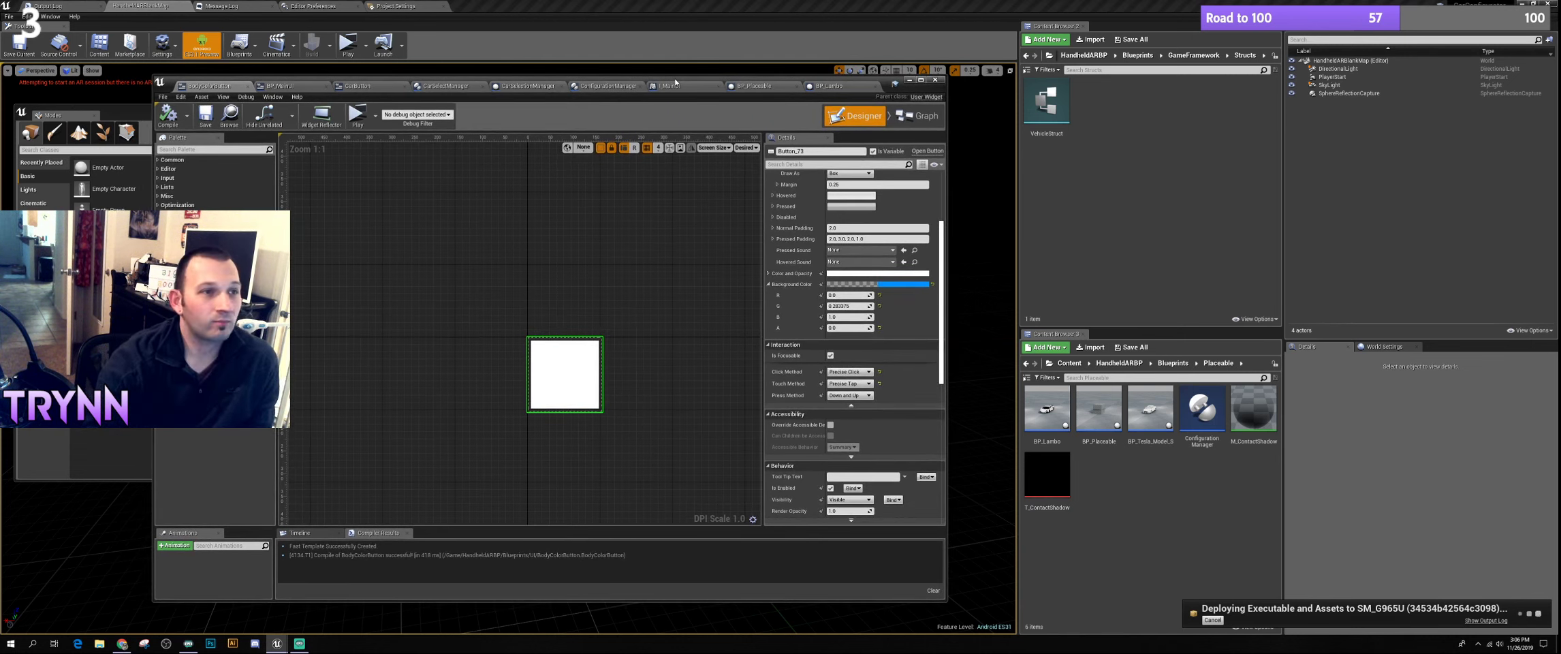
pyautogui.moveTo(668, 82); pyautogui.dragTo(617, 81)
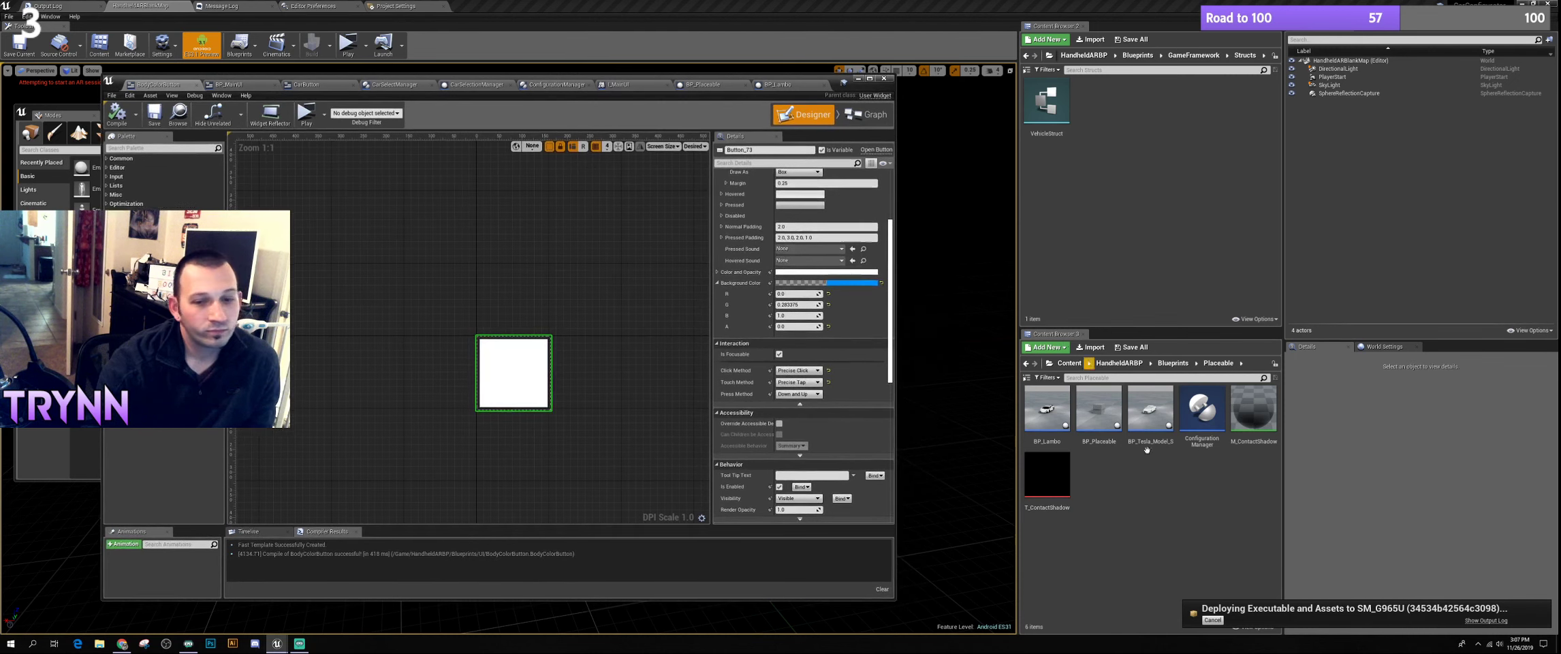
pyautogui.click(1485, 621)
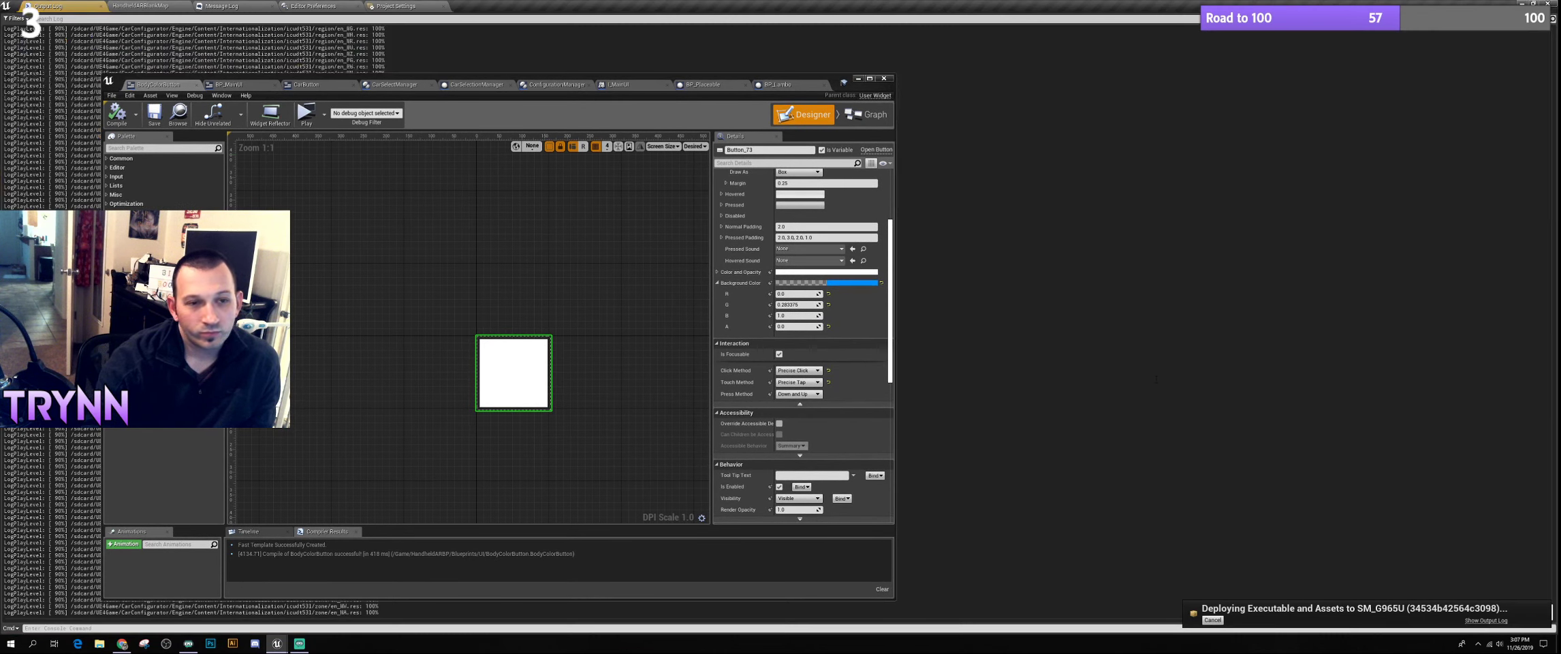
pyautogui.moveTo(447, 78); pyautogui.dragTo(831, 73)
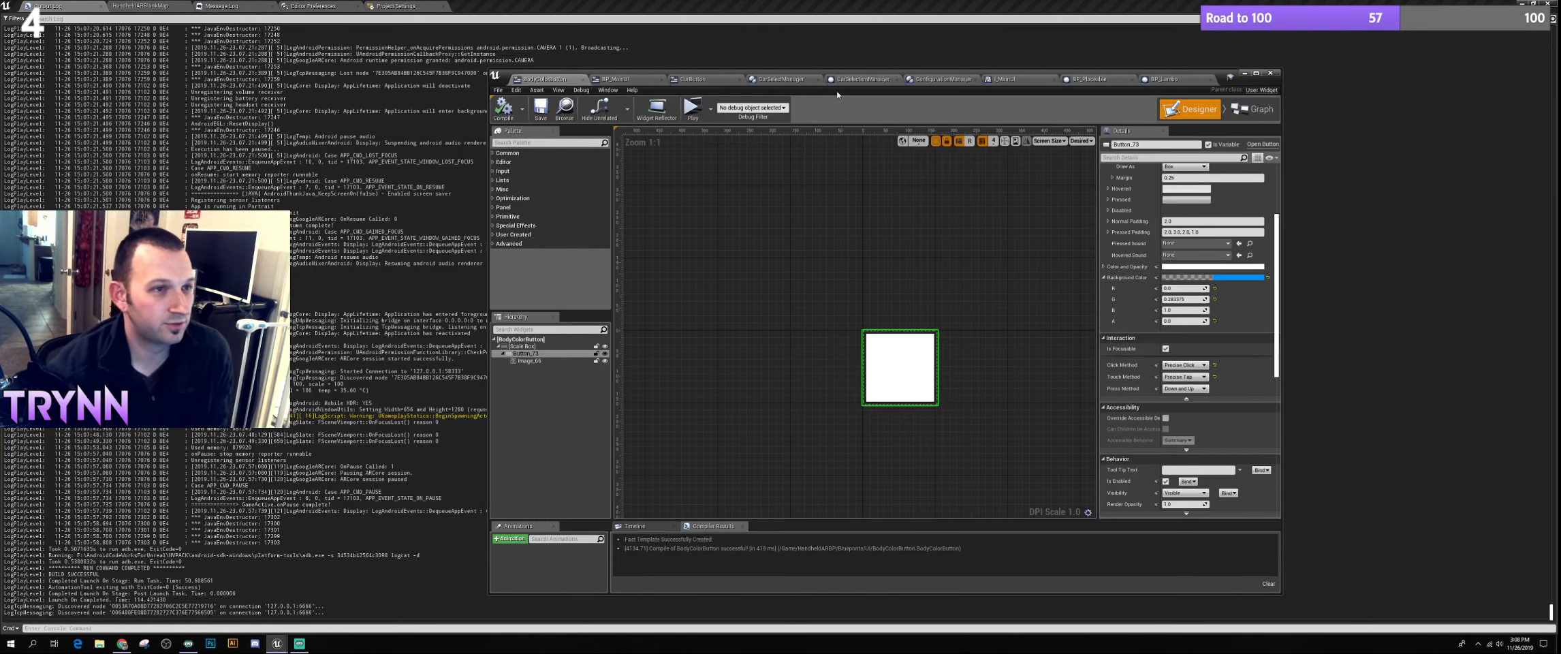
pyautogui.moveTo(837, 80); pyautogui.dragTo(689, 40)
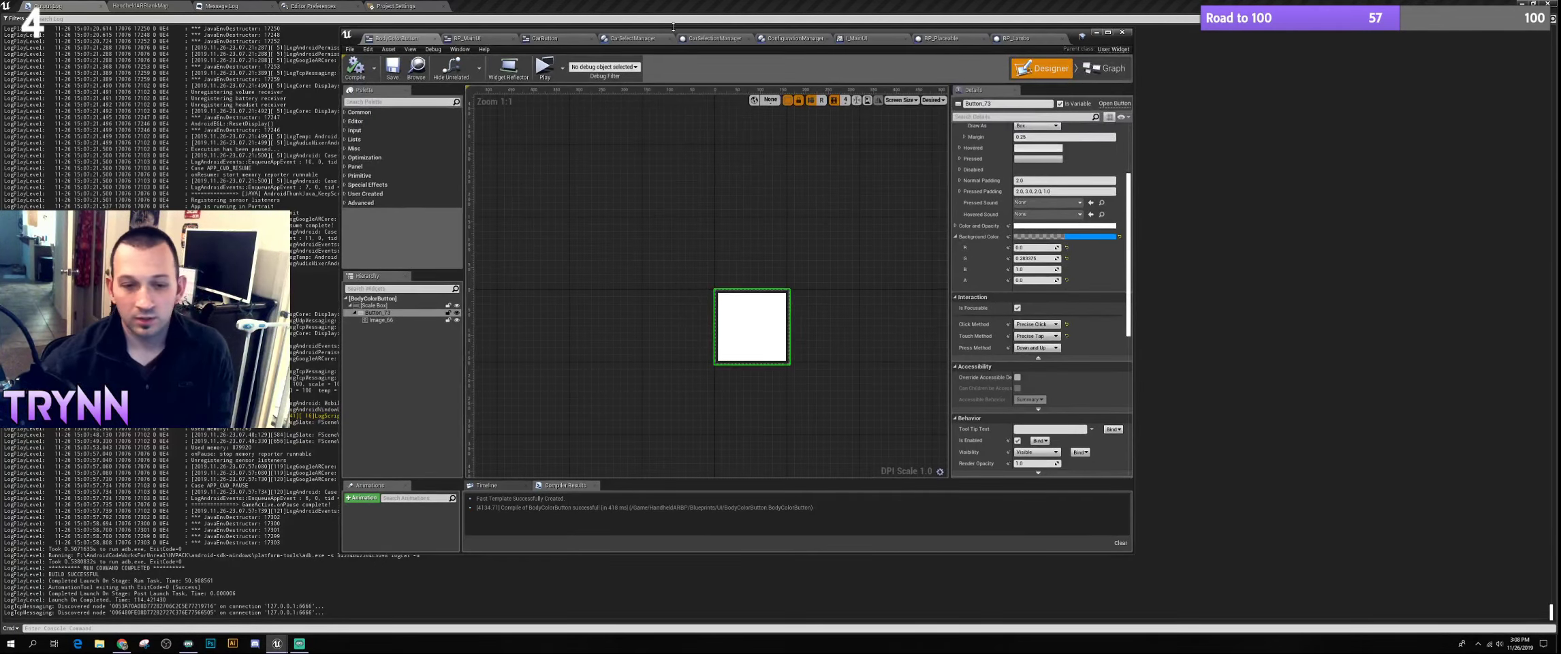